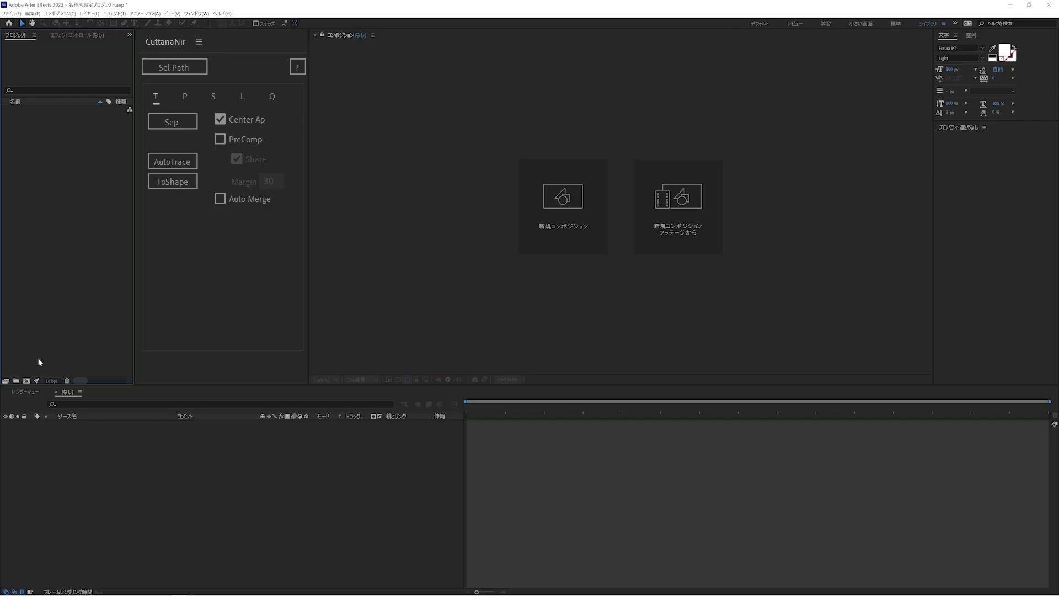
# Step: Create a 1920×1080, 30 fps composition named CuttanaNir
pyautogui.click(27, 380)
pyautogui.write('c')
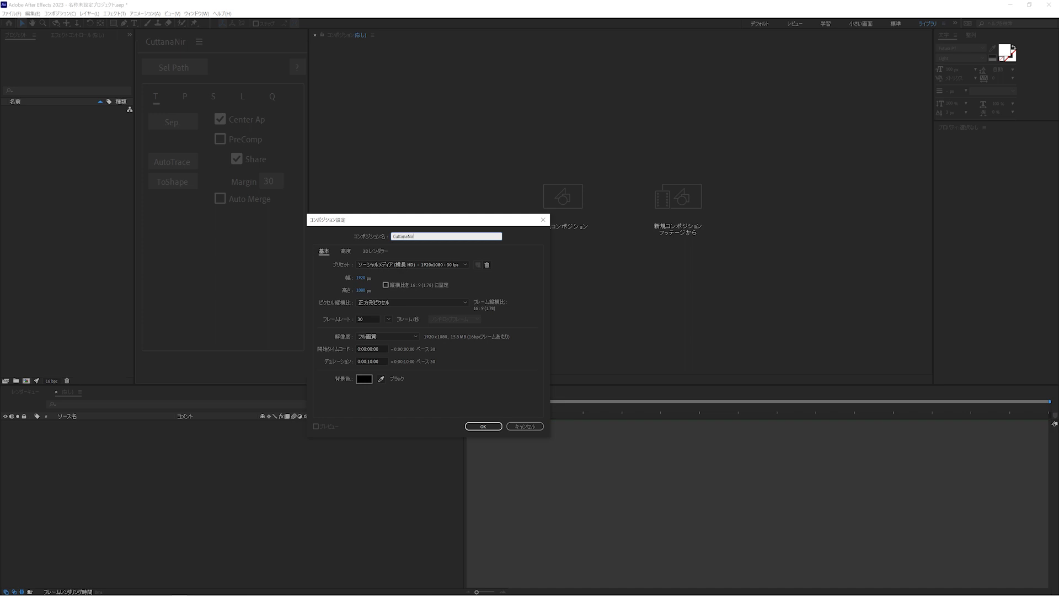
pyautogui.write('uttanaNir')
pyautogui.press('Return')
# Step: Look through the T, P, S, L and Q tool sections of the CuttanaNir script
pyautogui.click(183, 68)
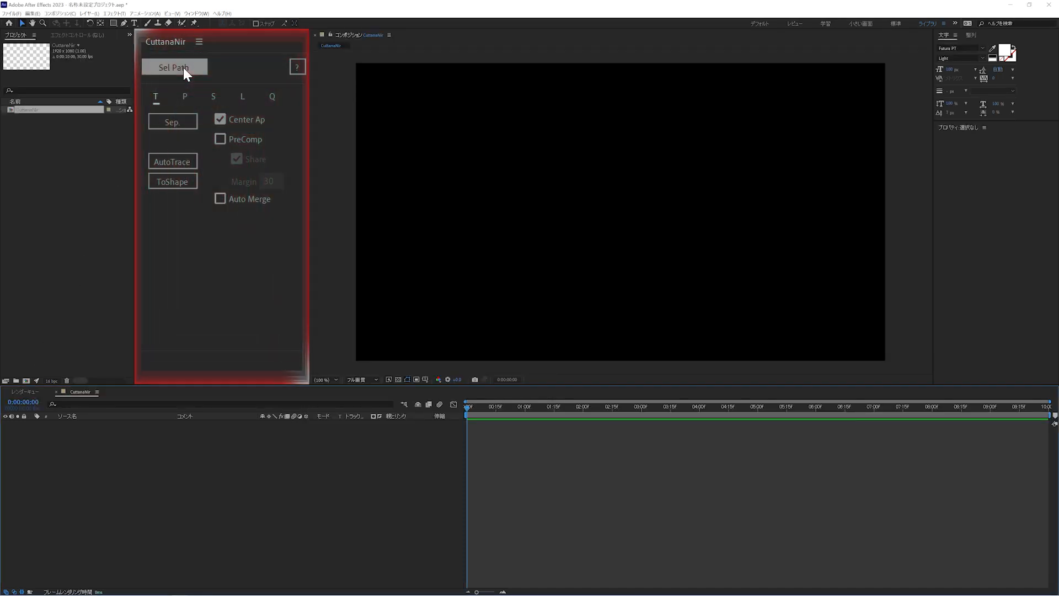
pyautogui.click(183, 68)
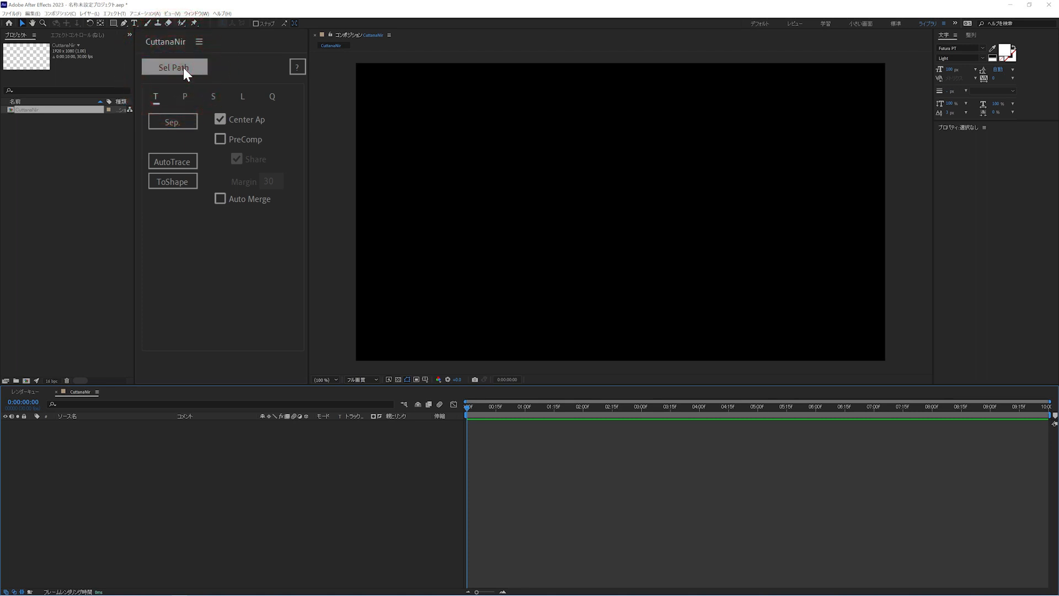
pyautogui.click(159, 94)
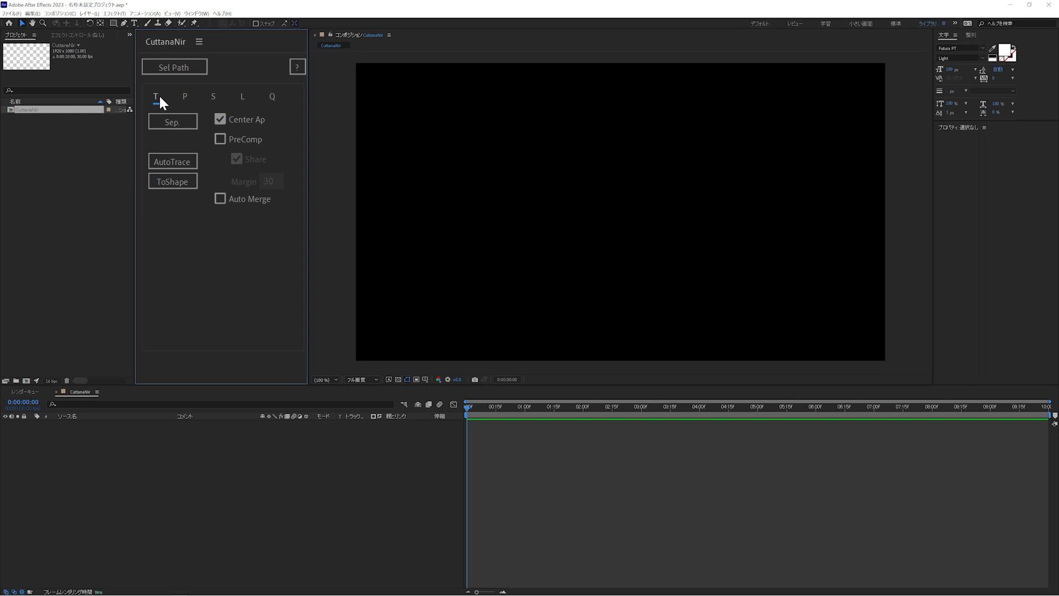
pyautogui.click(188, 100)
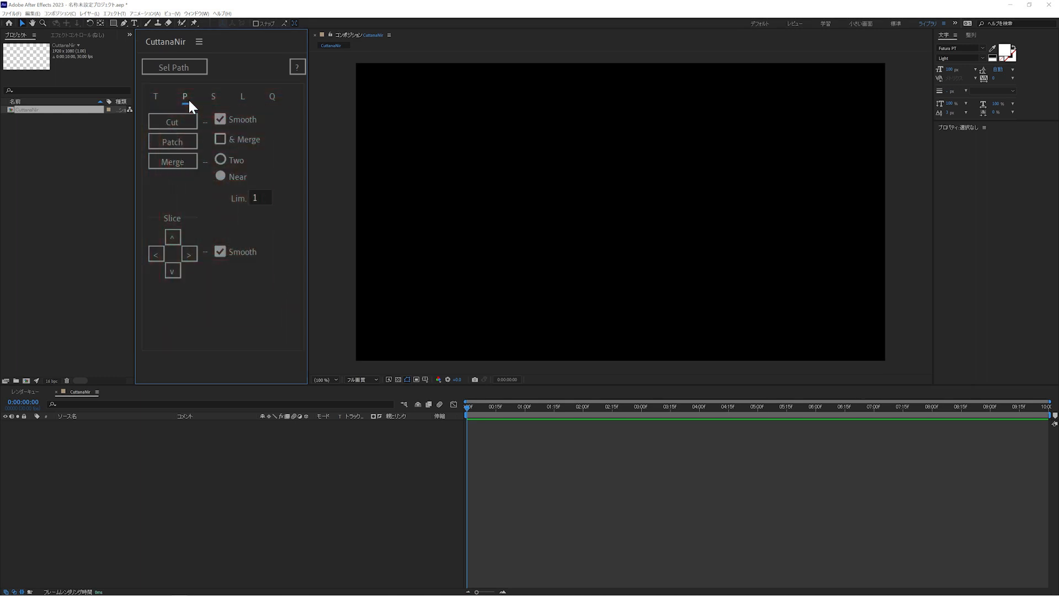
pyautogui.click(216, 98)
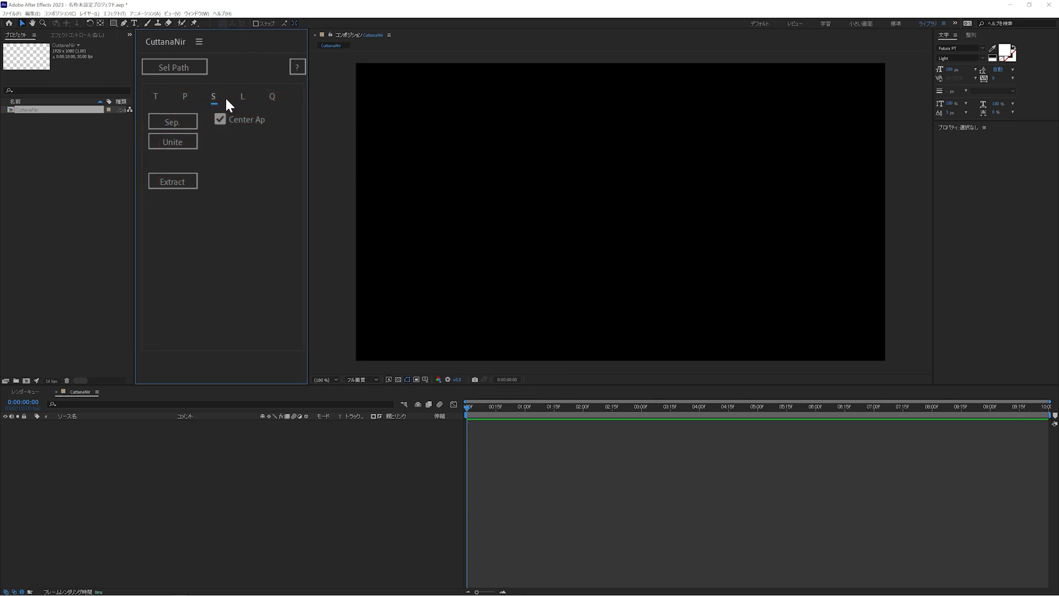
pyautogui.click(248, 97)
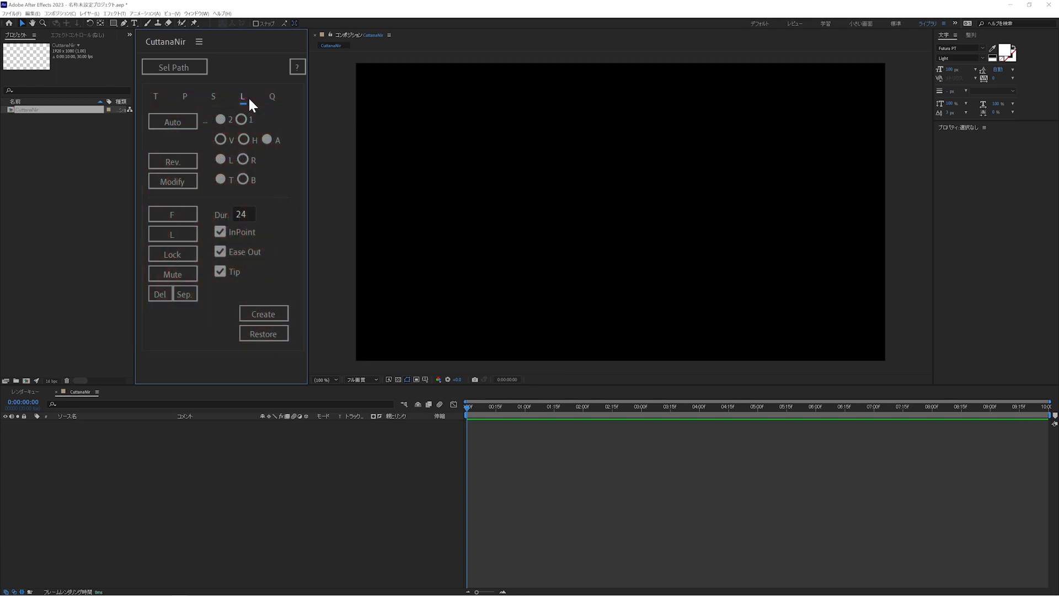
pyautogui.click(278, 103)
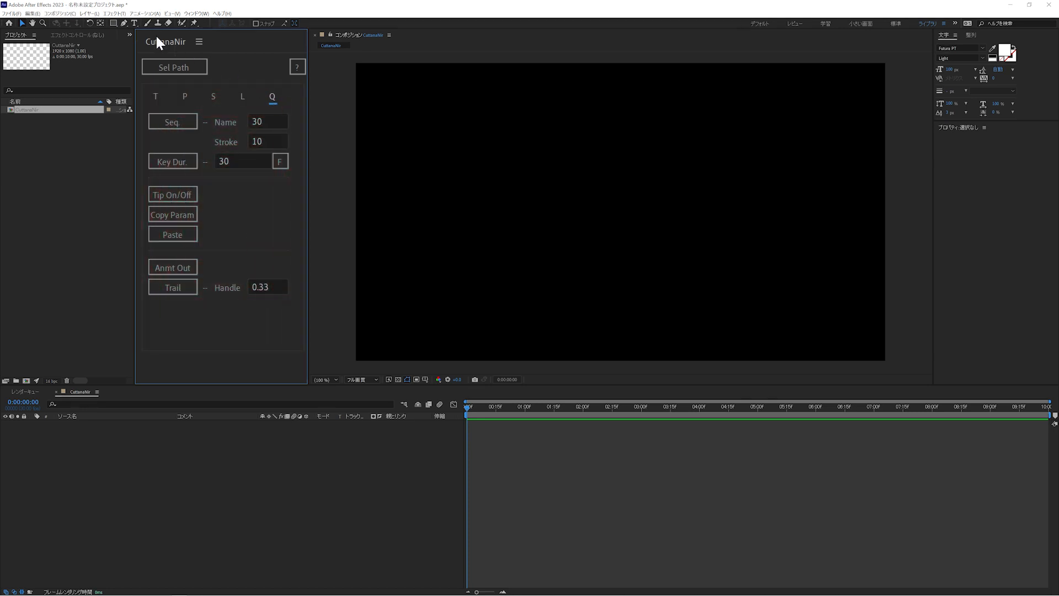
# Step: Add a text layer reading "CuttanaNir" to the composition
pyautogui.doubleClick(135, 24)
pyautogui.write('CuttanaNir')
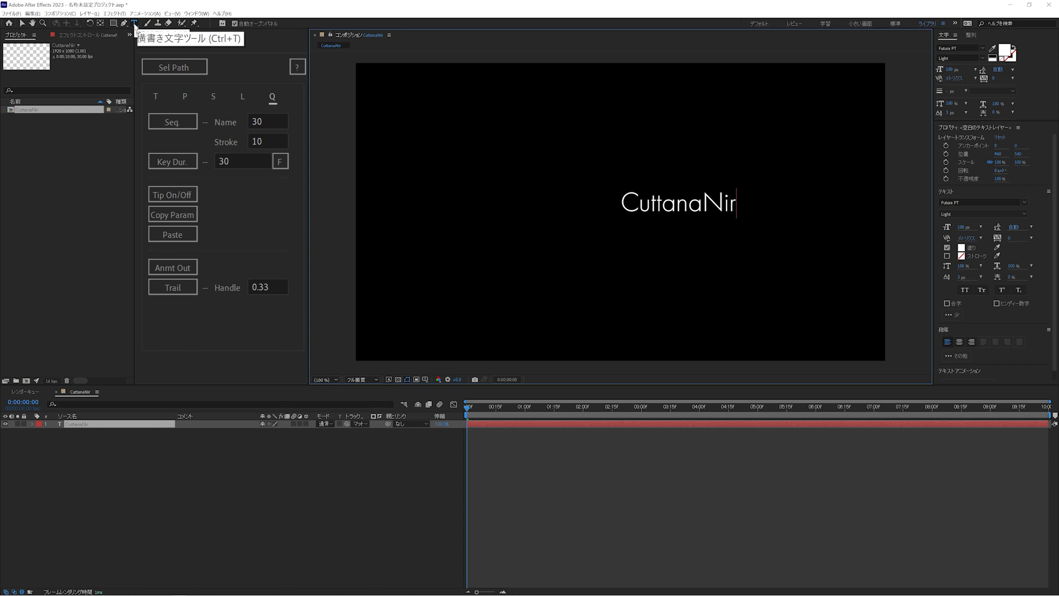
pyautogui.click(71, 424)
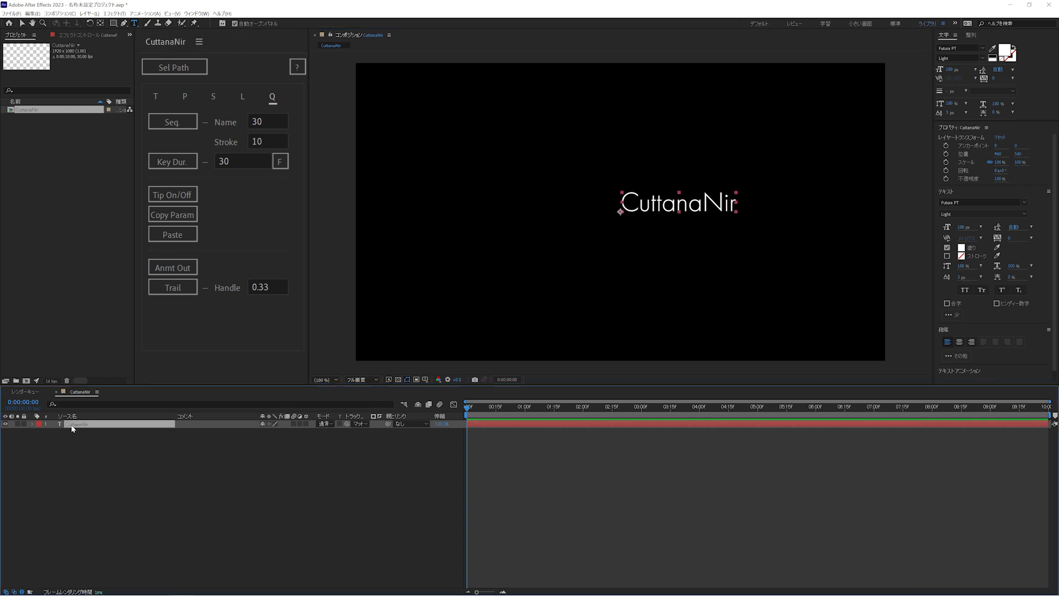
# Step: Set the CuttanaNir text's font to 源ノ角ゴシック Regular
pyautogui.click(1024, 202)
pyautogui.moveTo(1055, 289); pyautogui.dragTo(1055, 221)
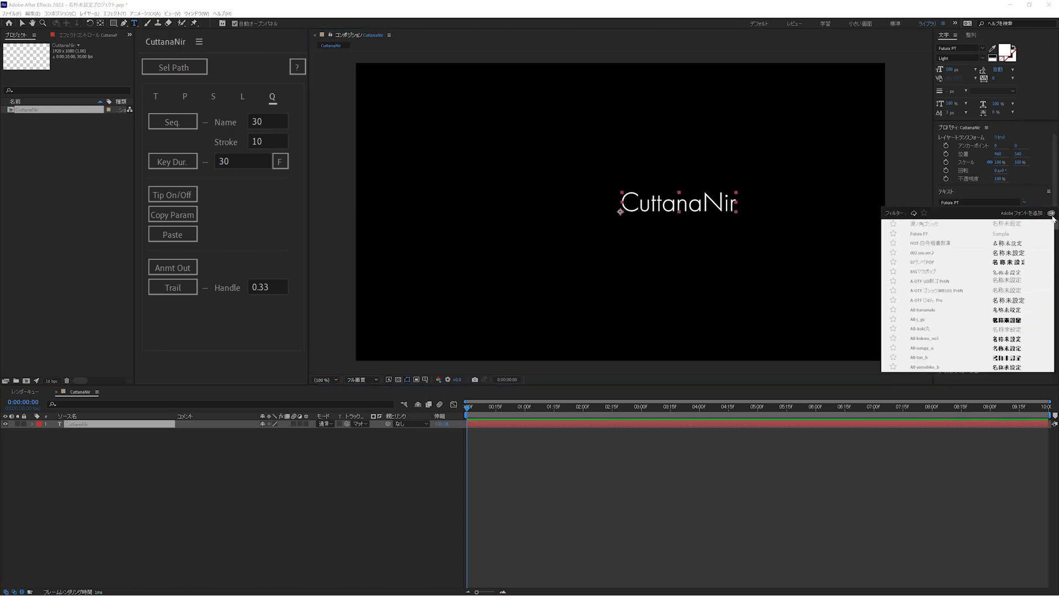
pyautogui.click(922, 224)
pyautogui.click(1025, 214)
pyautogui.click(976, 251)
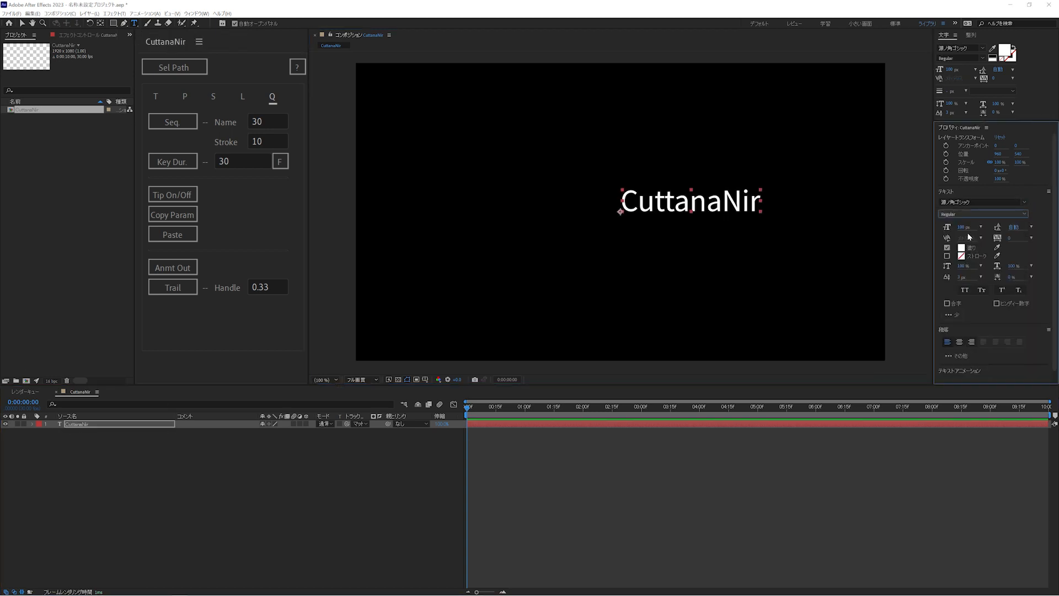
# Step: Enlarge the text to about 340 px and center its anchor point and the layer in the composition
pyautogui.moveTo(960, 227); pyautogui.dragTo(962, 230)
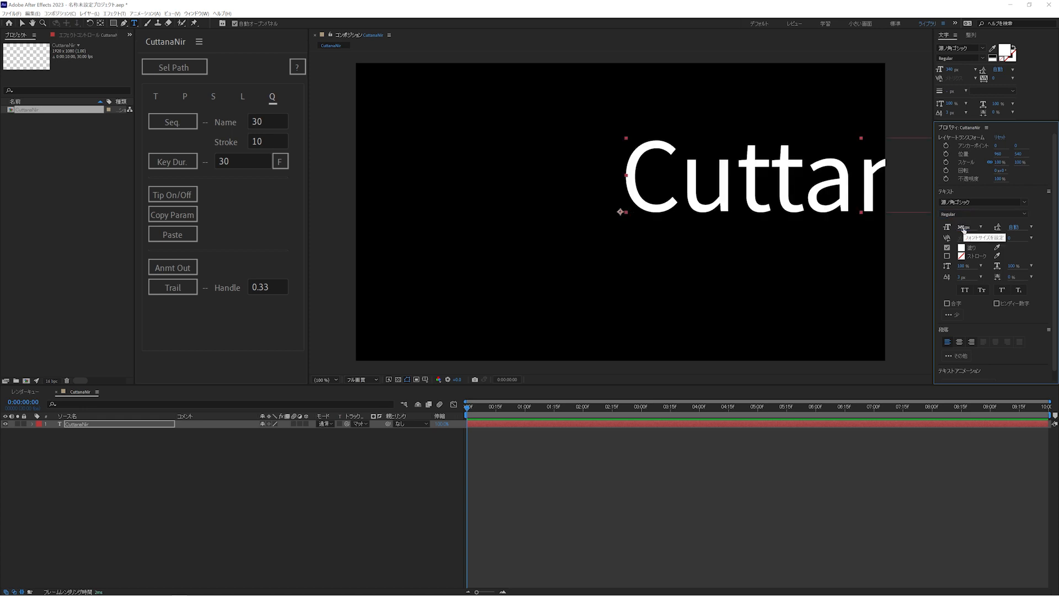
pyautogui.hotkey('ctrl', 'alt', 'Home')
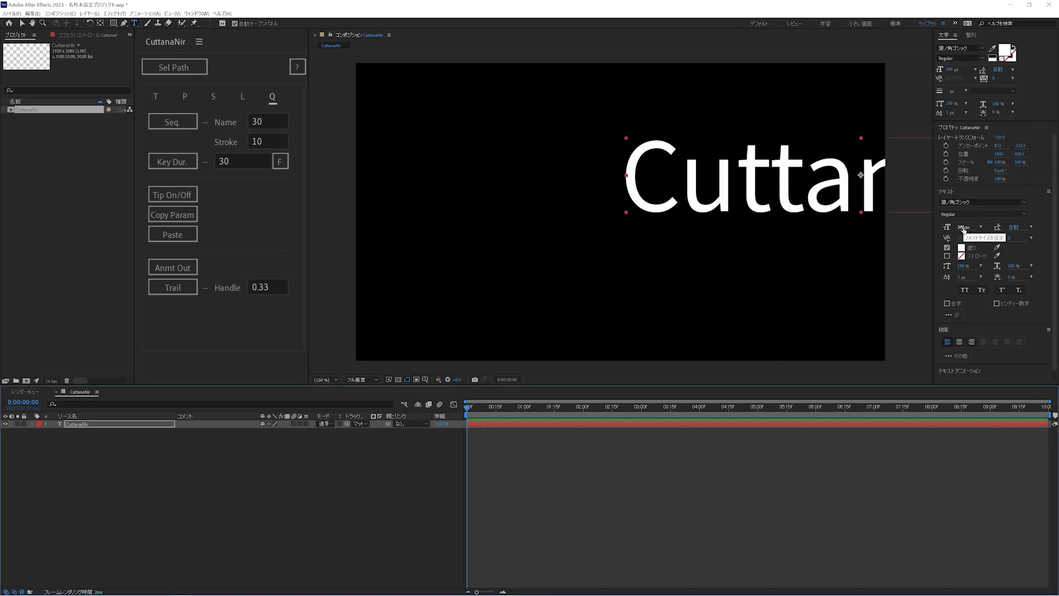
pyautogui.hotkey('ctrl', 'Home')
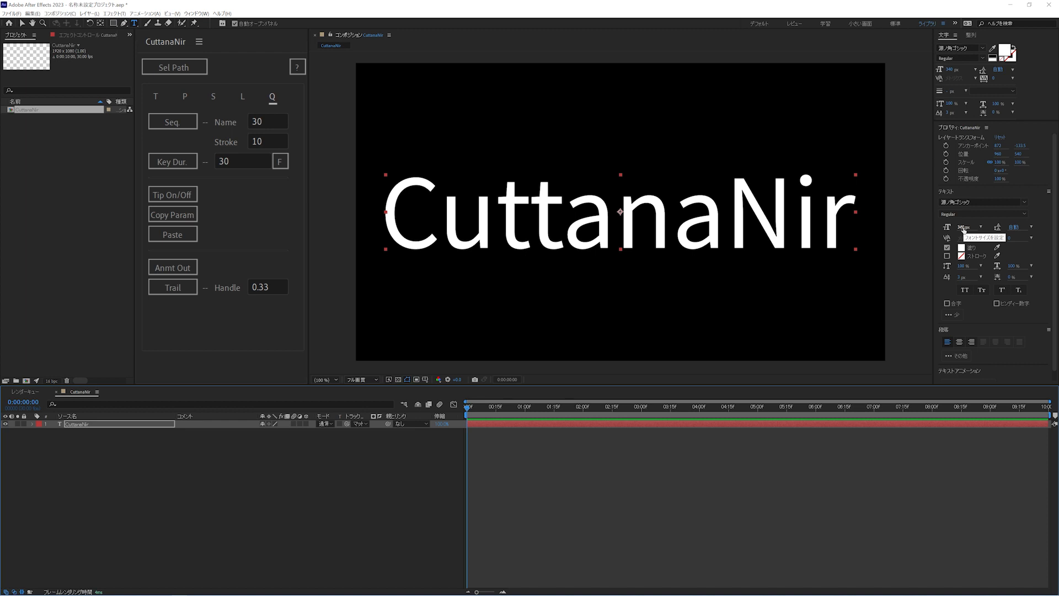
# Step: Separate the text layer into one shape layer per letter with Center Ap enabled
pyautogui.click(160, 94)
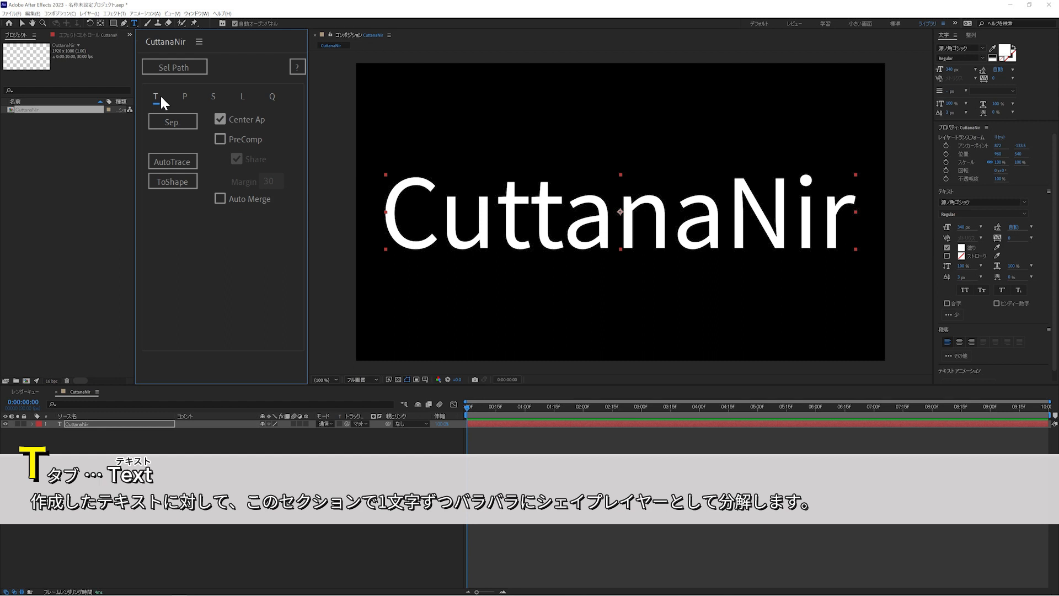
pyautogui.click(169, 121)
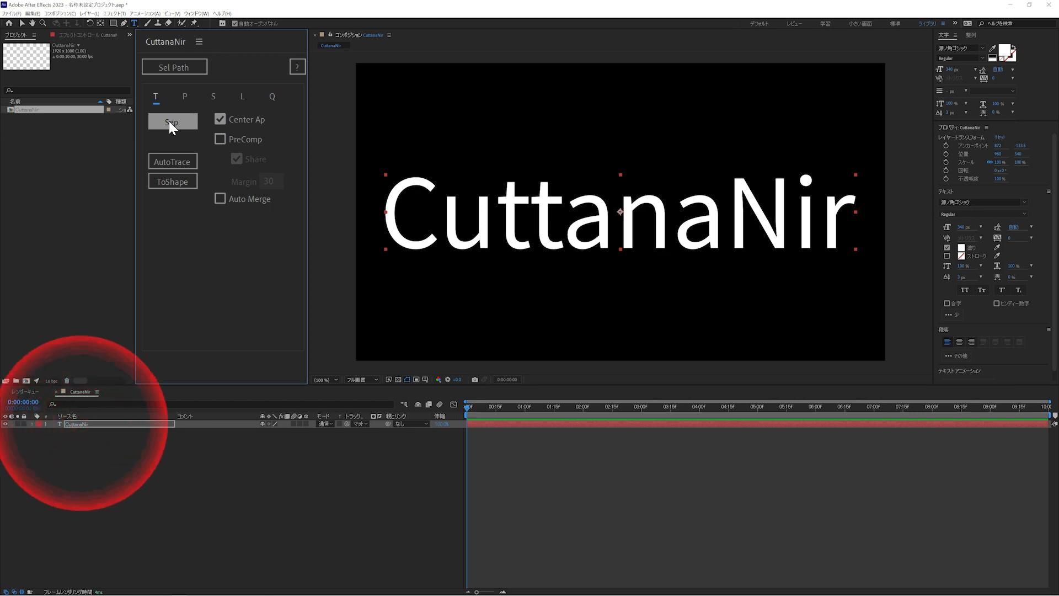
pyautogui.click(169, 121)
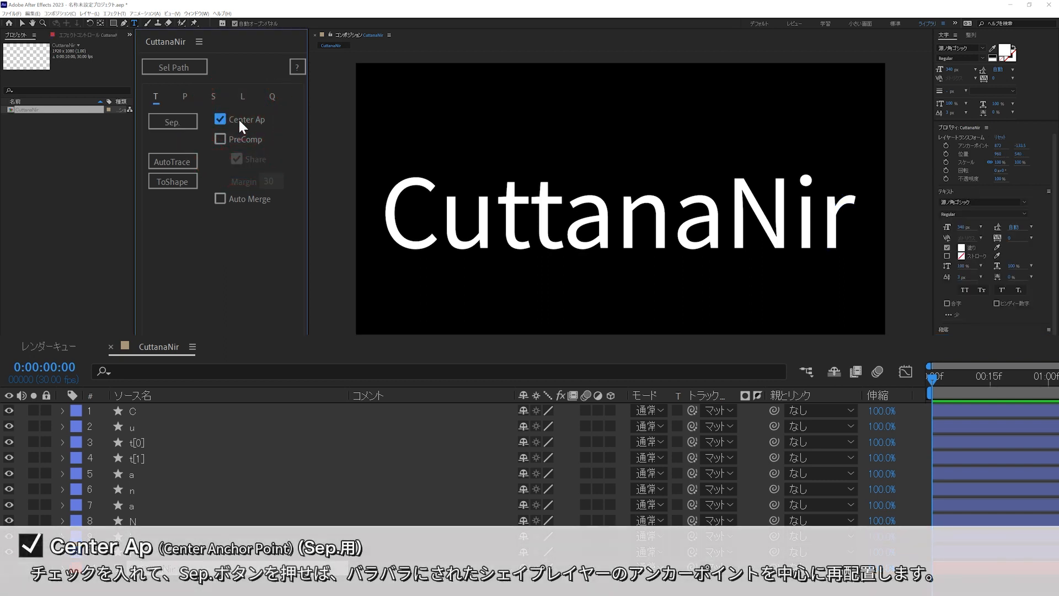
# Step: Check the anchor point positions of the separated u, t[0], t[1] and a shape layers
pyautogui.click(239, 121)
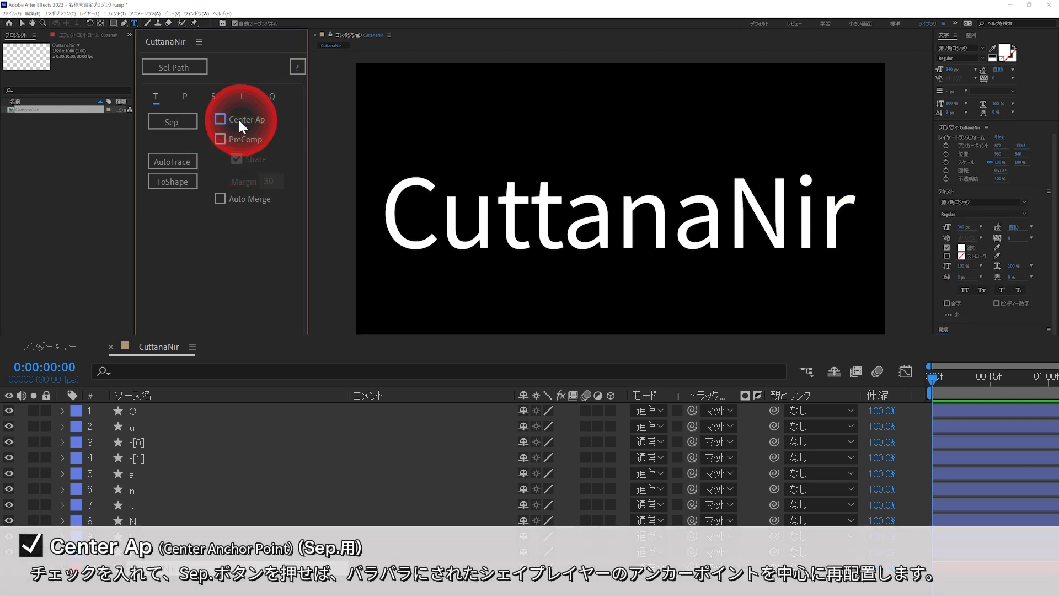
pyautogui.click(239, 120)
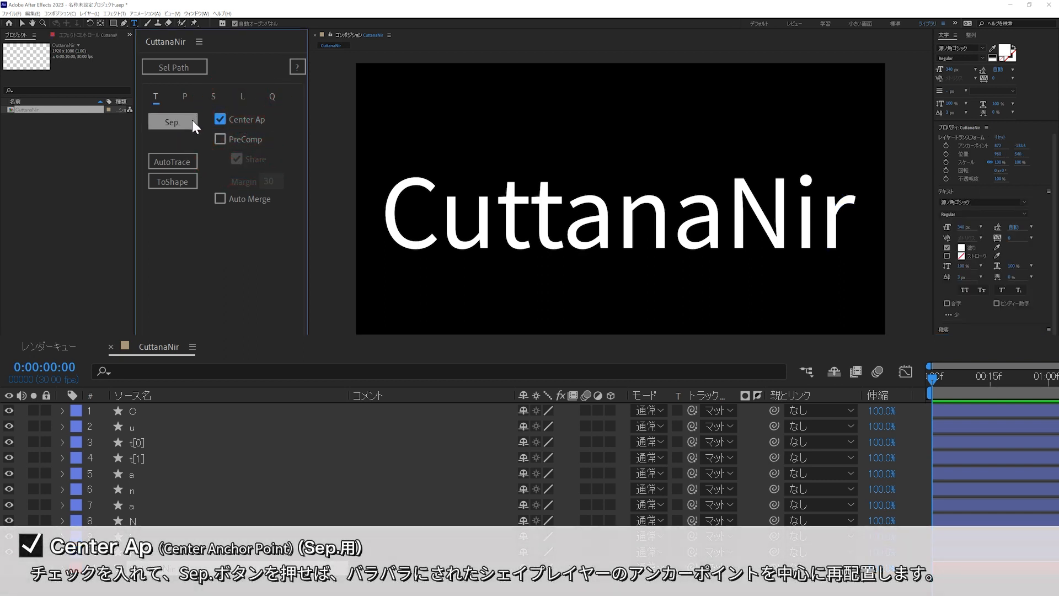
pyautogui.click(142, 422)
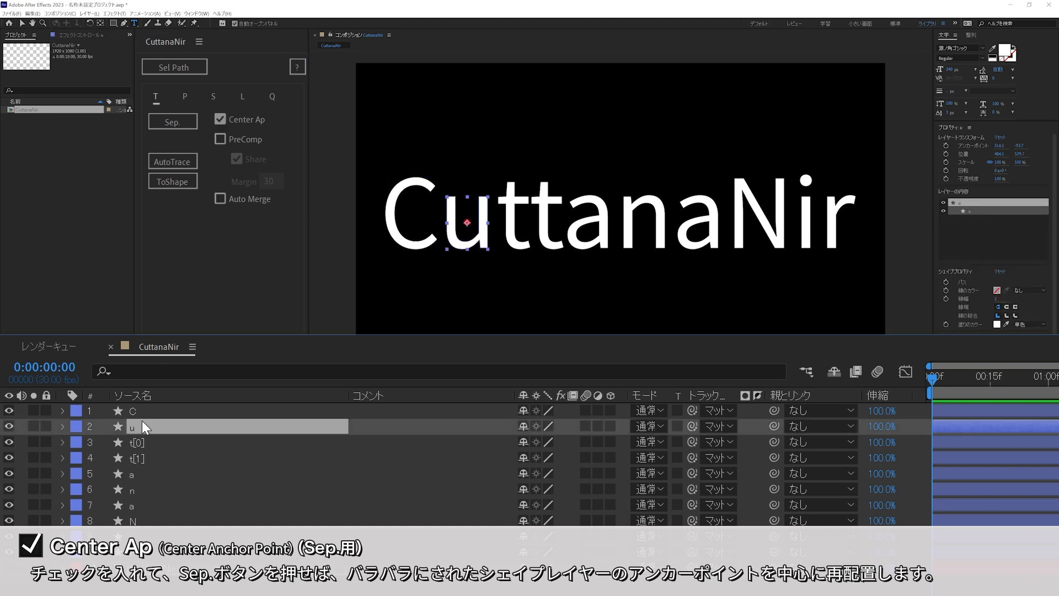
pyautogui.click(140, 445)
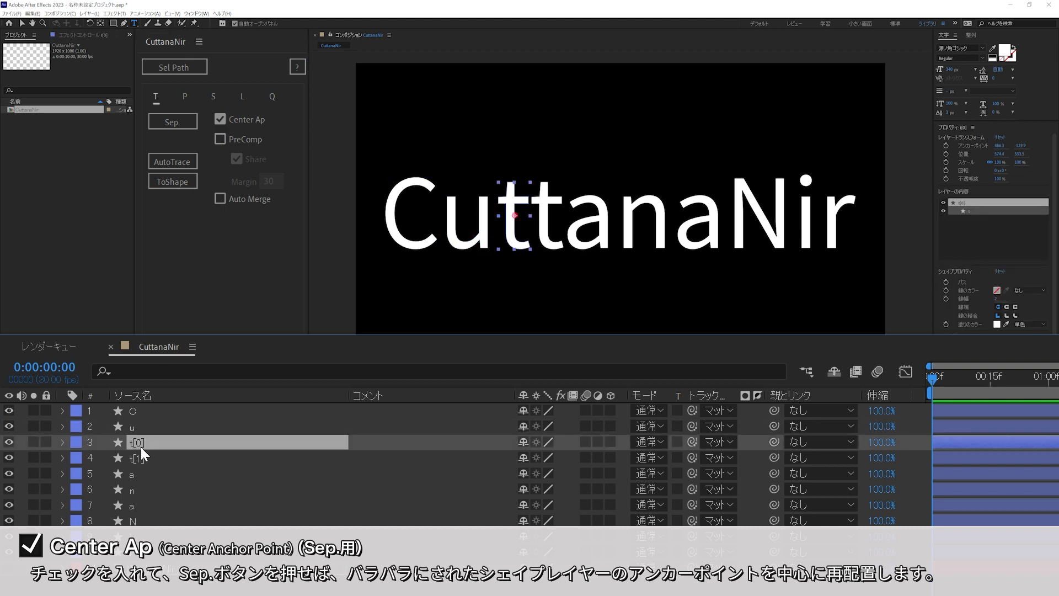
pyautogui.click(142, 461)
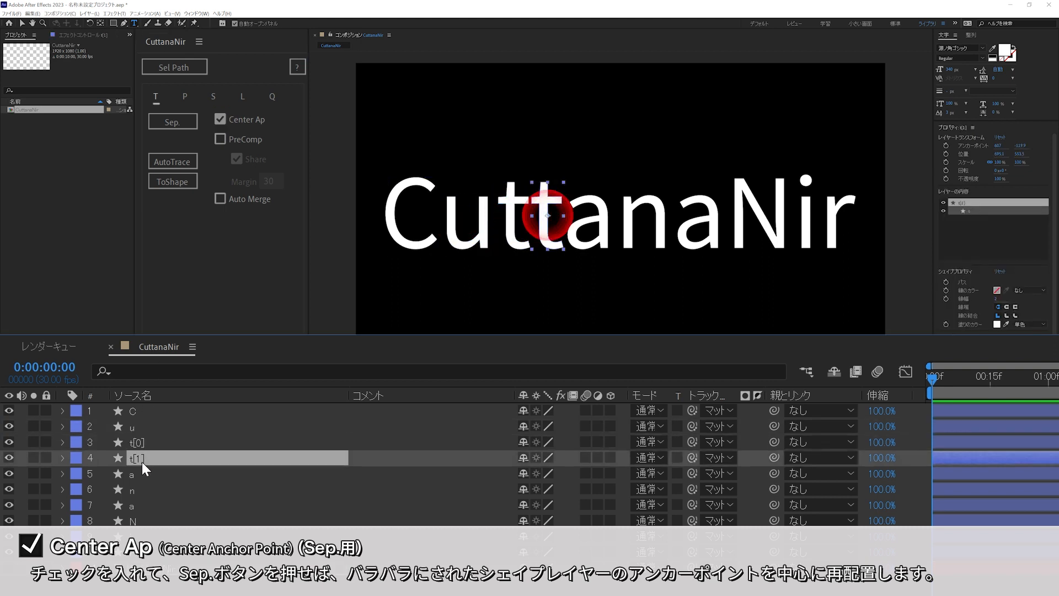
pyautogui.click(142, 478)
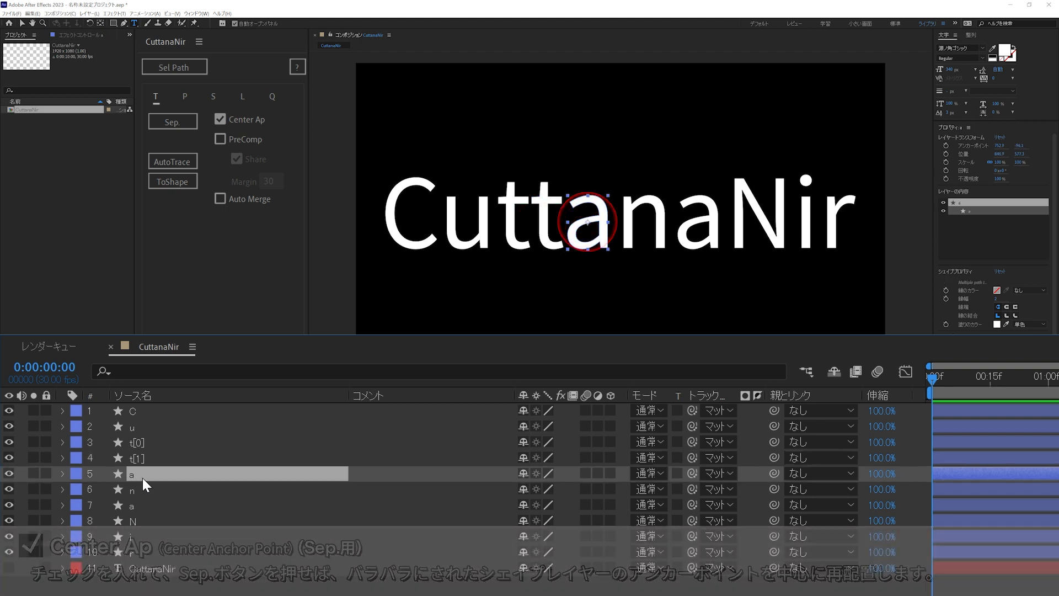
# Step: Undo the letter separation and separate the text again with Center Ap disabled
pyautogui.hotkey('ctrl', 'z')
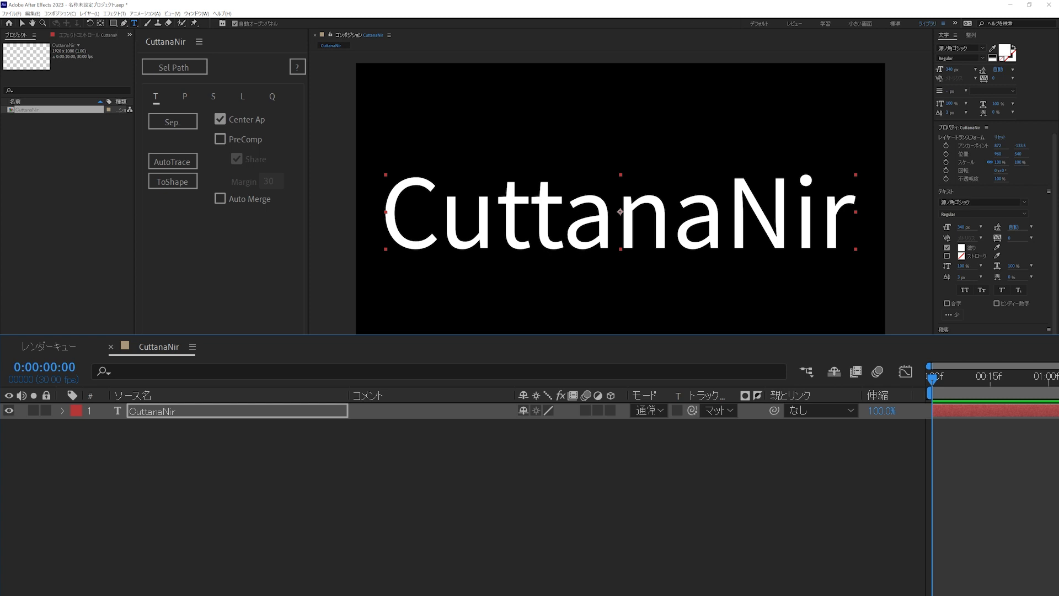
pyautogui.click(233, 123)
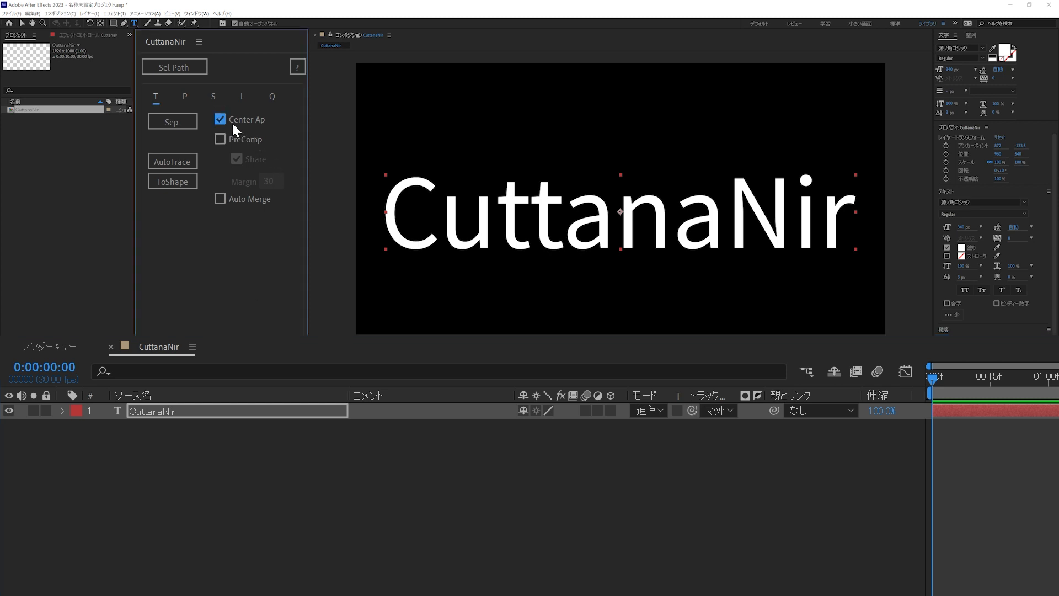
pyautogui.click(179, 123)
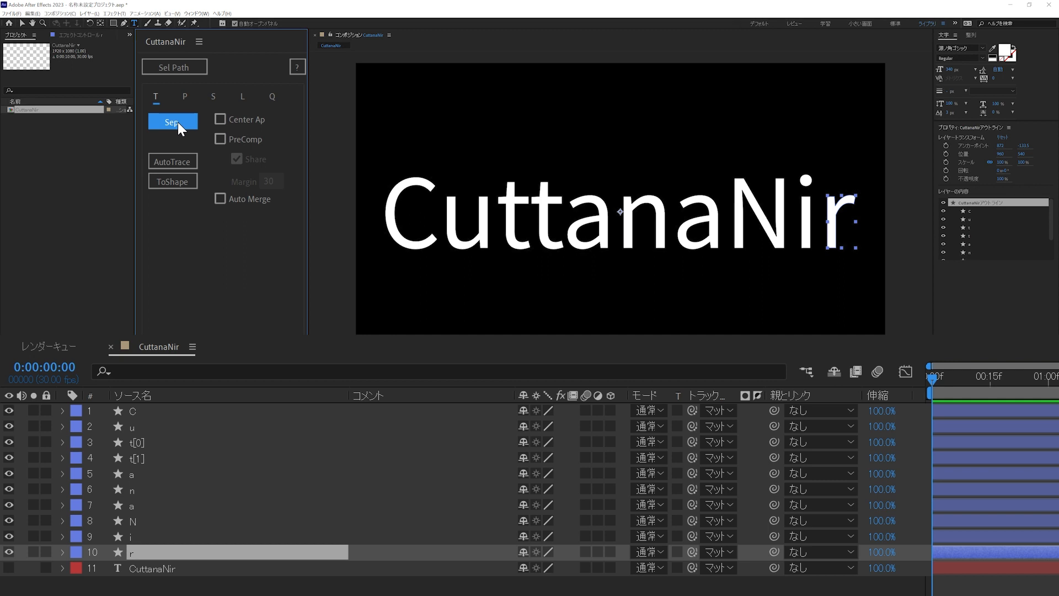
# Step: Check the anchor points of the C, u, t[0], t[1] and first a layers, and undo the separation
pyautogui.click(165, 413)
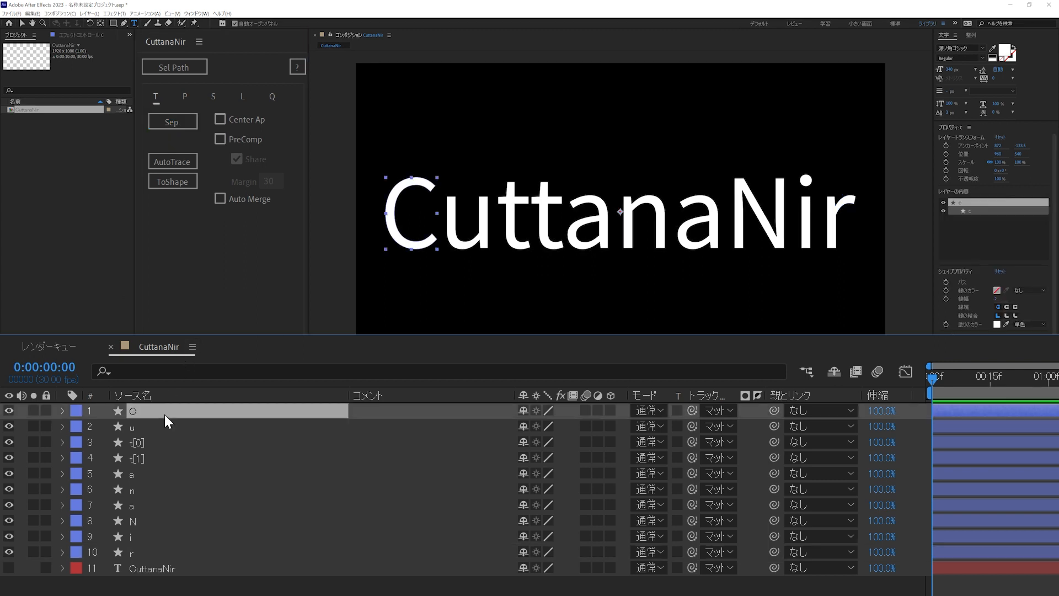
pyautogui.click(161, 427)
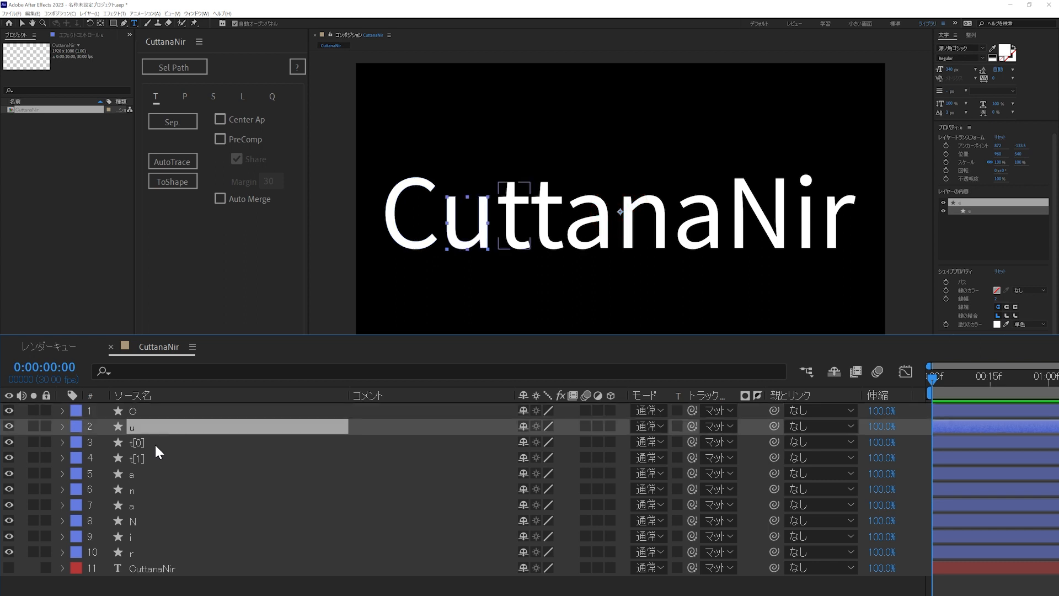
pyautogui.click(154, 443)
pyautogui.click(155, 457)
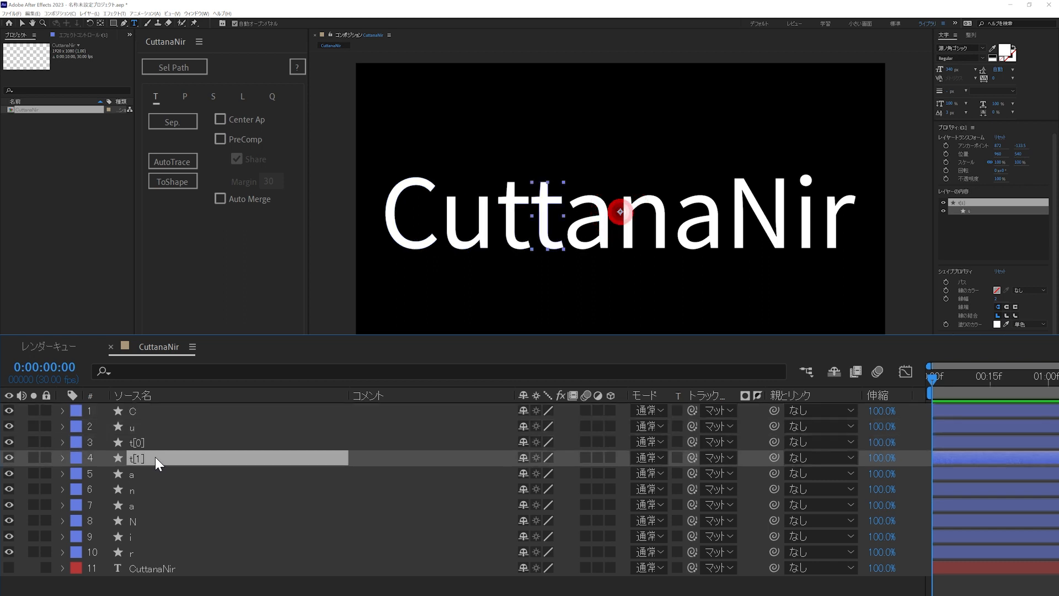
pyautogui.click(151, 475)
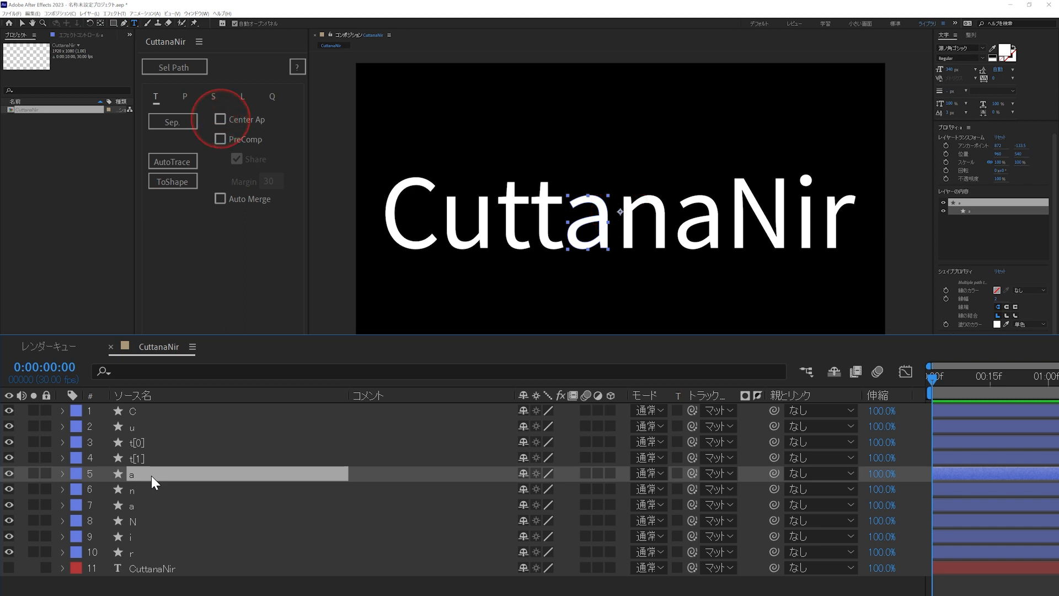
pyautogui.hotkey('ctrl', 'z')
# Step: Separate the text into letter precomps with Center Ap and PreComp enabled and Share disabled, and expand the CN_Shapes and CuttanaNir project folders
pyautogui.click(218, 118)
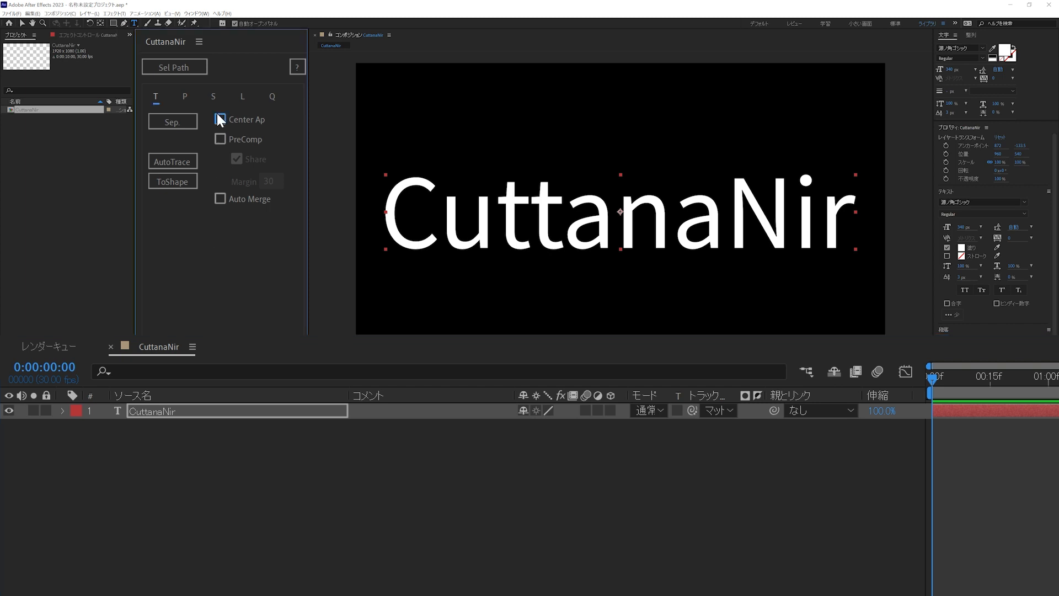
pyautogui.click(220, 139)
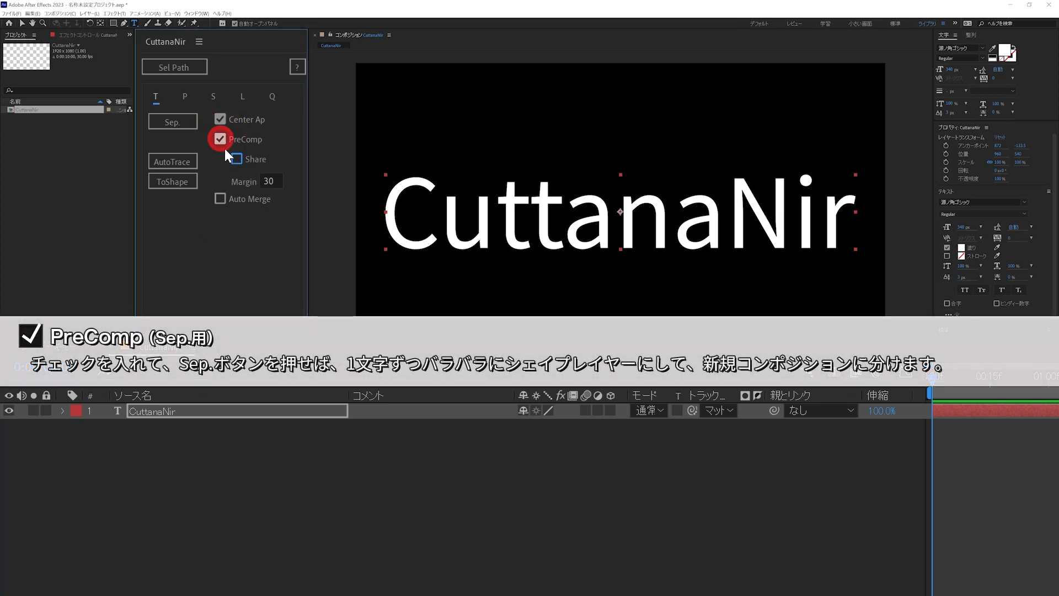
pyautogui.click(186, 119)
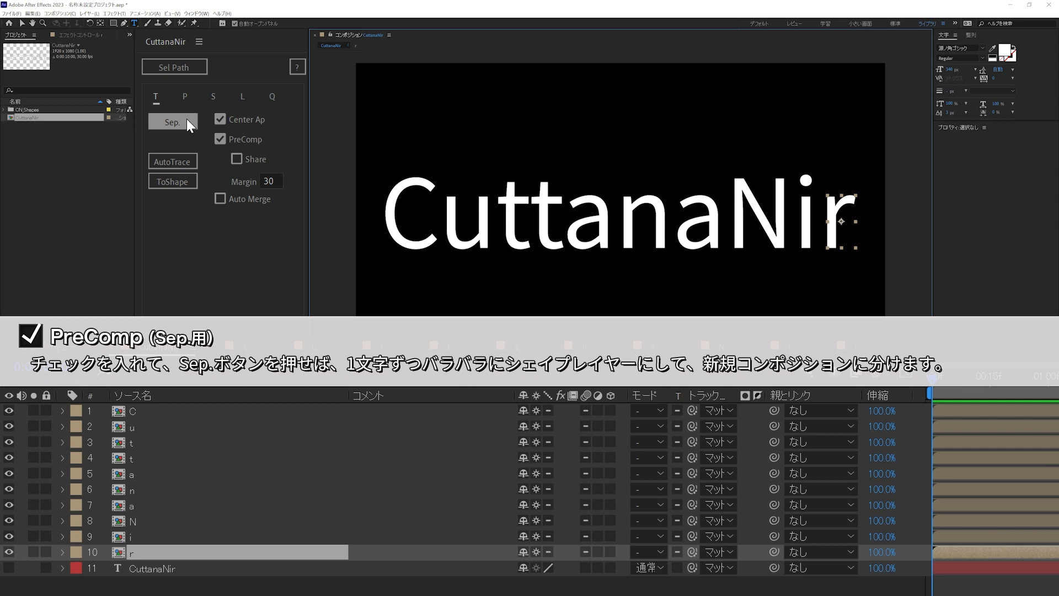
pyautogui.click(9, 110)
pyautogui.click(12, 118)
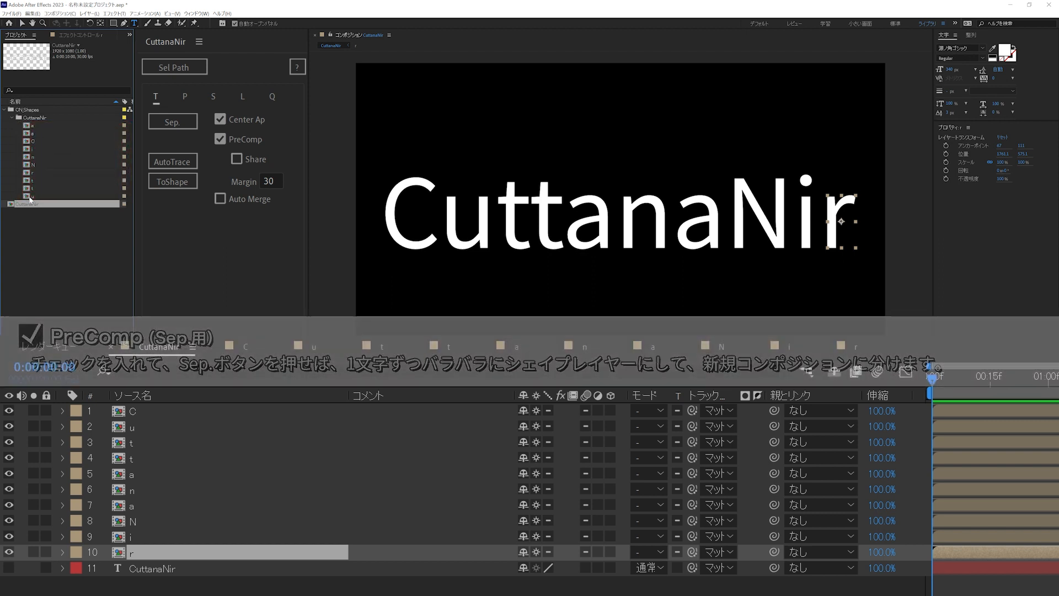
# Step: Undo the letter separation, separate the text into precomps again with Share enabled, and expand the CN_Shapes and CuttanaNir project folders
pyautogui.hotkey('ctrl', 'z')
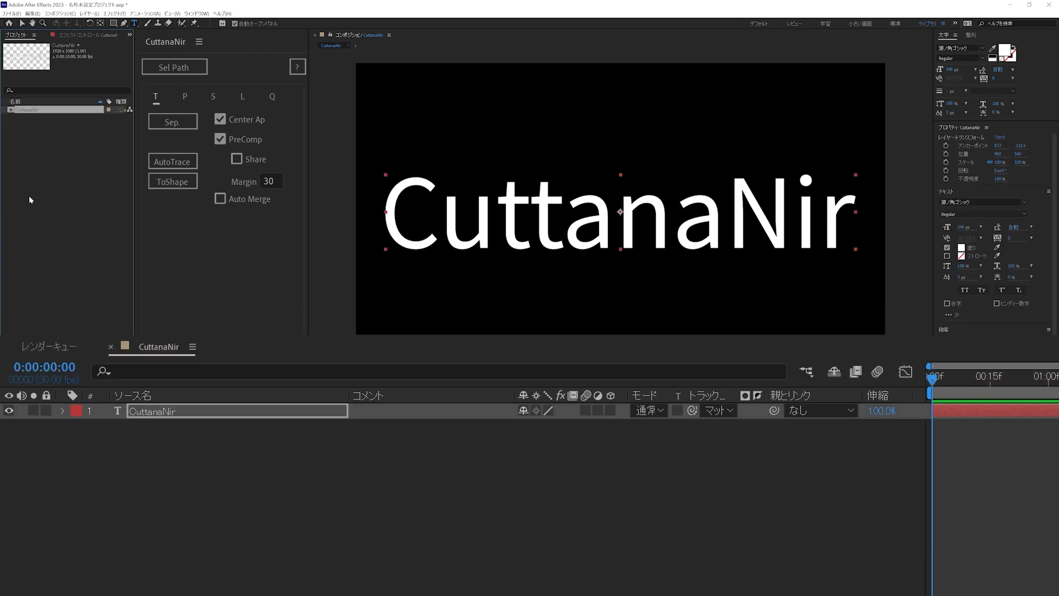
pyautogui.click(184, 416)
pyautogui.click(231, 160)
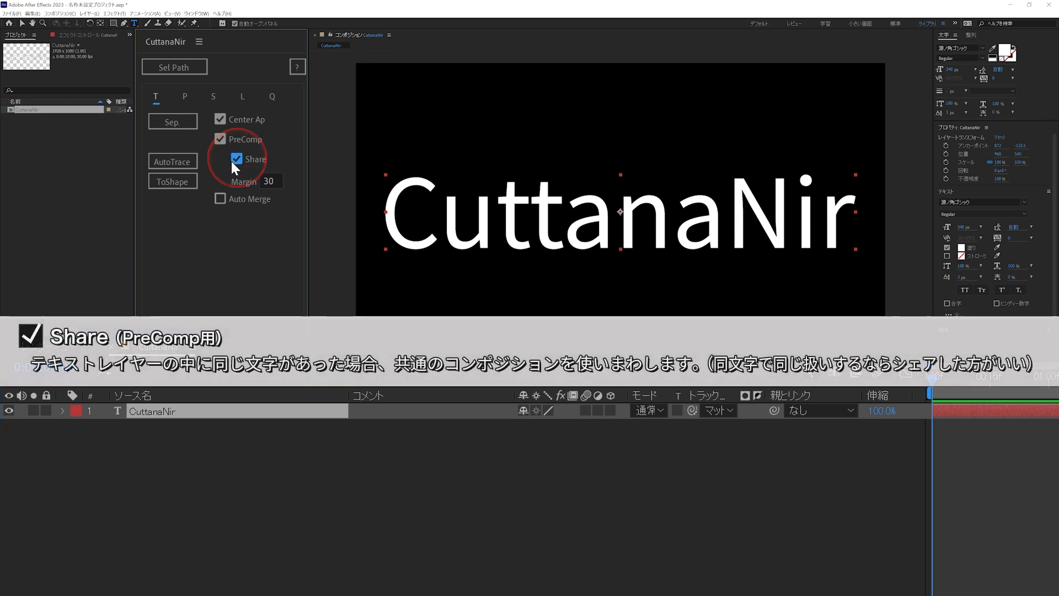
pyautogui.click(190, 124)
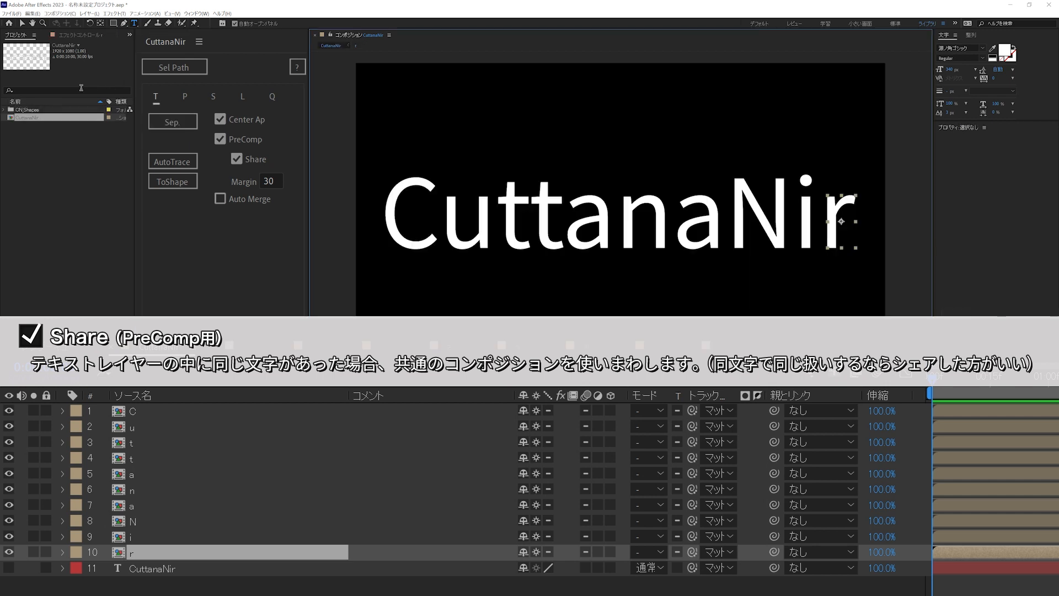
pyautogui.click(9, 110)
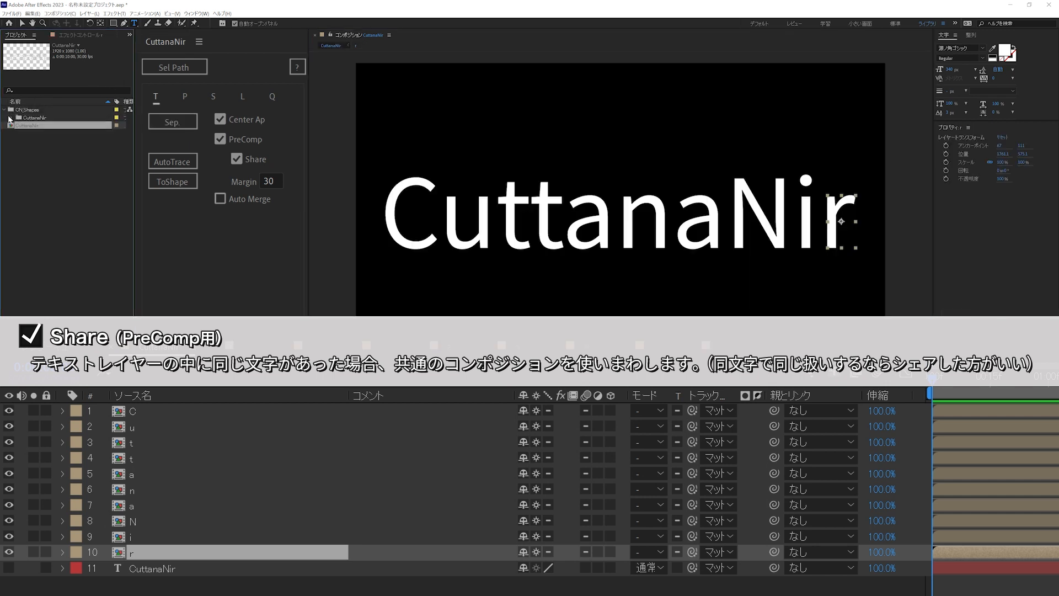
pyautogui.click(9, 118)
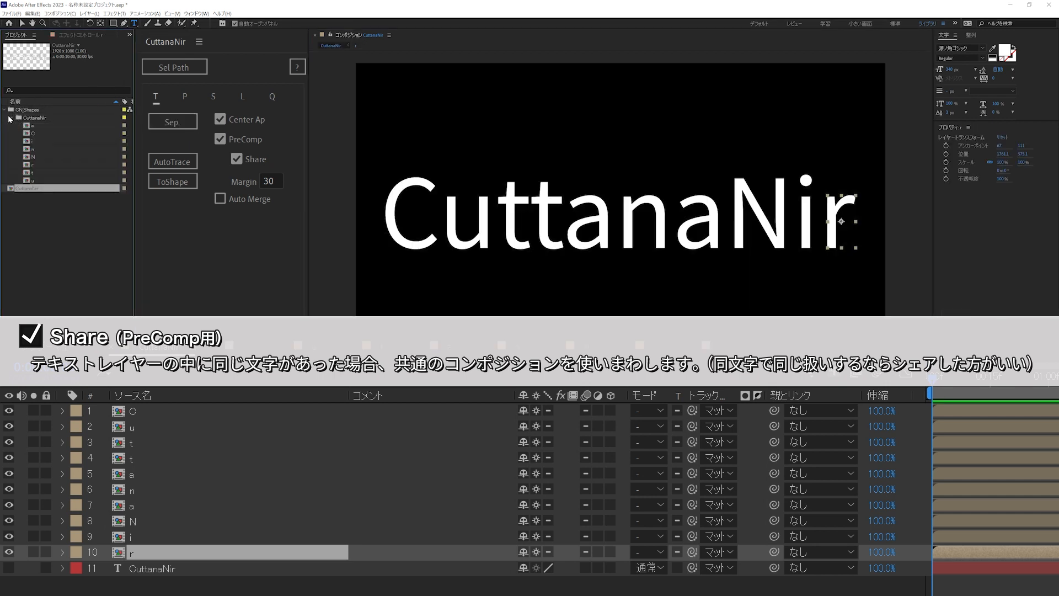
# Step: Open the shared t precomp, set the letter shape's fill to red, and return to the CuttanaNir composition
pyautogui.click(31, 127)
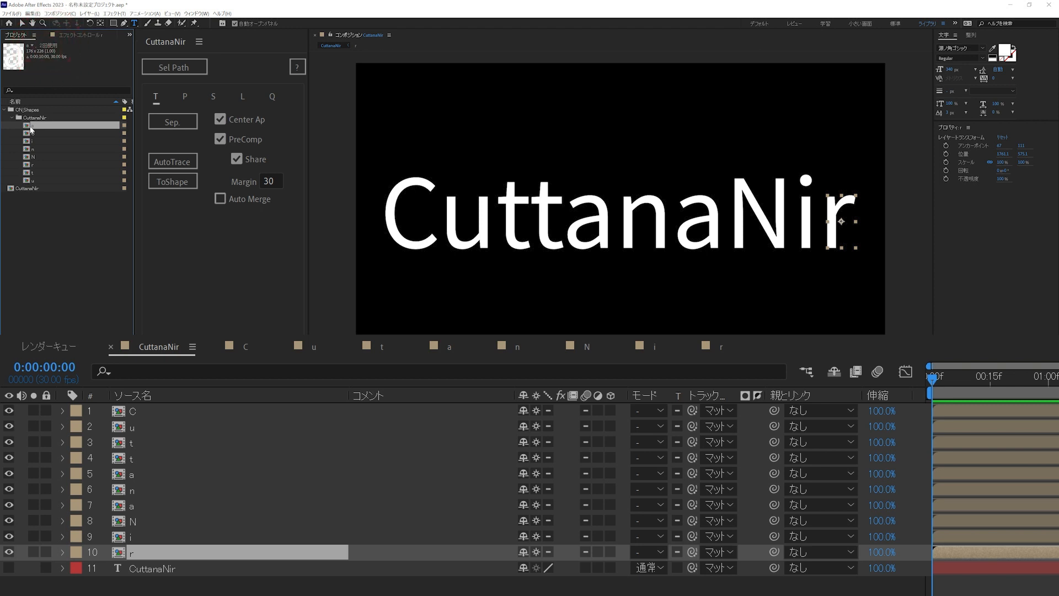
pyautogui.click(39, 173)
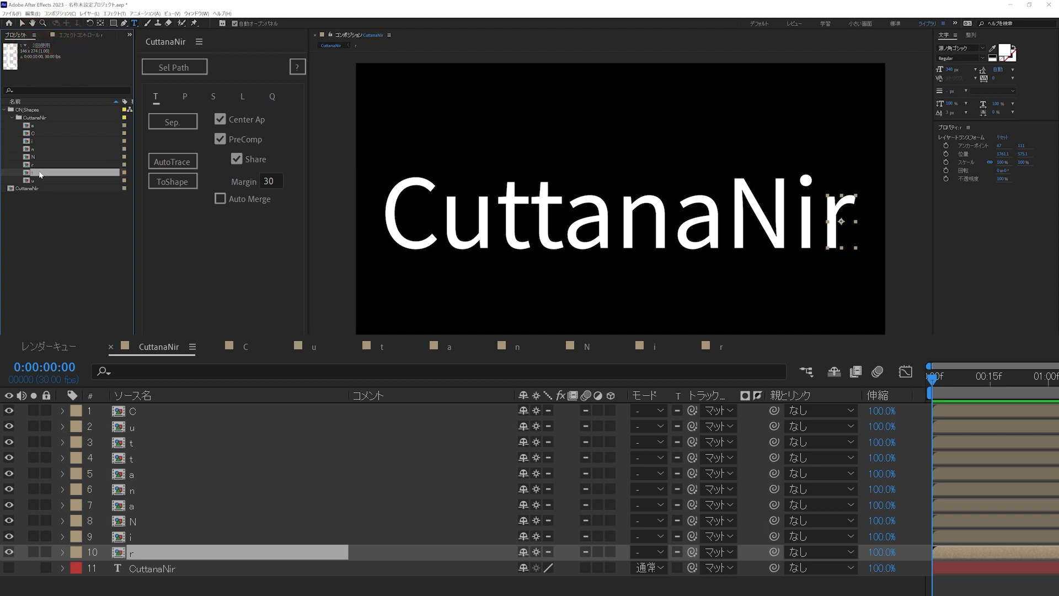
pyautogui.doubleClick(39, 173)
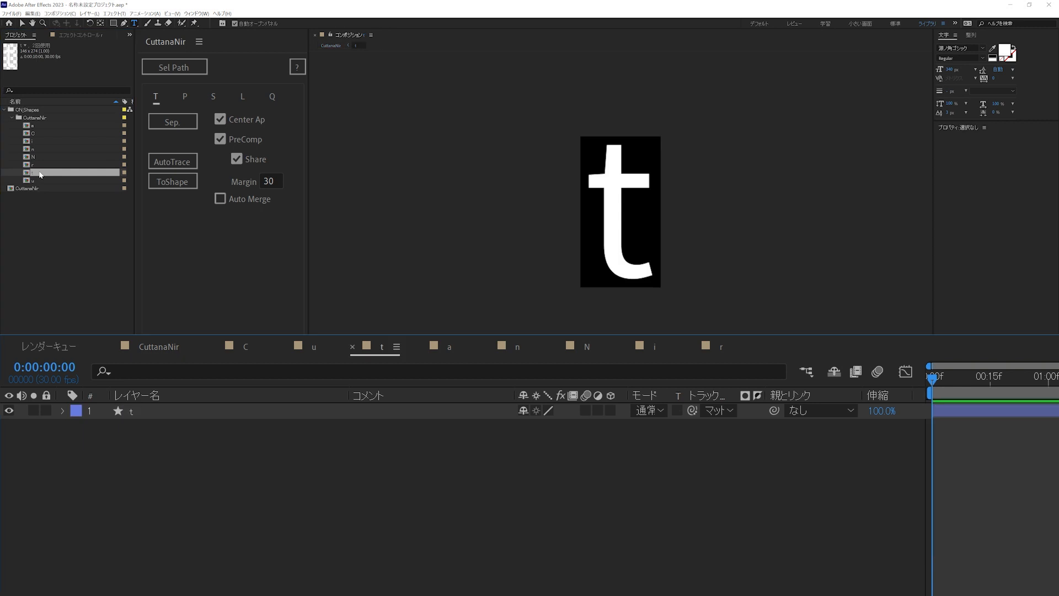
pyautogui.click(130, 413)
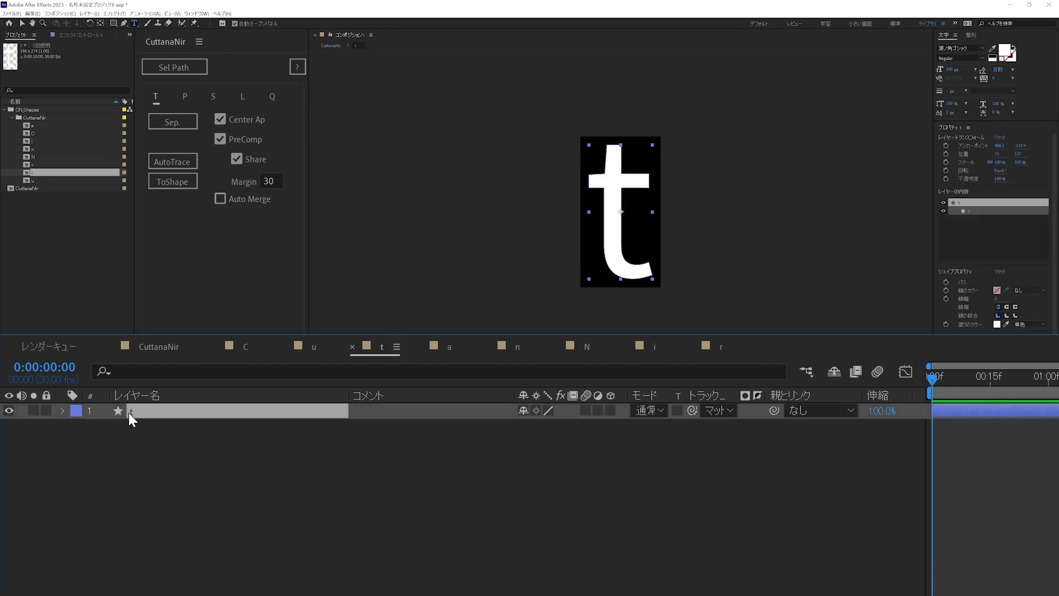
pyautogui.click(997, 324)
pyautogui.moveTo(786, 108); pyautogui.dragTo(871, 33)
pyautogui.click(899, 61)
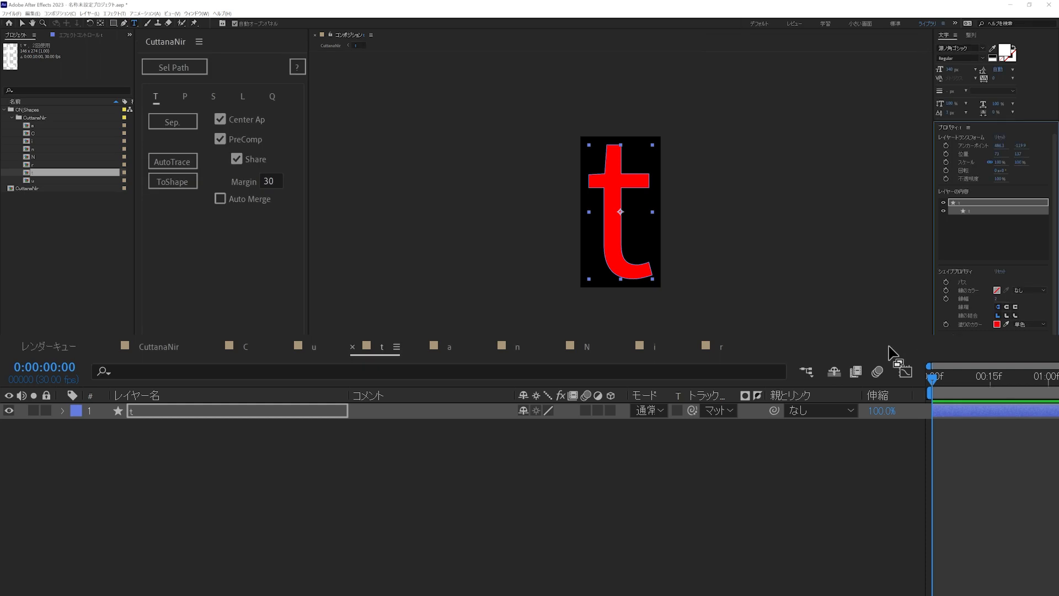
pyautogui.hotkey('shift', 'Escape')
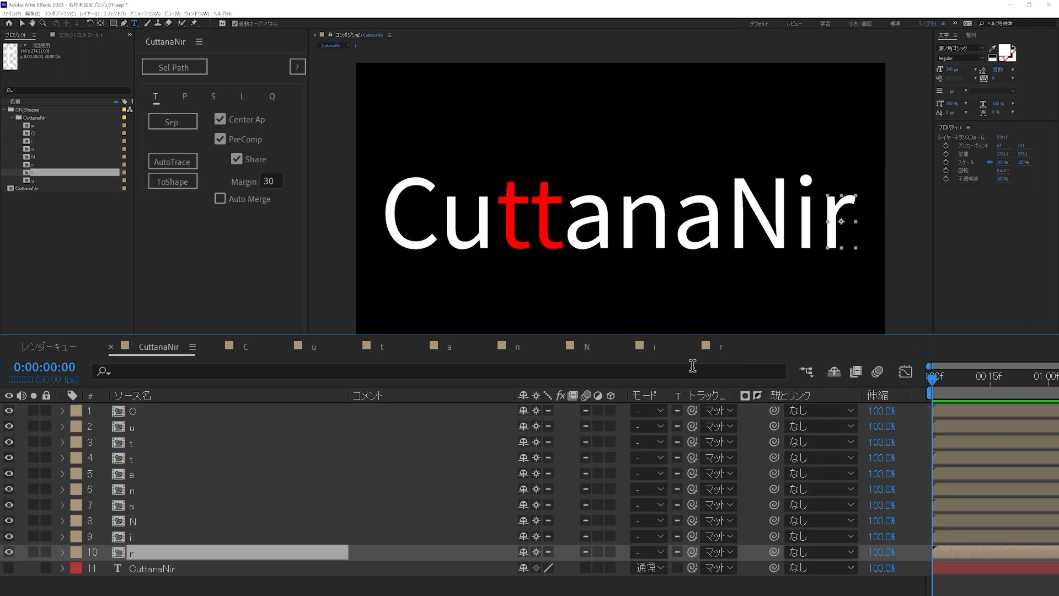
# Step: Select both t layers in the CuttanaNir composition, and open the shared a precomp to examine its margin
pyautogui.click(150, 443)
pyautogui.keyDown('shift'); pyautogui.click(146, 460); pyautogui.keyUp('shift')
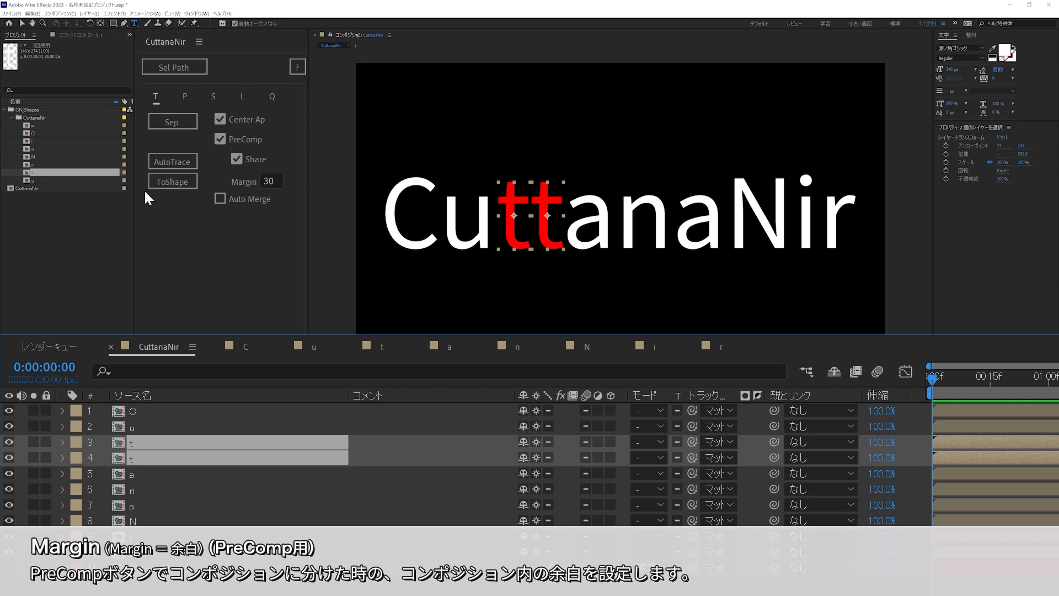
pyautogui.click(67, 125)
pyautogui.doubleClick(67, 125)
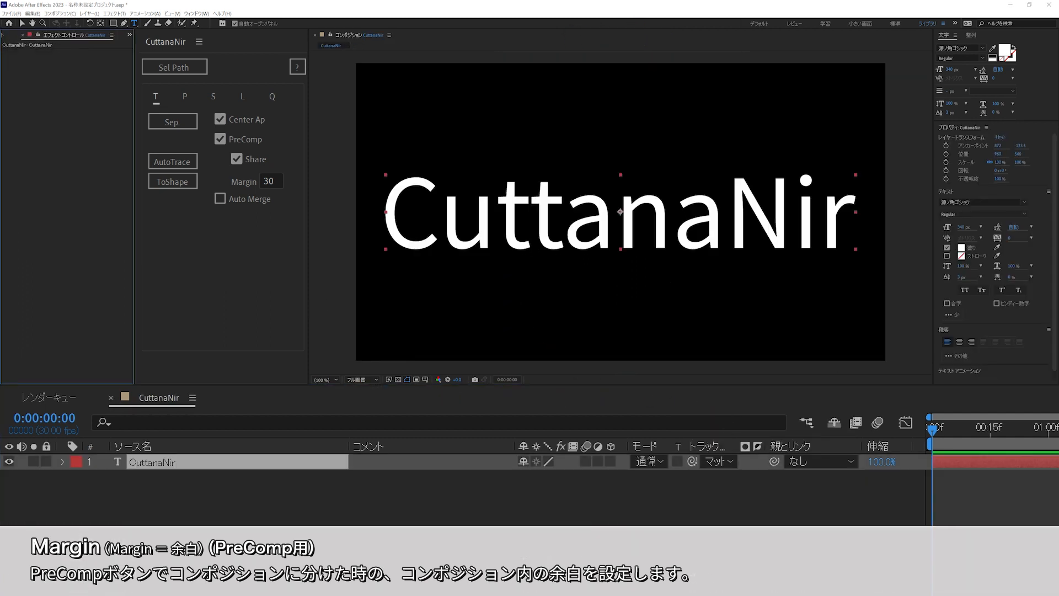
# Step: Separate the restored CuttanaNir text into precomps with Margin set to 0, and open the a precomp
pyautogui.click(276, 181)
pyautogui.write('0')
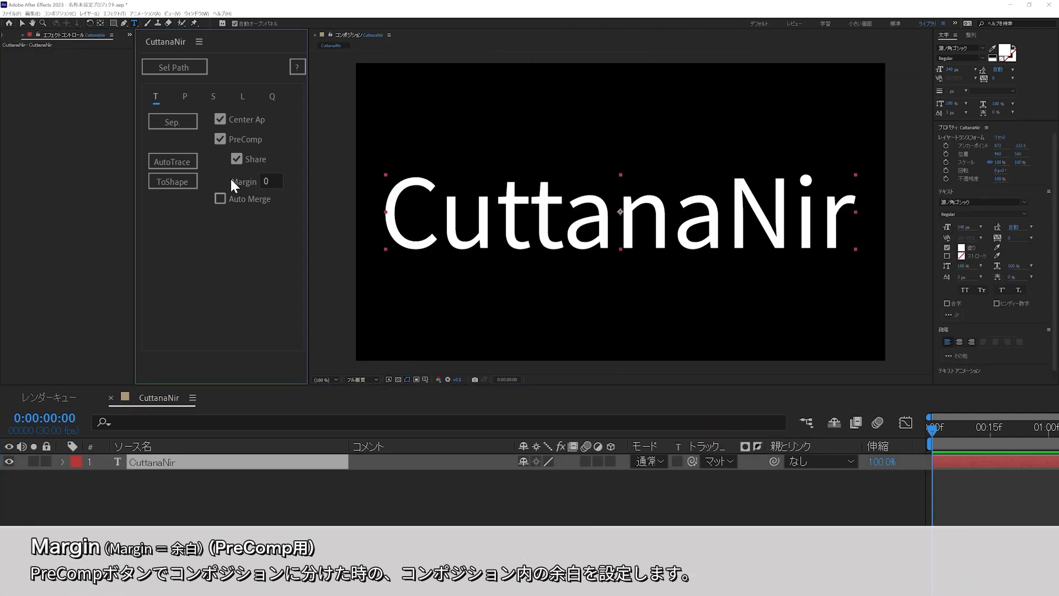
pyautogui.click(172, 127)
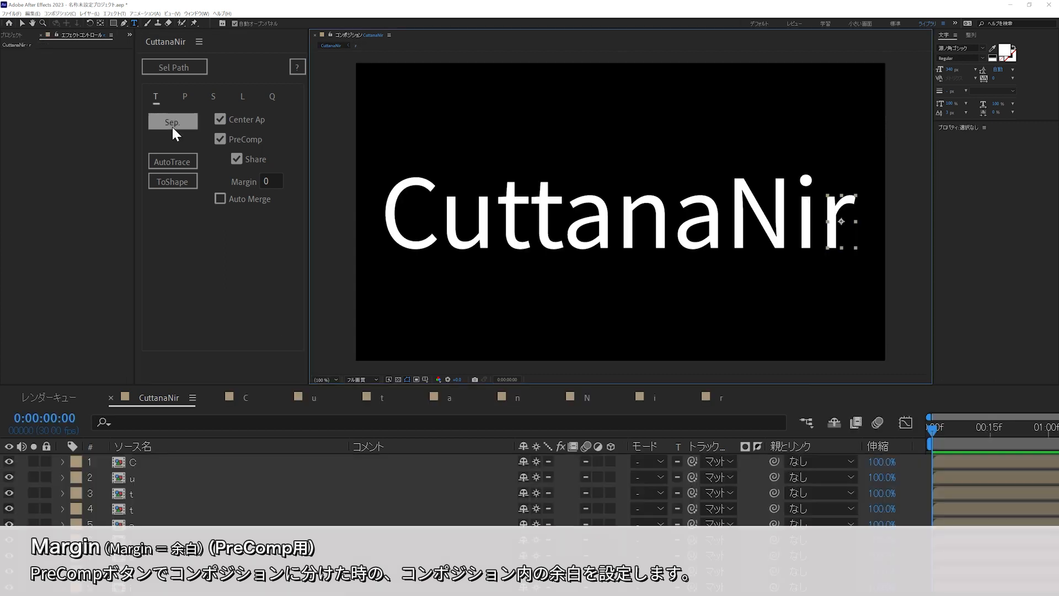
pyautogui.click(18, 35)
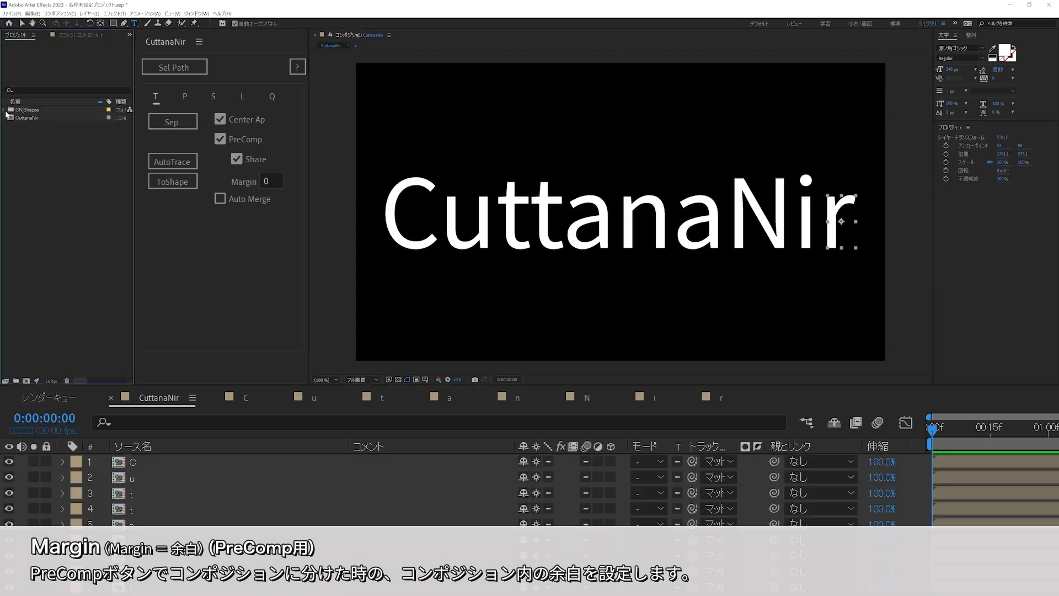
pyautogui.click(4, 109)
pyautogui.click(11, 117)
pyautogui.doubleClick(27, 126)
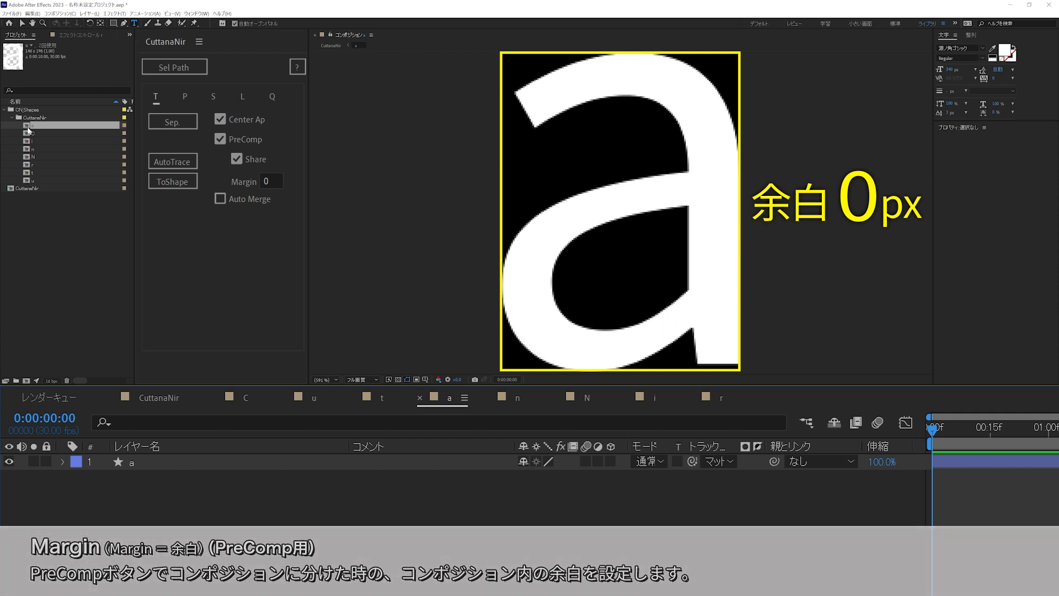
# Step: Select the a layer's path with Sel Path and examine its points up close where the bowl meets the stem
pyautogui.click(250, 198)
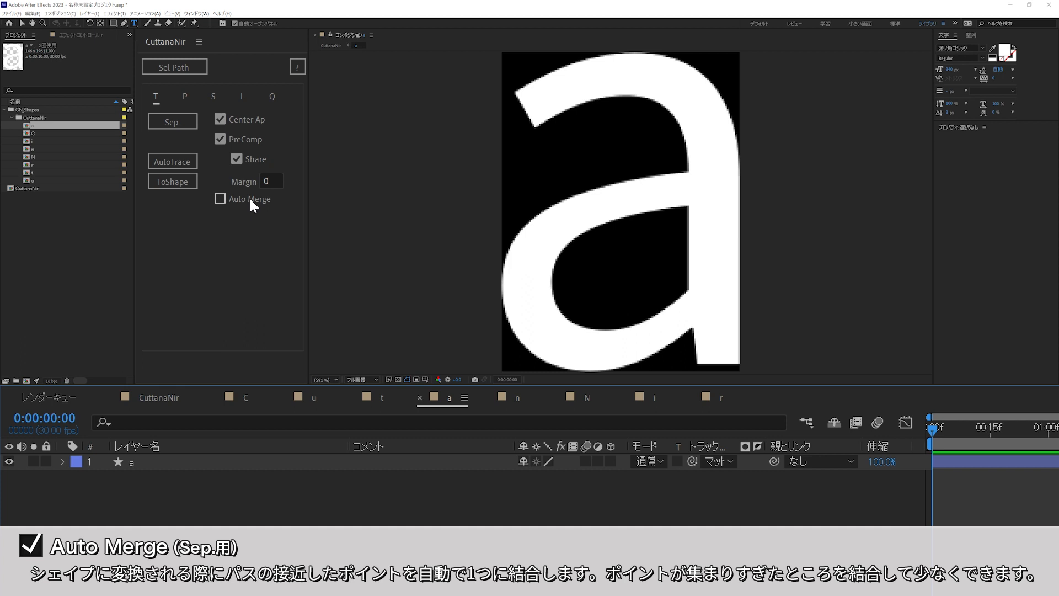
pyautogui.click(179, 461)
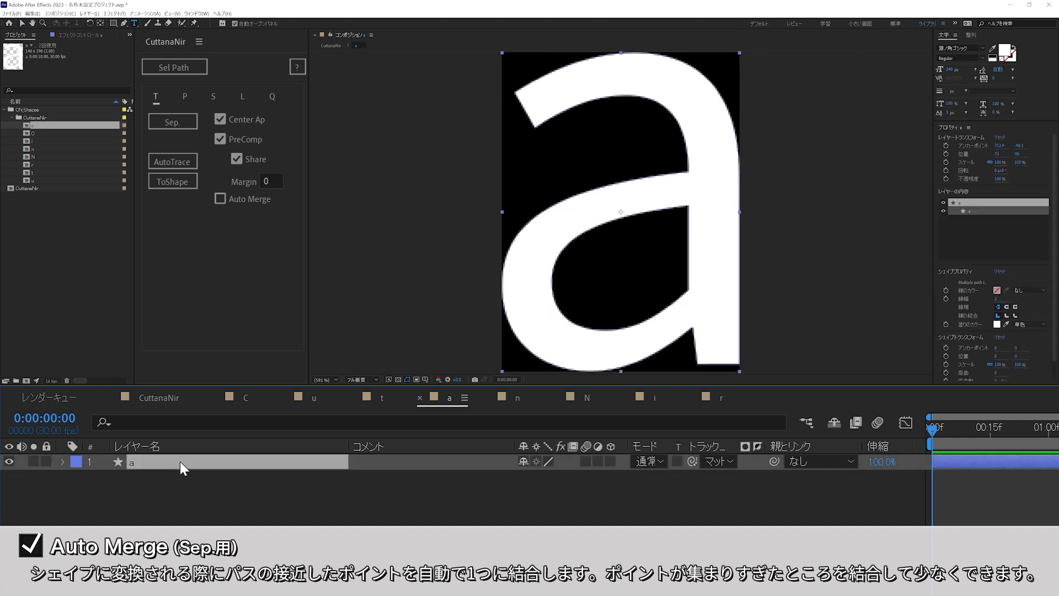
pyautogui.click(185, 66)
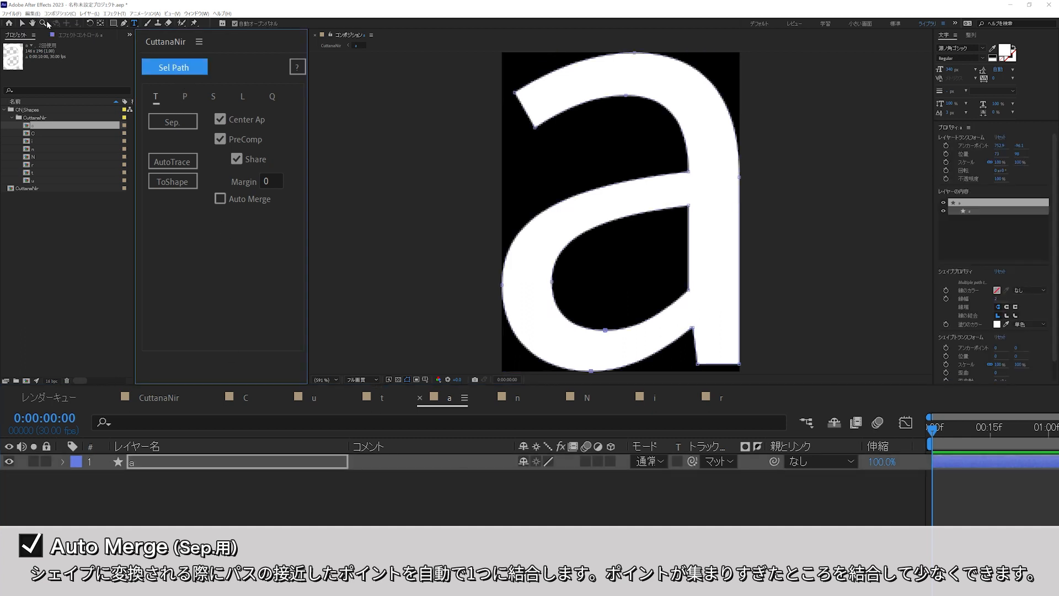
pyautogui.click(688, 315)
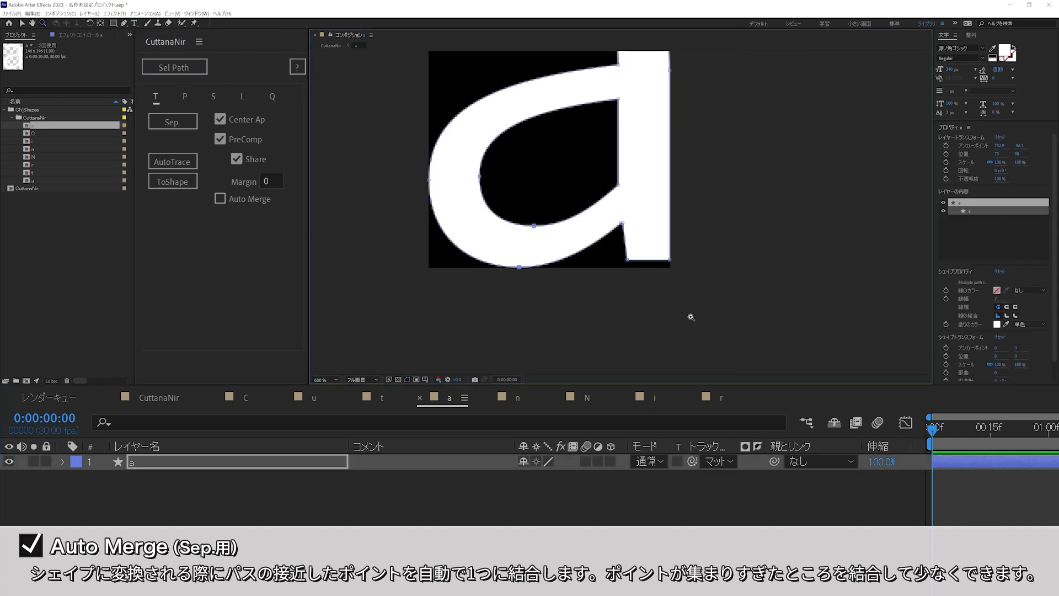
pyautogui.click(630, 215)
pyautogui.click(621, 201)
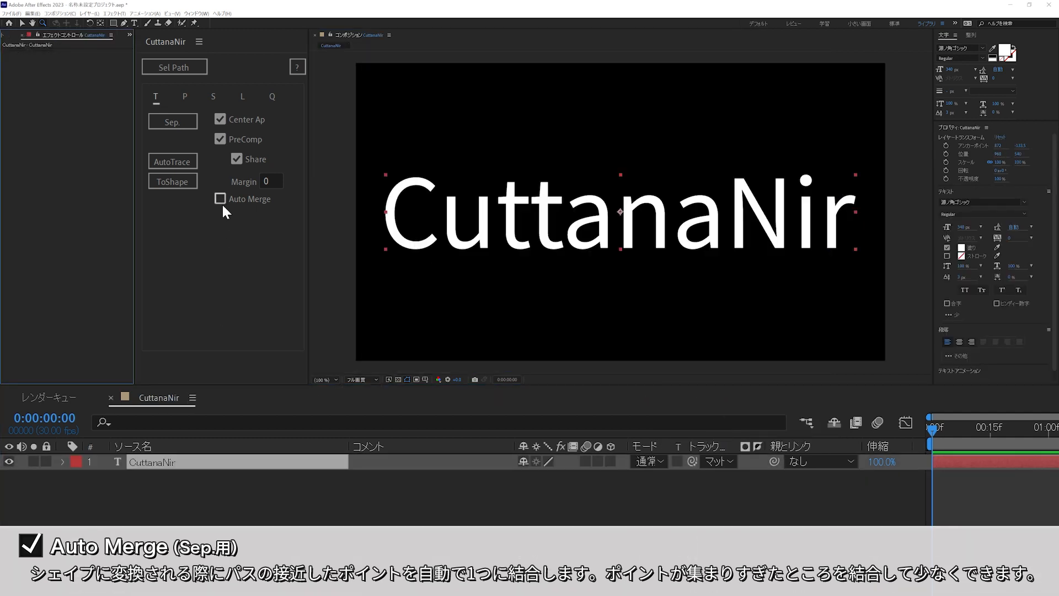
# Step: Separate the restored text into precomps with Auto Merge enabled, and open the resulting a precomp
pyautogui.click(222, 204)
pyautogui.click(174, 120)
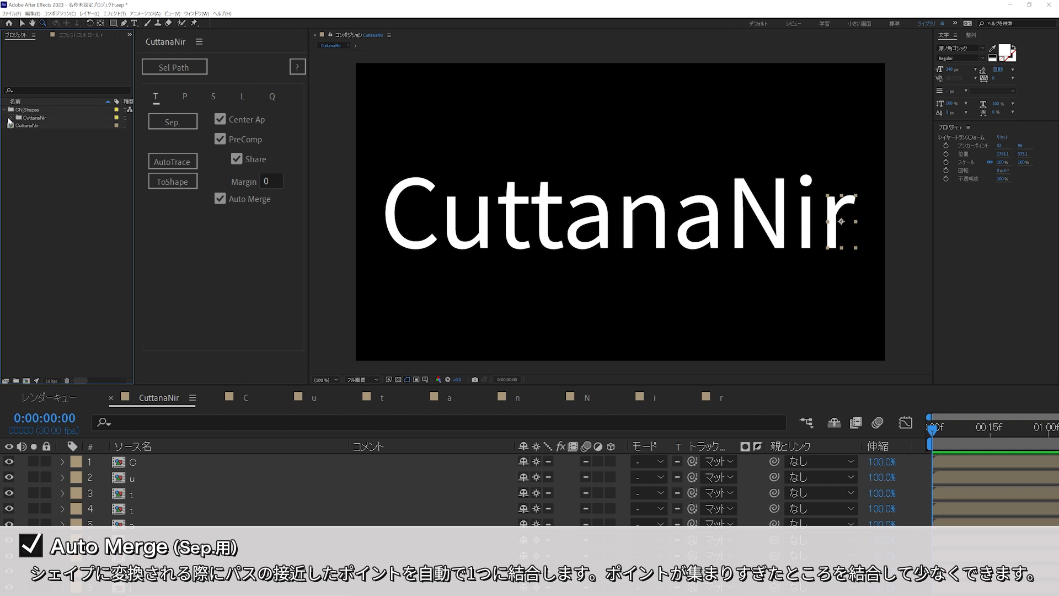
pyautogui.click(11, 117)
pyautogui.doubleClick(29, 126)
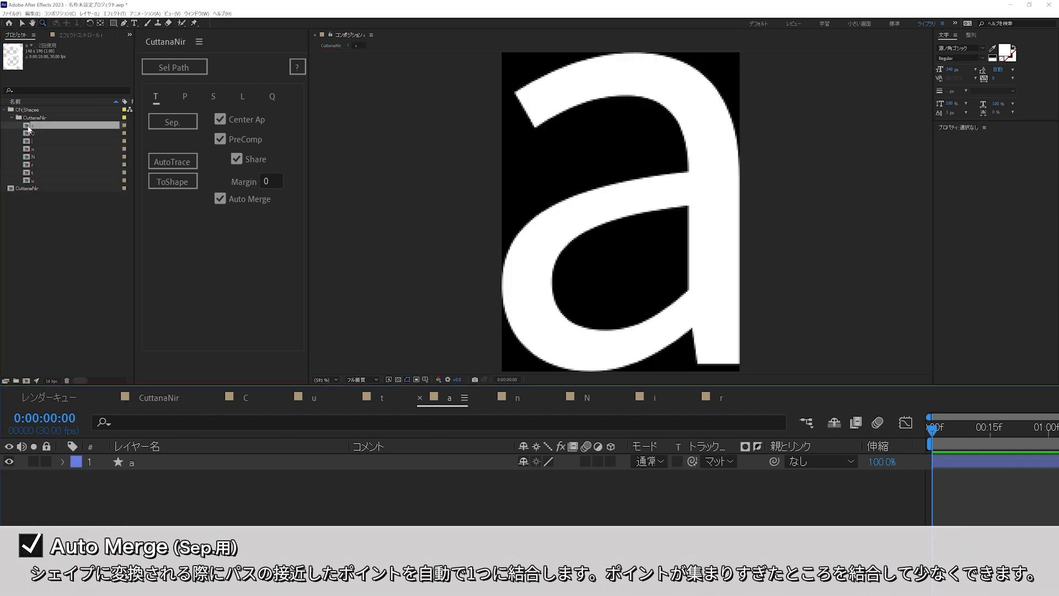
# Step: Select the path of the auto-merged a layer with Sel Path and examine the same junction points up close
pyautogui.click(146, 461)
pyautogui.click(166, 69)
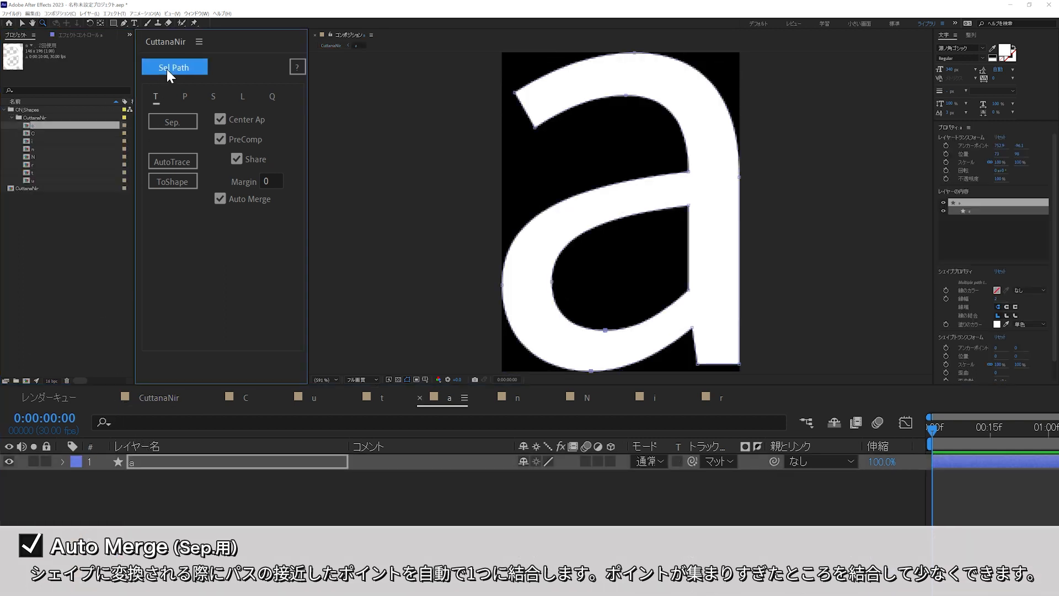
pyautogui.click(685, 320)
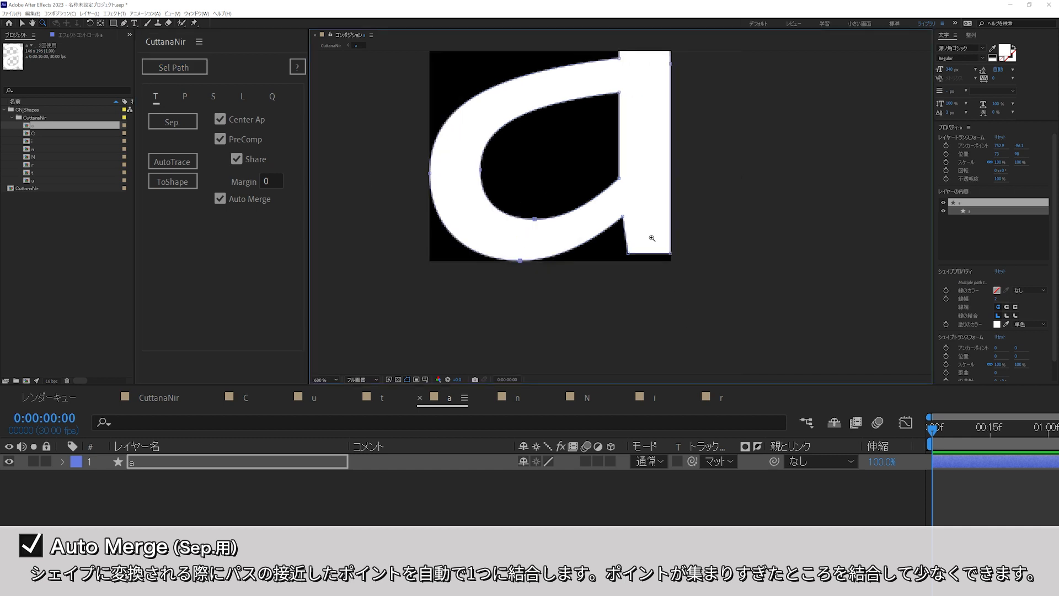
pyautogui.click(622, 202)
pyautogui.click(618, 203)
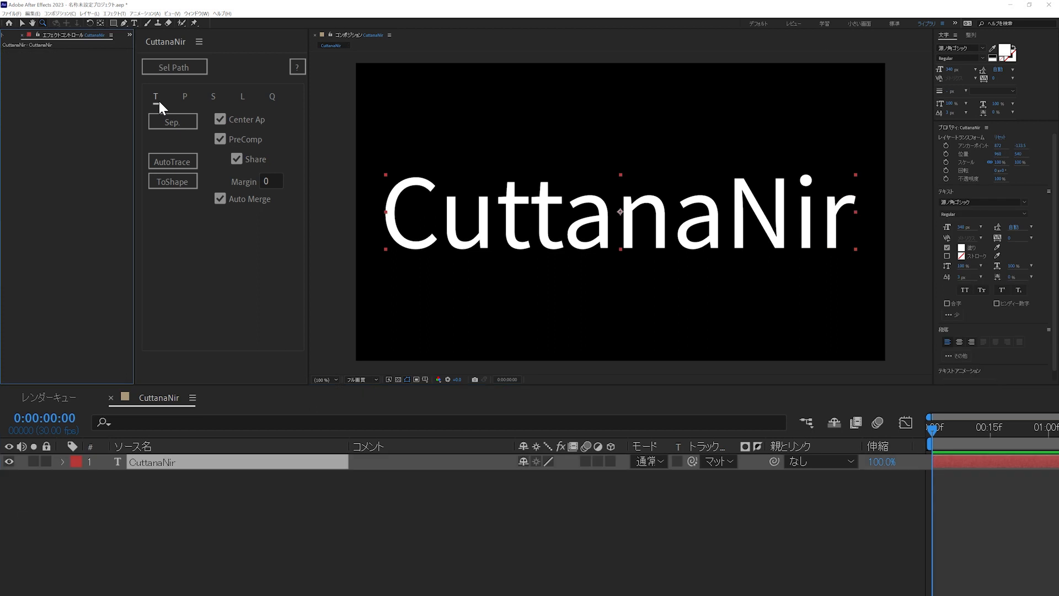
# Step: Separate the restored text into individual letter shape layers with PreComp and Auto Merge disabled and Center Ap enabled
pyautogui.click(217, 138)
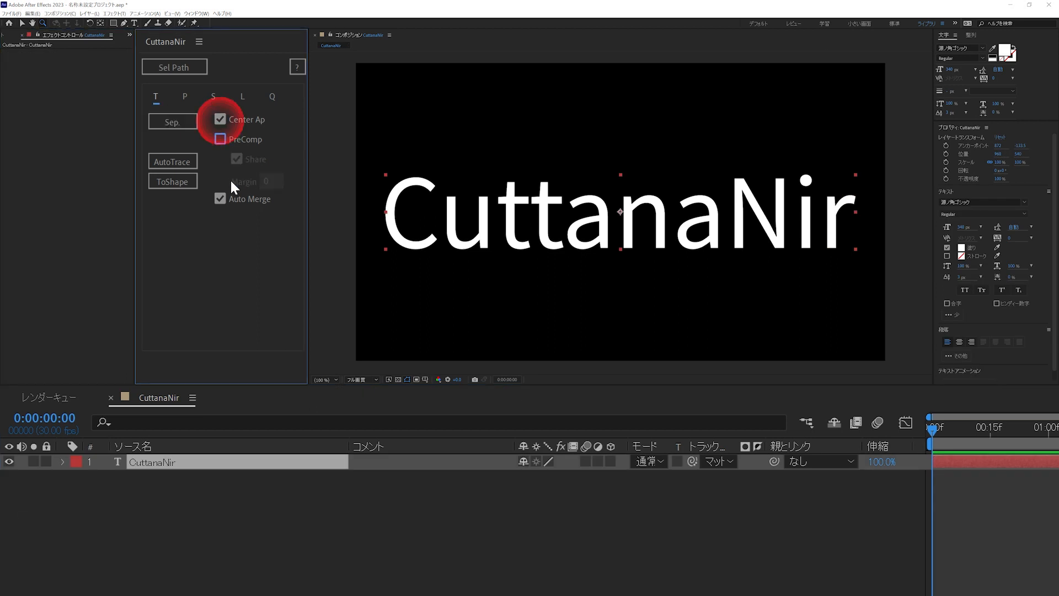
pyautogui.click(223, 198)
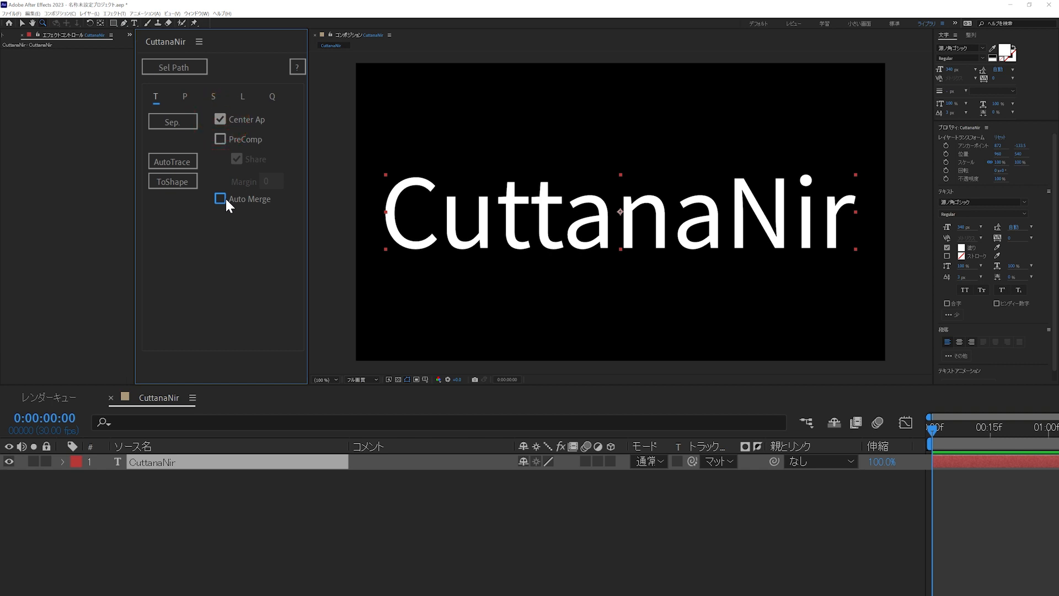
pyautogui.click(189, 124)
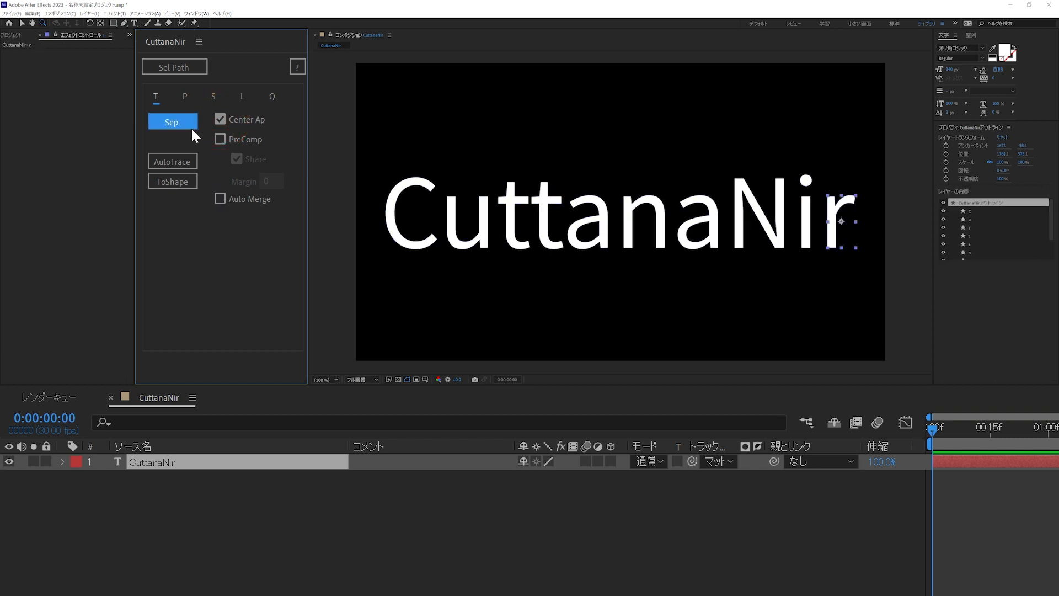
# Step: Show the script's path functions, select the t[0] shape layer, and try to select the points around its crossbar junction
pyautogui.click(188, 98)
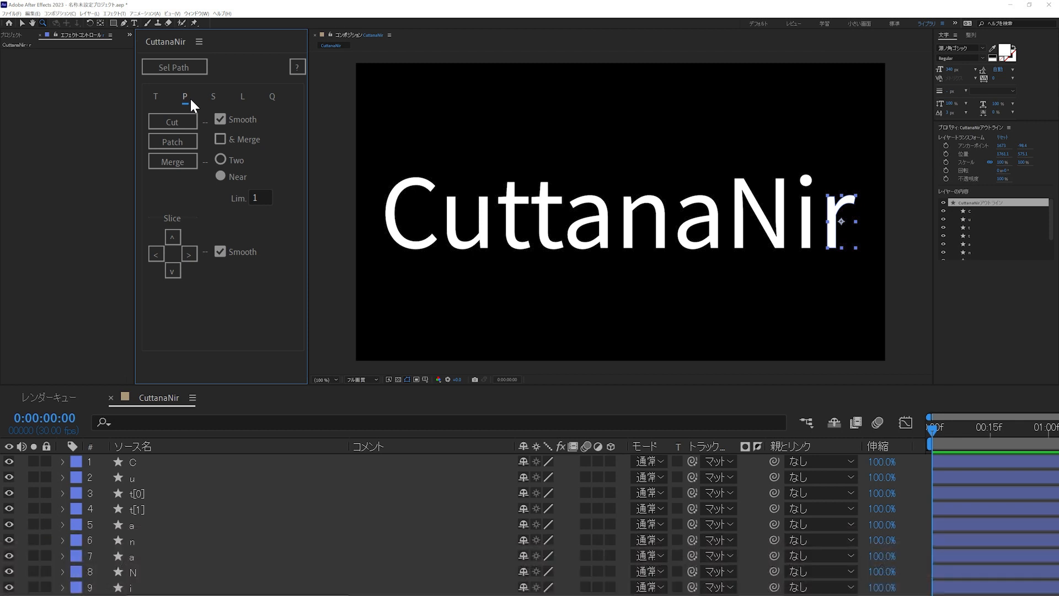
pyautogui.click(164, 495)
pyautogui.click(514, 215)
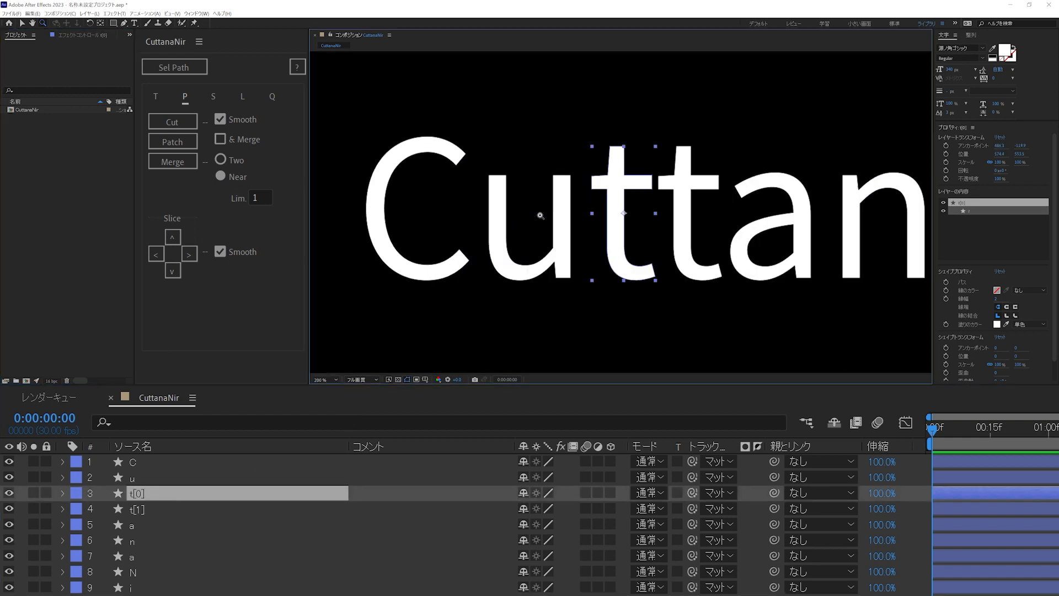
pyautogui.click(623, 213)
pyautogui.click(22, 23)
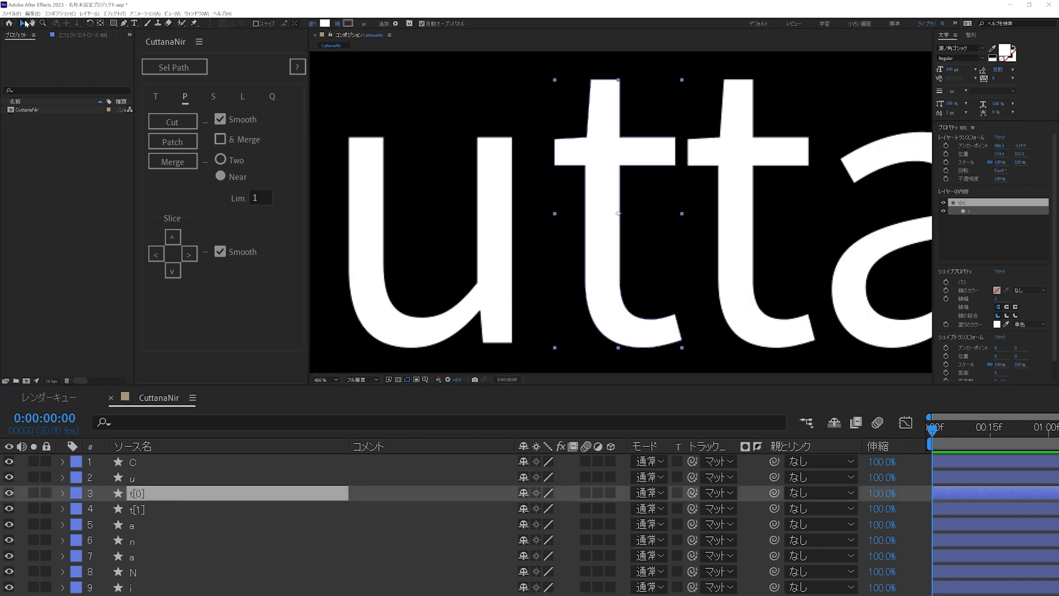
pyautogui.moveTo(524, 81); pyautogui.dragTo(650, 200)
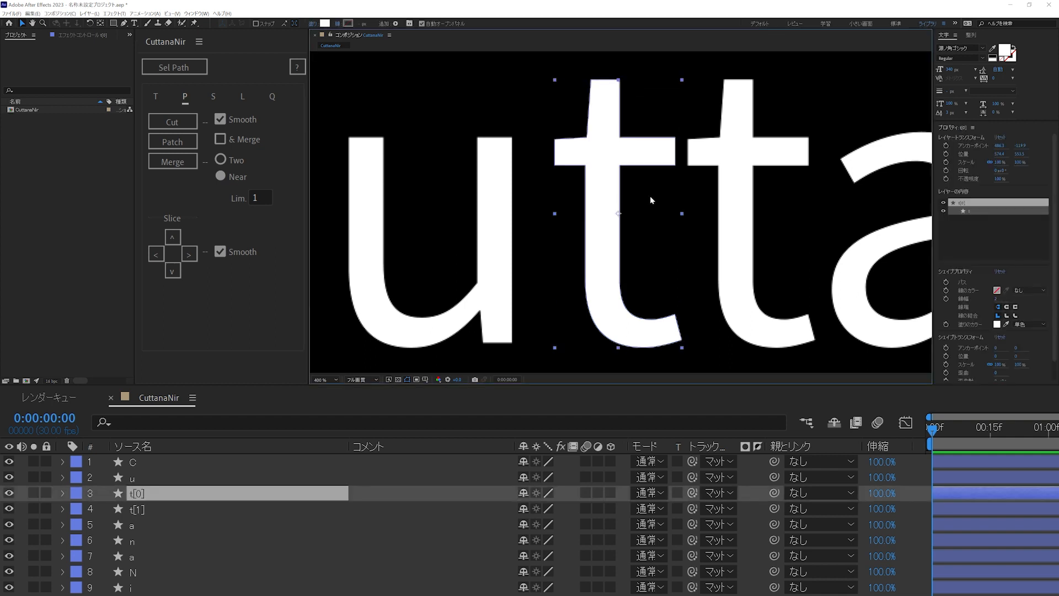
# Step: Expand the t[0] layer's contents down to its path and select the points around the crossbar junction
pyautogui.click(62, 492)
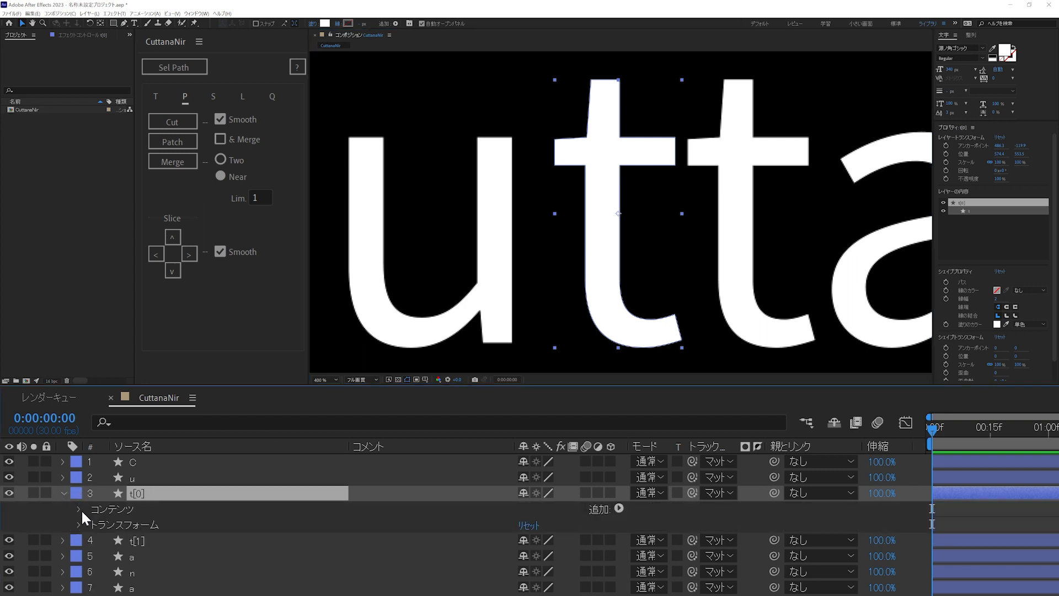
pyautogui.click(80, 509)
pyautogui.click(92, 524)
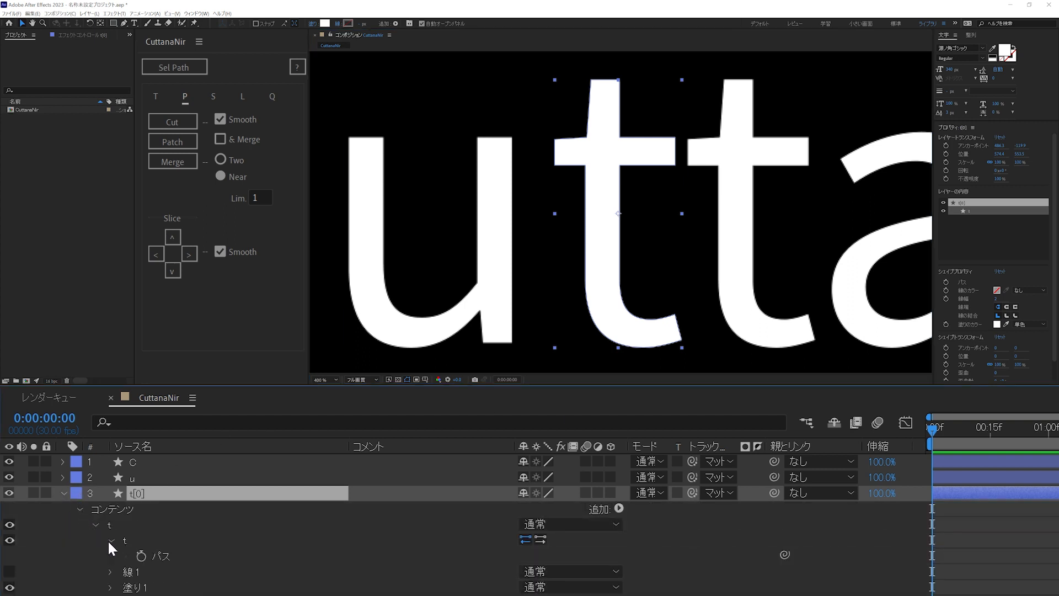
pyautogui.click(112, 540)
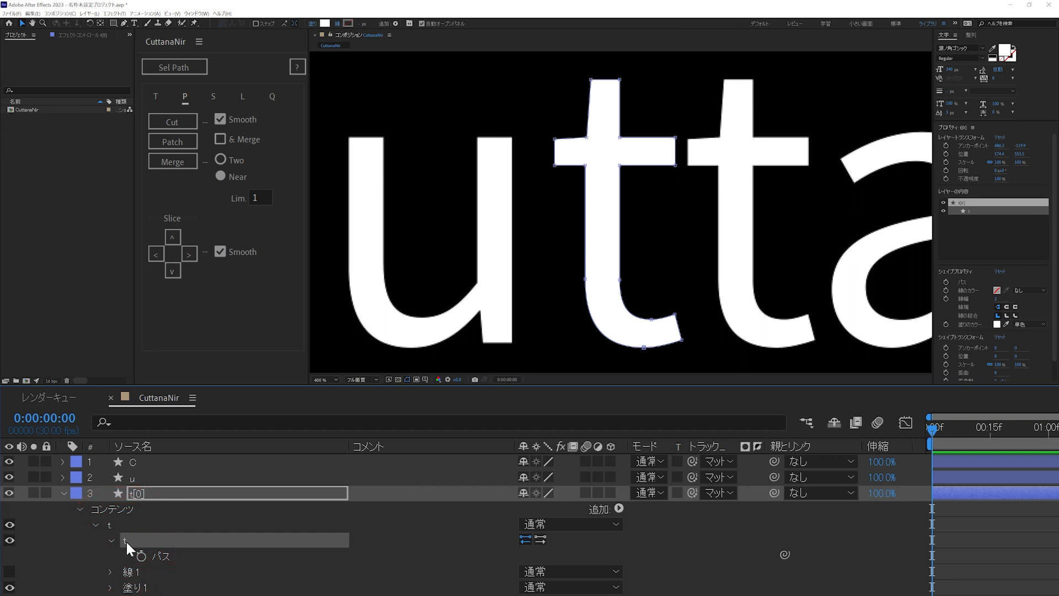
pyautogui.moveTo(571, 112); pyautogui.dragTo(644, 207)
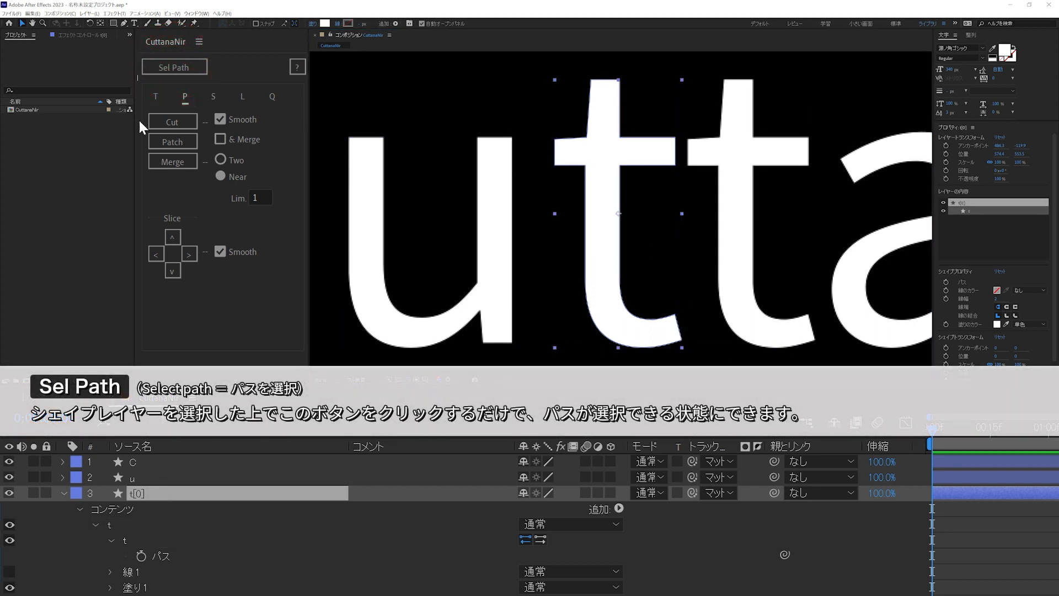
# Step: Select the t[0] layer's path with Sel Path and cut it at the four crossbar junction points with Smooth enabled
pyautogui.click(161, 71)
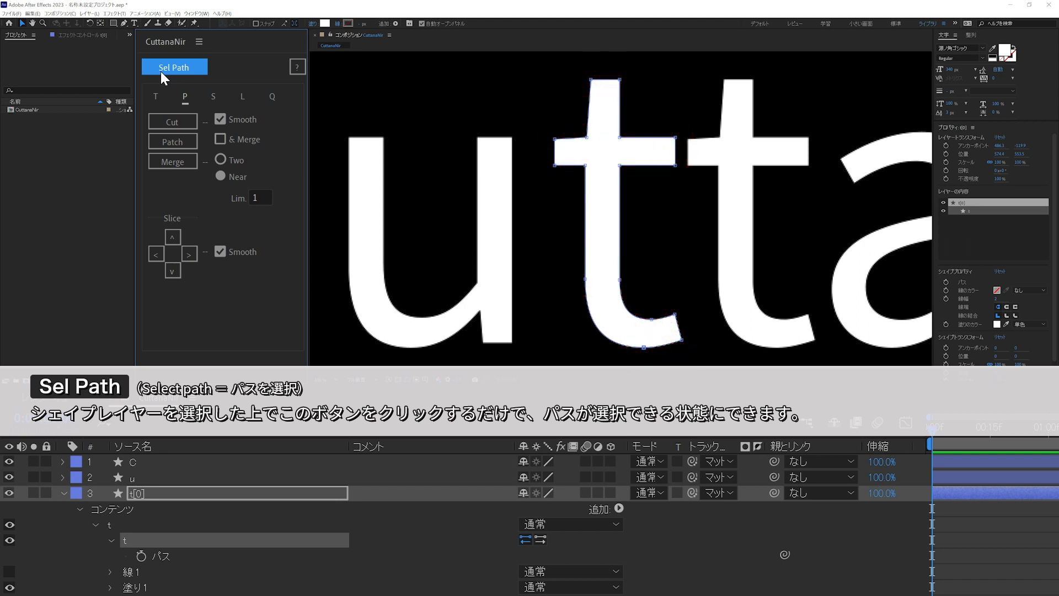
pyautogui.moveTo(574, 118); pyautogui.dragTo(637, 186)
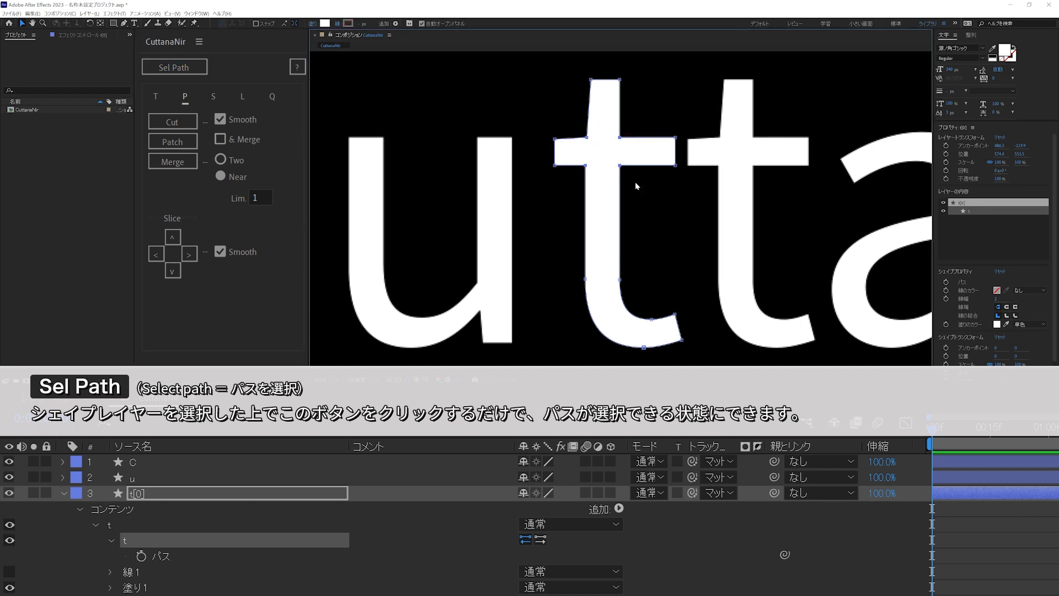
pyautogui.click(180, 122)
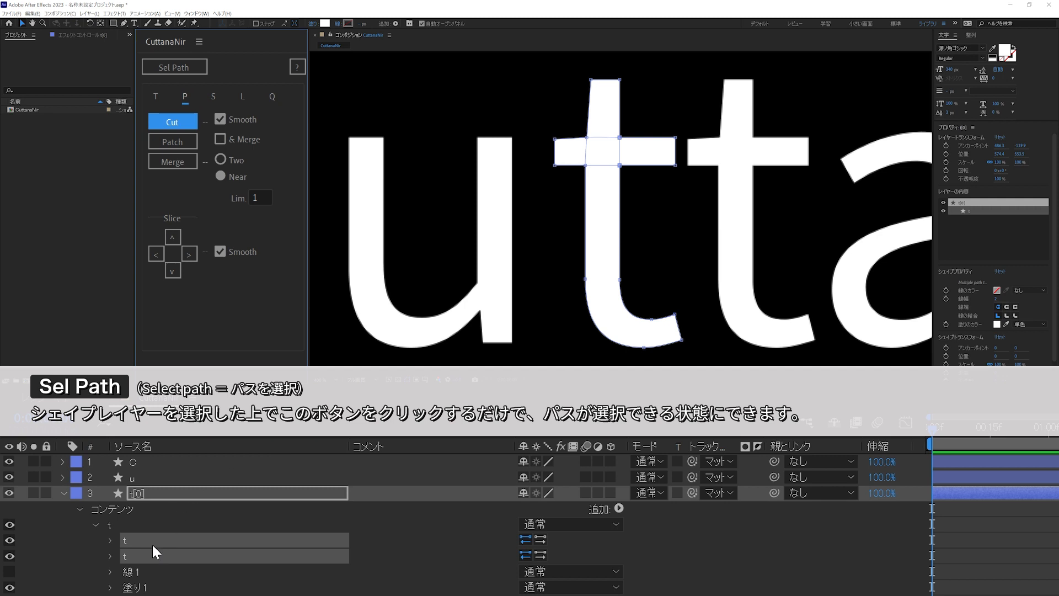
# Step: Examine the two t paths produced by the cut, selecting each one and toggling its visibility off and on
pyautogui.click(132, 579)
pyautogui.click(130, 556)
pyautogui.click(130, 539)
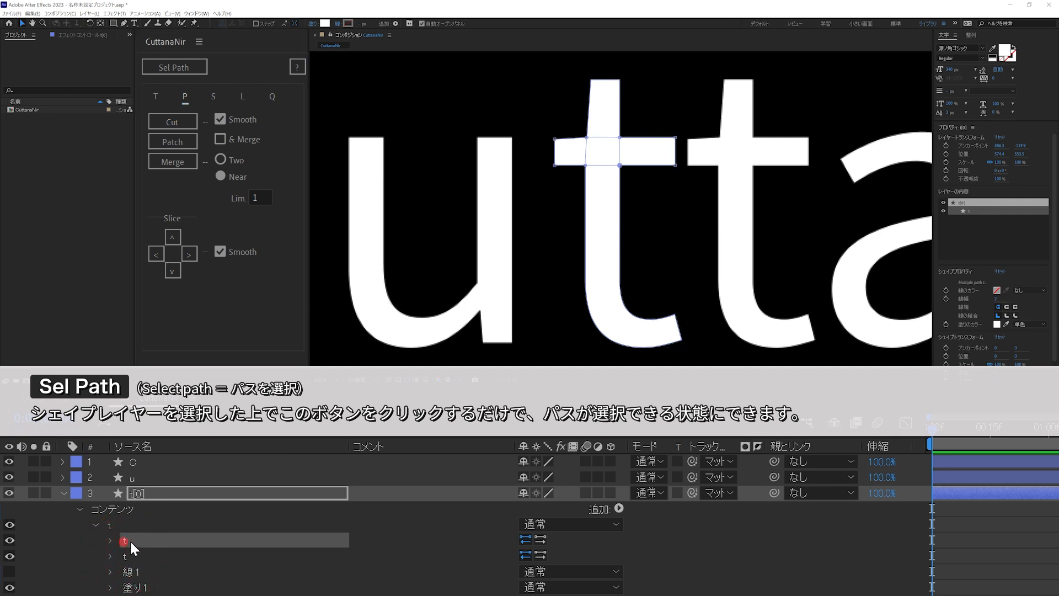
pyautogui.click(10, 540)
pyautogui.click(9, 540)
pyautogui.click(9, 555)
pyautogui.click(8, 556)
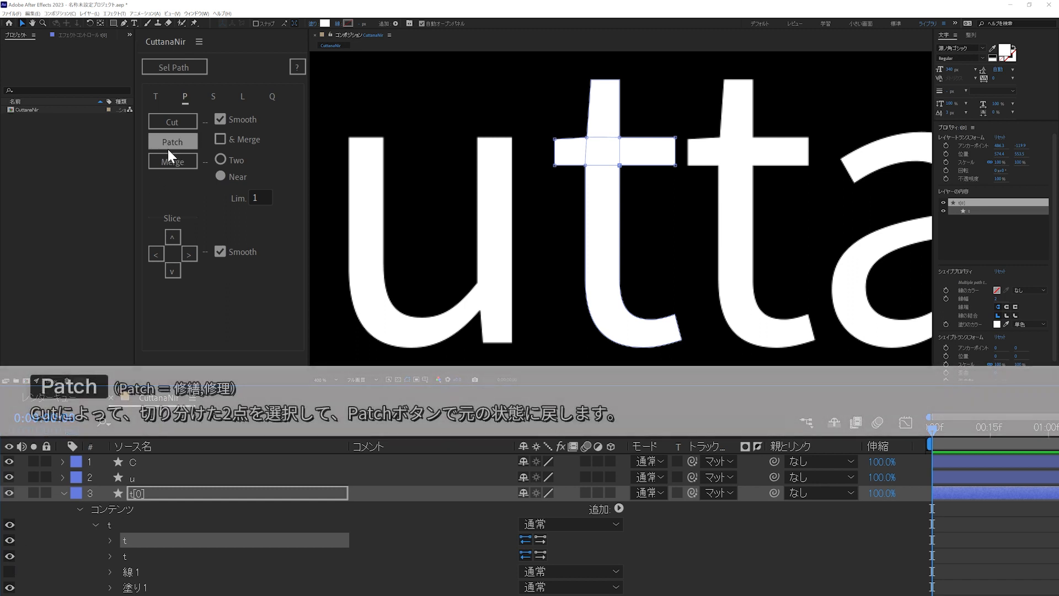
# Step: Select both t paths with Sel Path and patch them back together at the crossbar junction points
pyautogui.click(171, 143)
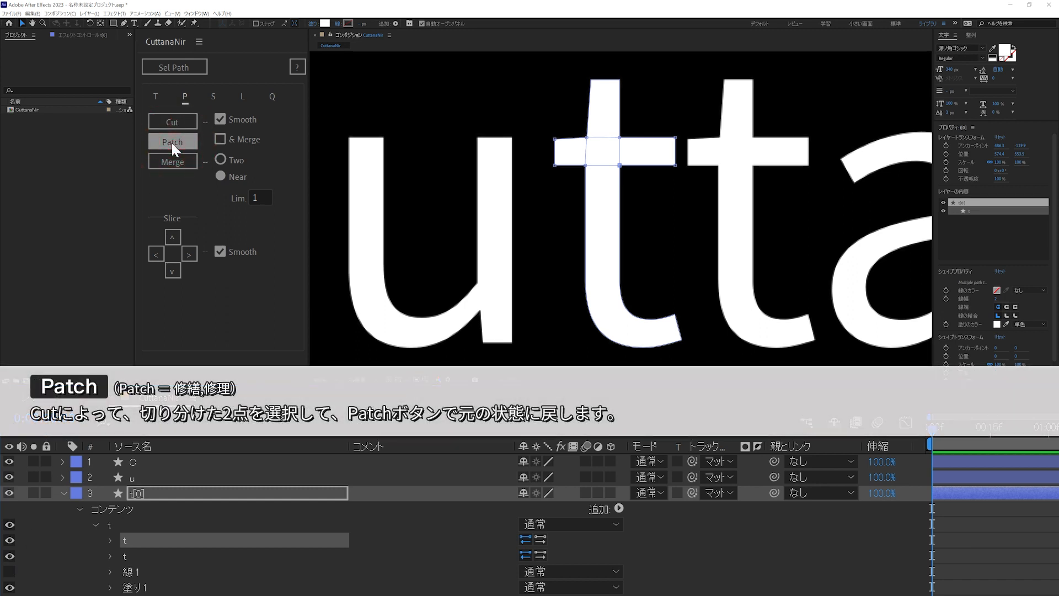
pyautogui.click(139, 493)
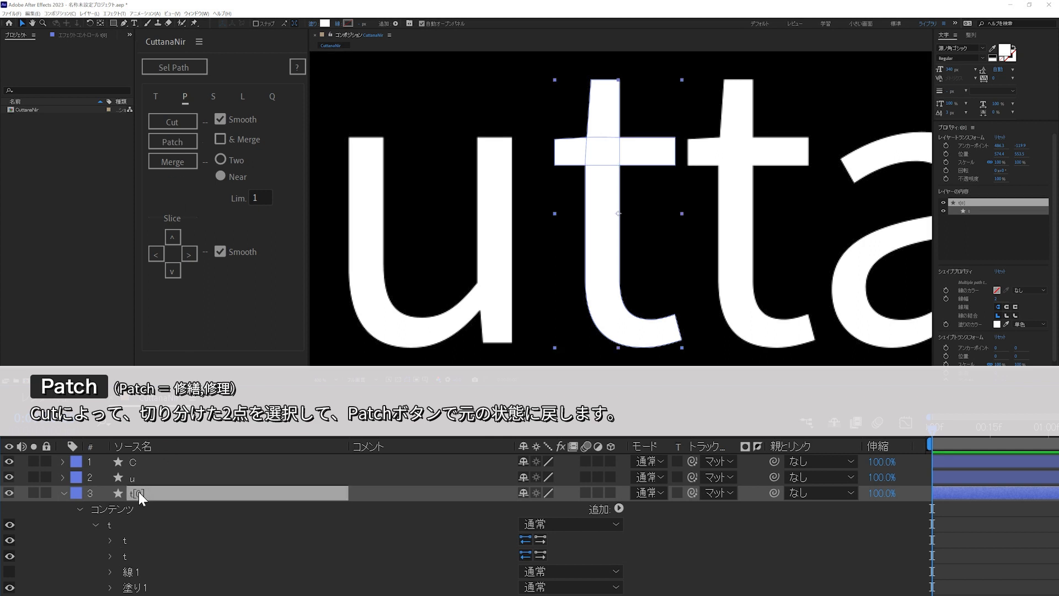
pyautogui.click(196, 71)
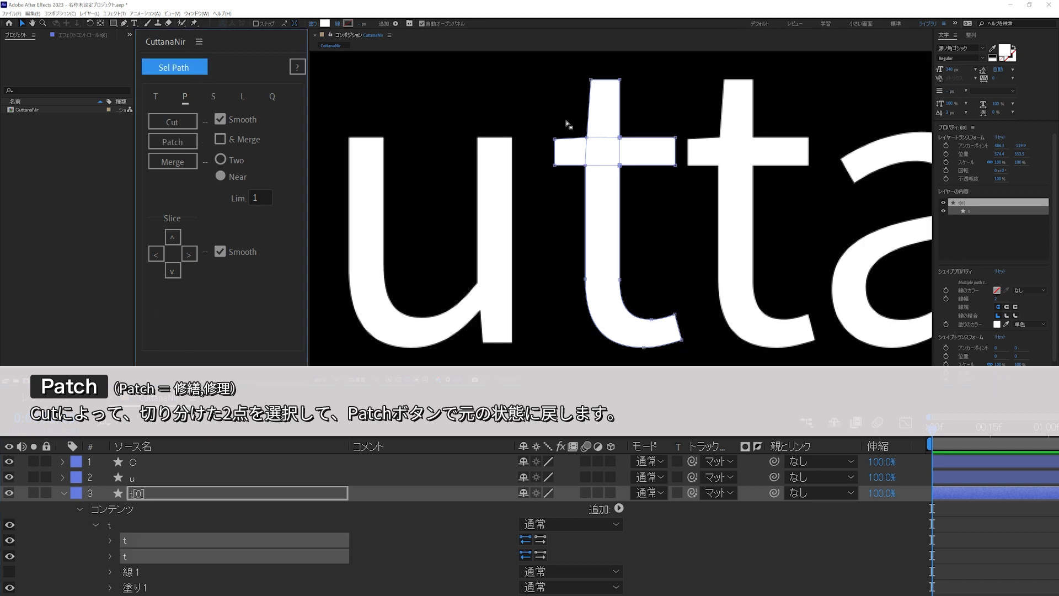
pyautogui.moveTo(575, 123); pyautogui.dragTo(641, 190)
pyautogui.moveTo(641, 189); pyautogui.dragTo(640, 188)
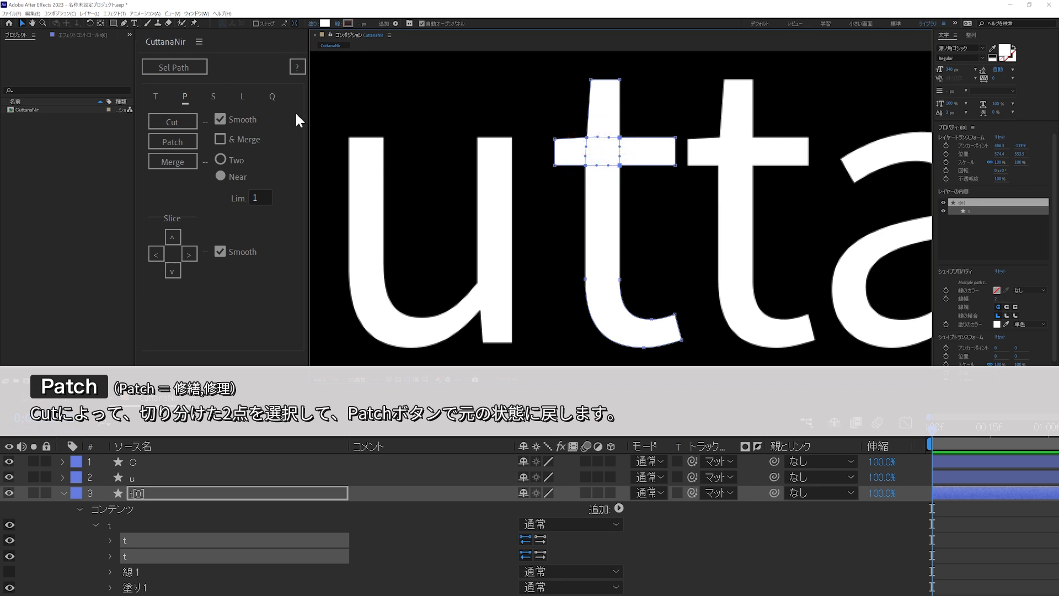
pyautogui.click(188, 148)
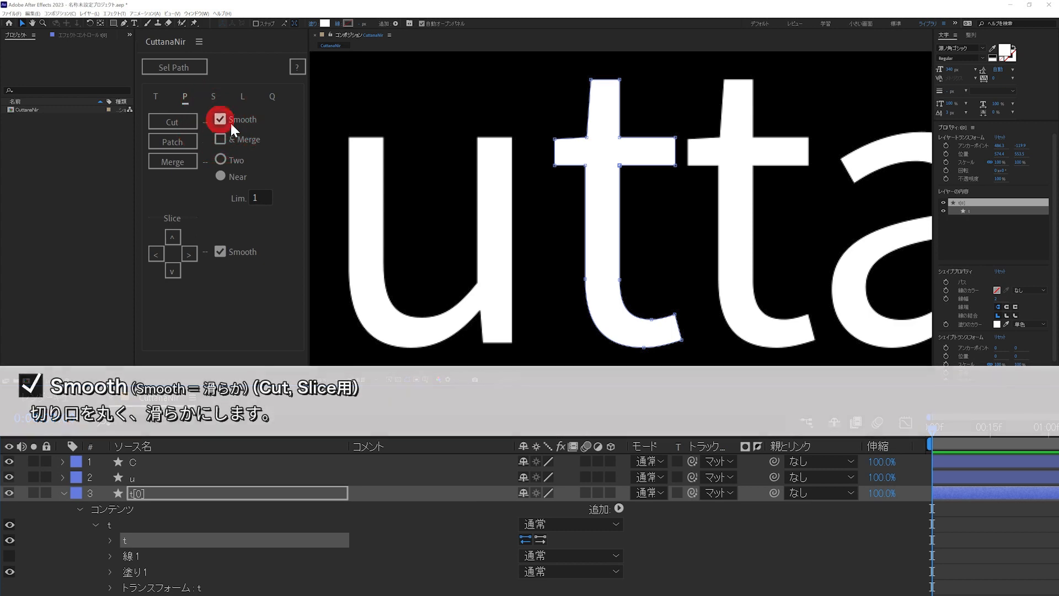
# Step: With Smooth enabled, cut the first a layer's path at the two points where the upper bowl joins the stem
pyautogui.click(231, 123)
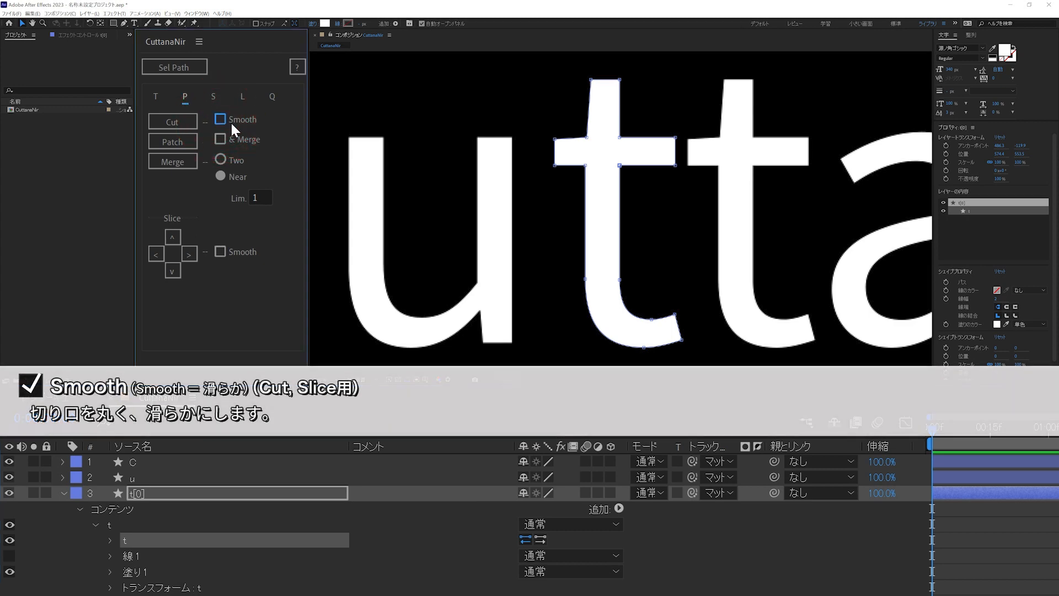
pyautogui.click(231, 124)
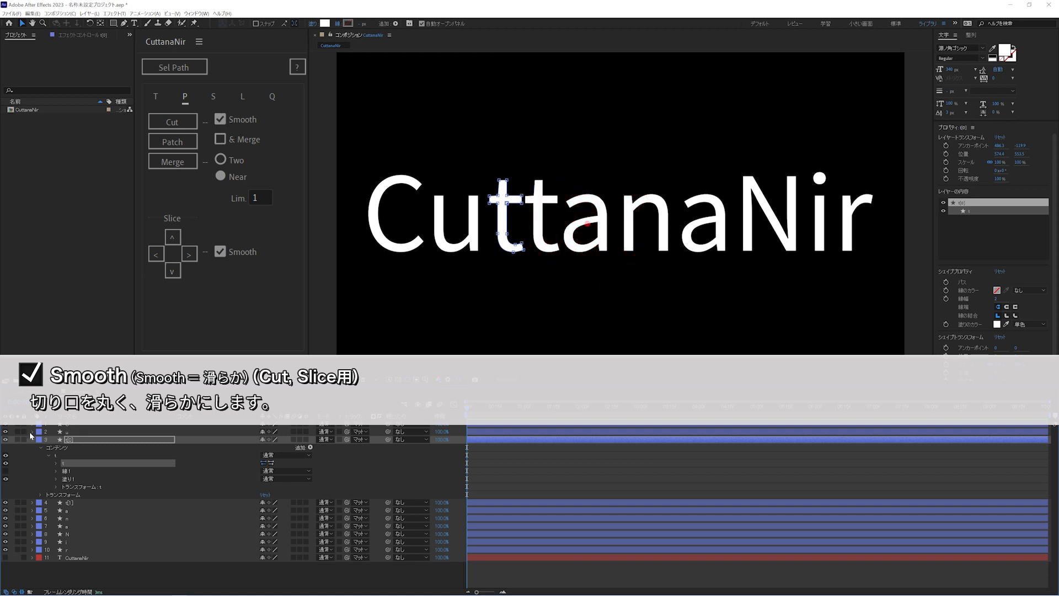
pyautogui.click(64, 511)
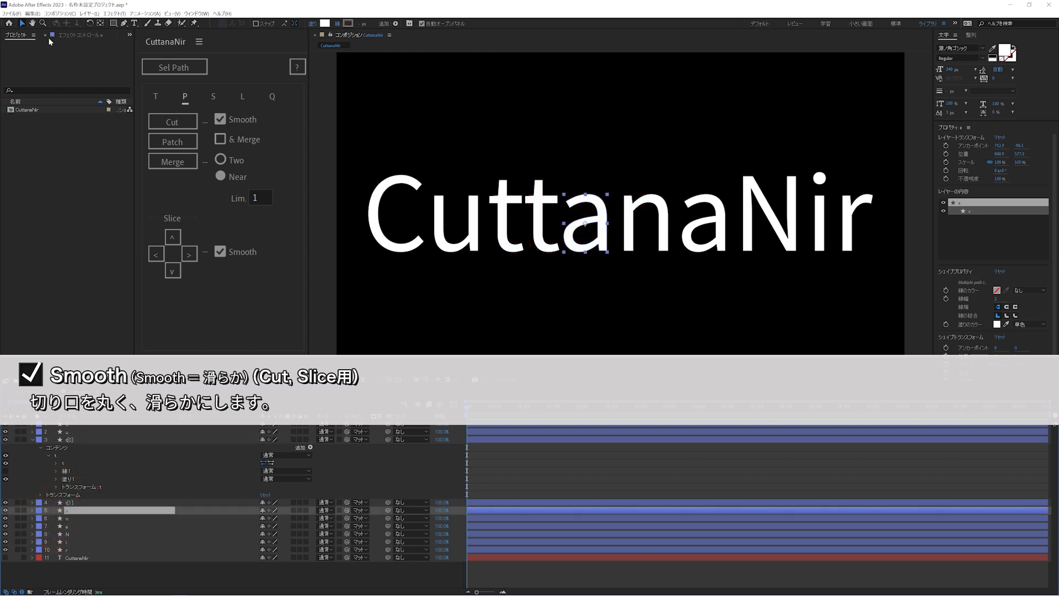
pyautogui.click(44, 23)
pyautogui.click(586, 229)
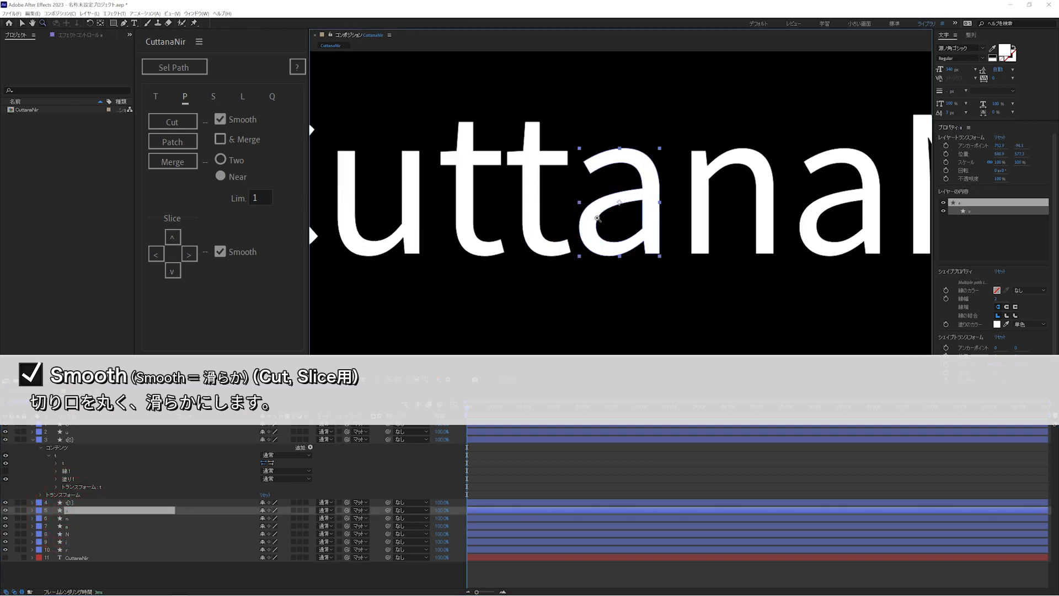
pyautogui.click(617, 204)
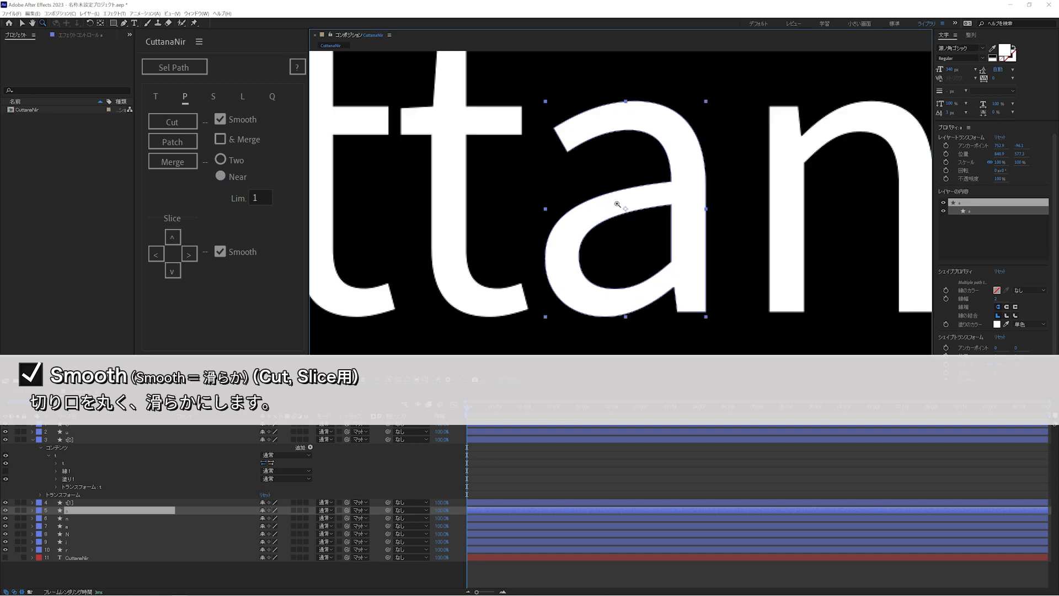
pyautogui.click(177, 68)
pyautogui.press('v')
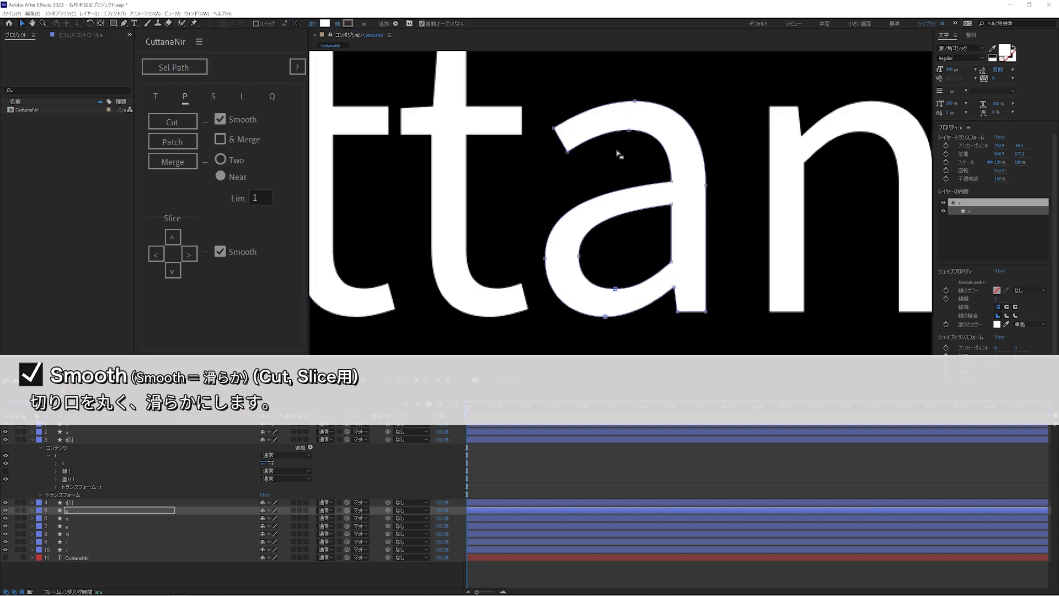
pyautogui.moveTo(643, 160); pyautogui.dragTo(692, 226)
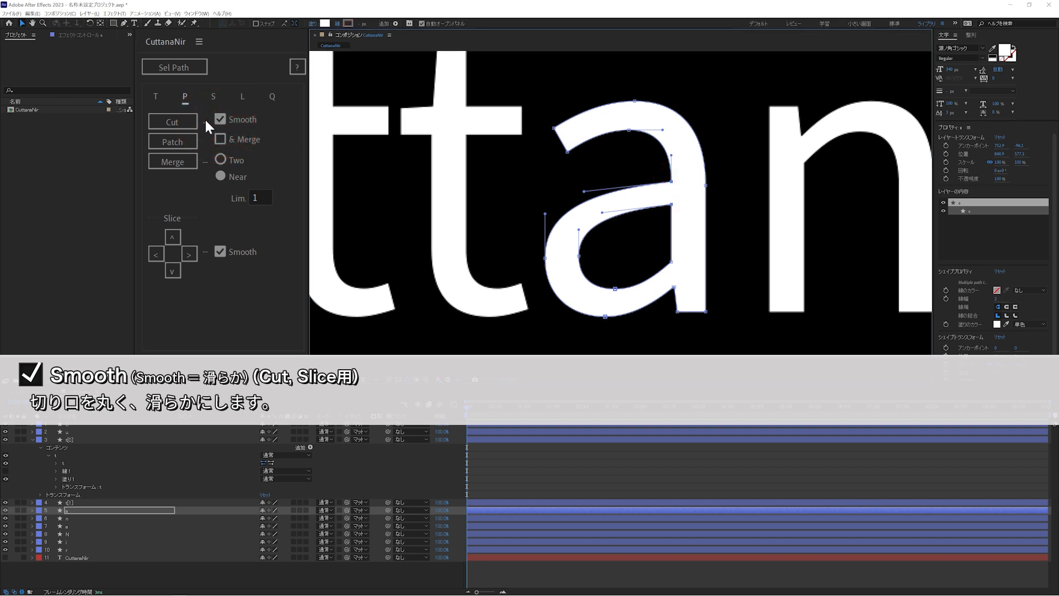
pyautogui.click(191, 121)
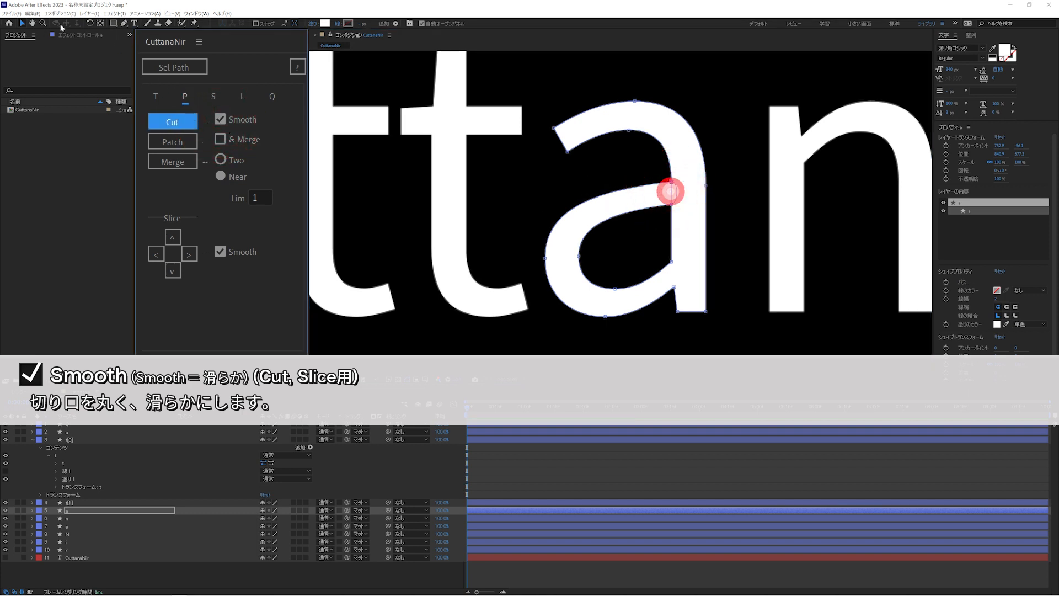
# Step: Inspect the rounded cut on the a up close and patch its two junction points back together
pyautogui.press('z')
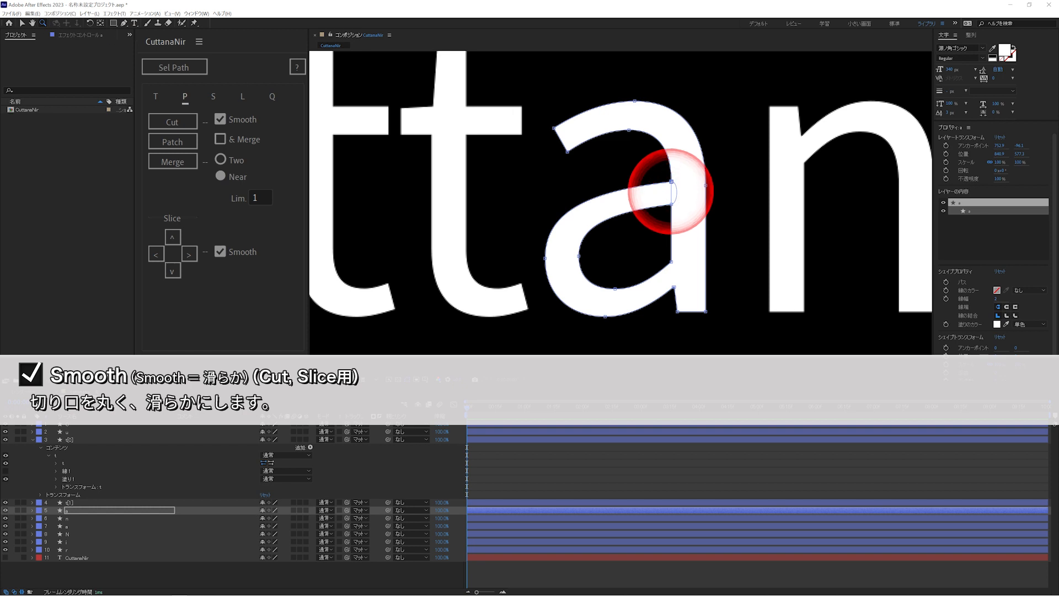
pyautogui.click(673, 201)
pyautogui.click(624, 212)
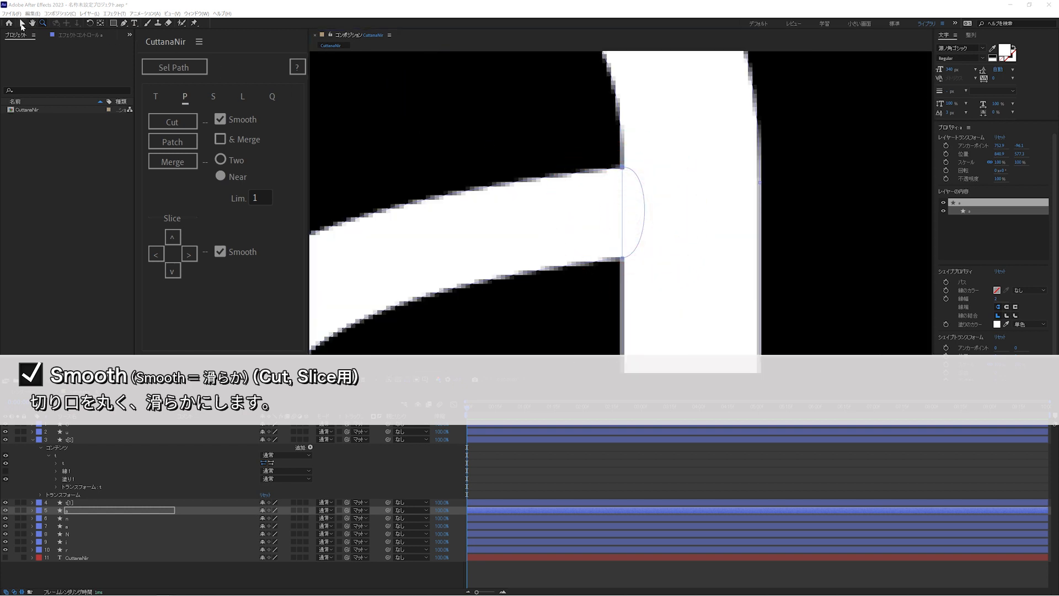
pyautogui.click(21, 24)
pyautogui.moveTo(557, 140); pyautogui.dragTo(639, 279)
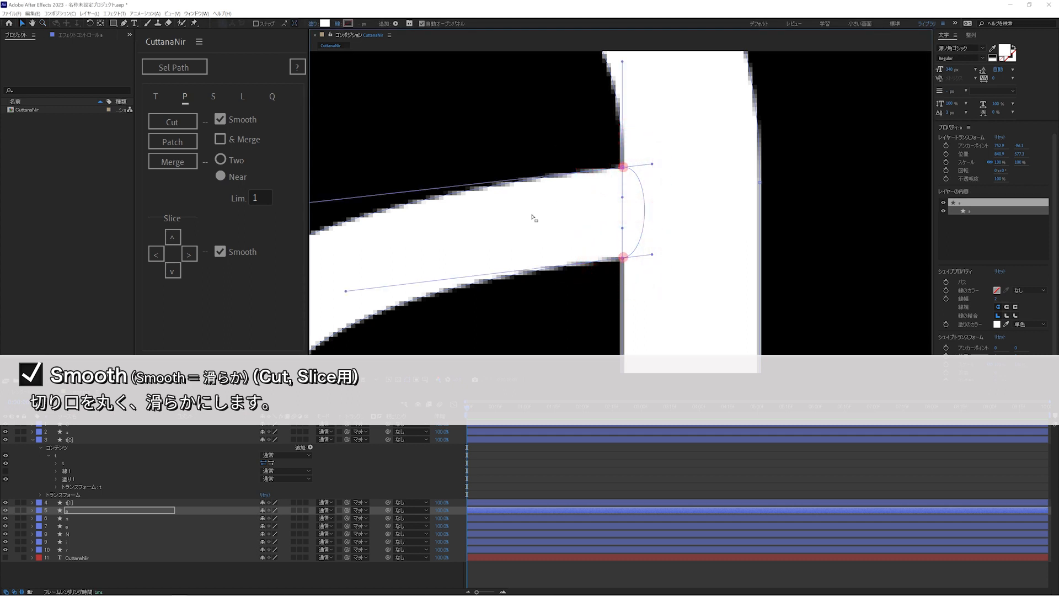
pyautogui.click(190, 140)
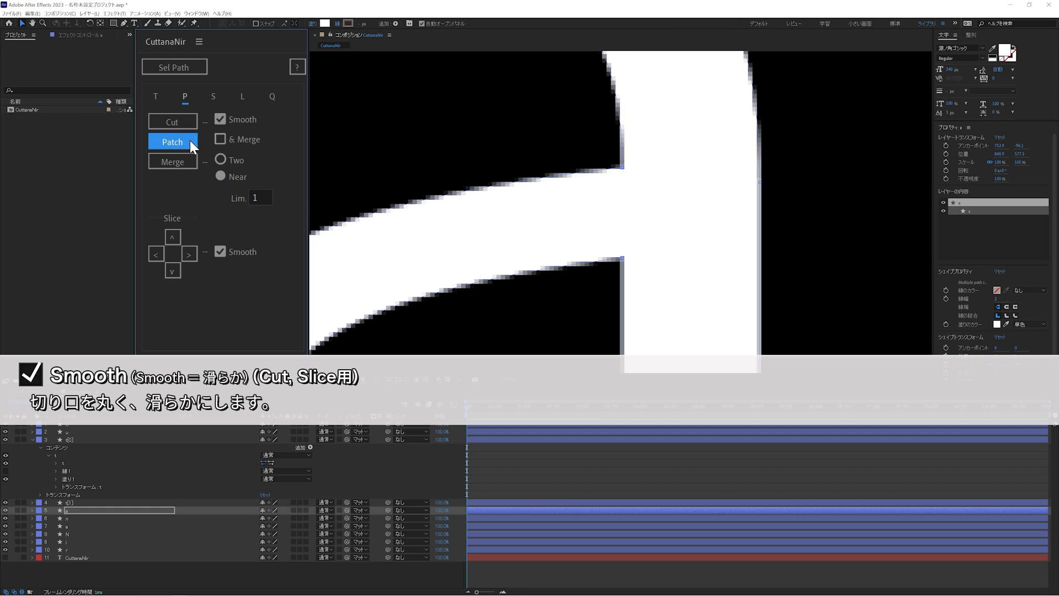
# Step: Disable Smooth and cut the a's path again at the same two junction points
pyautogui.click(220, 120)
pyautogui.moveTo(587, 135); pyautogui.dragTo(665, 278)
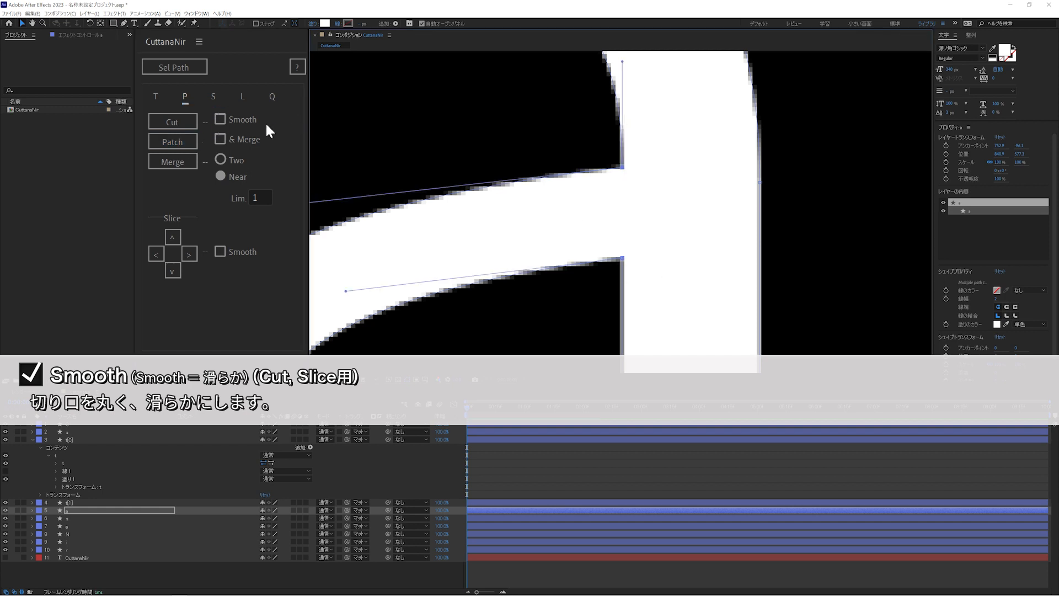
pyautogui.click(191, 122)
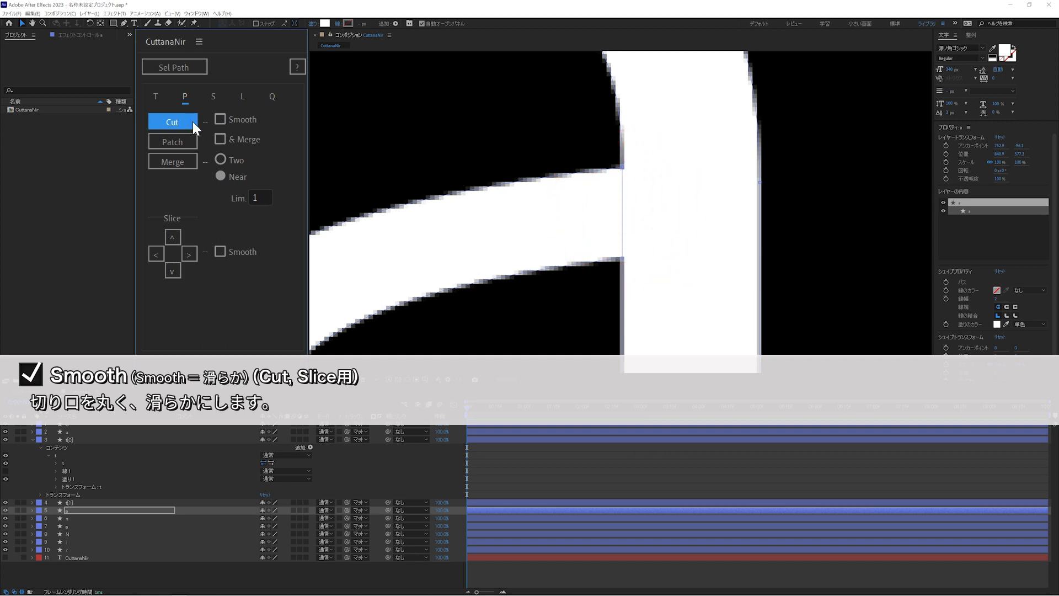
# Step: Patch the straight cut on the a at its junction points and re-enable Smooth
pyautogui.moveTo(584, 147); pyautogui.dragTo(676, 287)
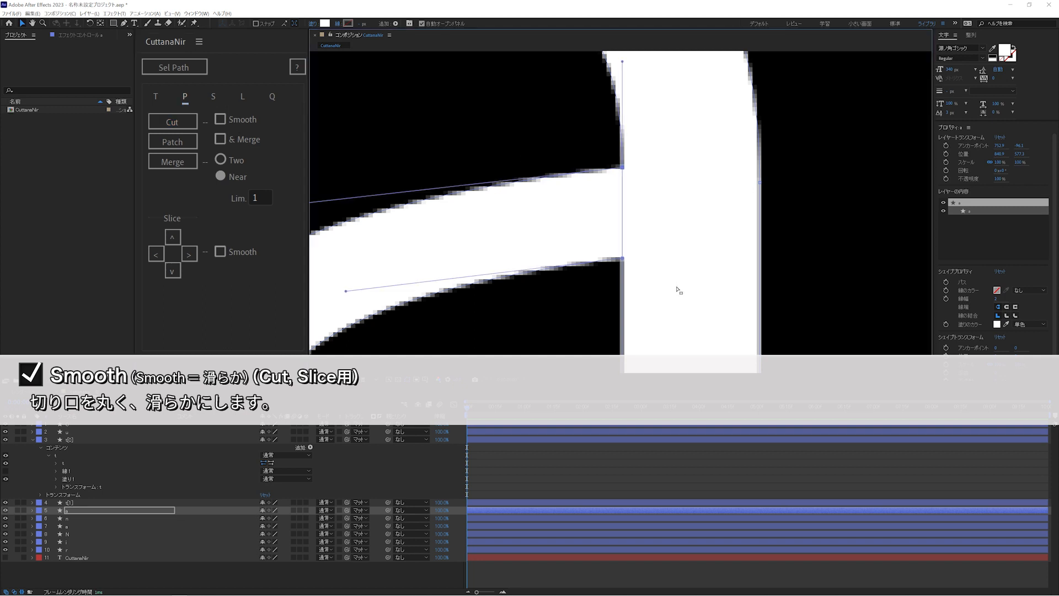
pyautogui.click(194, 145)
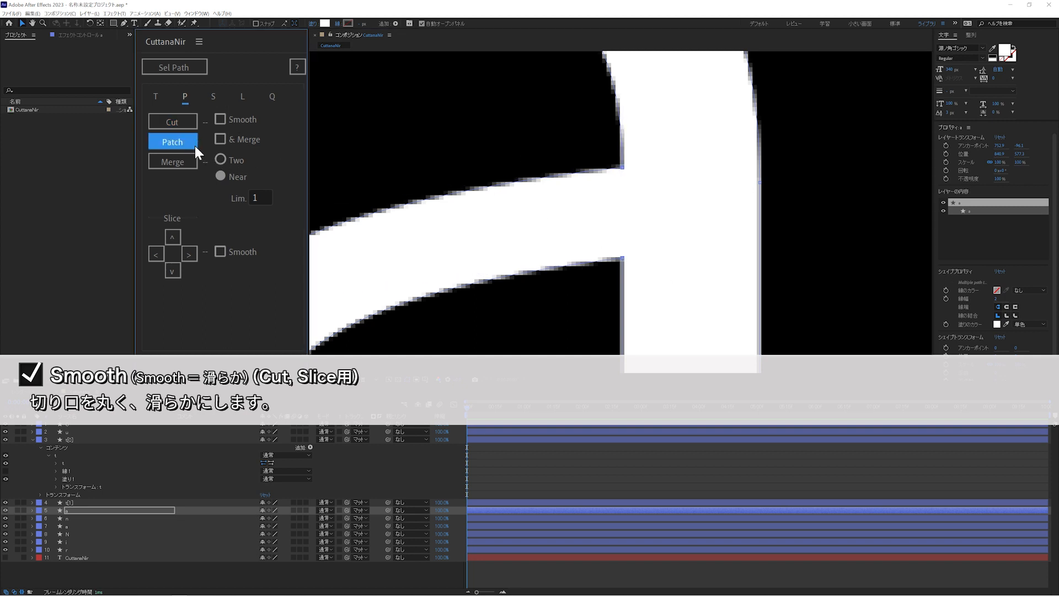
pyautogui.click(220, 119)
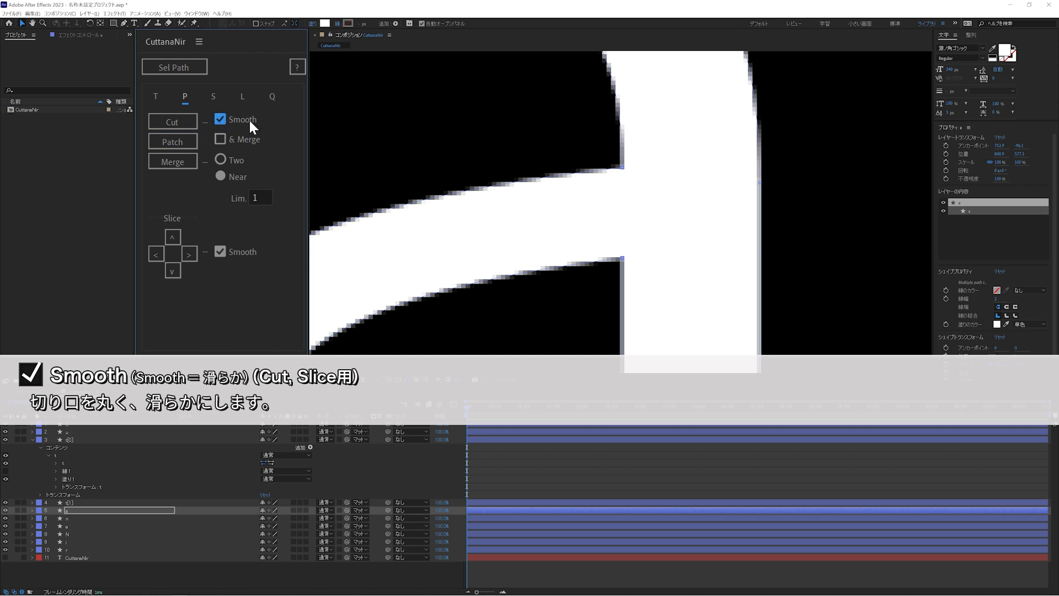
# Step: Cut the a's path at the two upper bowl-to-stem junction points with Smooth on
pyautogui.moveTo(546, 127); pyautogui.dragTo(678, 298)
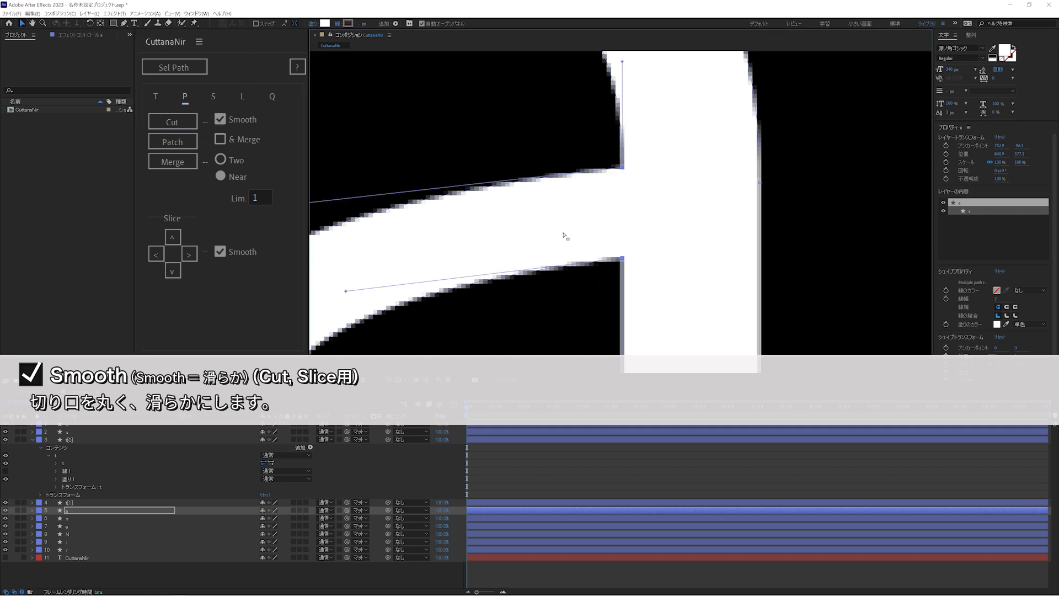
pyautogui.click(187, 118)
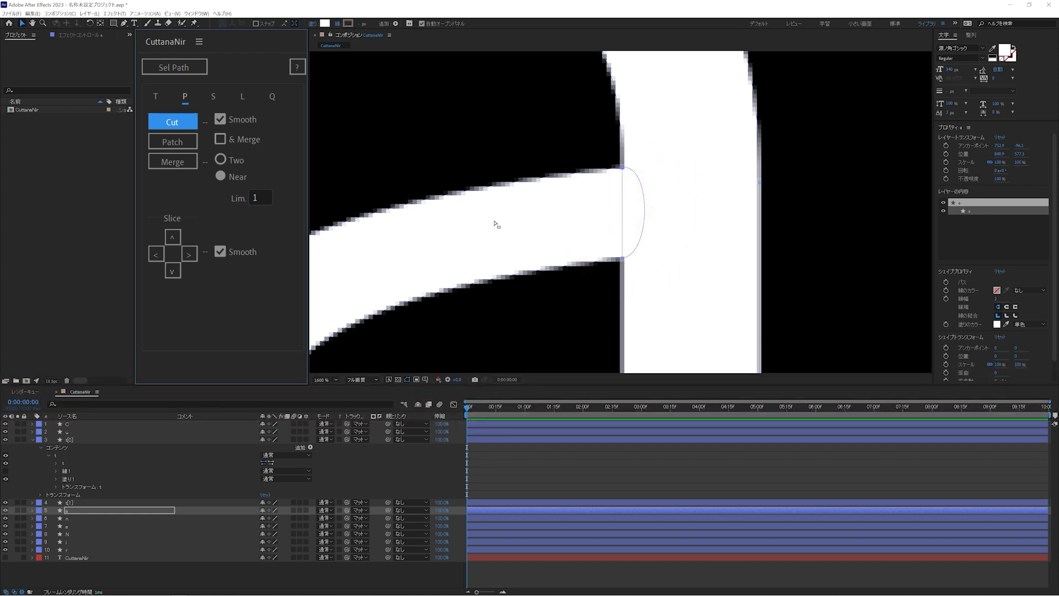
pyautogui.press('z')
pyautogui.keyDown('alt'); pyautogui.click(602, 253); pyautogui.keyUp('alt')
pyautogui.keyDown('alt'); pyautogui.click(602, 253); pyautogui.keyUp('alt')
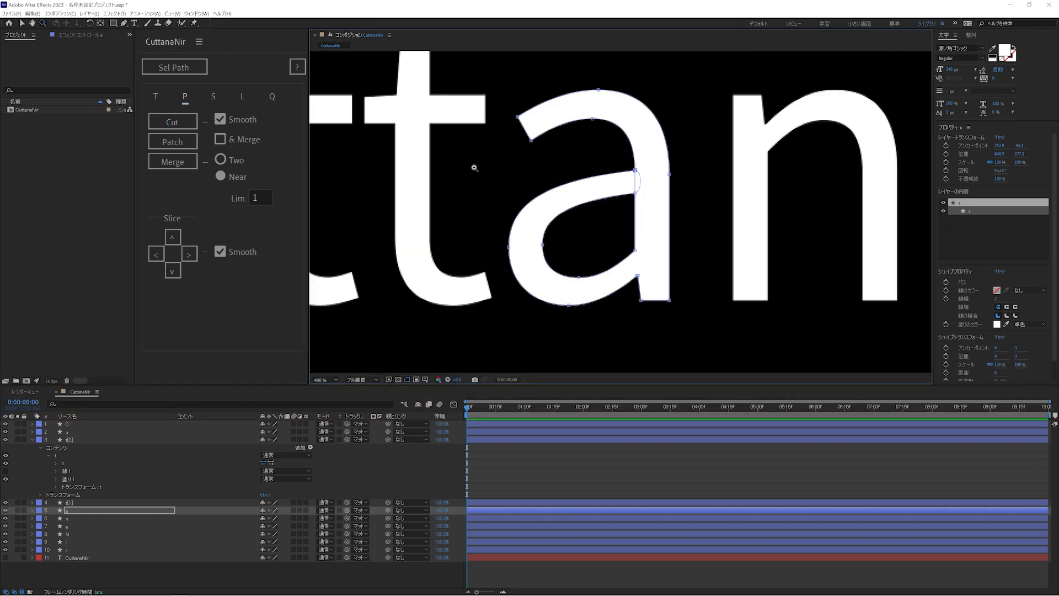
pyautogui.click(21, 25)
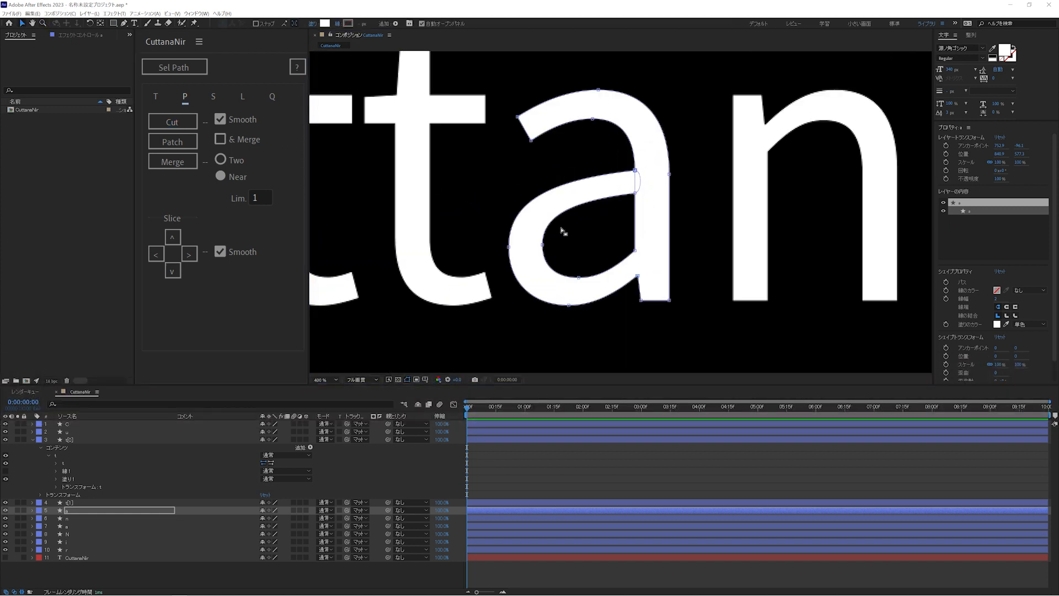
# Step: Try to cut the a's path at the lower bowl-to-stem junction with & Merge off
pyautogui.moveTo(608, 235); pyautogui.dragTo(658, 291)
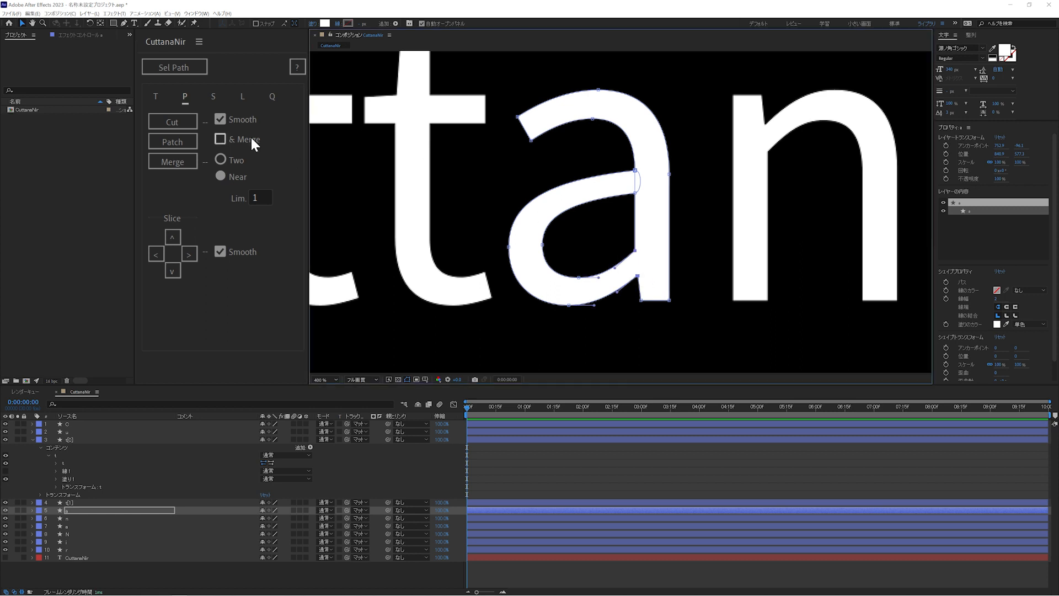
pyautogui.click(190, 121)
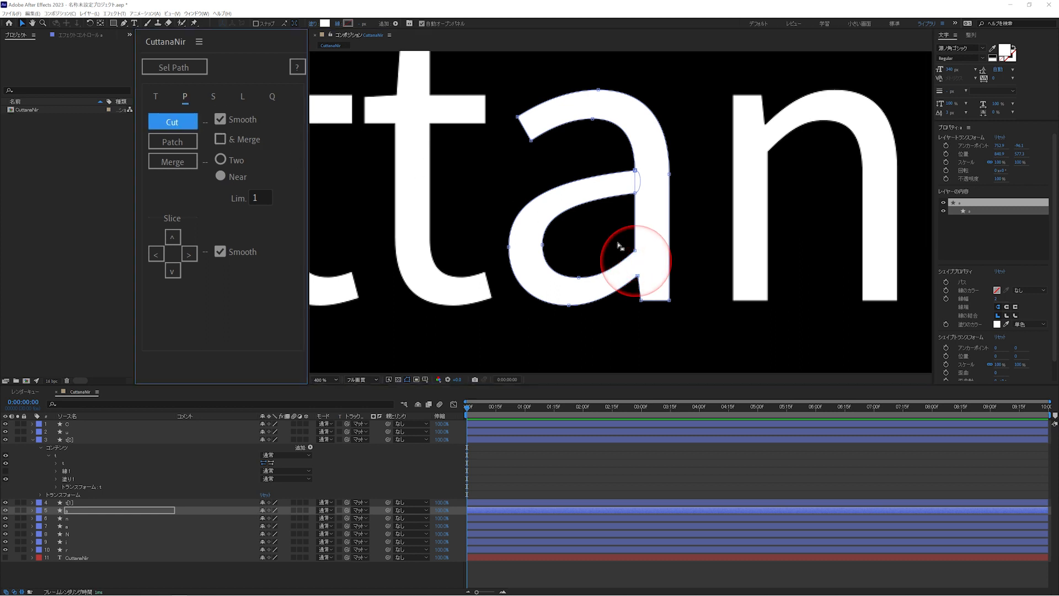
pyautogui.click(619, 246)
pyautogui.hotkey('ctrl', 'z')
pyautogui.click(189, 126)
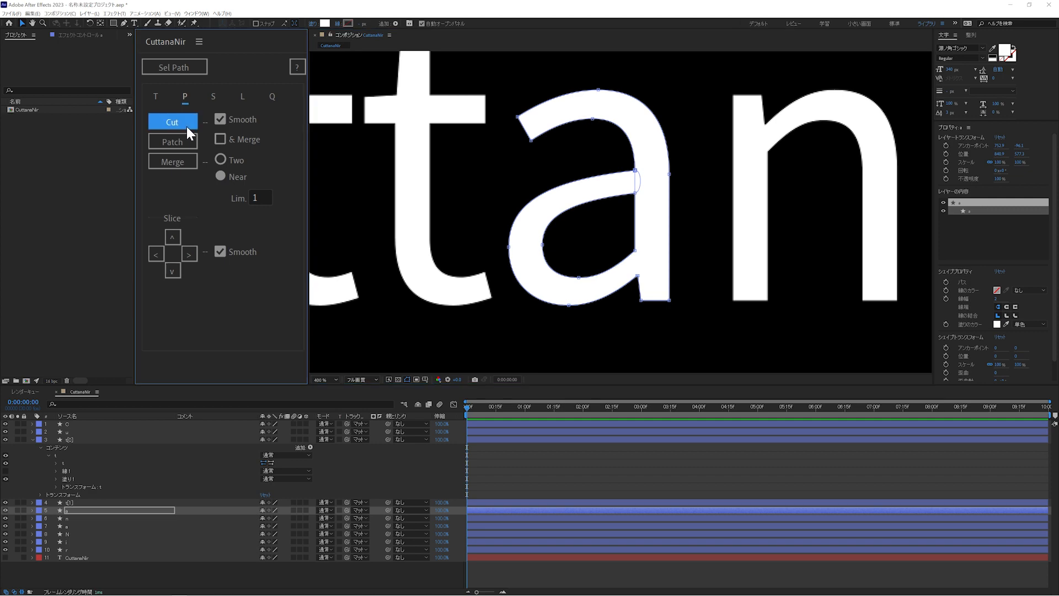
# Step: Enable & Merge and cut the a's path at the points where the lower bowl joins the stem
pyautogui.click(42, 23)
pyautogui.click(637, 265)
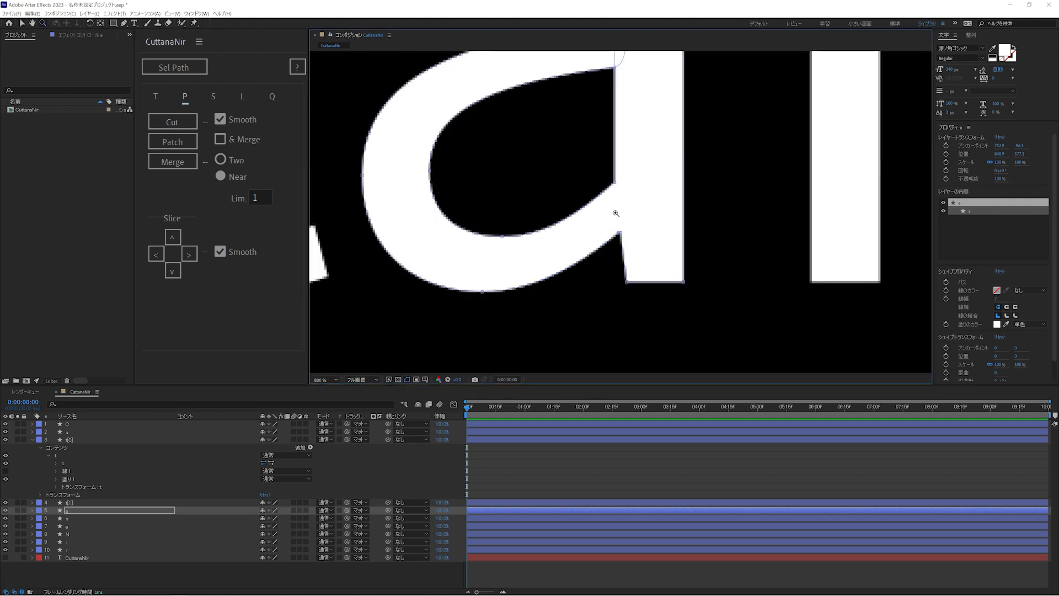
pyautogui.click(616, 214)
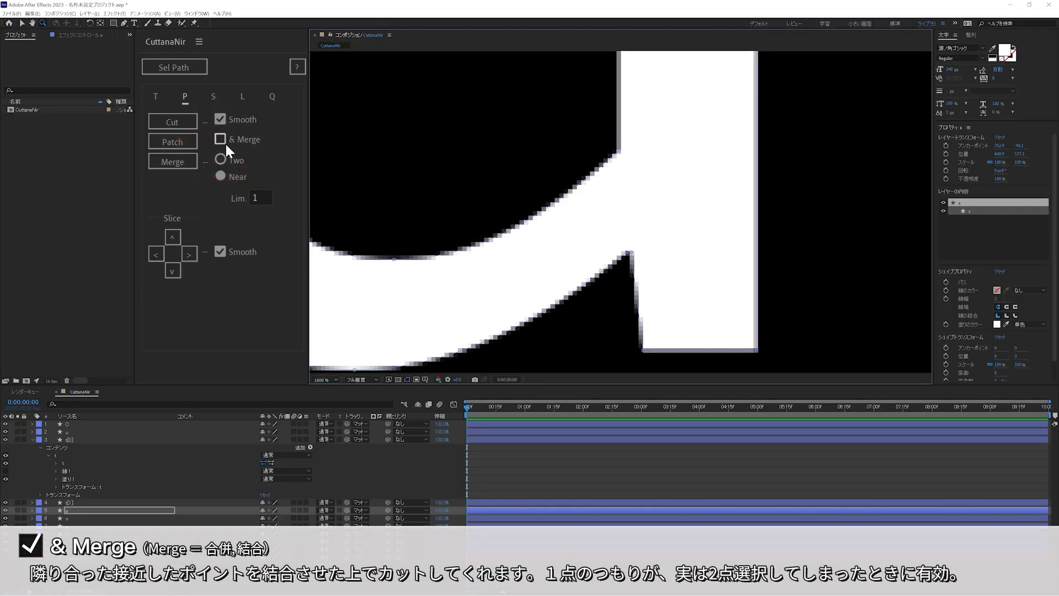
pyautogui.click(227, 144)
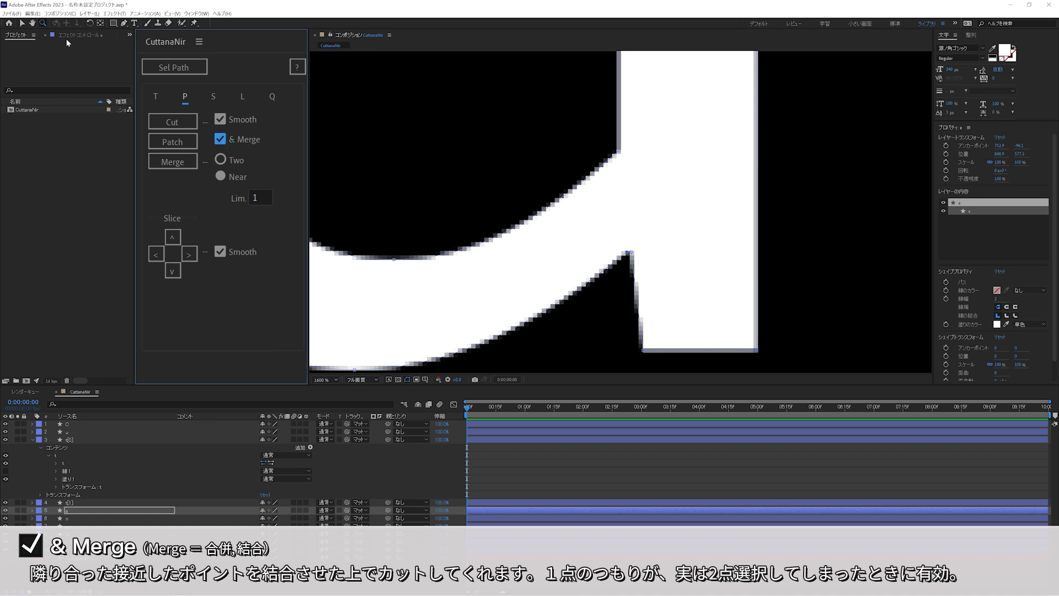
pyautogui.click(21, 23)
pyautogui.moveTo(571, 120); pyautogui.dragTo(665, 275)
pyautogui.click(165, 121)
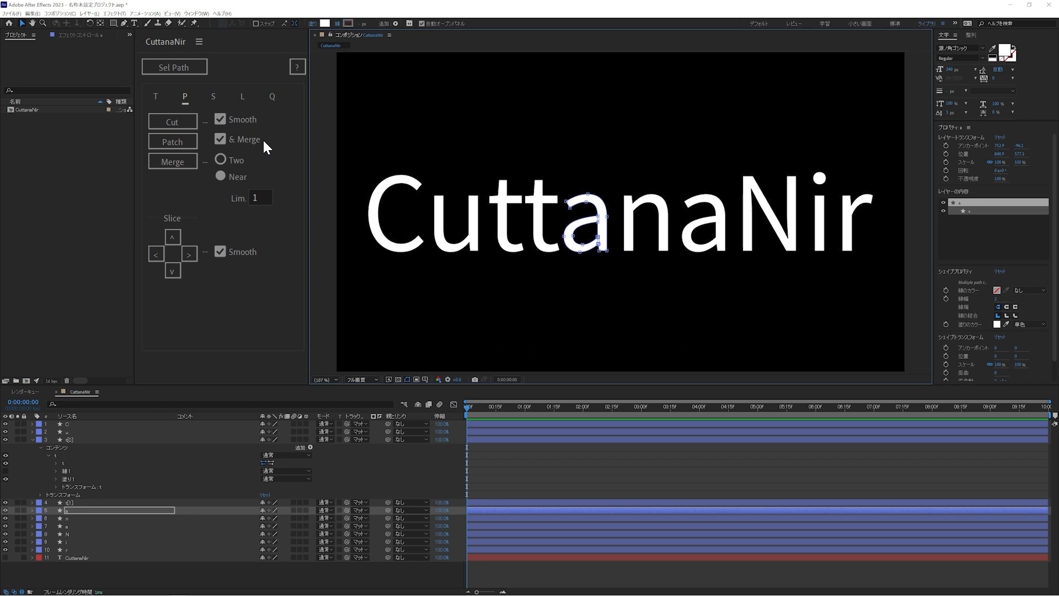
pyautogui.click(190, 164)
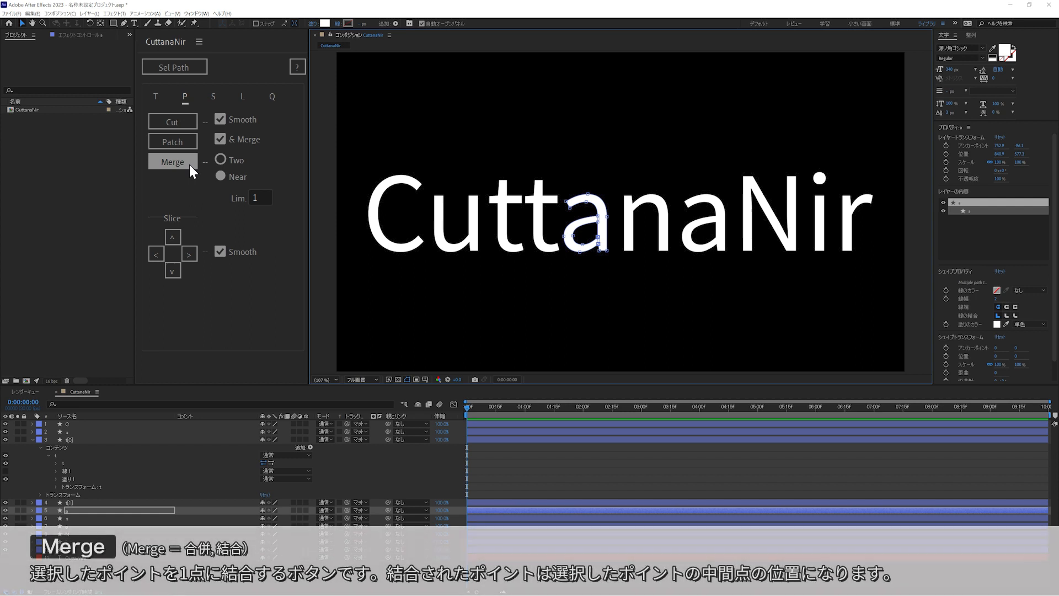
pyautogui.click(220, 158)
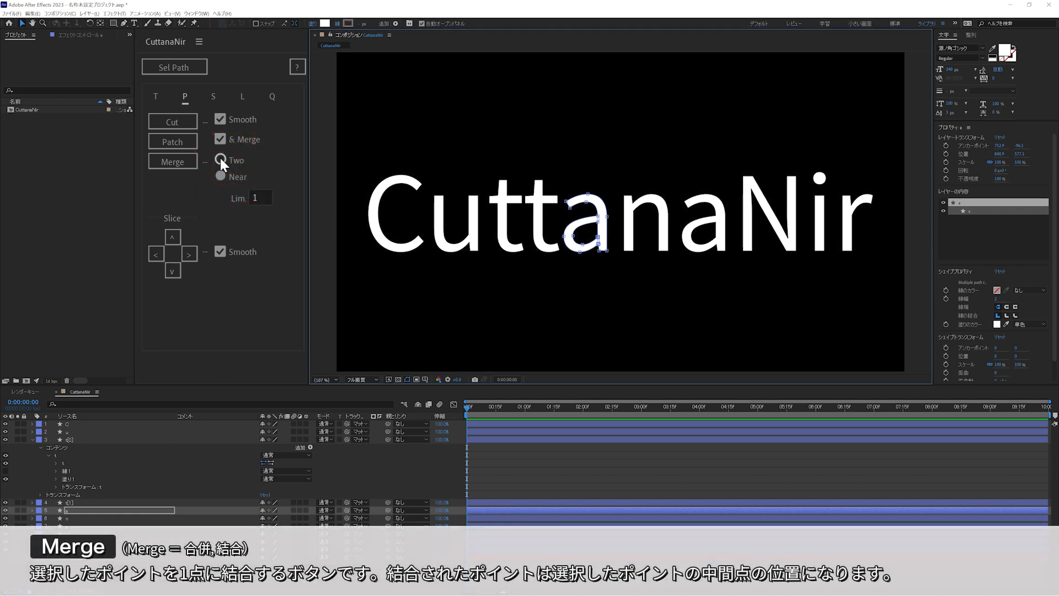
pyautogui.click(220, 157)
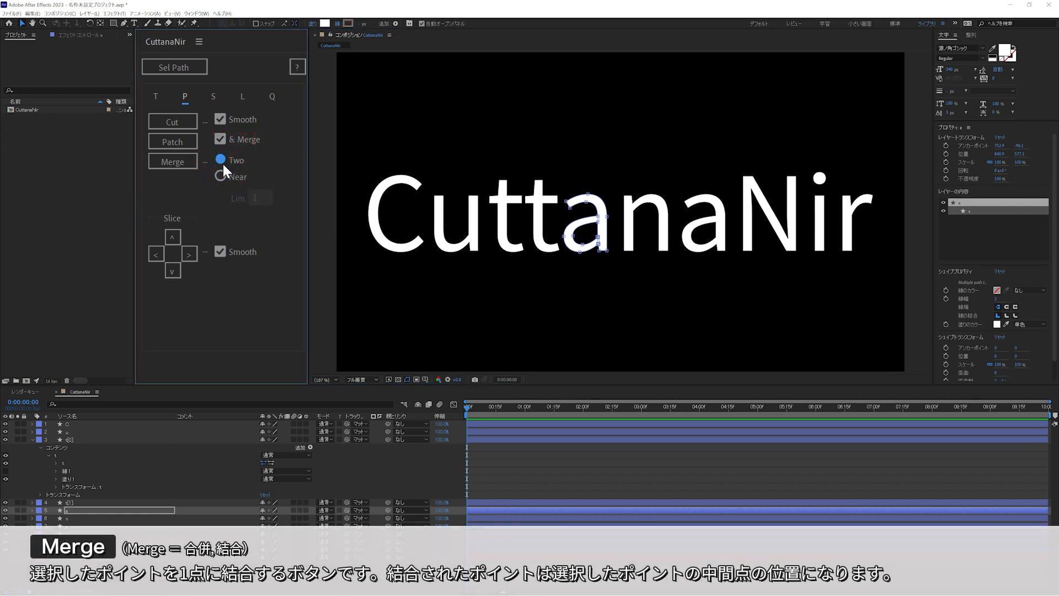
pyautogui.click(221, 176)
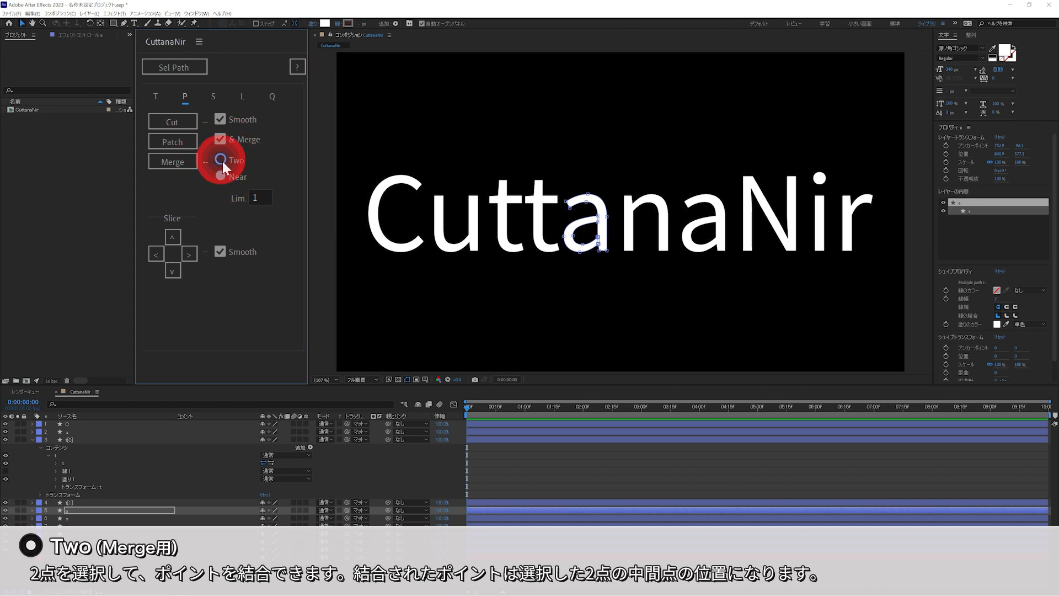
# Step: Set the Merge mode to Two and merge the two corner points at the a's upper stroke end
pyautogui.click(221, 161)
pyautogui.click(43, 23)
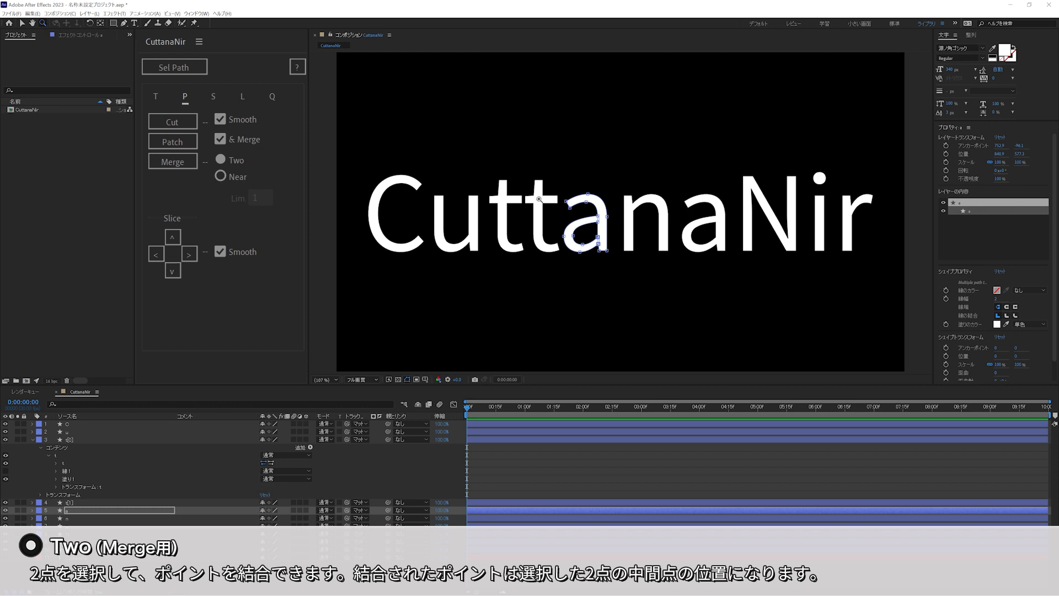
pyautogui.click(567, 206)
pyautogui.click(625, 210)
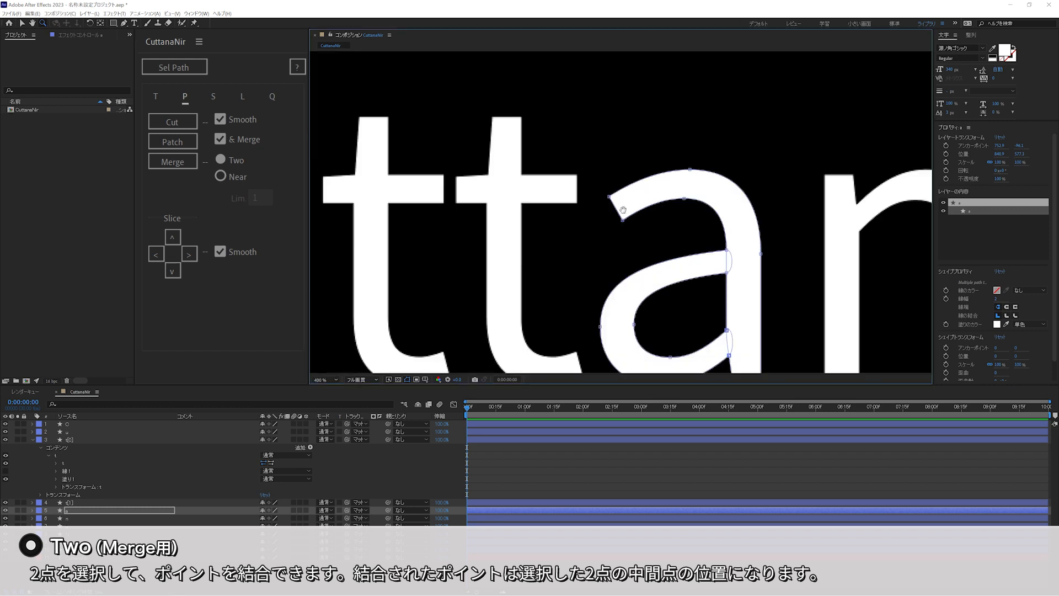
pyautogui.press('h')
pyautogui.moveTo(624, 210); pyautogui.dragTo(611, 152)
pyautogui.click(22, 23)
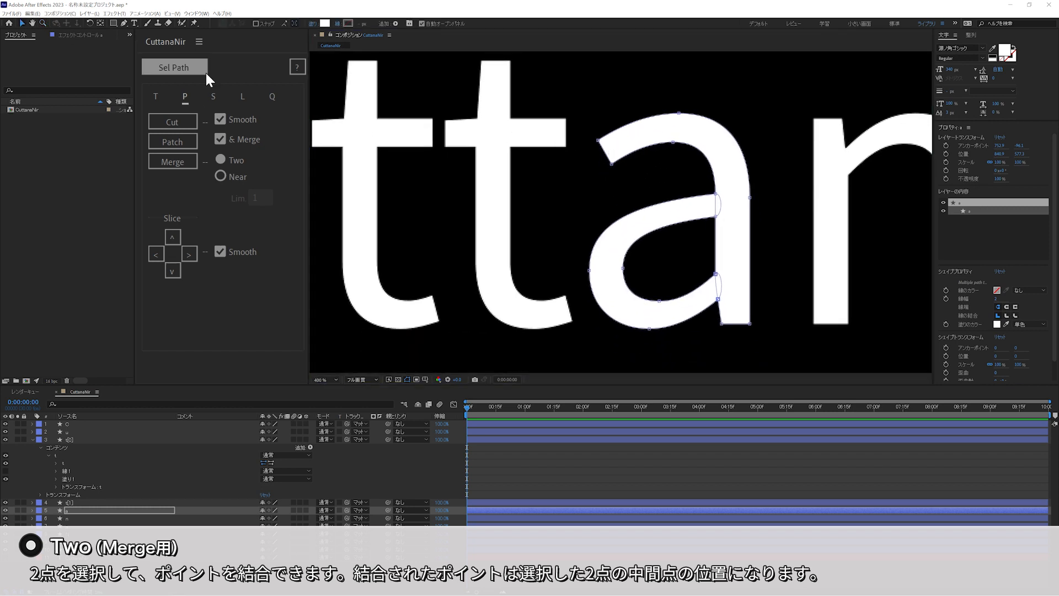
pyautogui.moveTo(585, 112); pyautogui.dragTo(636, 191)
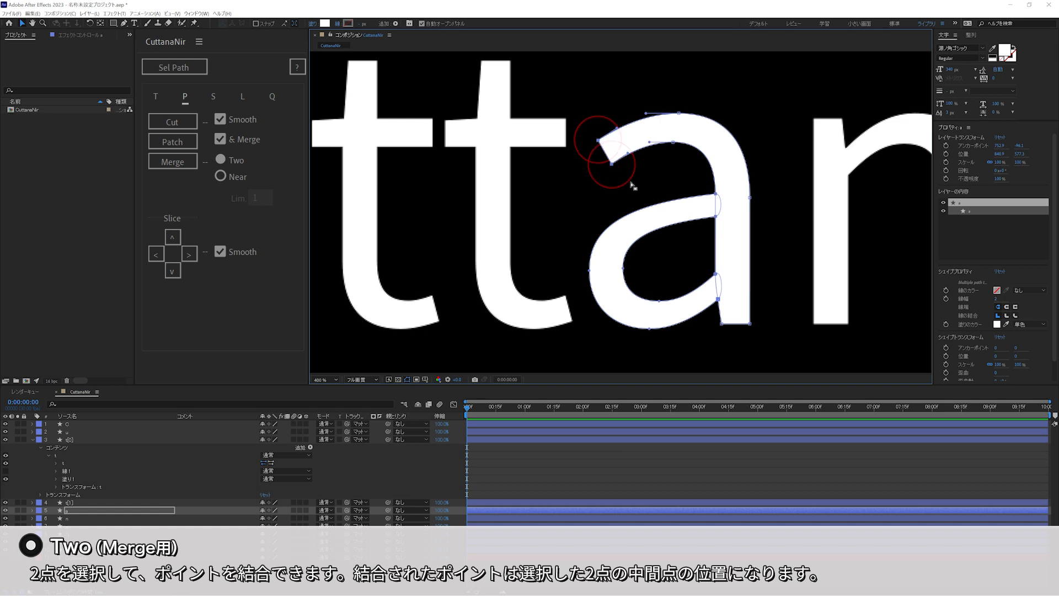
pyautogui.click(175, 161)
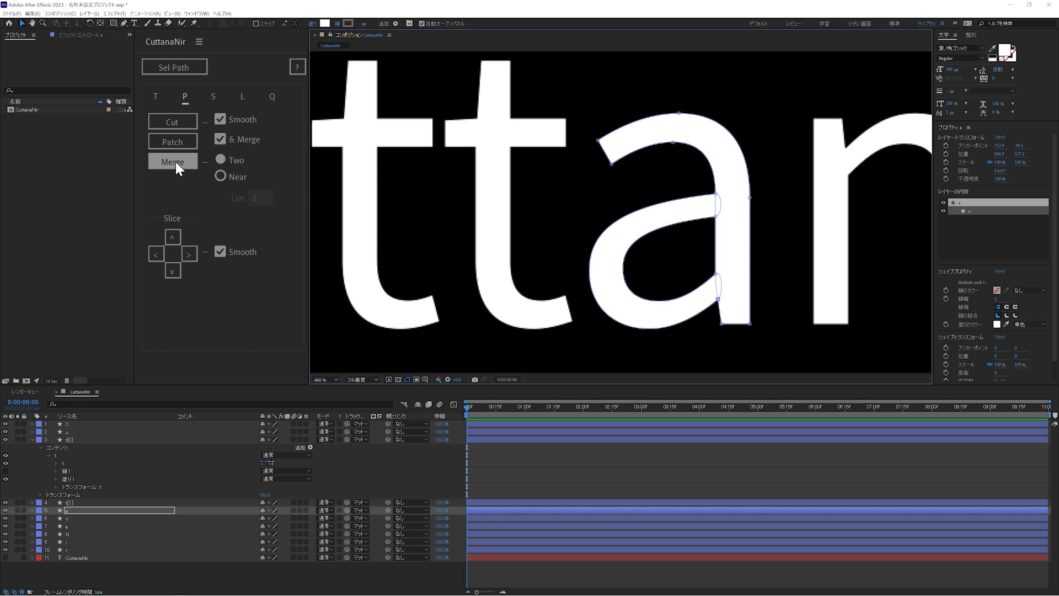
# Step: Set the Merge mode to Near with a Lim. of 50 and merge all points of the a's path
pyautogui.click(219, 176)
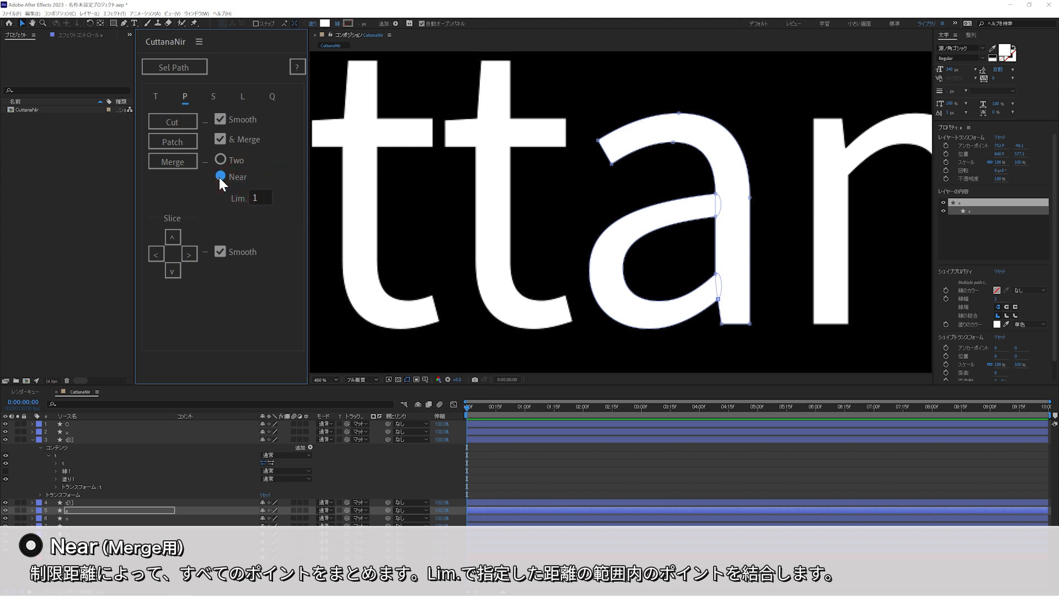
pyautogui.click(255, 194)
pyautogui.write('50')
pyautogui.press('Return')
pyautogui.moveTo(568, 69); pyautogui.dragTo(621, 176)
pyautogui.moveTo(749, 367); pyautogui.dragTo(768, 366)
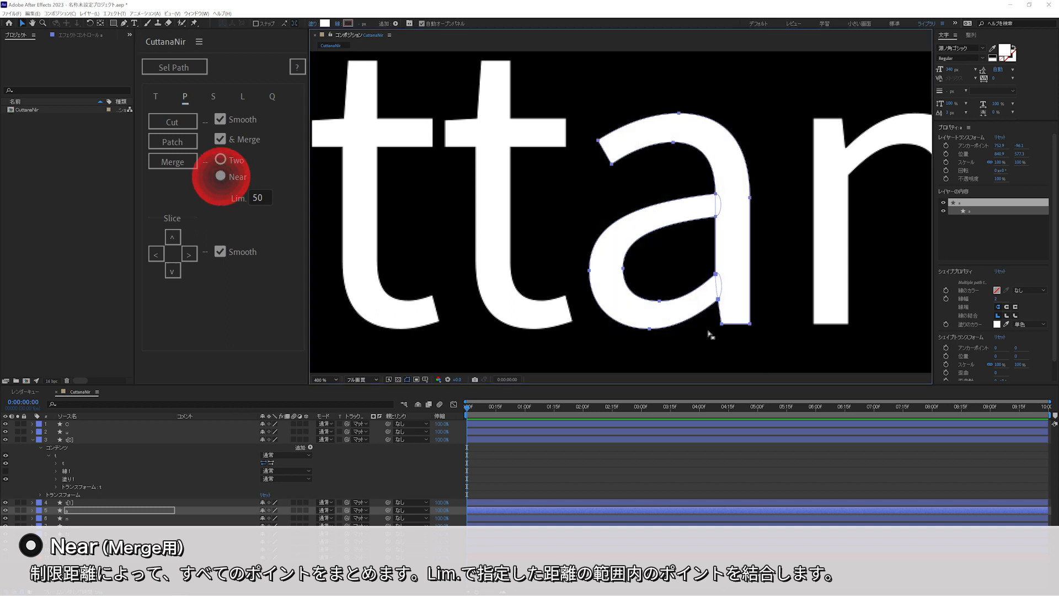
pyautogui.click(191, 164)
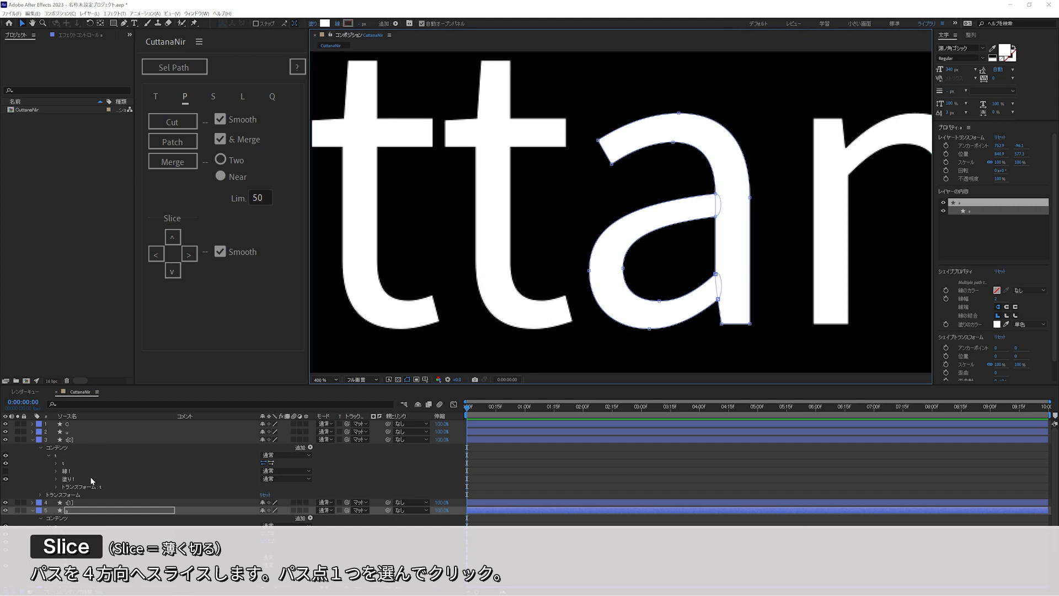
# Step: Select the path of the t[1] layer, disable Smooth and slice it upward from the lowest point of its curve
pyautogui.click(82, 503)
pyautogui.click(163, 68)
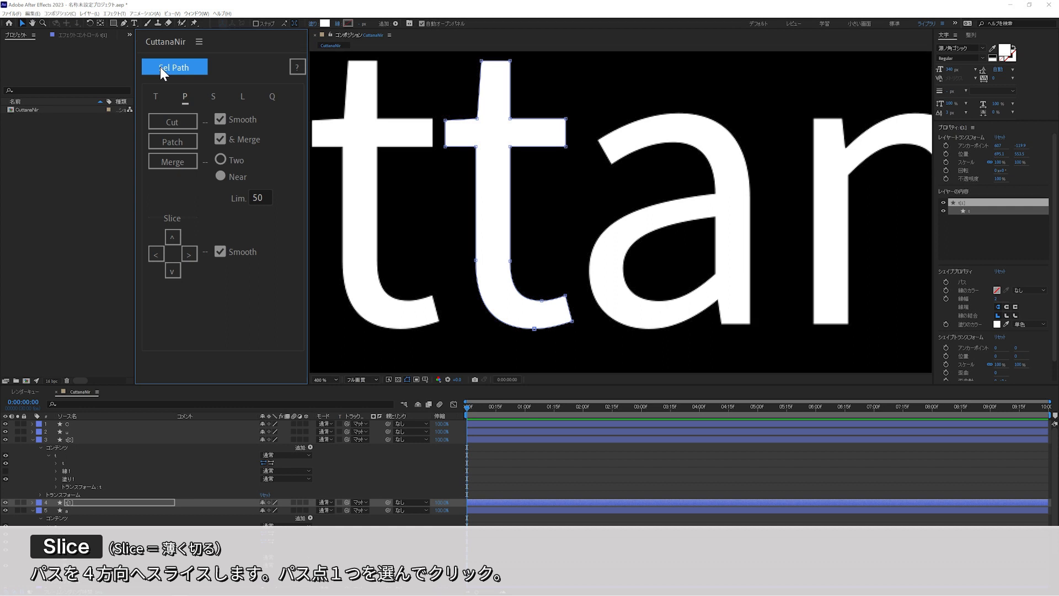
pyautogui.click(533, 328)
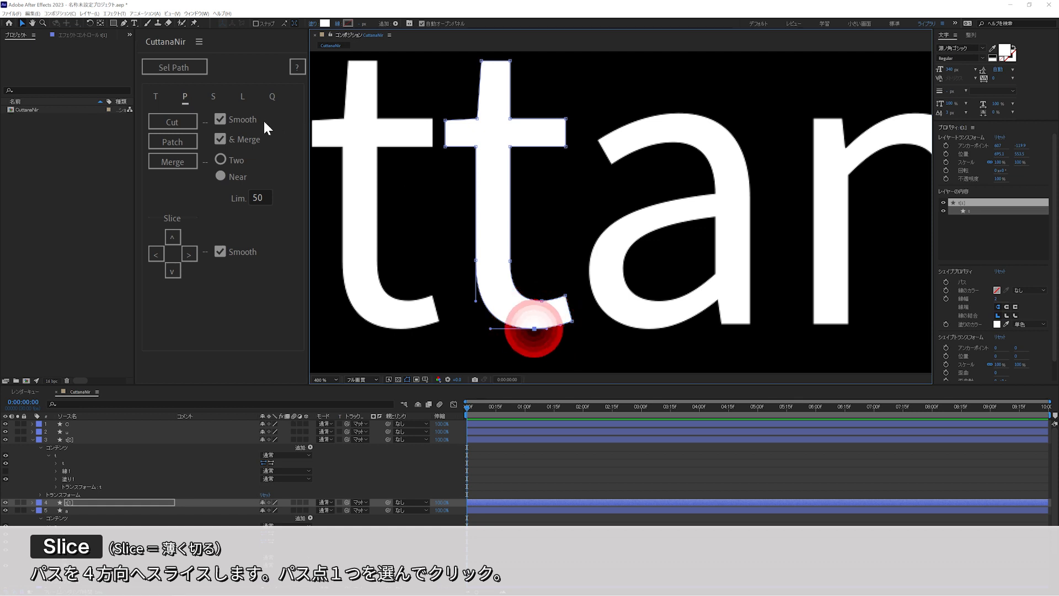
pyautogui.click(227, 252)
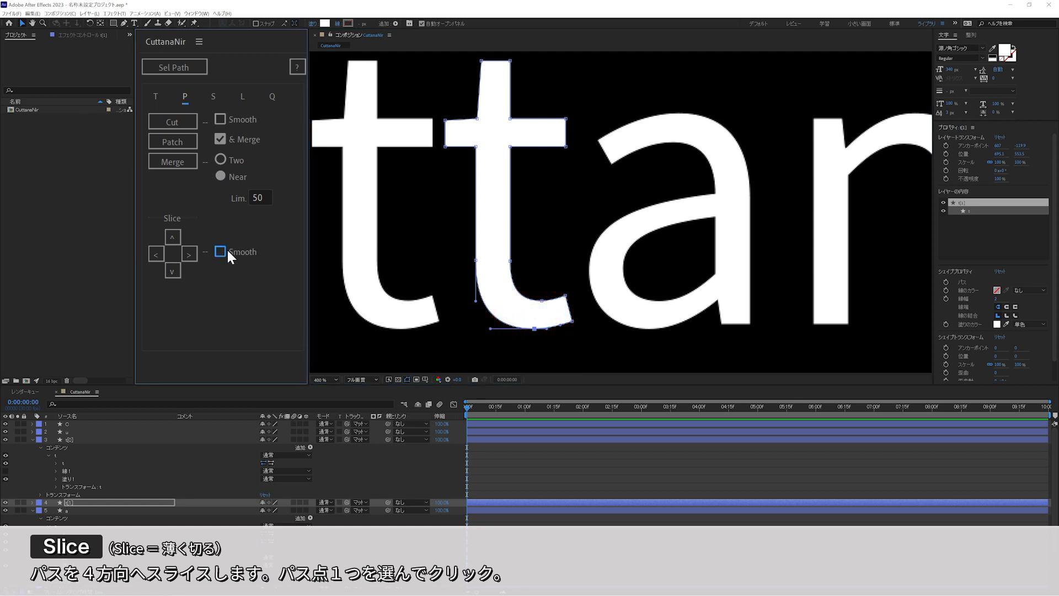
pyautogui.click(179, 236)
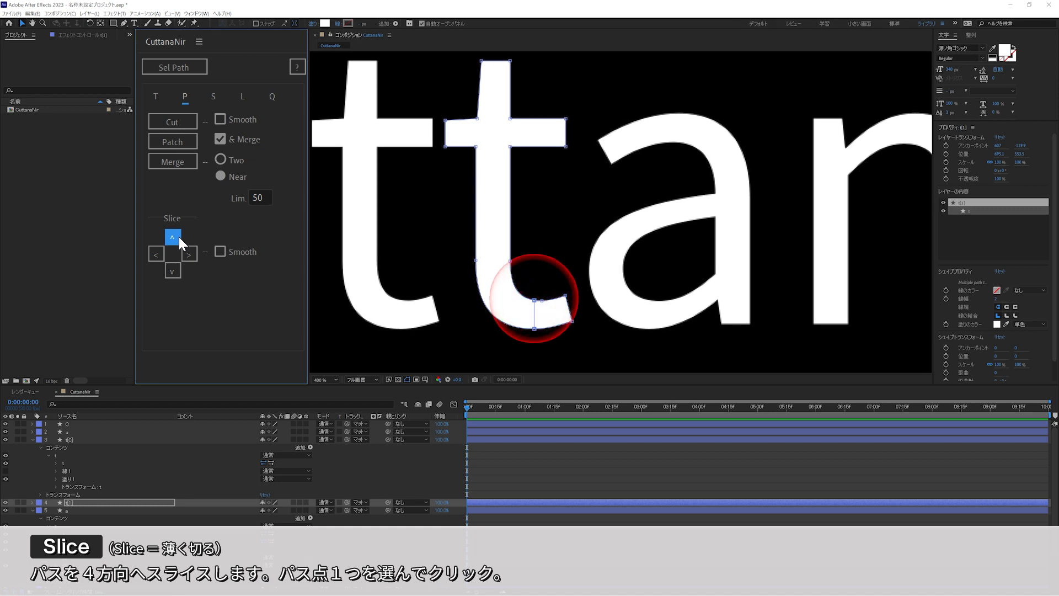
# Step: Re-enable Smooth for Slice and slice the second t upward from its lowest curve point again
pyautogui.click(220, 251)
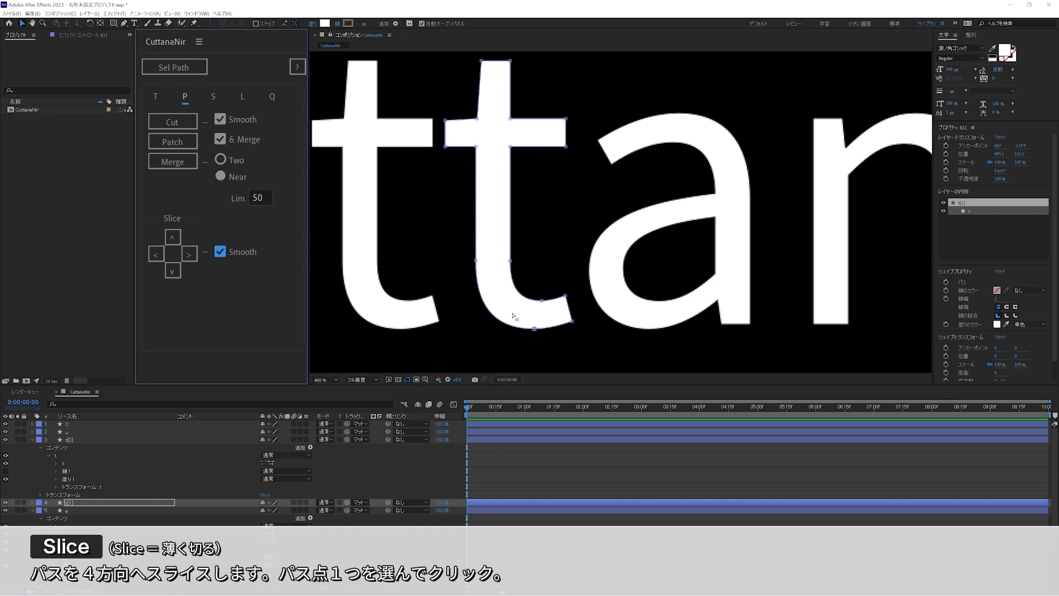
pyautogui.moveTo(512, 316); pyautogui.dragTo(554, 353)
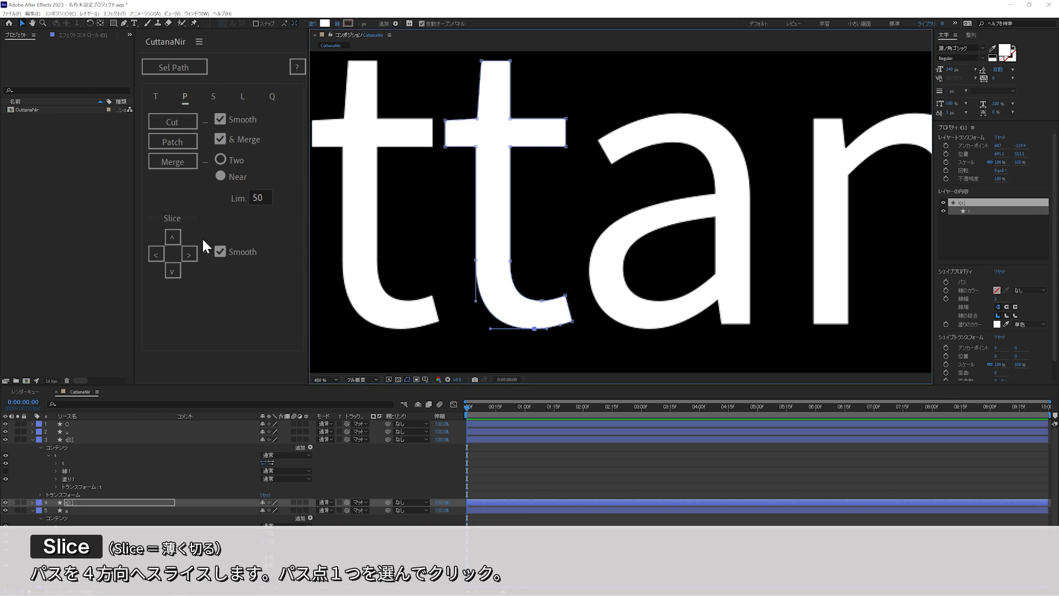
pyautogui.click(177, 236)
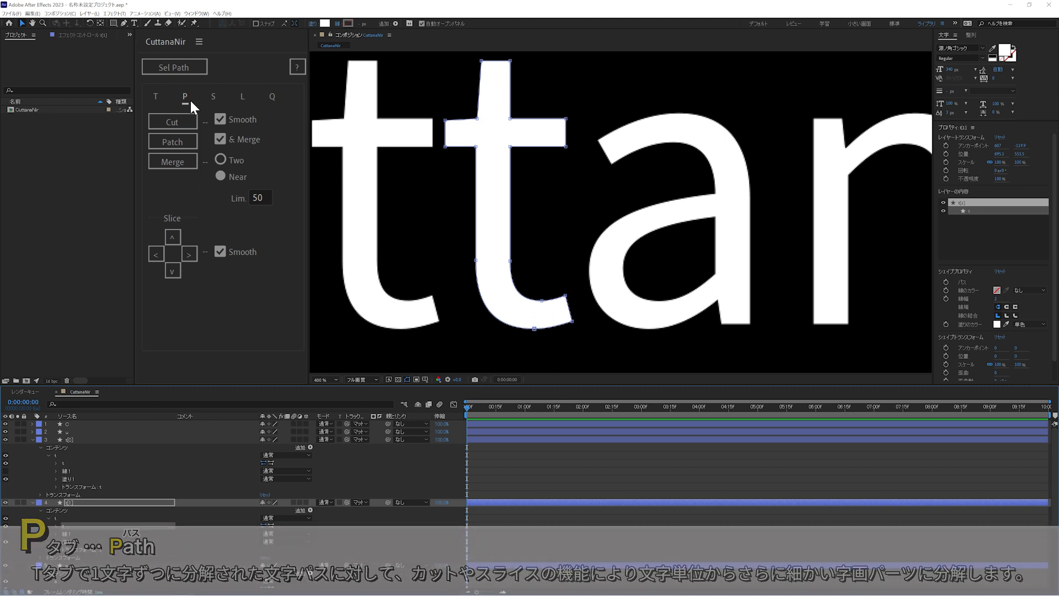
# Step: Cut the crossbar from the stem on the t[1] and t[0] layers at the four points where the strokes cross
pyautogui.moveTo(466, 104); pyautogui.dragTo(537, 174)
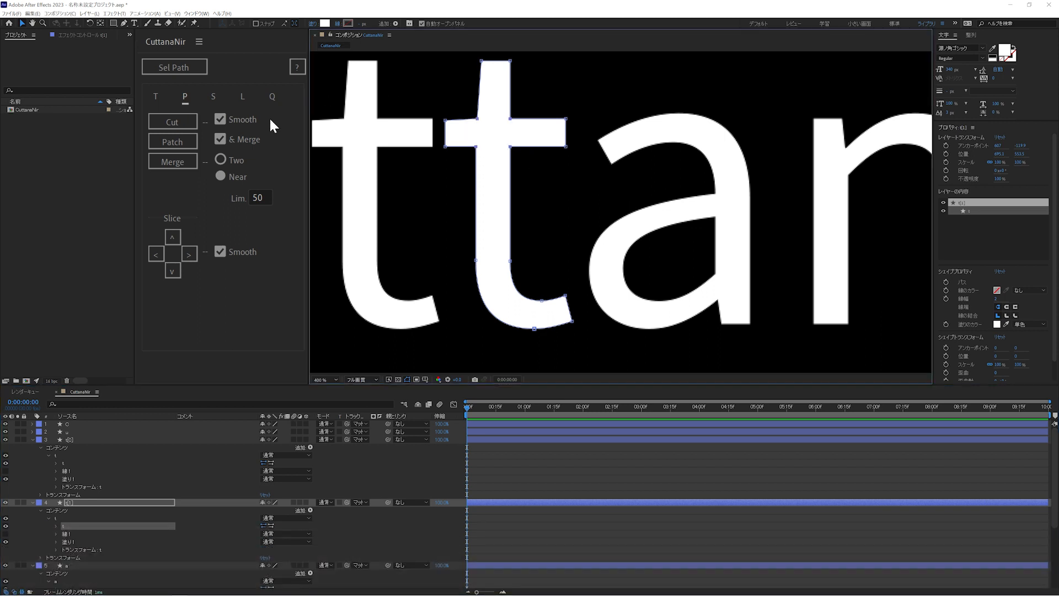
pyautogui.click(177, 123)
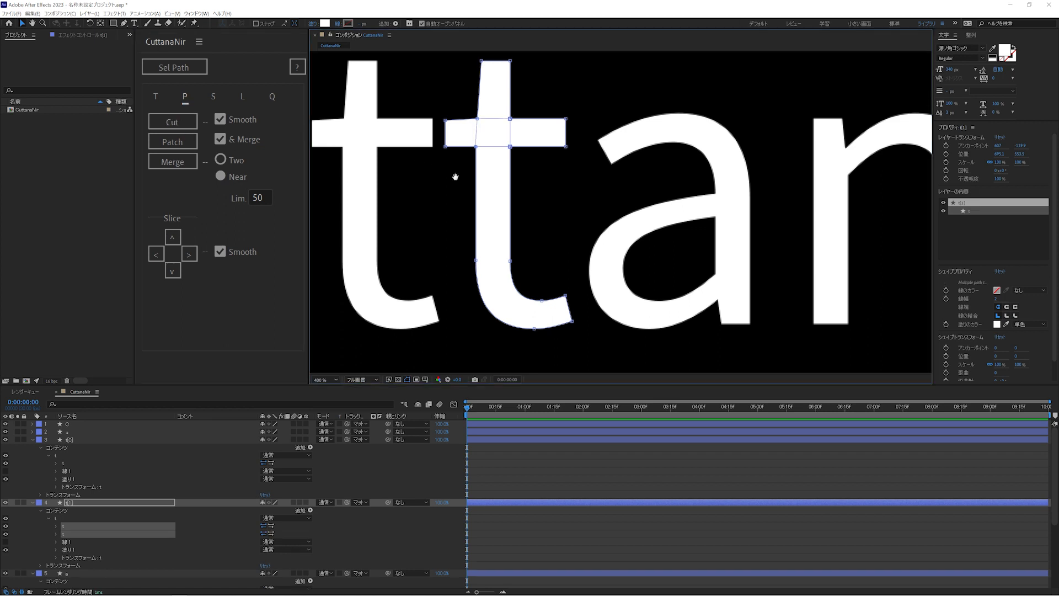
pyautogui.press('space')
pyautogui.moveTo(456, 180); pyautogui.dragTo(572, 185)
pyautogui.click(488, 170)
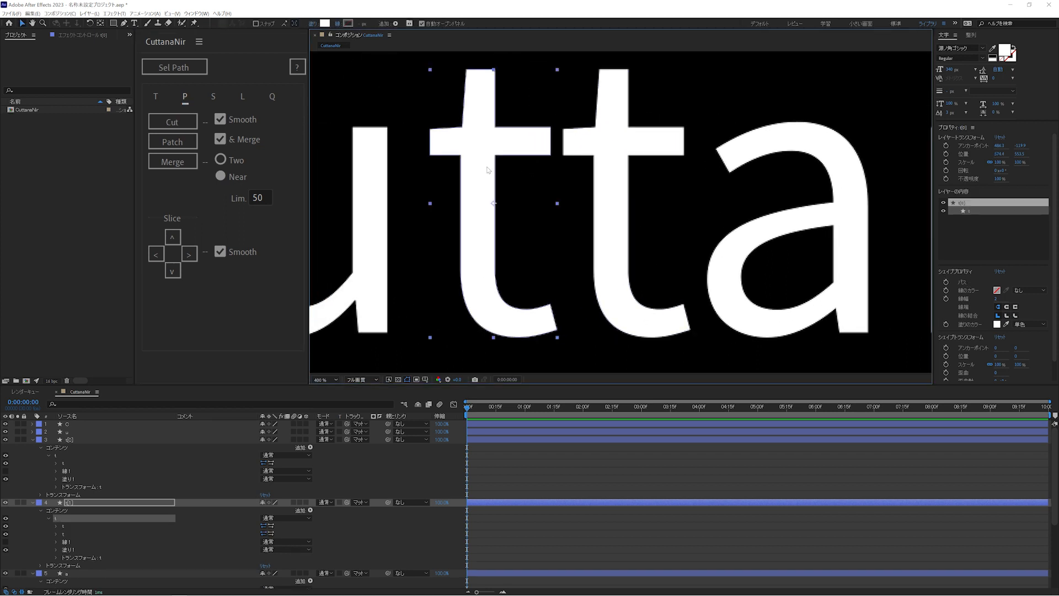
pyautogui.click(160, 60)
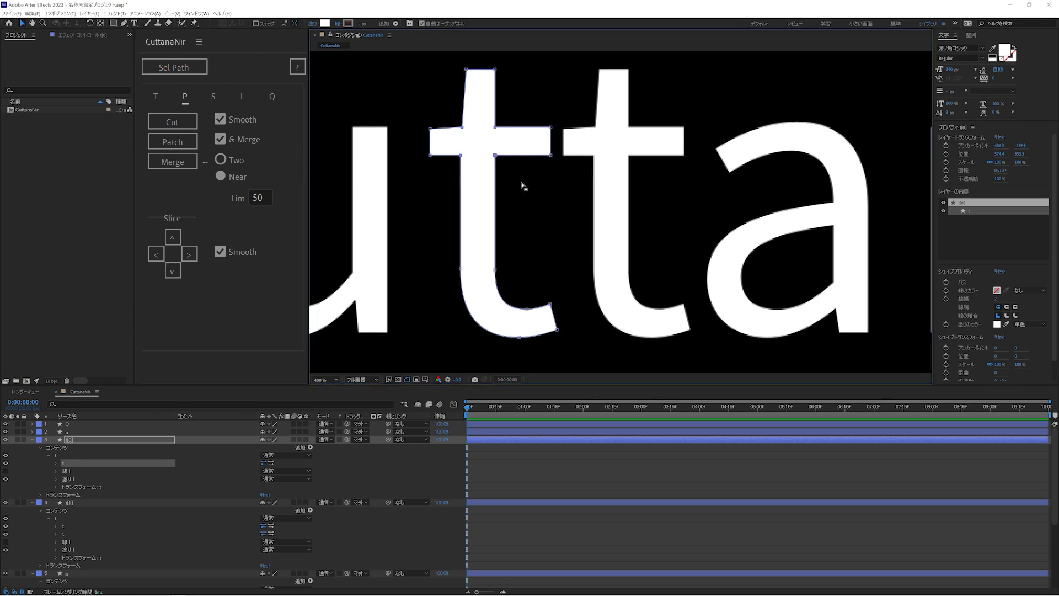
pyautogui.click(187, 121)
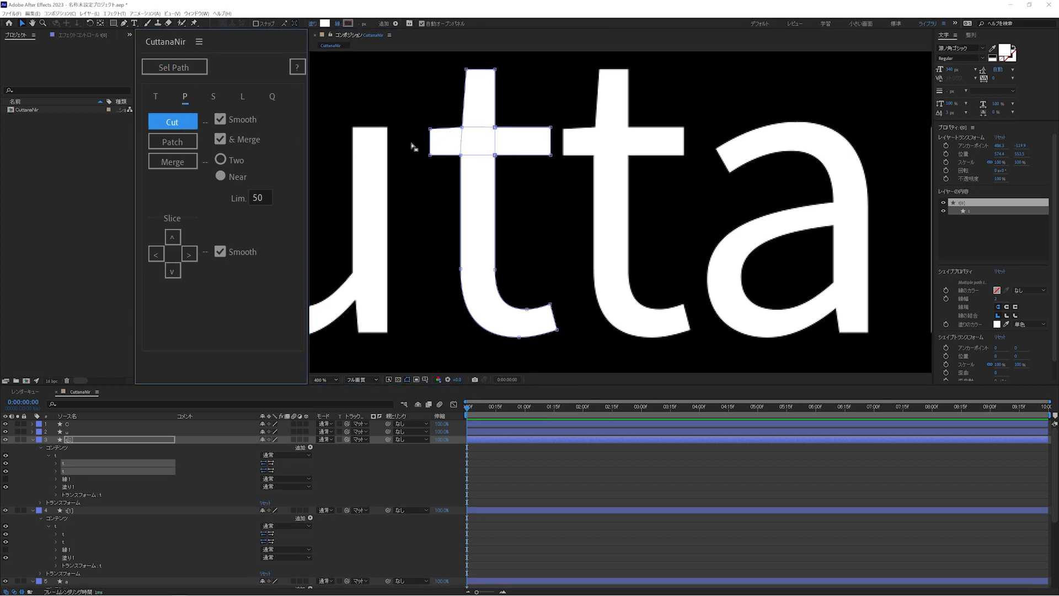
# Step: Select the u's path and cut its curved stroke from the stem at the two lower junction points
pyautogui.moveTo(440, 199); pyautogui.dragTo(619, 191)
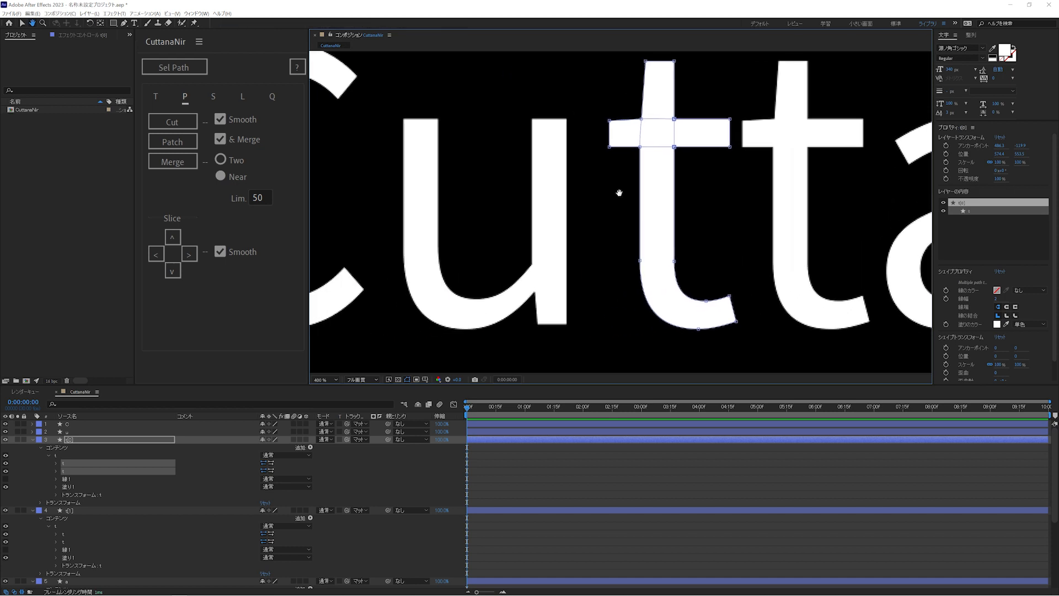
pyautogui.click(549, 196)
pyautogui.click(182, 67)
pyautogui.moveTo(517, 241); pyautogui.dragTo(549, 299)
pyautogui.click(190, 117)
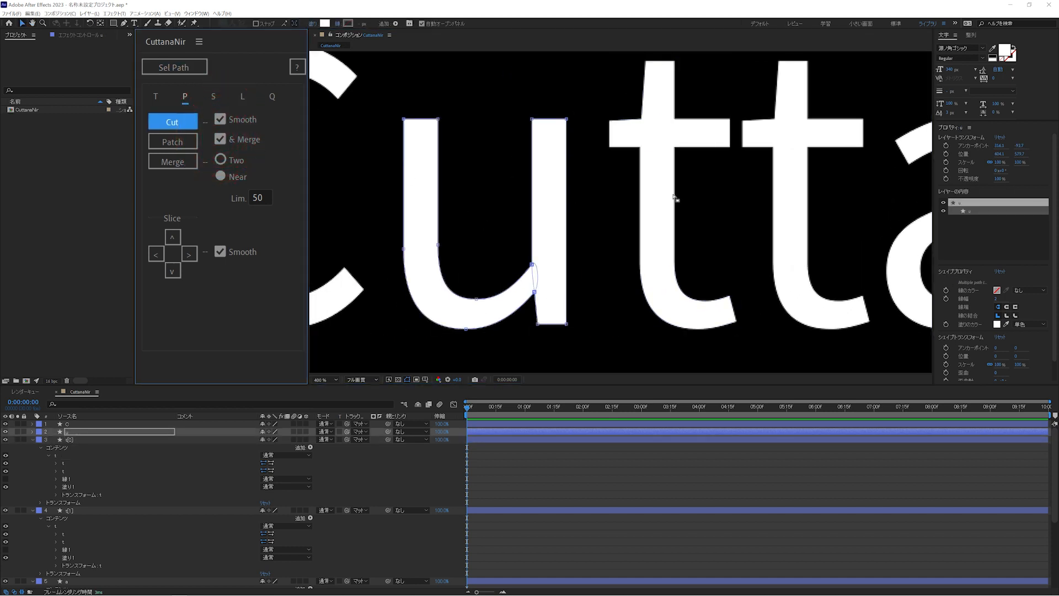
# Step: Select the n's path and cut its arch from the stem at the two upper junction points
pyautogui.moveTo(674, 198); pyautogui.dragTo(328, 191)
pyautogui.click(662, 200)
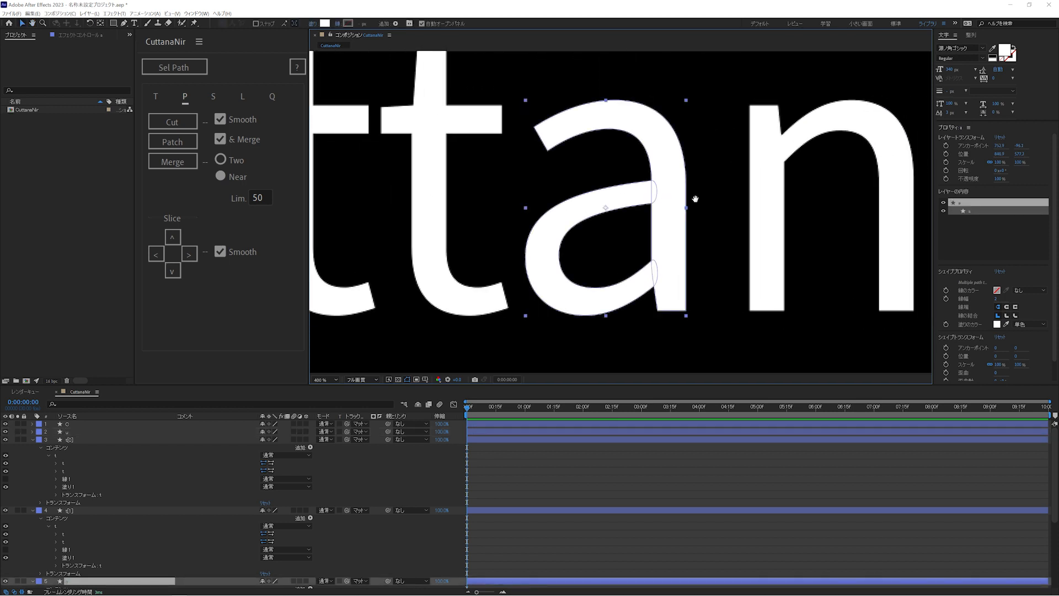
pyautogui.moveTo(694, 199); pyautogui.dragTo(455, 193)
pyautogui.click(574, 185)
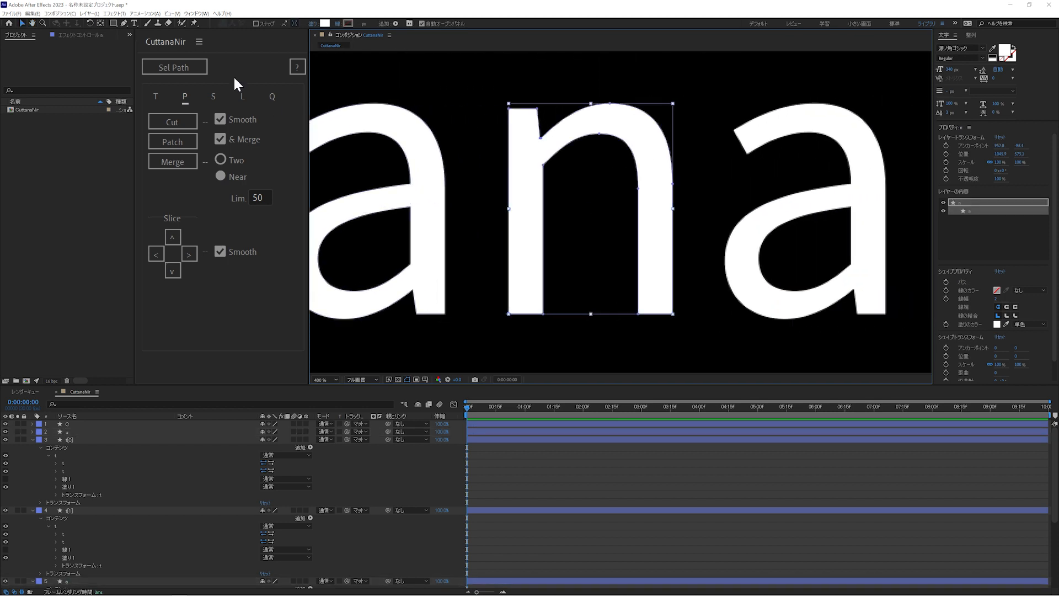
pyautogui.click(201, 68)
pyautogui.moveTo(491, 133); pyautogui.dragTo(563, 175)
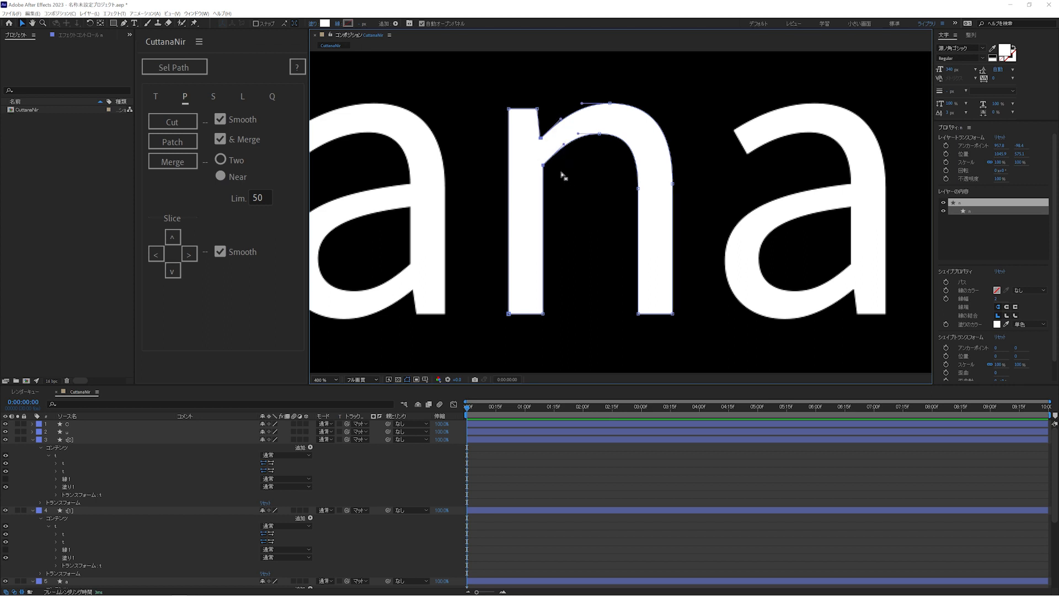
pyautogui.click(172, 122)
# Step: Select the path of the second a and cut its bowl from the stem at the points where the strokes join
pyautogui.click(827, 207)
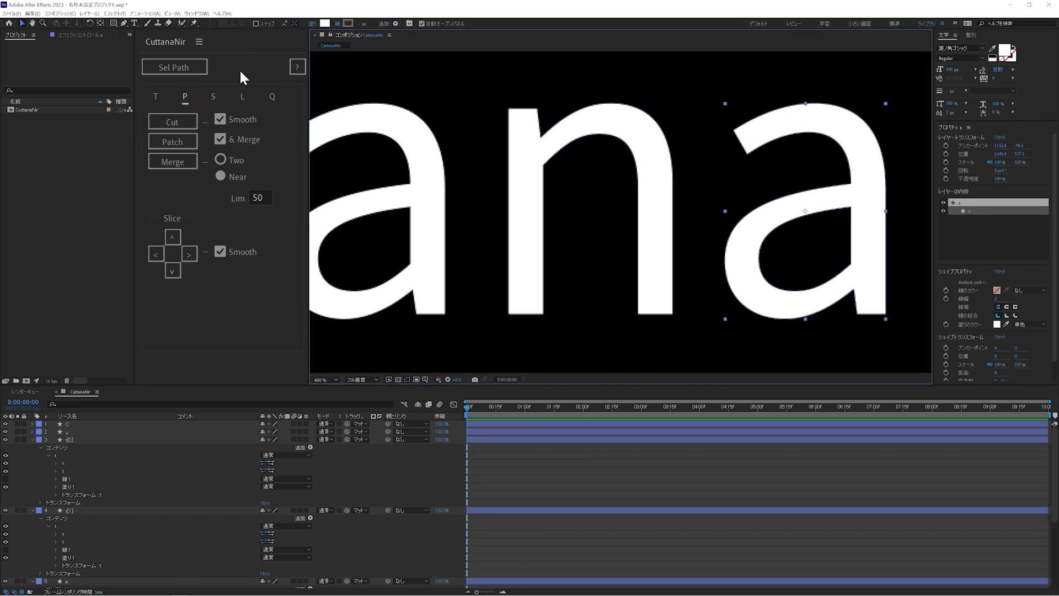
pyautogui.click(202, 68)
pyautogui.moveTo(817, 172); pyautogui.dragTo(880, 228)
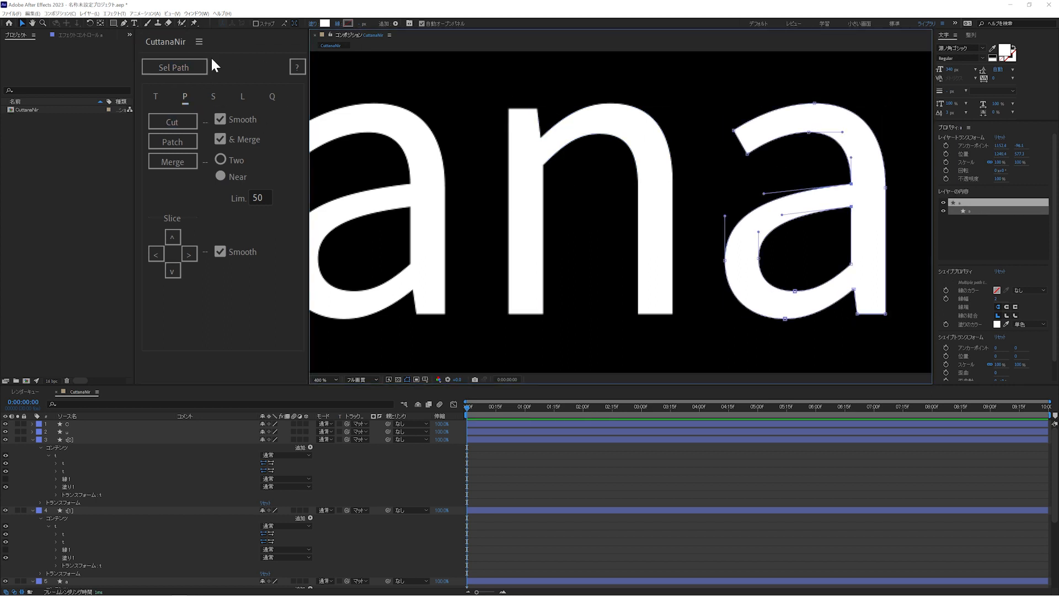
pyautogui.click(184, 134)
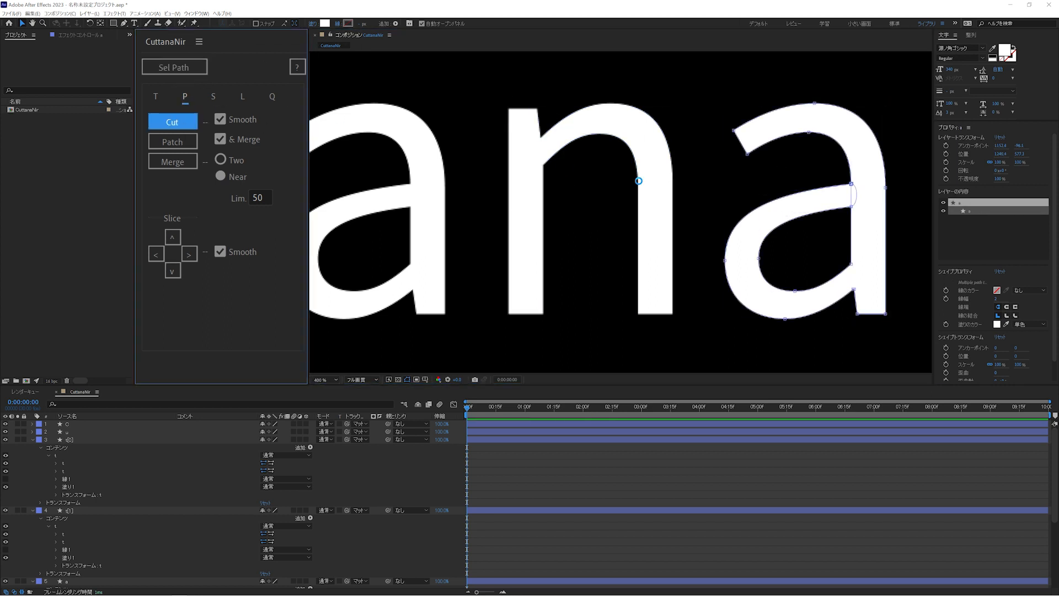
pyautogui.click(183, 131)
# Step: Select the r's path, cut its arm from the stem at the two junction points, and fit the composition in view
pyautogui.press('space')
pyautogui.moveTo(810, 248); pyautogui.dragTo(229, 258)
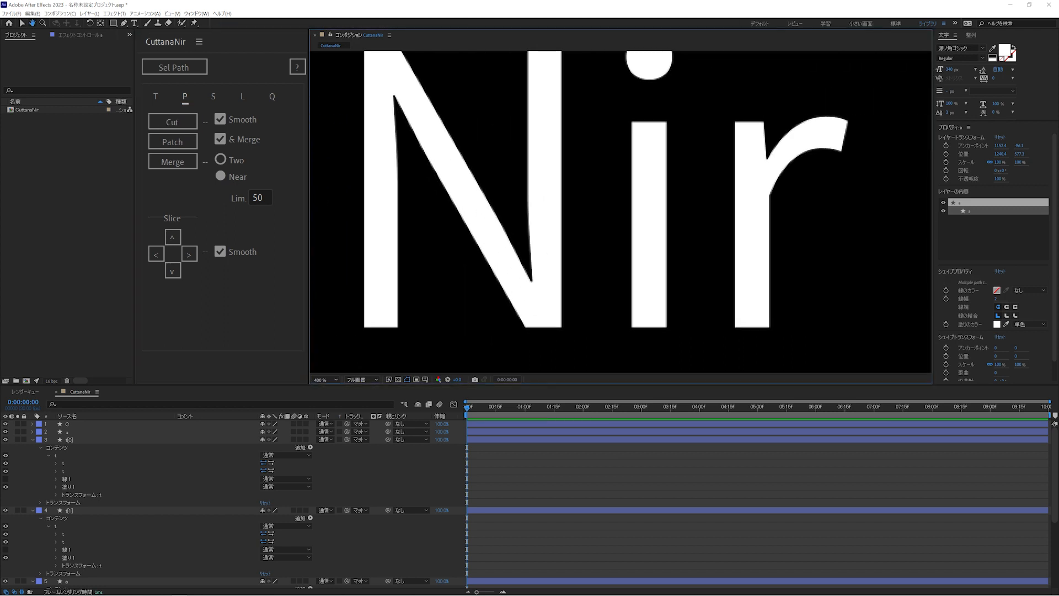
pyautogui.click(746, 238)
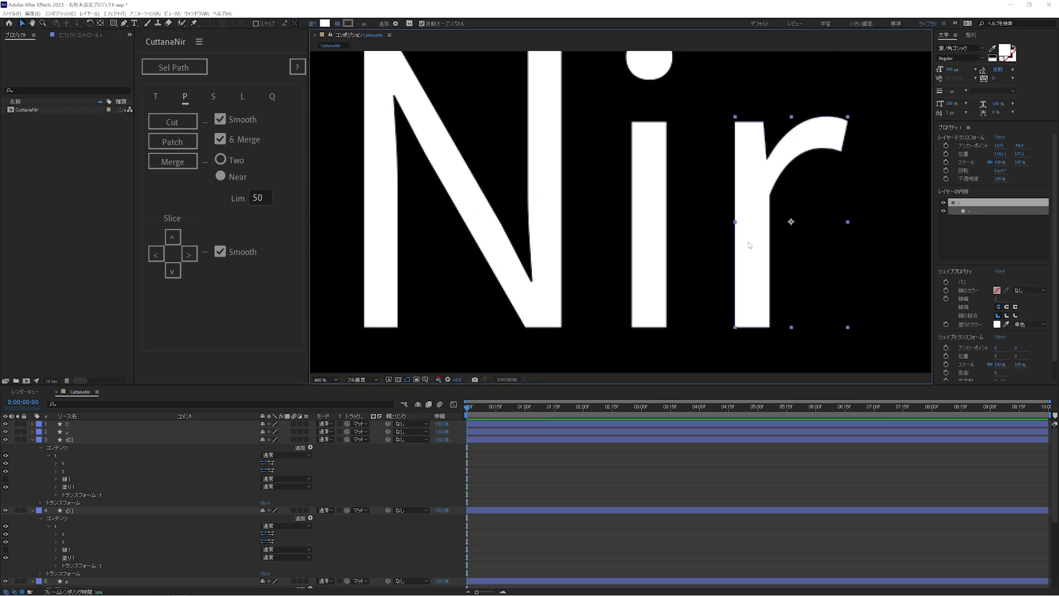
pyautogui.click(202, 72)
pyautogui.moveTo(808, 225); pyautogui.dragTo(751, 157)
pyautogui.click(186, 118)
pyautogui.hotkey('shift', '/')
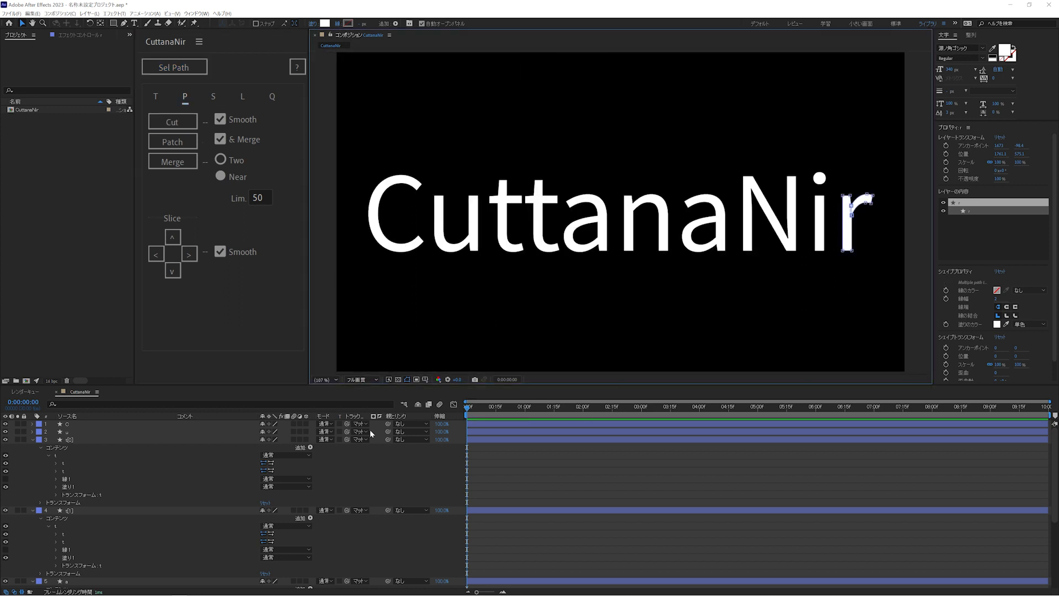
# Step: Collapse the properties of all layers in the timeline and clear the selection
pyautogui.click(145, 432)
pyautogui.hotkey('ctrl', 'a')
pyautogui.press('u')
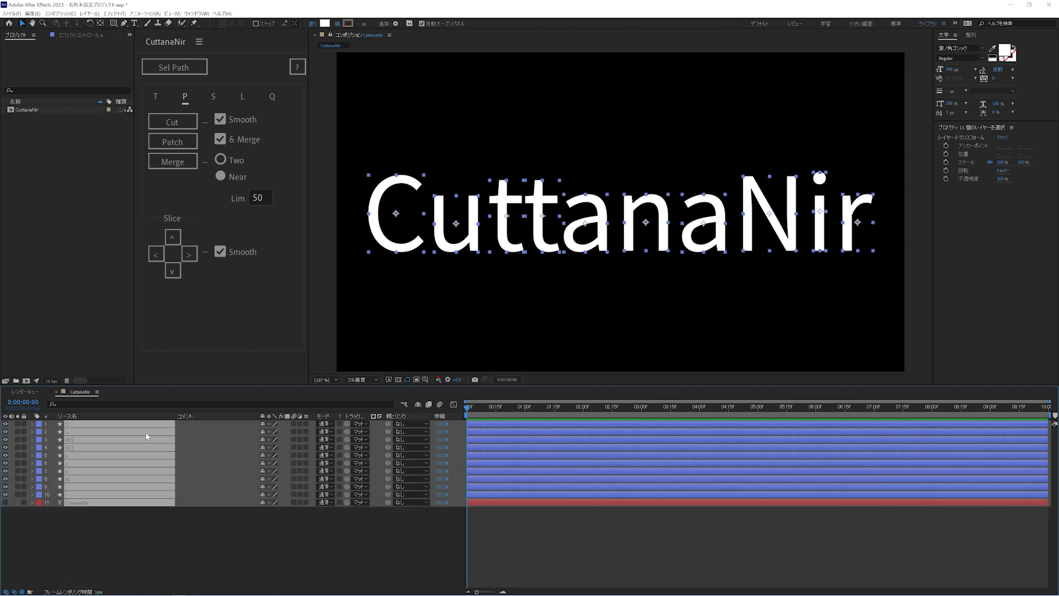
pyautogui.click(80, 525)
# Step: Go through the cut letter layers one by one, from u through the second a and on to r, to review them
pyautogui.click(73, 432)
pyautogui.click(73, 439)
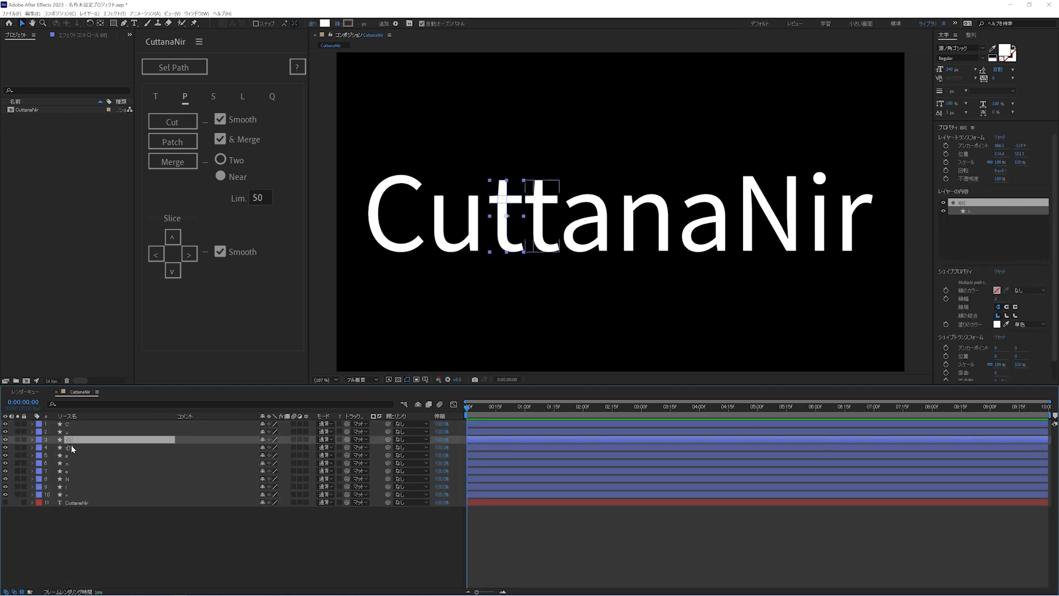
pyautogui.click(73, 447)
pyautogui.click(72, 455)
pyautogui.click(72, 463)
pyautogui.click(72, 471)
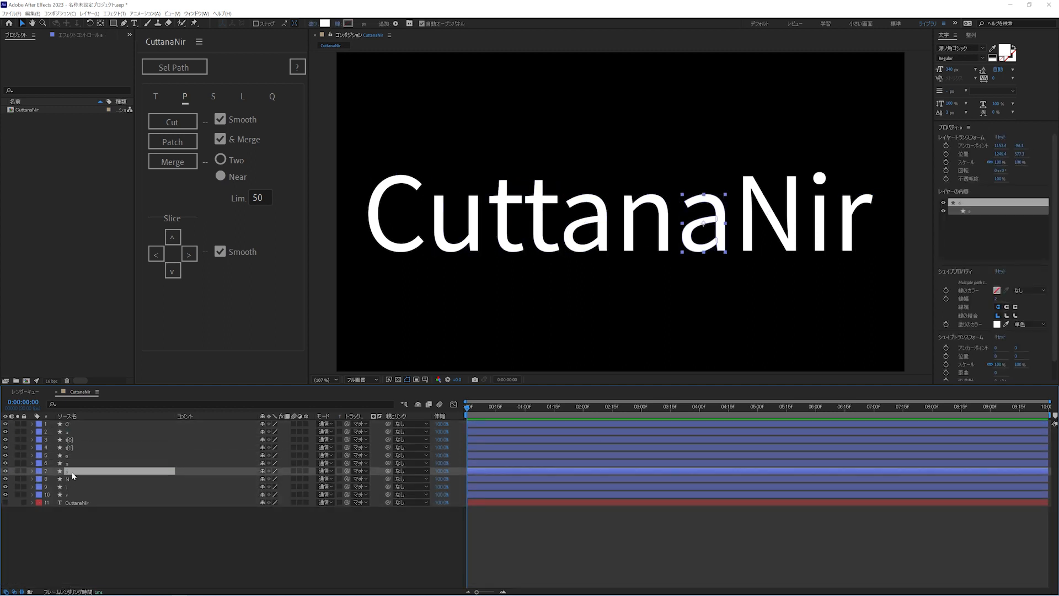
pyautogui.click(72, 494)
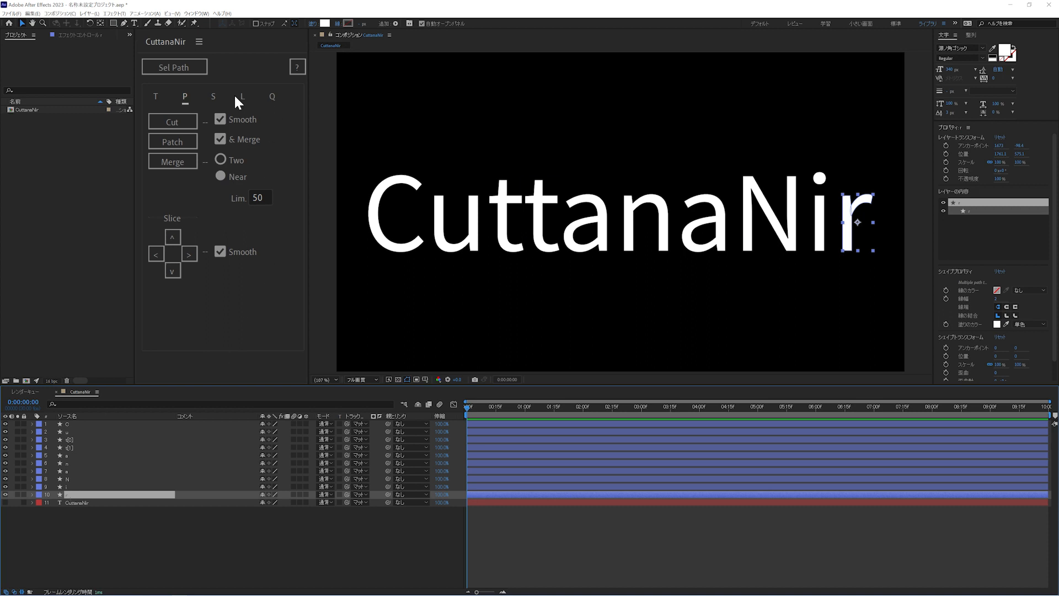
# Step: Open the script's Shape functions and separate the strokes of all ten letter layers into individual layers with Sep
pyautogui.click(216, 96)
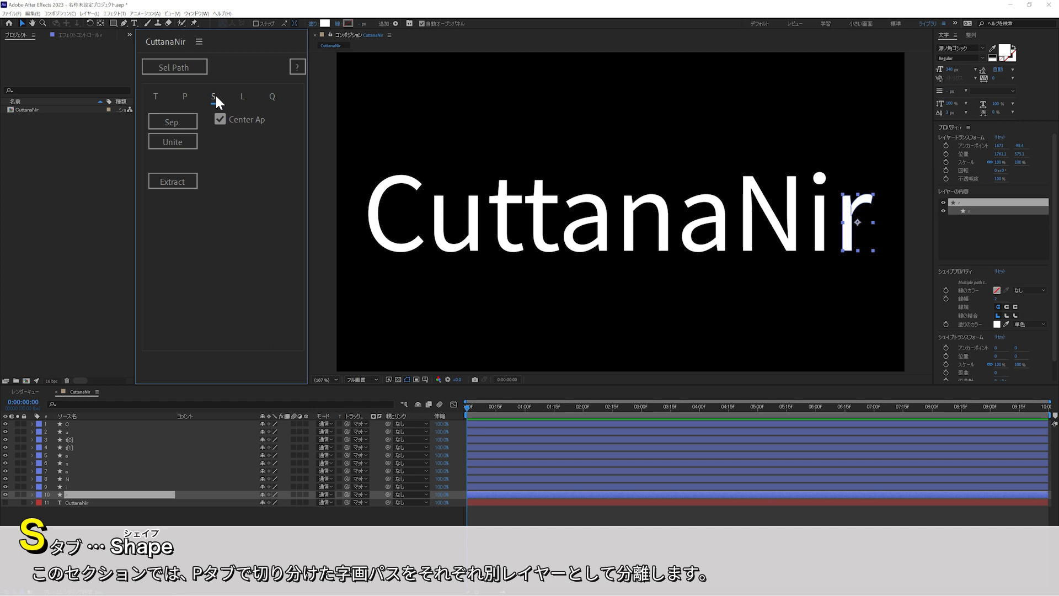
pyautogui.click(89, 424)
pyautogui.keyDown('shift'); pyautogui.click(88, 495); pyautogui.keyUp('shift')
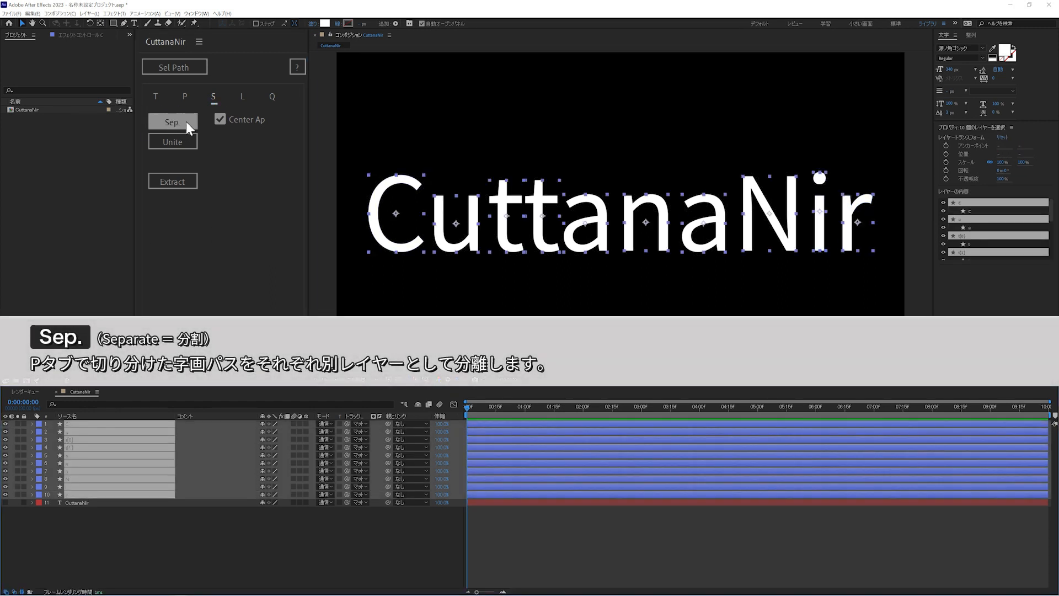
pyautogui.click(186, 121)
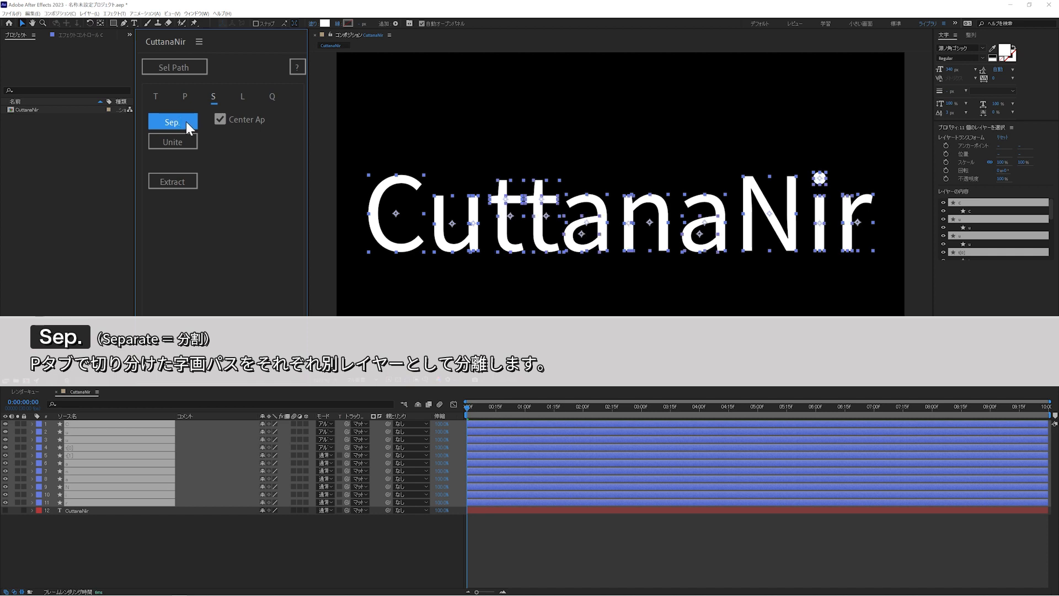
# Step: Select the crossbar layer of the first t and toggle its visibility off and on to check the separated stroke
pyautogui.click(93, 579)
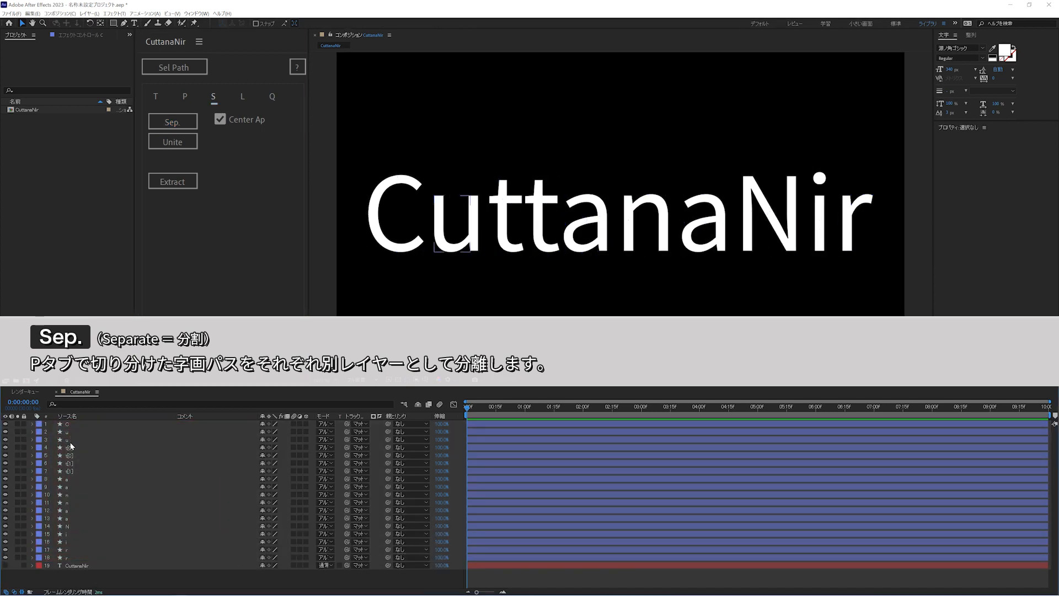
pyautogui.click(71, 448)
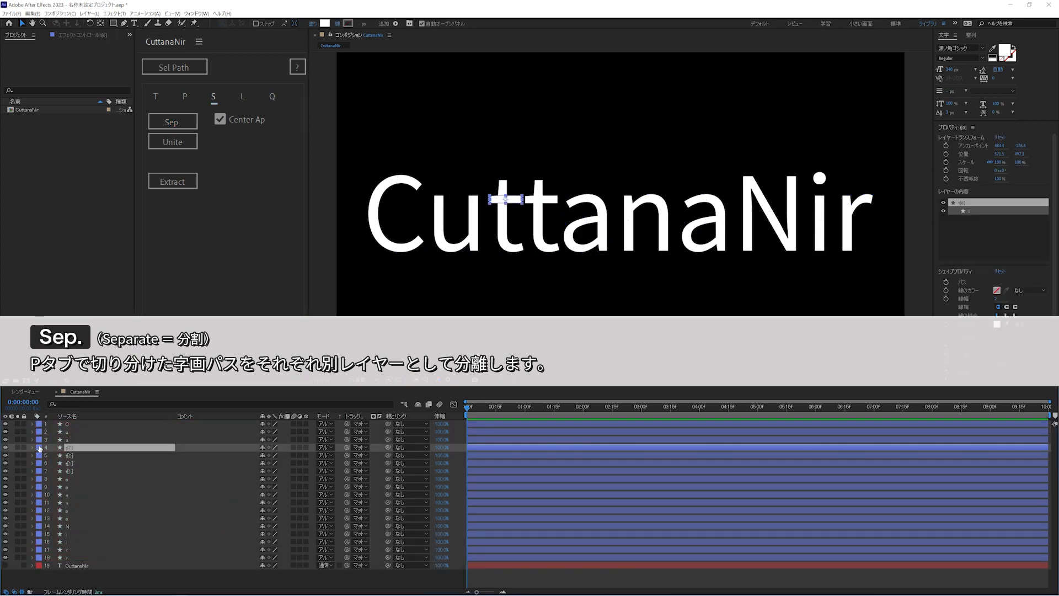
pyautogui.click(5, 449)
pyautogui.click(5, 449)
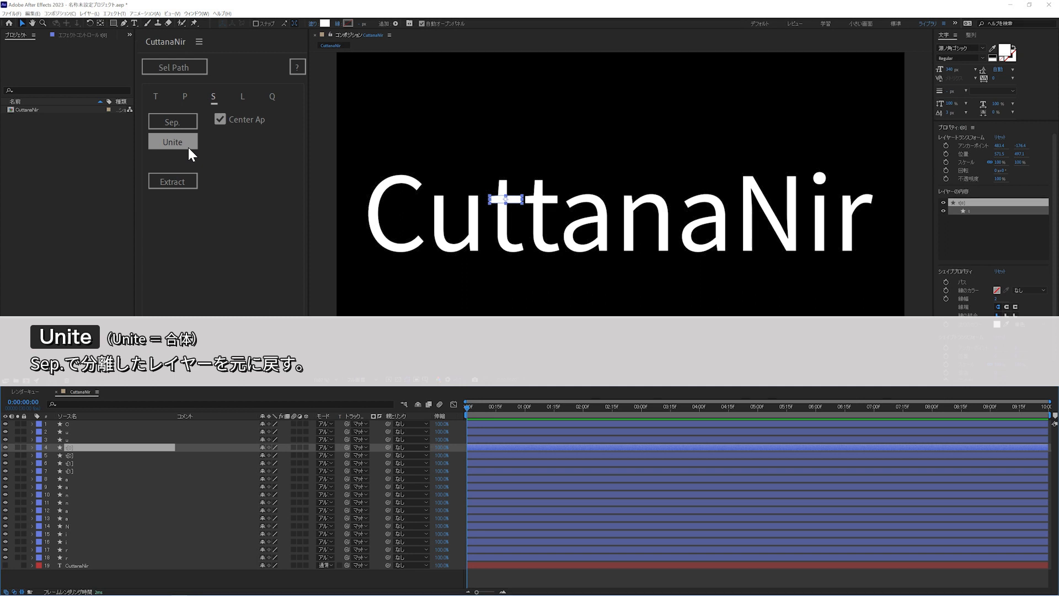
# Step: Select all the separated stroke layers from C to r and recombine them into letter layers with Unite
pyautogui.click(80, 426)
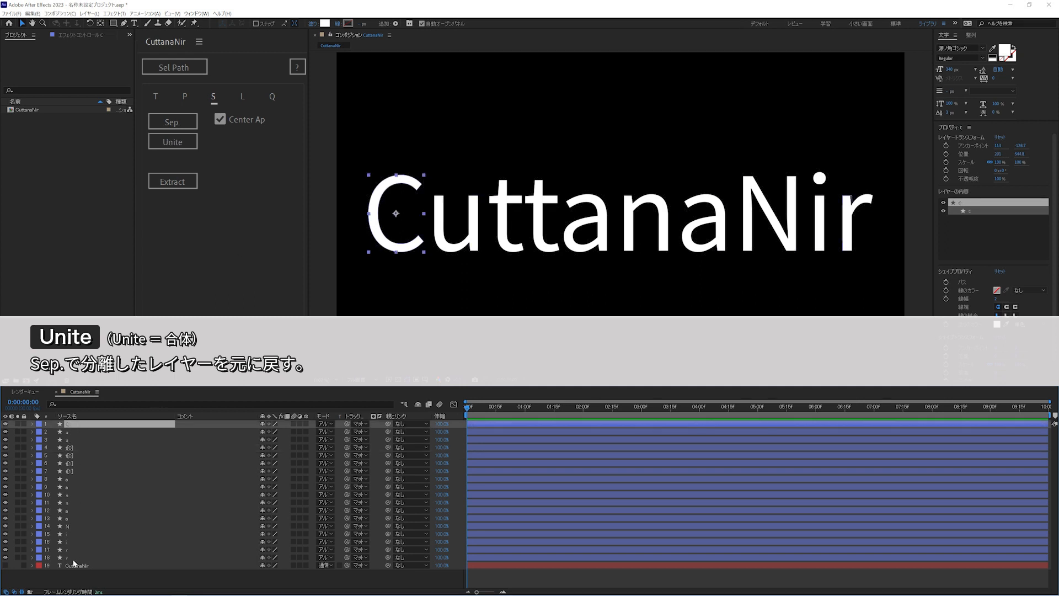
pyautogui.keyDown('shift'); pyautogui.click(74, 558); pyautogui.keyUp('shift')
pyautogui.click(190, 147)
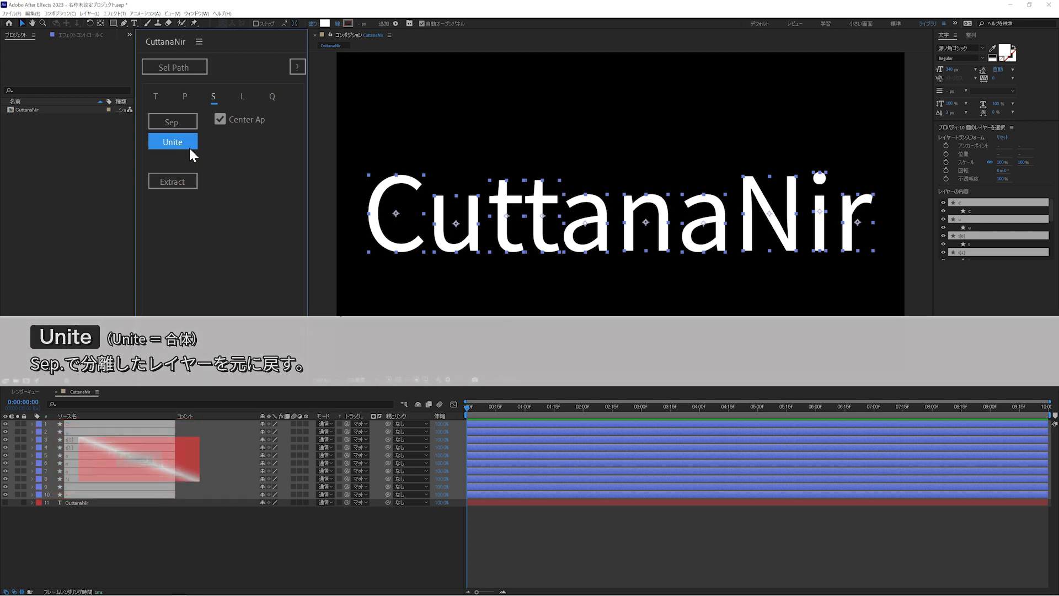
# Step: Expand the contents of the t[0] layer and extract its crossbar path into a separate layer
pyautogui.click(192, 182)
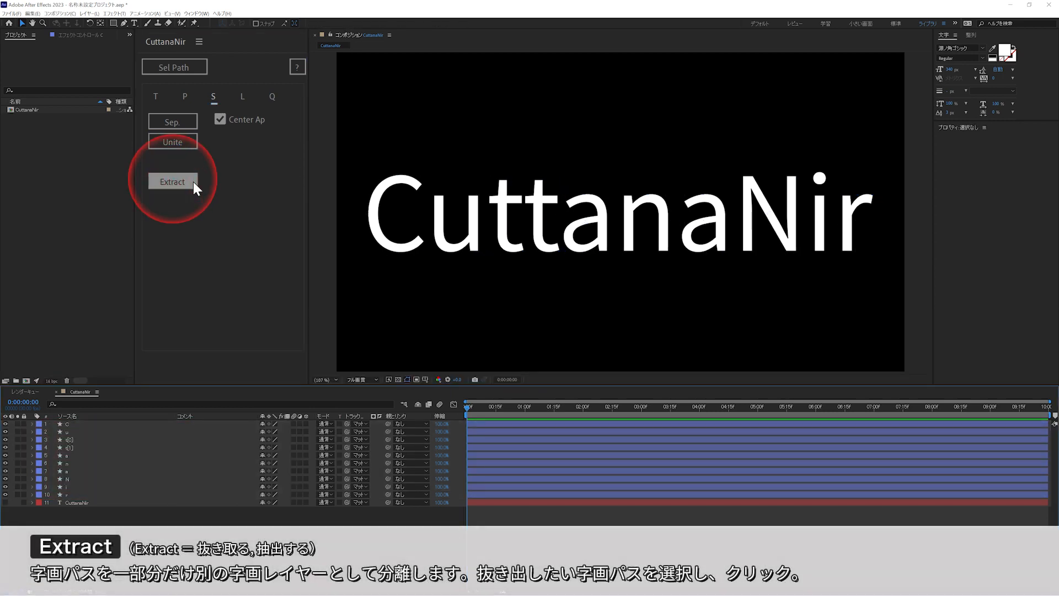
pyautogui.click(43, 23)
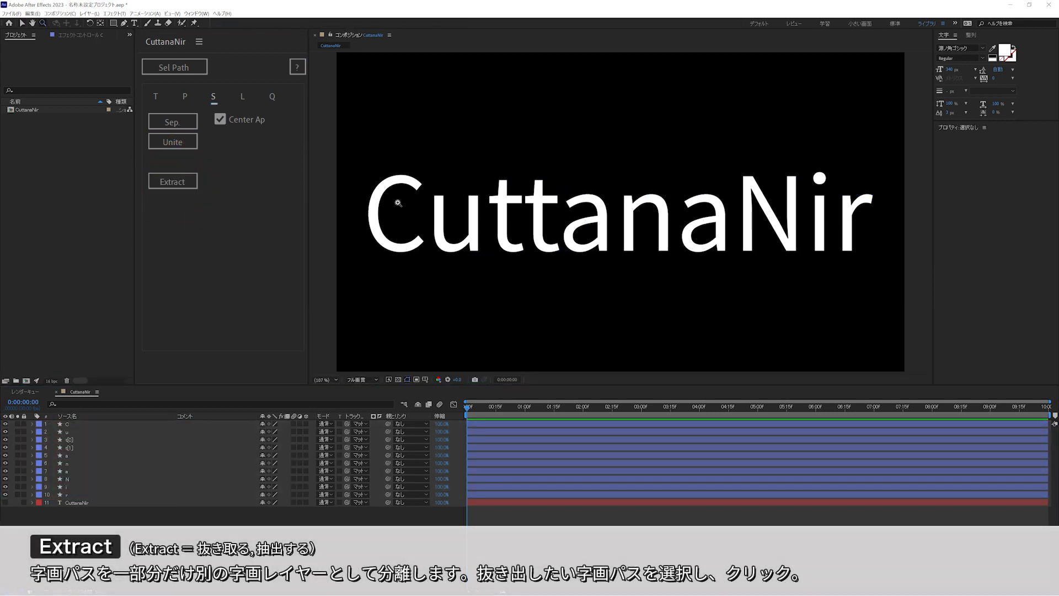
pyautogui.click(510, 218)
pyautogui.click(616, 216)
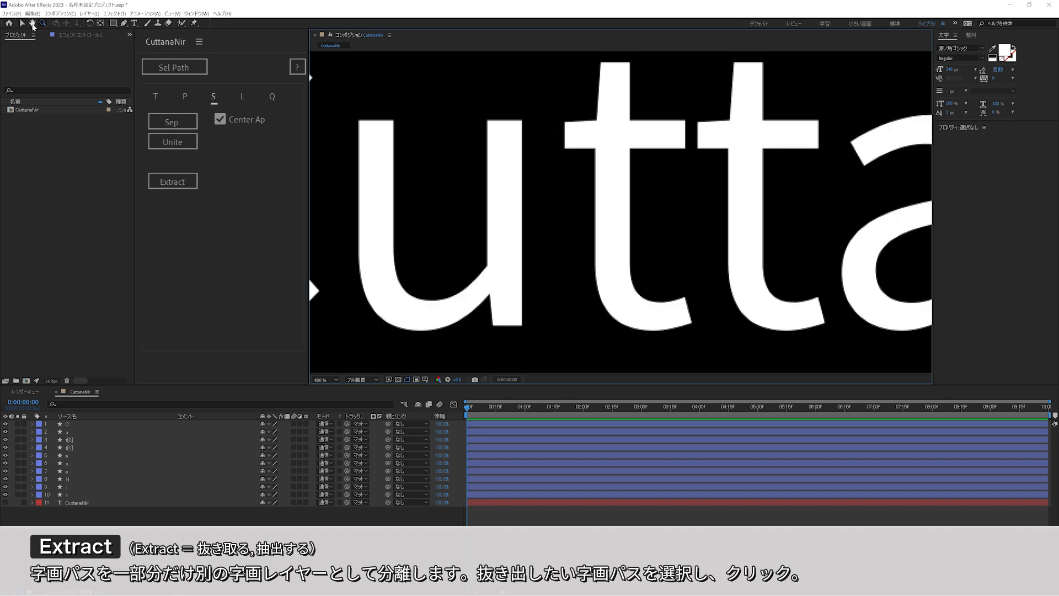
pyautogui.click(22, 23)
pyautogui.click(69, 439)
pyautogui.click(32, 439)
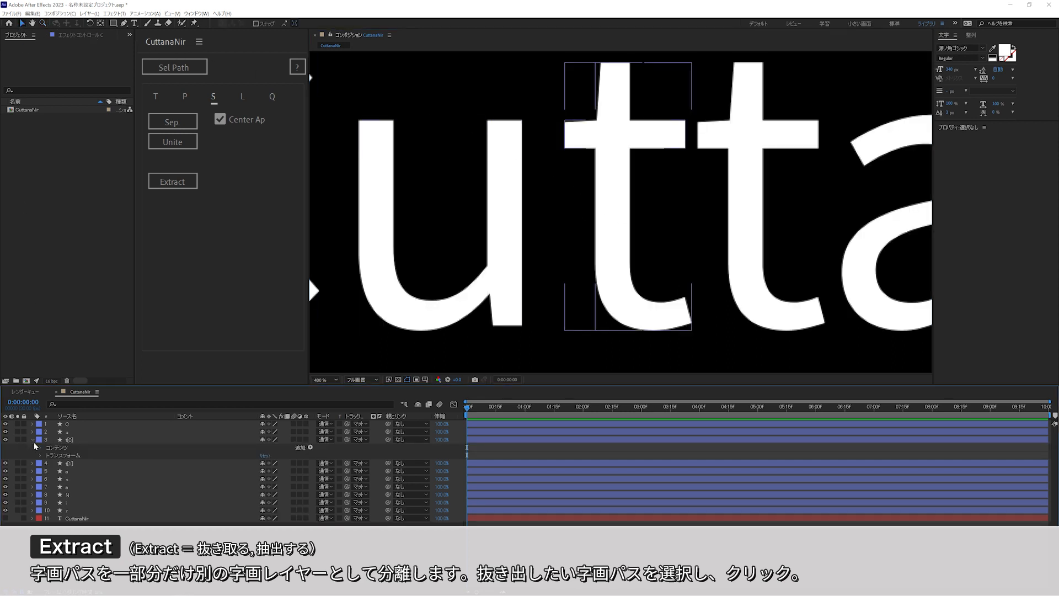
pyautogui.click(41, 447)
pyautogui.click(49, 455)
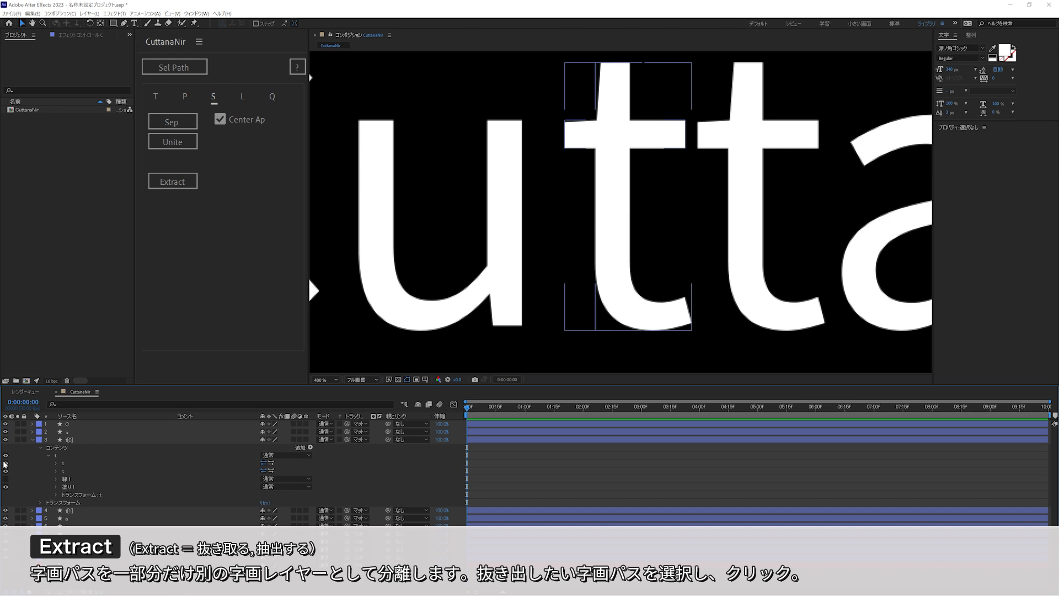
pyautogui.click(62, 464)
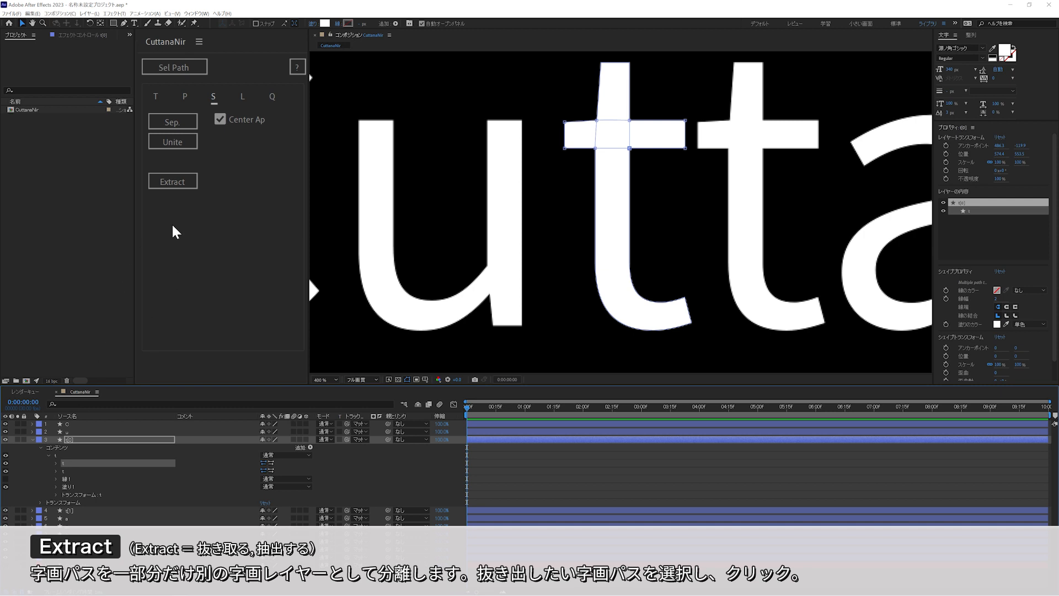
pyautogui.click(179, 187)
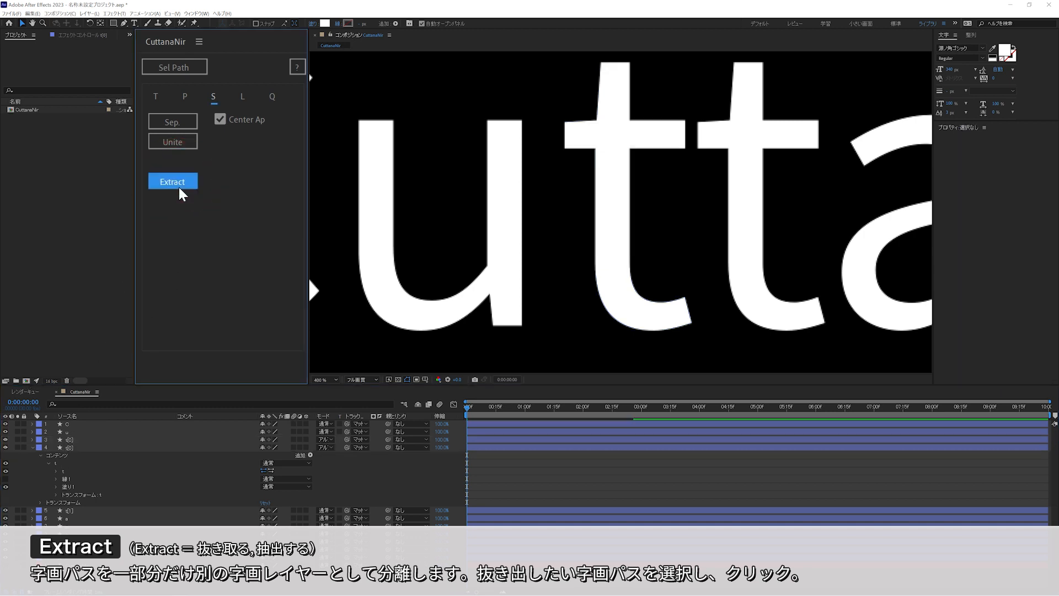
# Step: Solo the extracted crossbar layer to examine it on its own, and turn solo off again
pyautogui.click(72, 441)
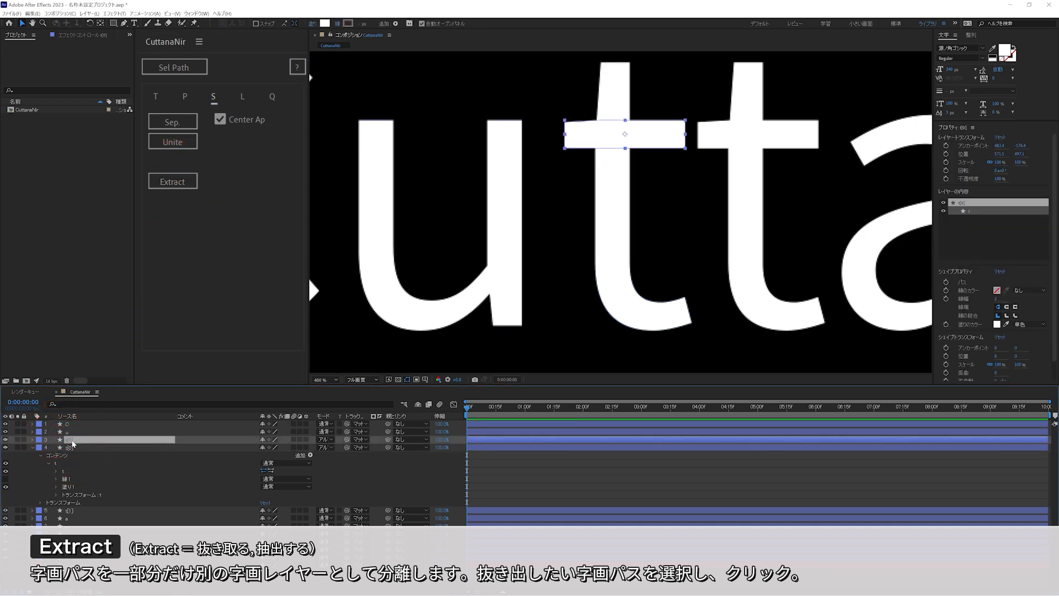
pyautogui.click(18, 440)
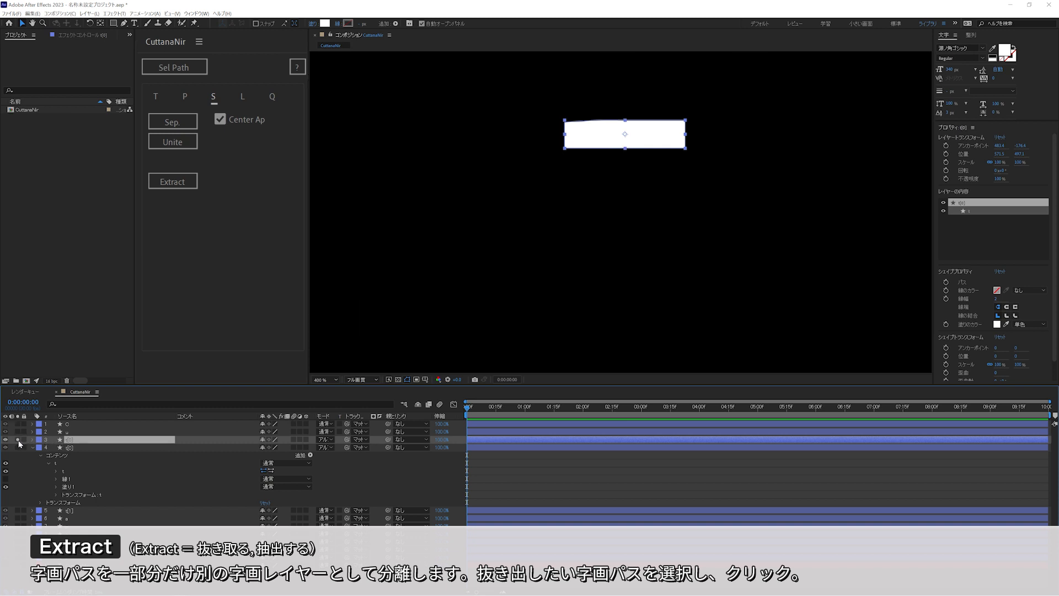
pyautogui.click(18, 440)
pyautogui.click(17, 439)
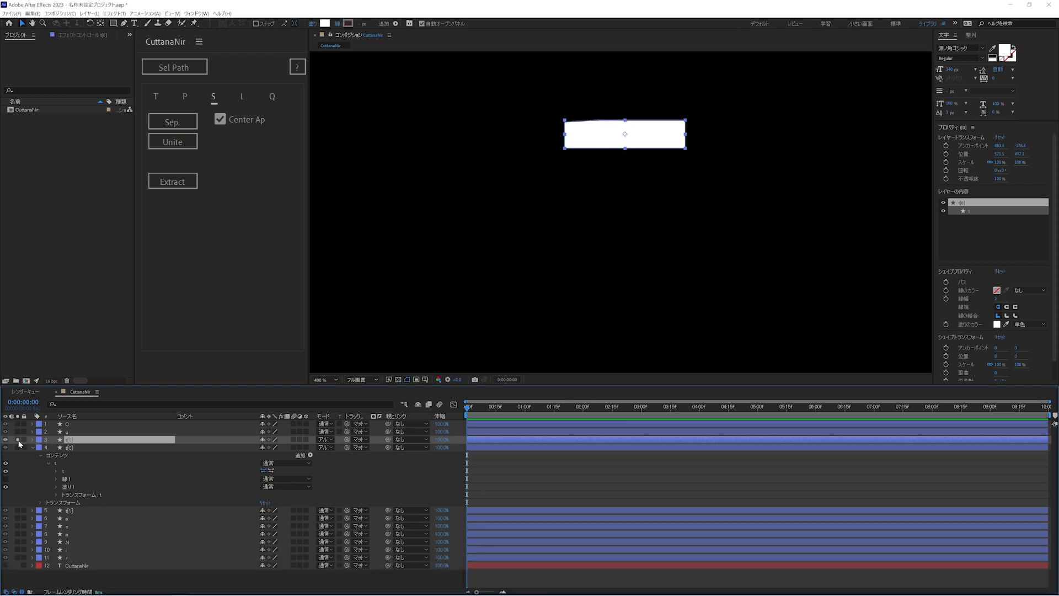
pyautogui.click(17, 440)
# Step: Collapse the t[0] layer, select all the letter shape layers, and split them into stroke layers with Sep
pyautogui.click(32, 447)
pyautogui.click(76, 431)
pyautogui.click(75, 424)
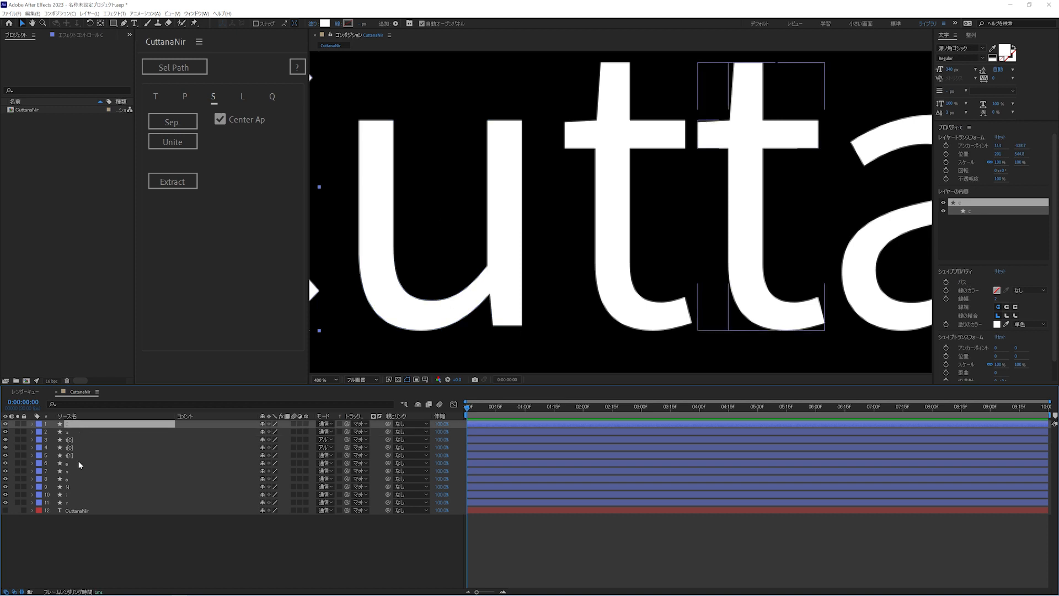
pyautogui.keyDown('shift'); pyautogui.click(69, 503); pyautogui.keyUp('shift')
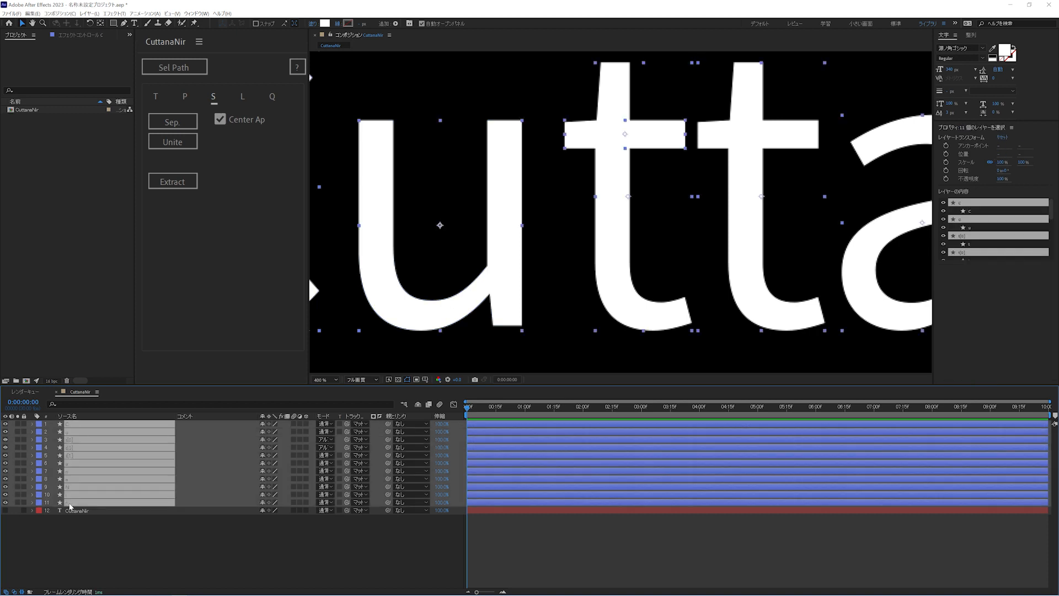
pyautogui.click(162, 124)
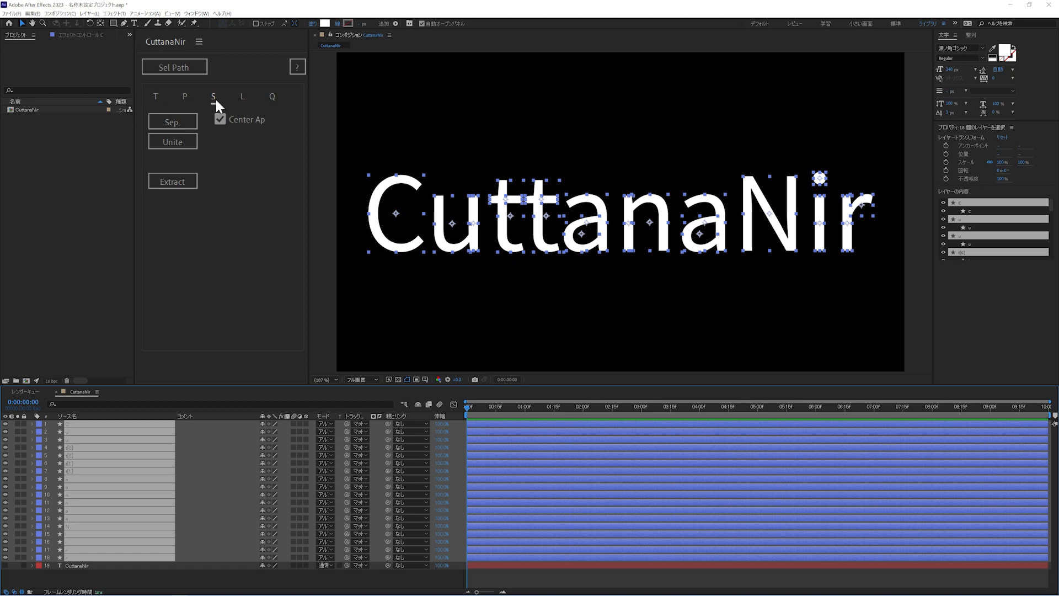
# Step: Select all the separated stroke layers, apply the Auto line animation with Dur. 24, and preview the first two seconds
pyautogui.click(243, 98)
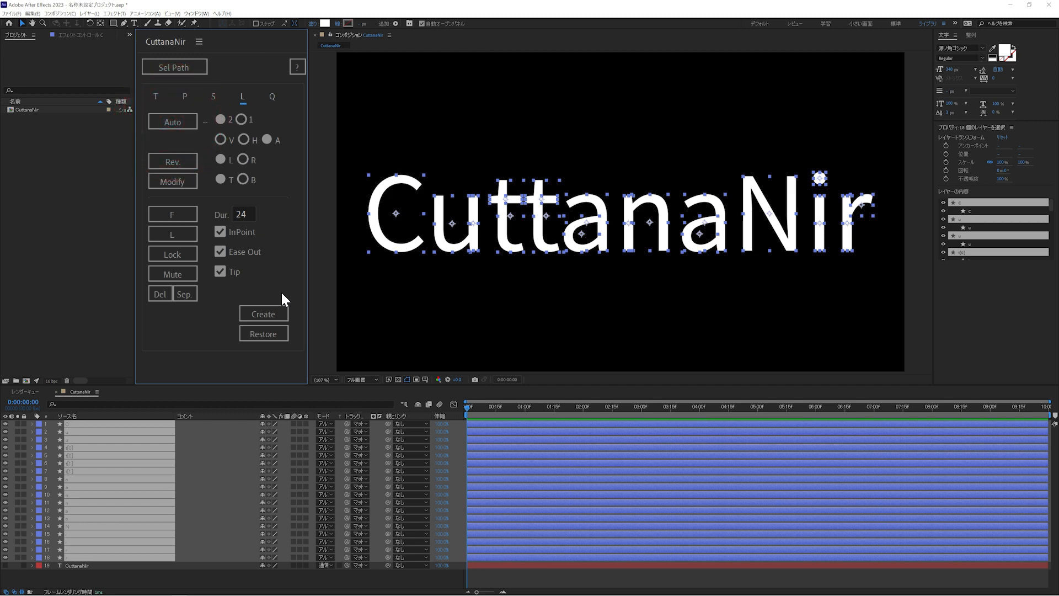
pyautogui.click(81, 424)
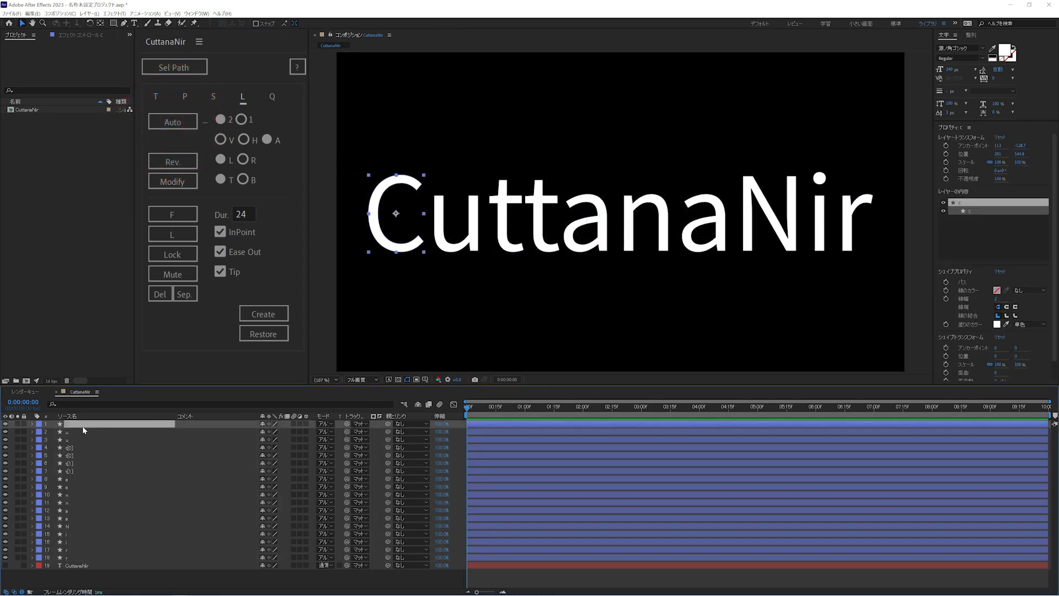
pyautogui.keyDown('shift'); pyautogui.click(78, 558); pyautogui.keyUp('shift')
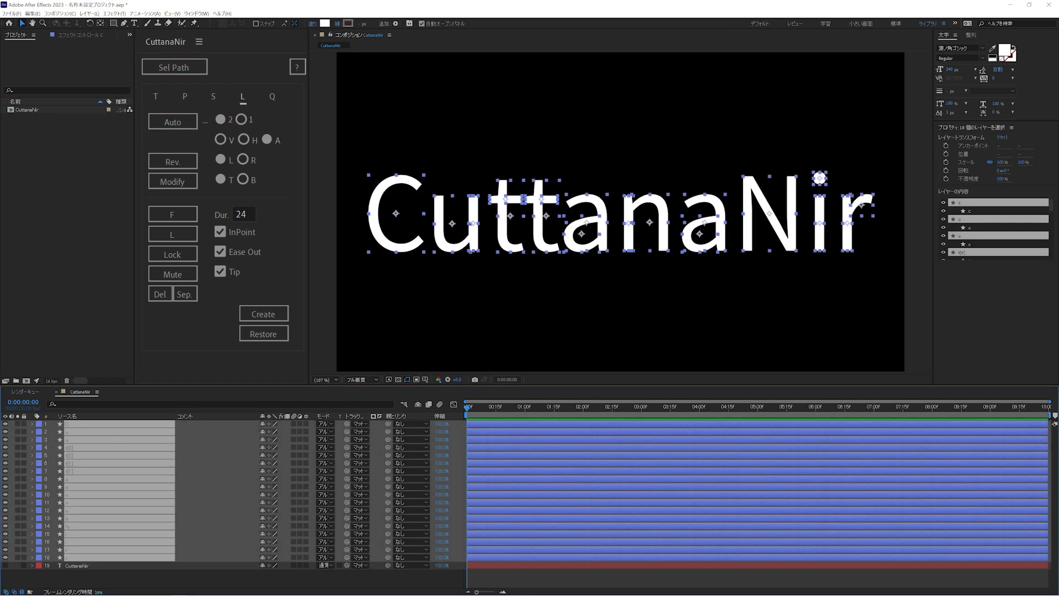
pyautogui.click(192, 120)
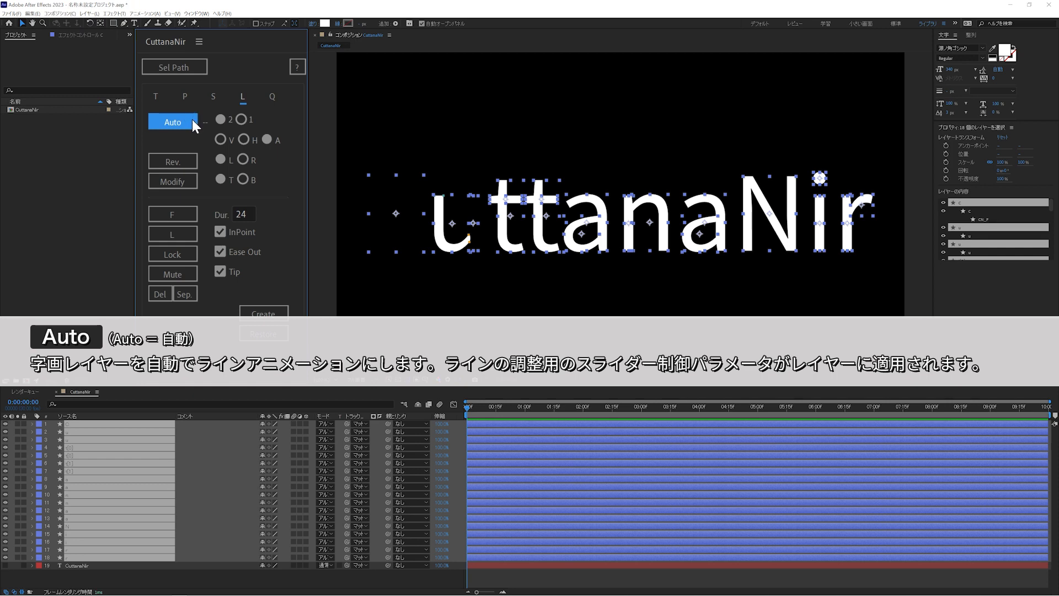
pyautogui.click(582, 409)
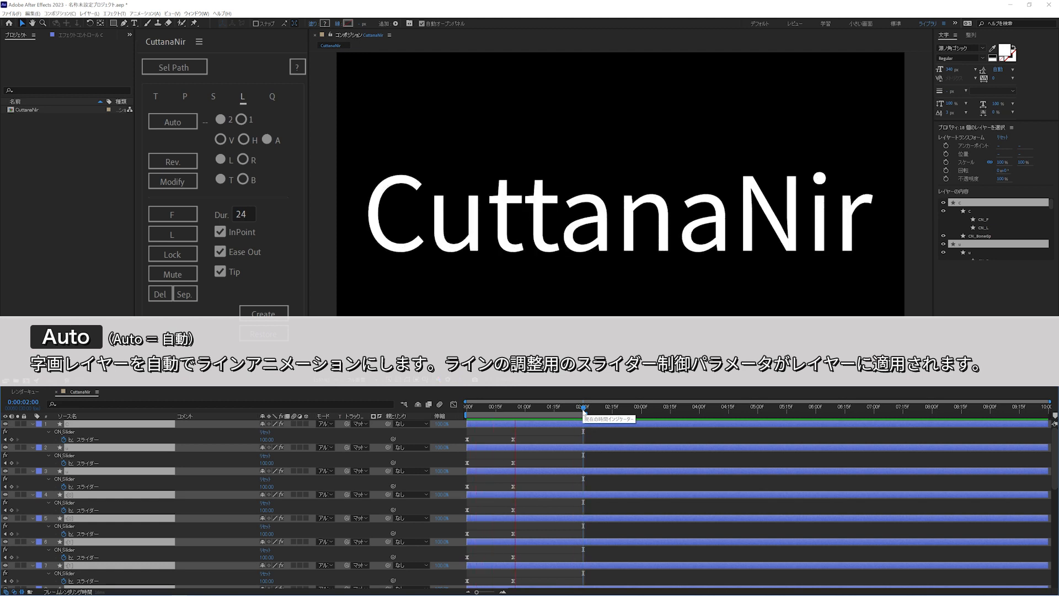
pyautogui.press('space')
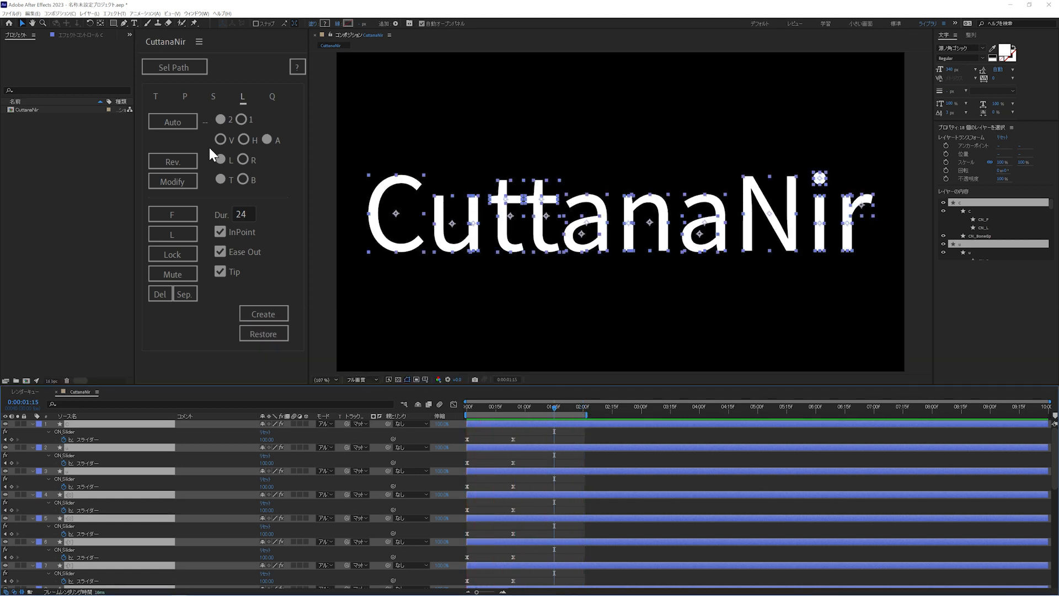
# Step: Try the V and H direction priorities for Auto and return the setting to A
pyautogui.click(172, 127)
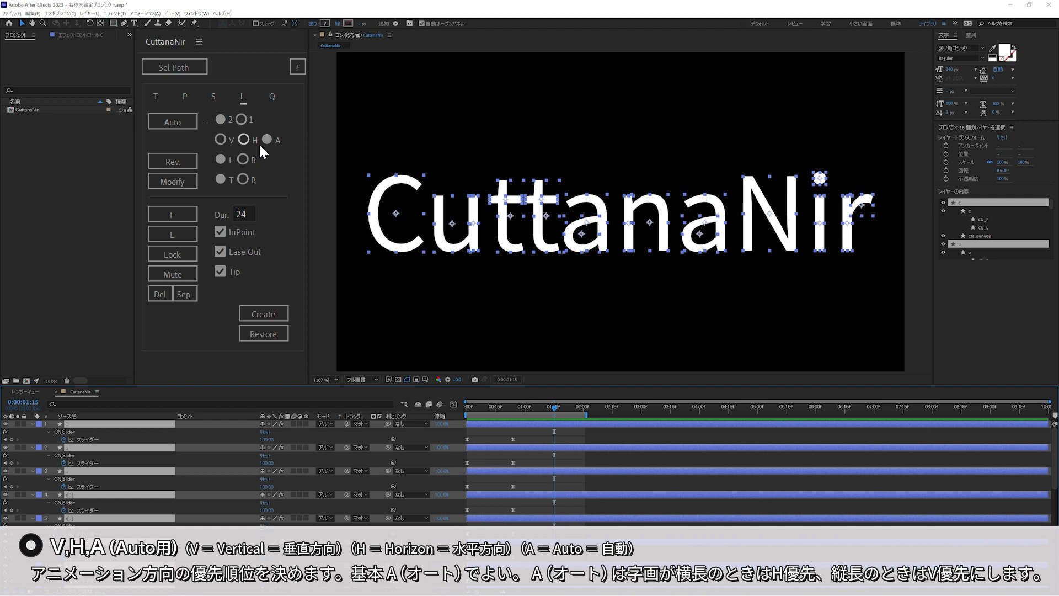
pyautogui.click(225, 144)
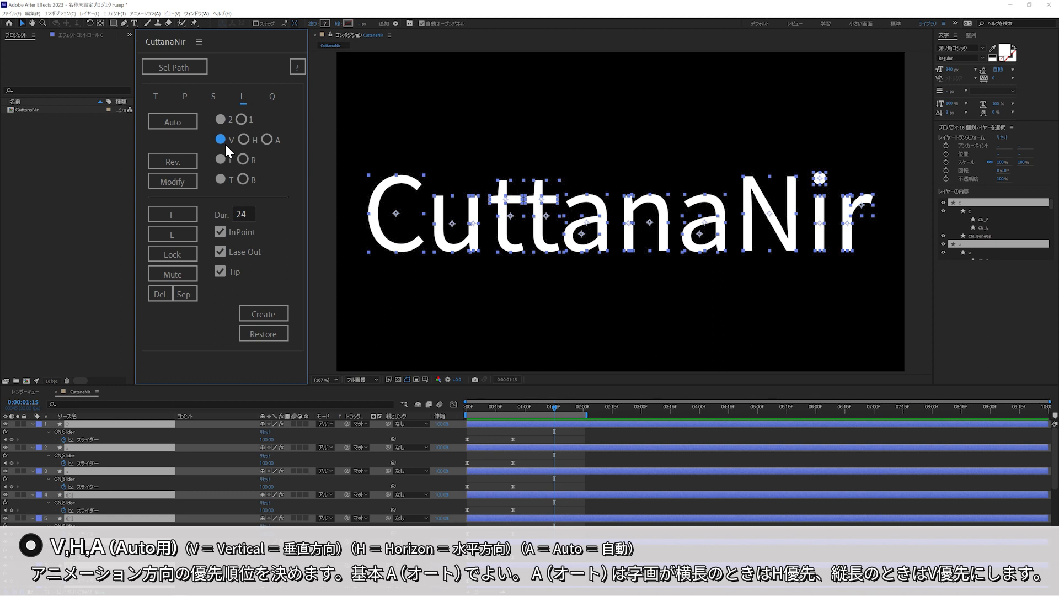
pyautogui.click(245, 141)
pyautogui.click(267, 143)
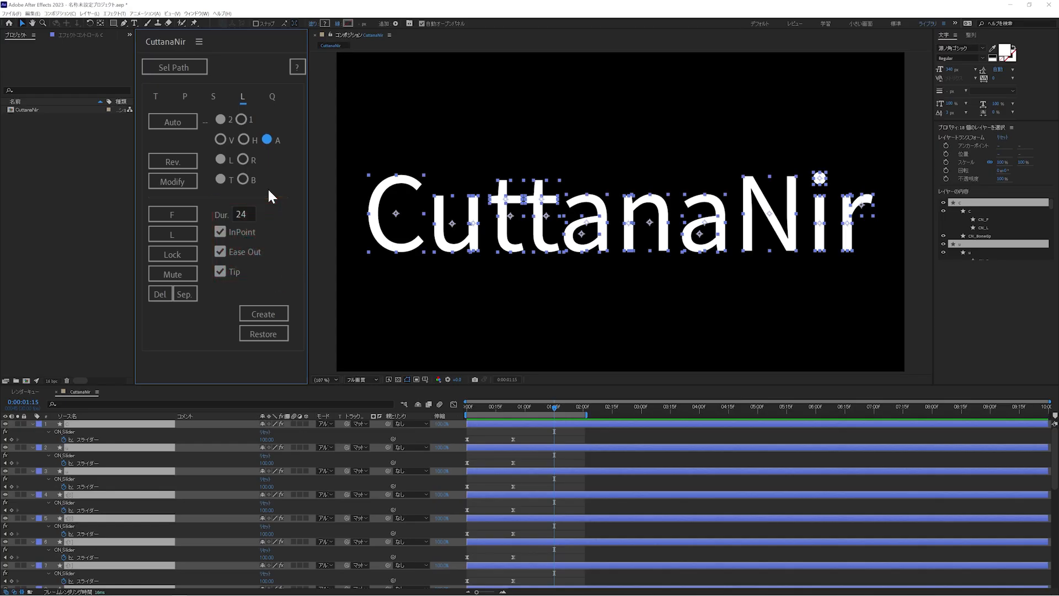
# Step: Set the line animation duration (Dur.) to 30 and turn off InPoint, Ease Out and Tip
pyautogui.click(237, 214)
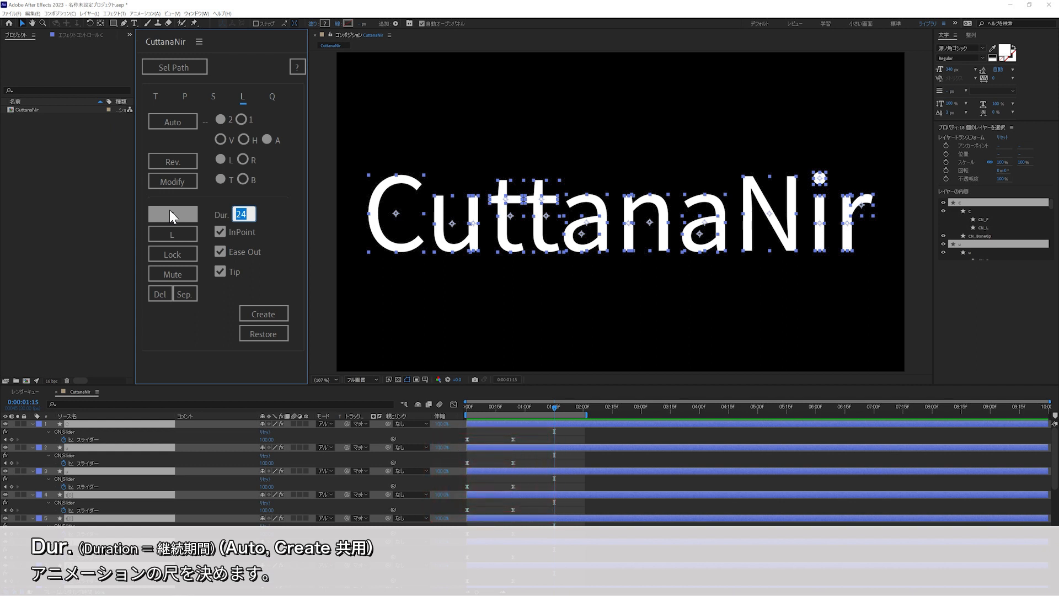
pyautogui.write('30')
pyautogui.press('Return')
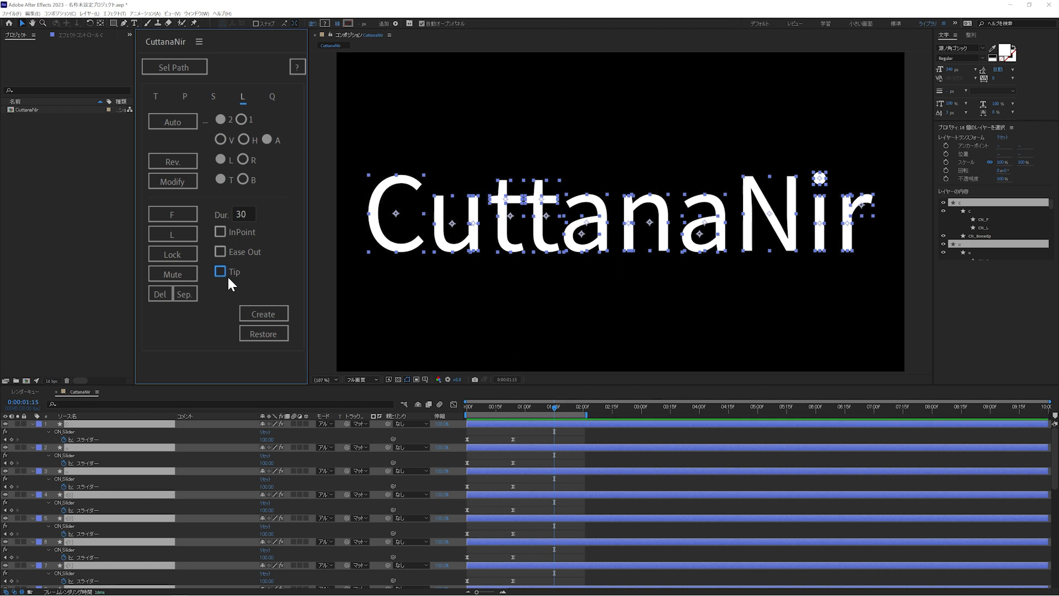
# Step: Reset the C layer's line animation with Modify and reapply Auto with the changed duration and options
pyautogui.click(158, 428)
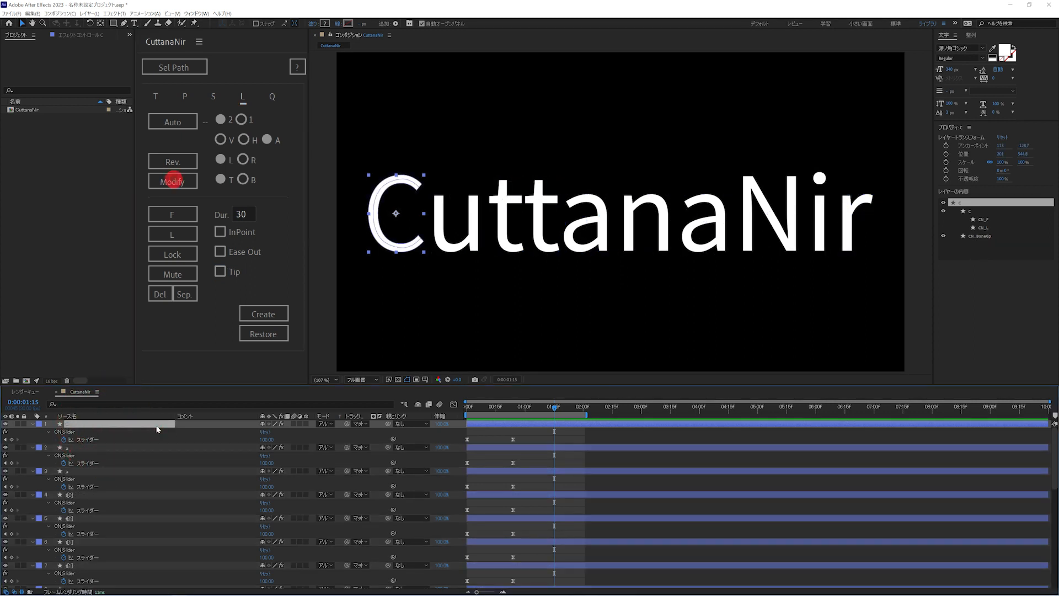
pyautogui.click(161, 181)
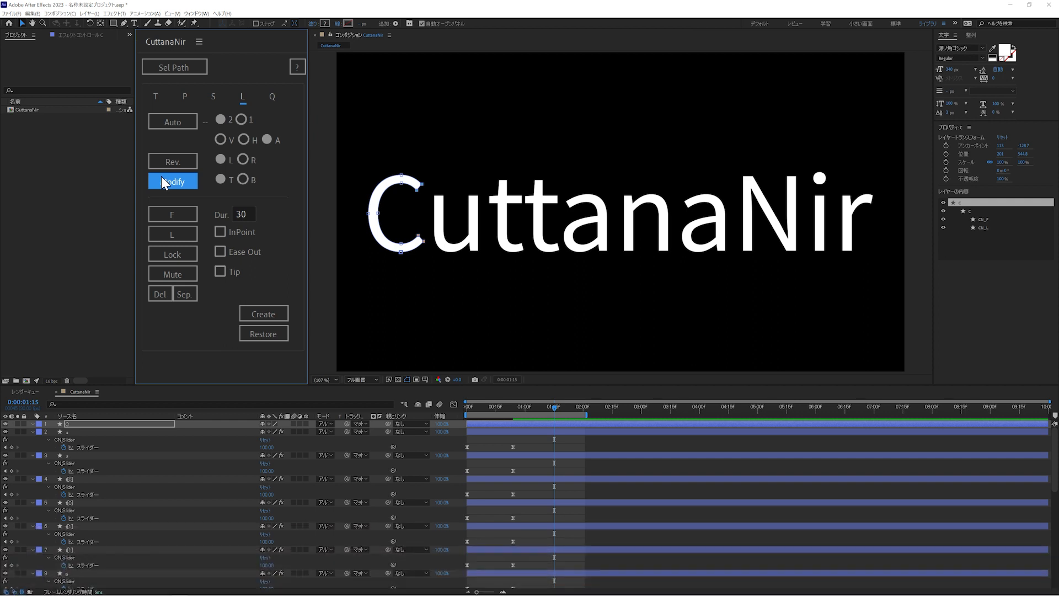
pyautogui.click(173, 120)
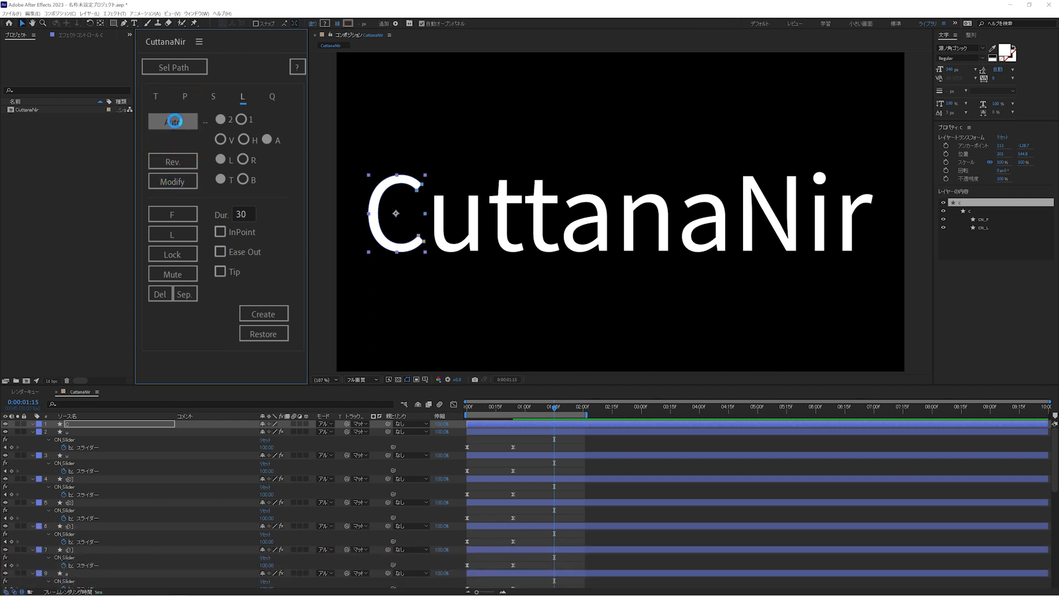
pyautogui.click(174, 121)
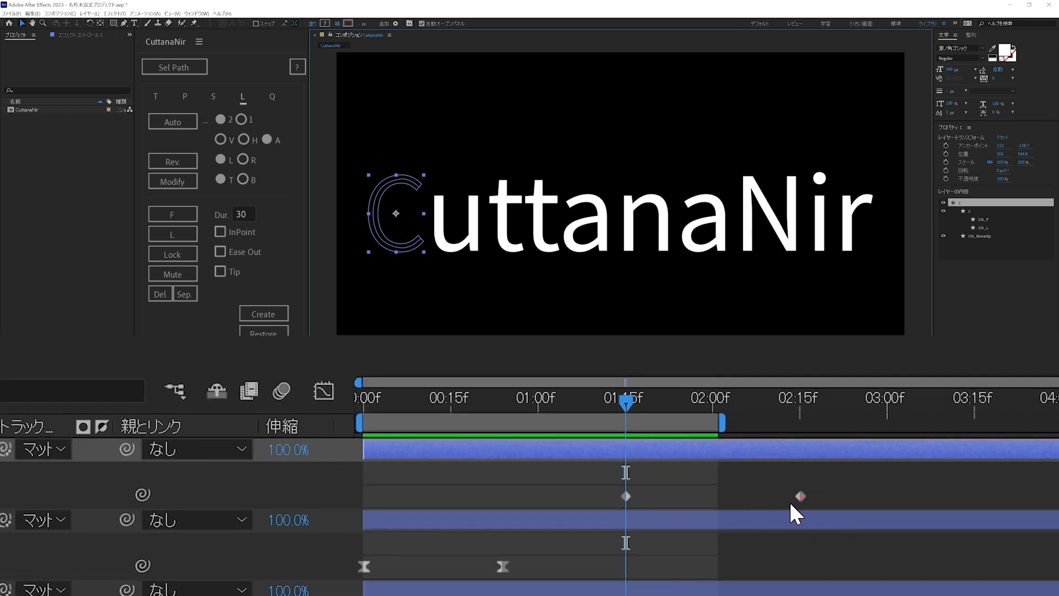
pyautogui.moveTo(803, 503)
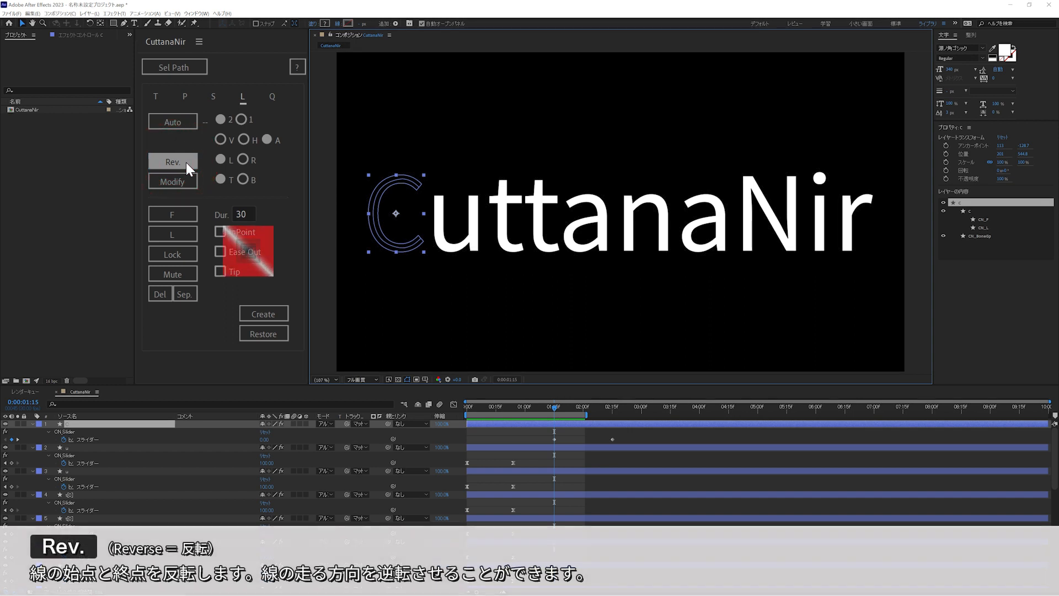
# Step: Turn InPoint, Ease Out and Tip back on and reapply the line animation to the C layer
pyautogui.click(220, 231)
pyautogui.click(222, 251)
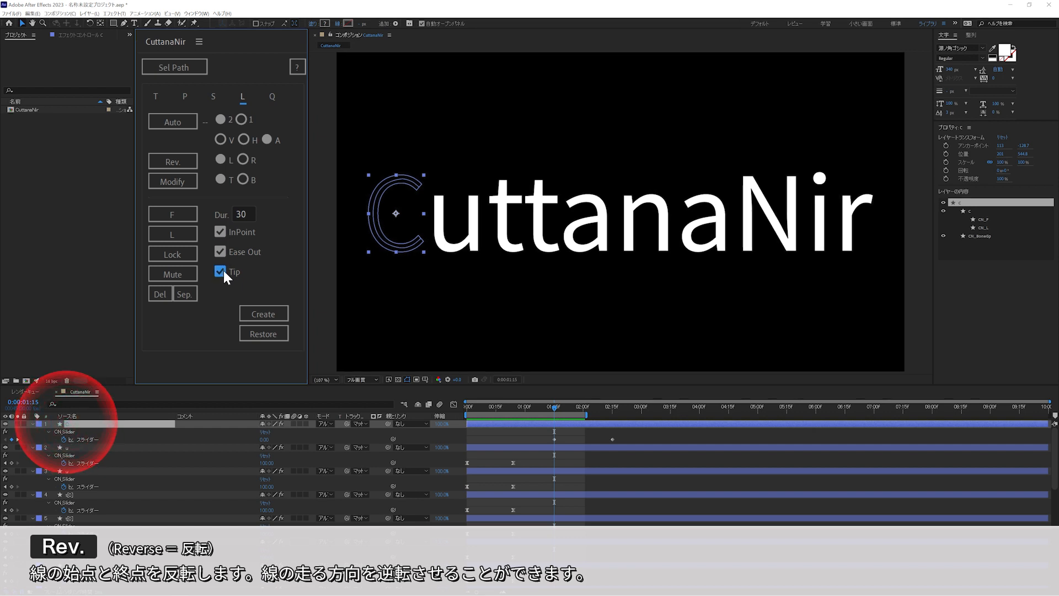
pyautogui.click(172, 162)
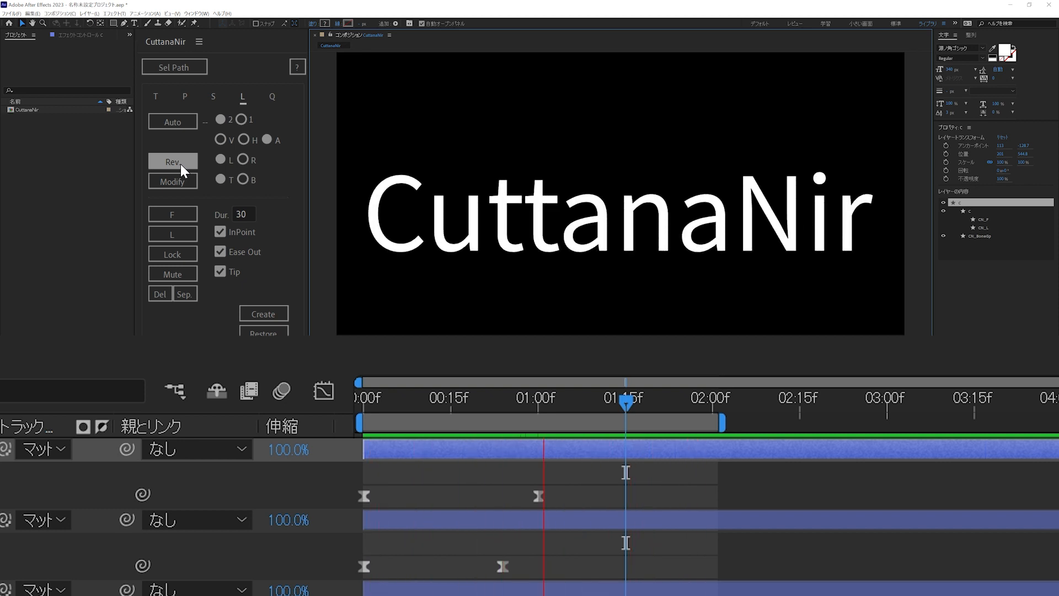
# Step: Reverse the drawing direction of the C stroke with Rev. and preview the animation
pyautogui.press('space')
pyautogui.click(180, 163)
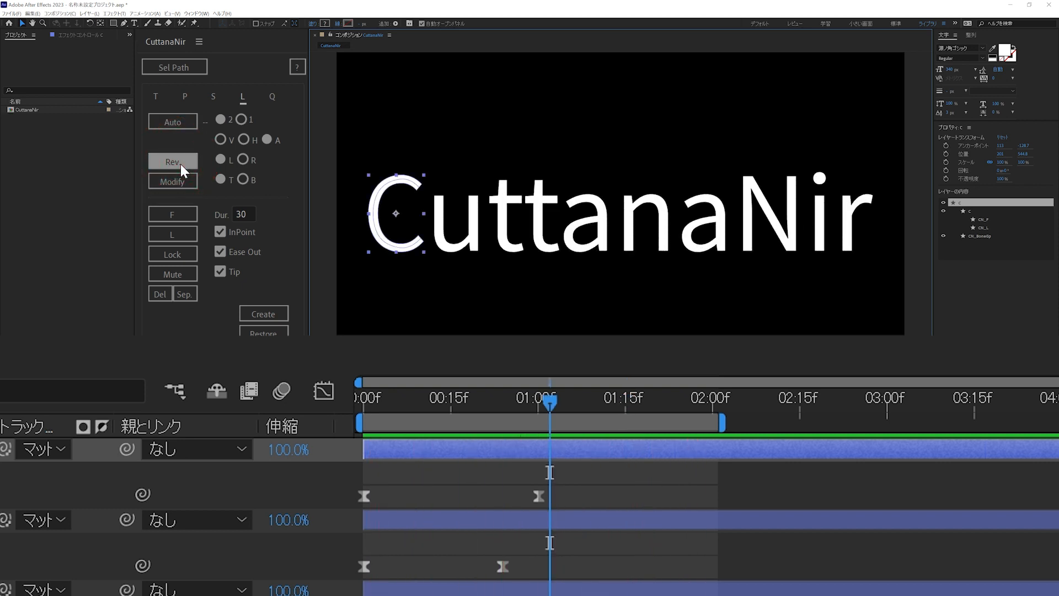
pyautogui.click(181, 164)
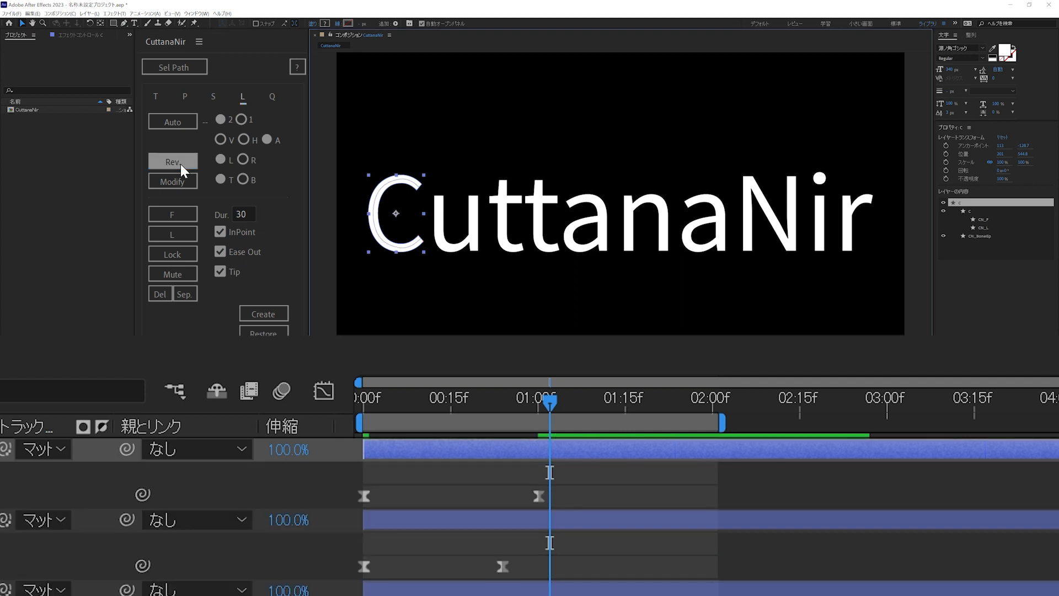
pyautogui.press('space')
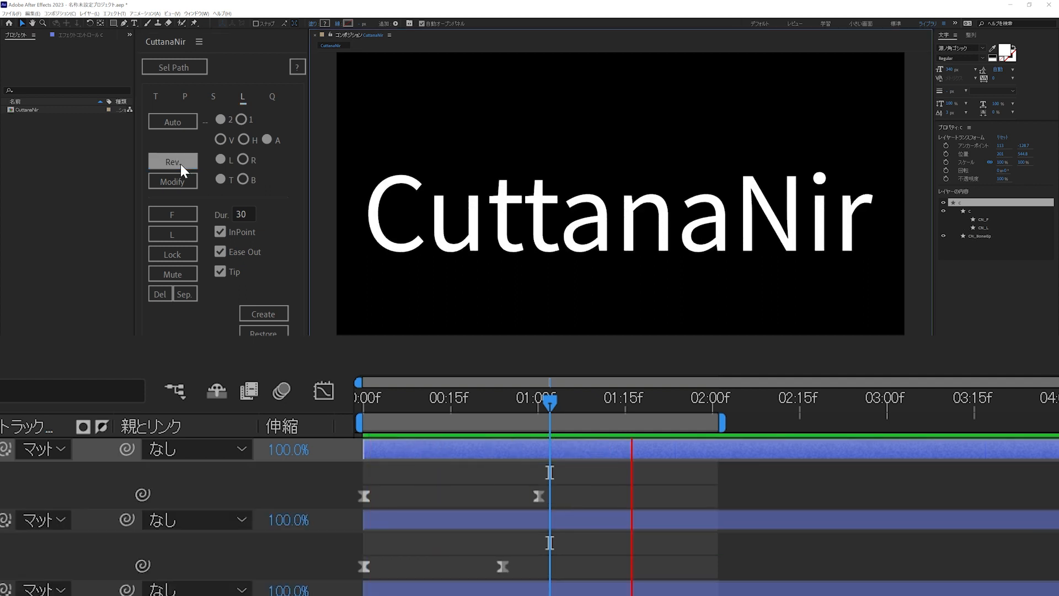
pyautogui.press('space')
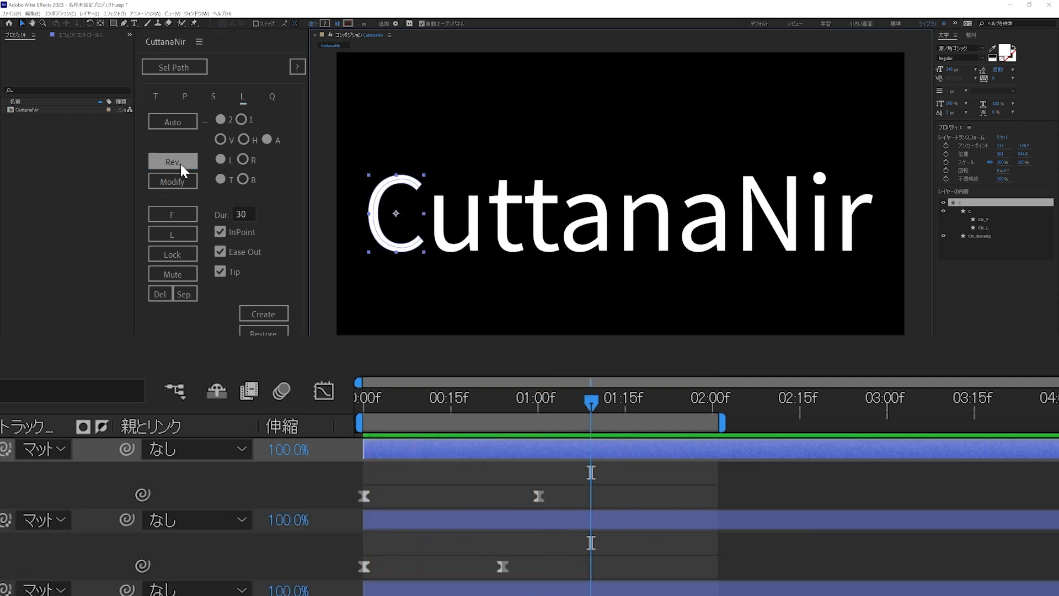
# Step: Go to 0:00:00:08, show the C layer's effect controls, and try different CN_Slider values on the stroke
pyautogui.moveTo(474, 408); pyautogui.dragTo(483, 409)
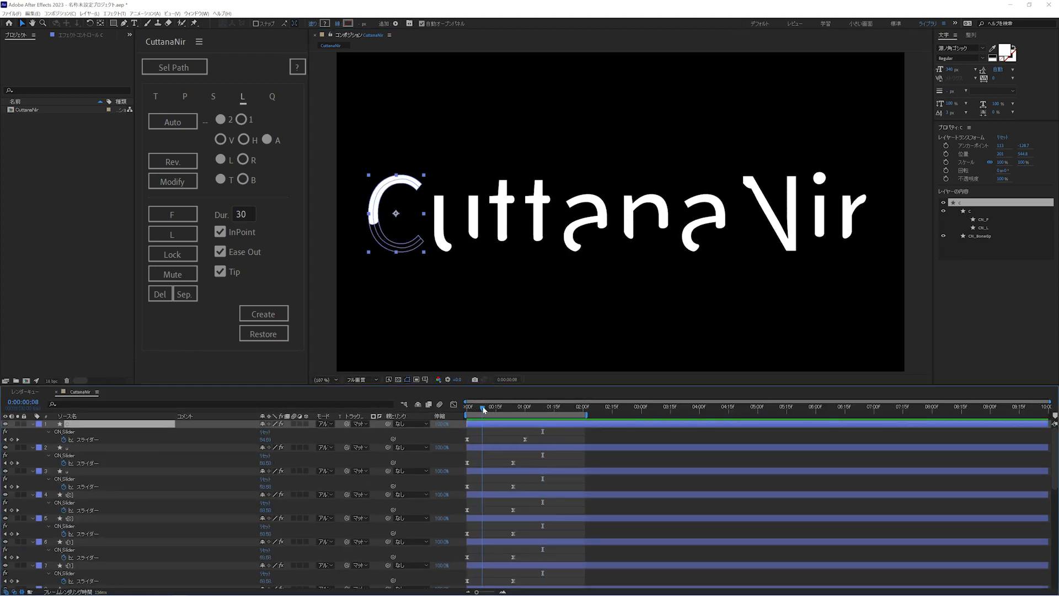
pyautogui.click(396, 214)
pyautogui.click(621, 212)
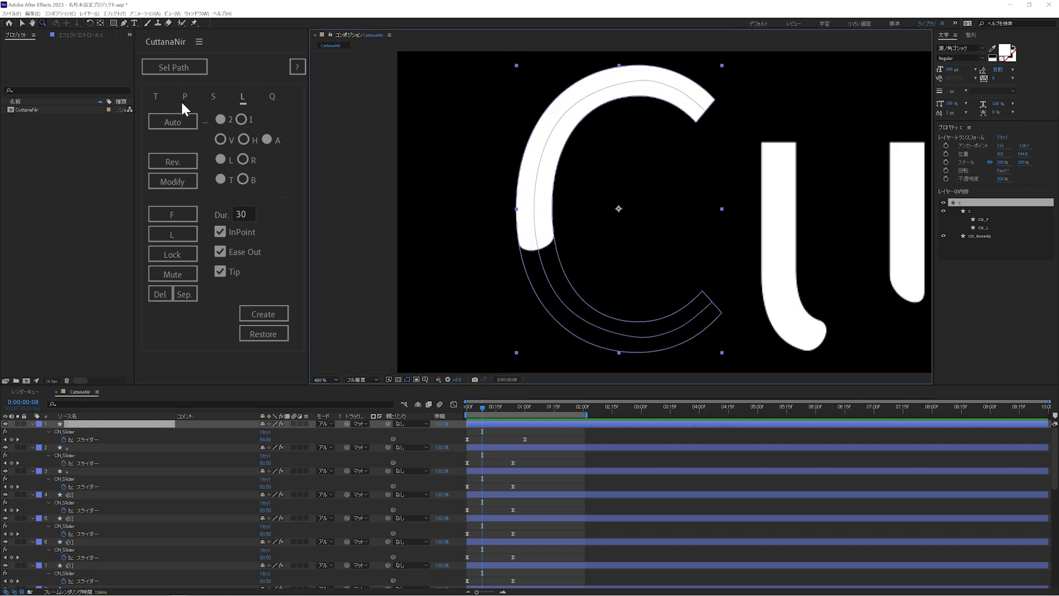
pyautogui.click(85, 36)
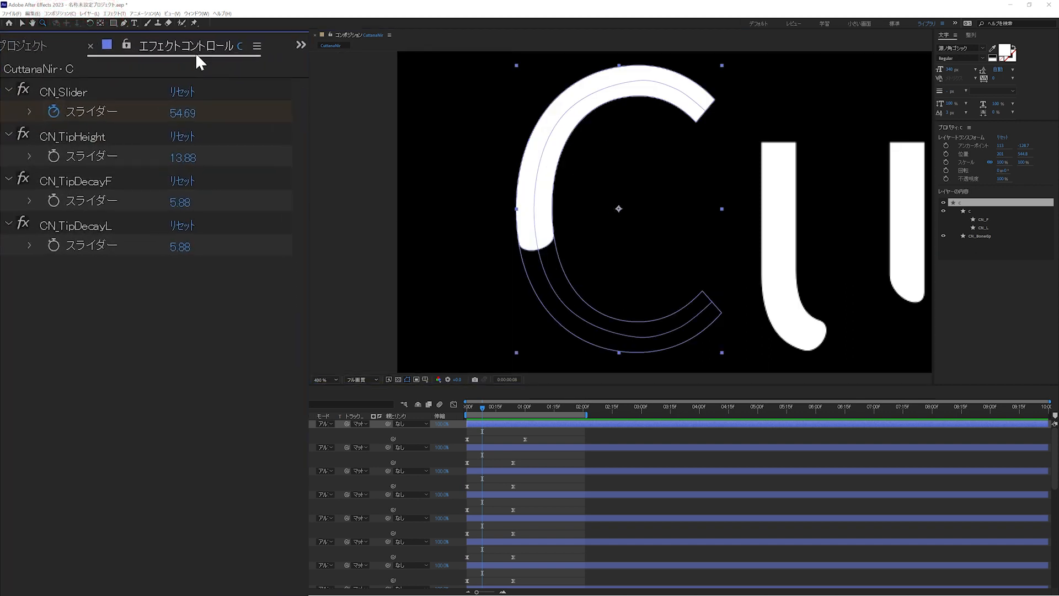
pyautogui.press('v')
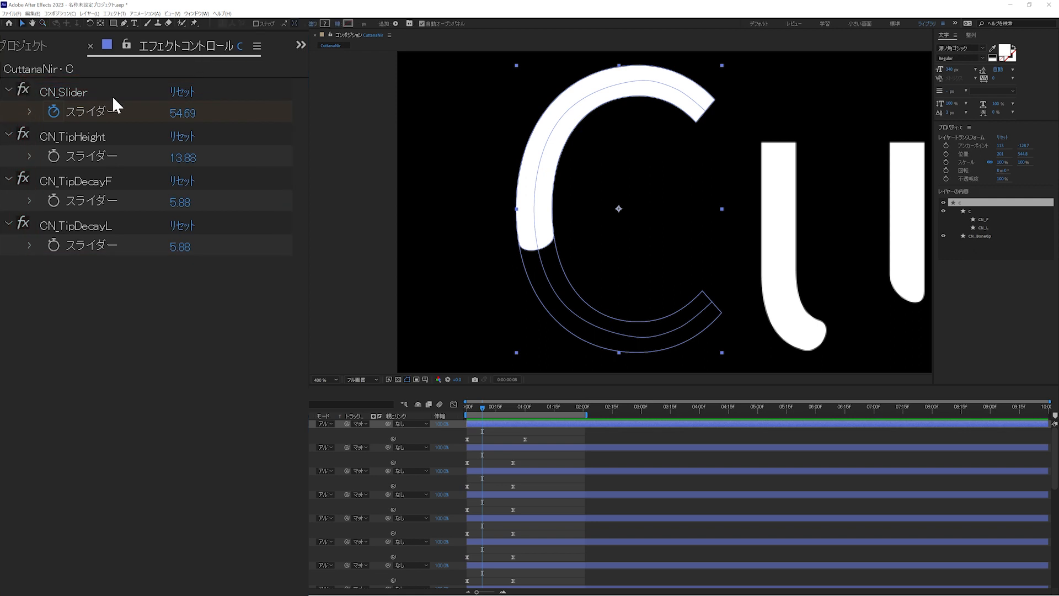
pyautogui.moveTo(188, 119)
pyautogui.mouseDown()
pyautogui.moveTo(137, 119)
pyautogui.moveTo(251, 136)
pyautogui.mouseUp()
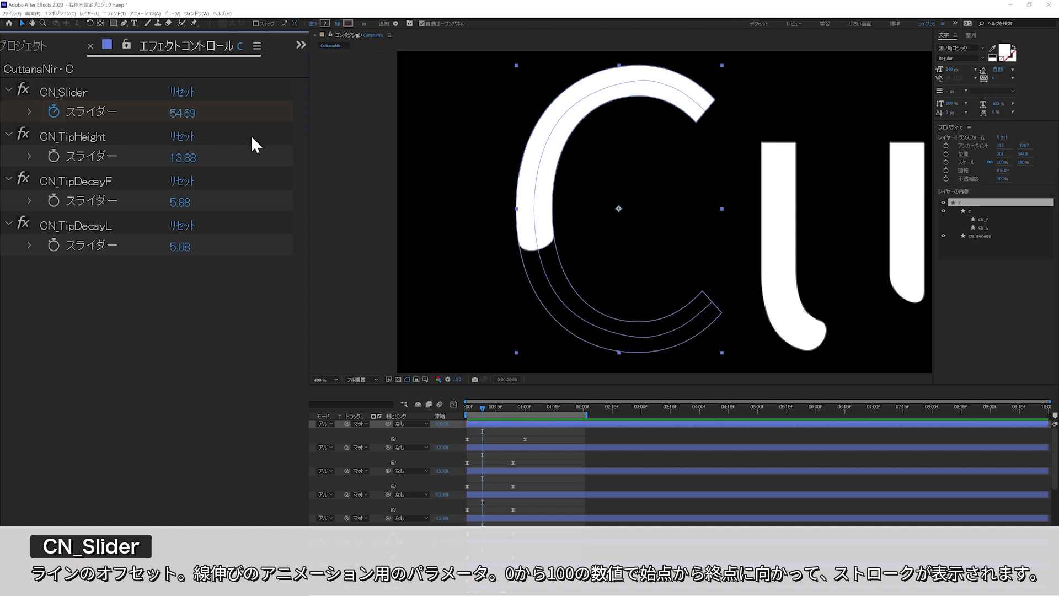
# Step: Try CN_TipHeight on the C stroke at 0 and at higher values
pyautogui.click(189, 156)
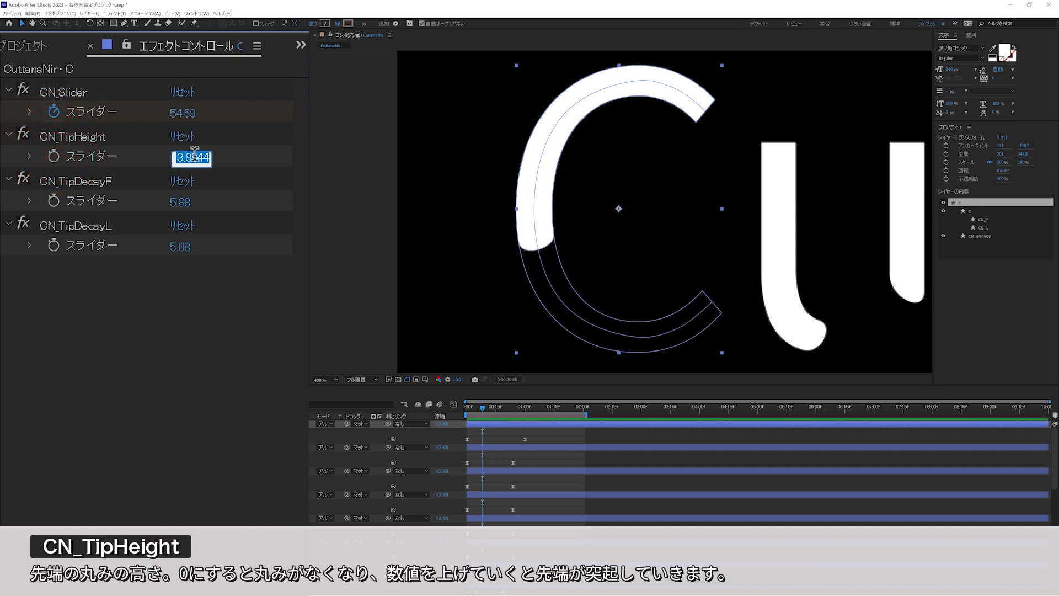
pyautogui.write('0')
pyautogui.press('Return')
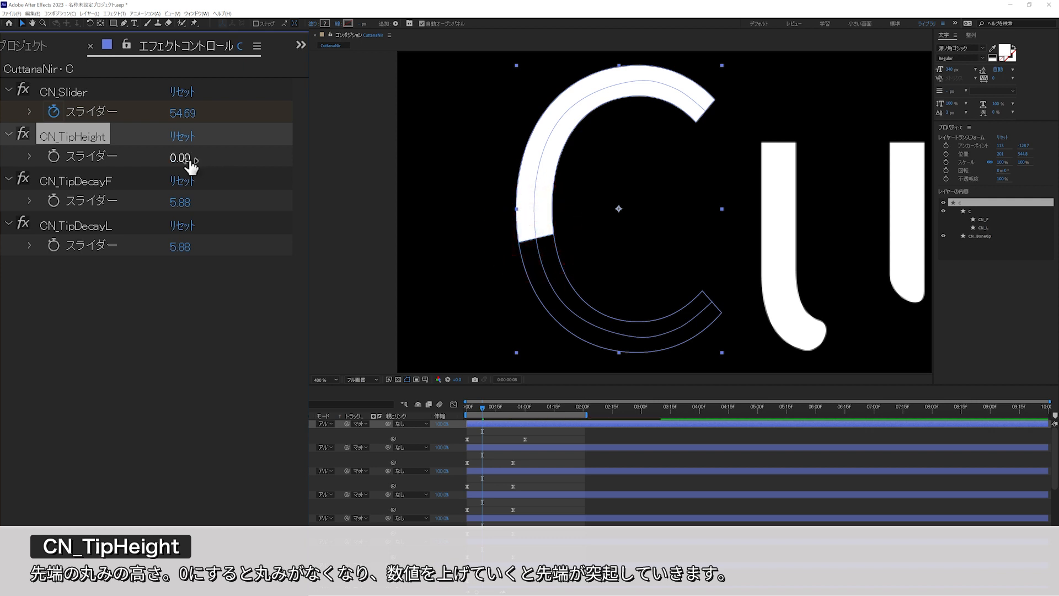
pyautogui.moveTo(184, 158); pyautogui.dragTo(279, 175)
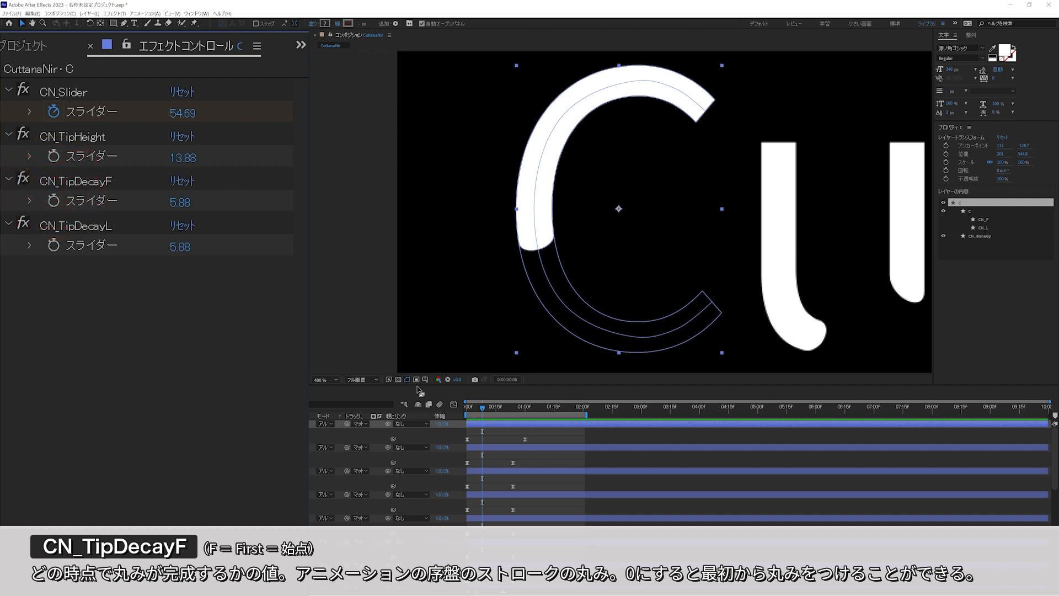
# Step: Set CN_TipDecayF to 0 on the C layer with the playhead at 0:00:00:01
pyautogui.moveTo(483, 412); pyautogui.dragTo(470, 412)
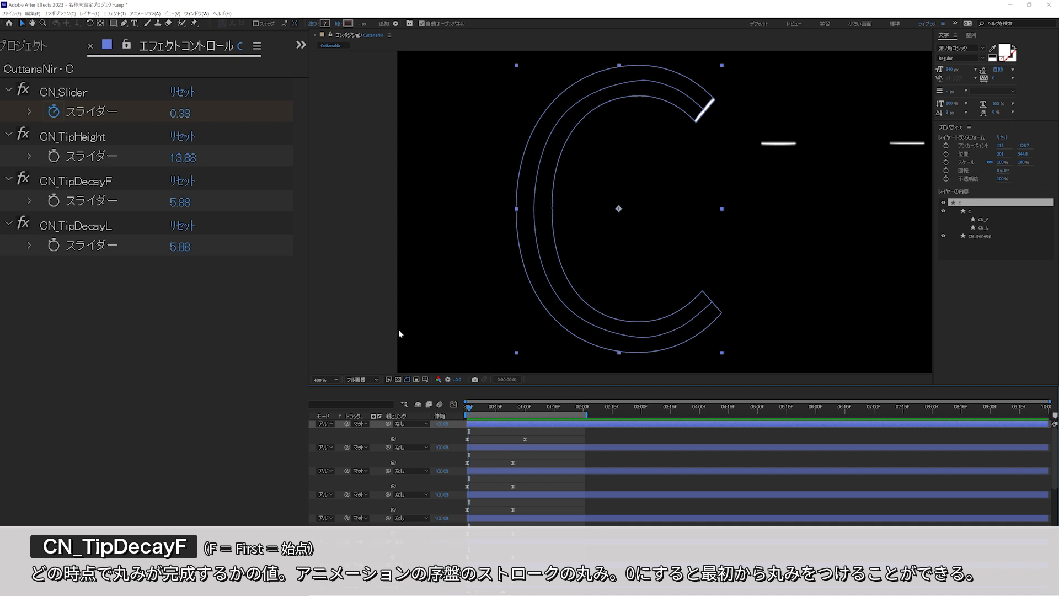
pyautogui.click(186, 206)
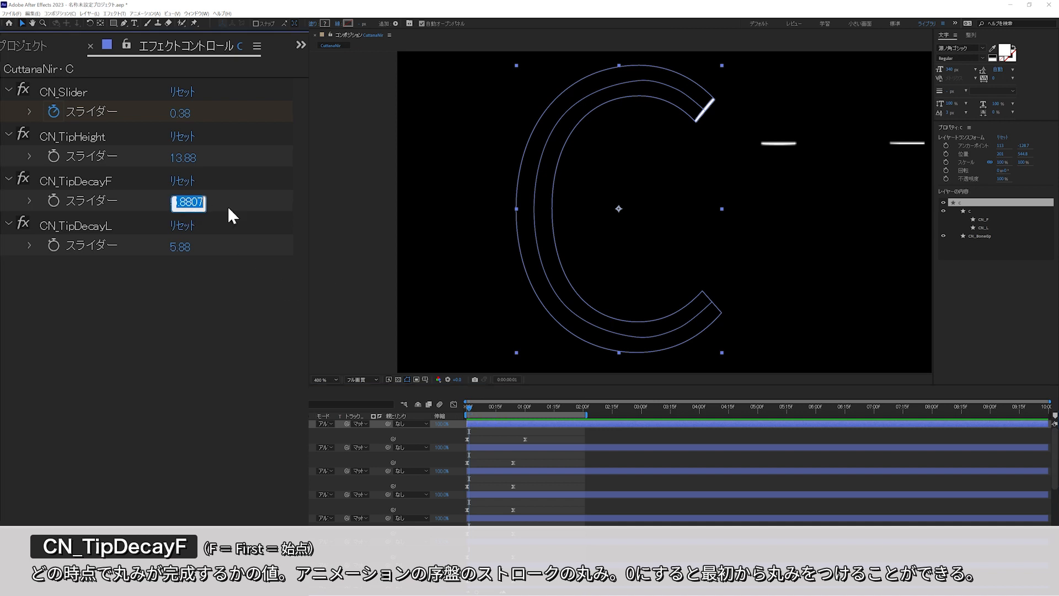
pyautogui.write('0')
pyautogui.press('Return')
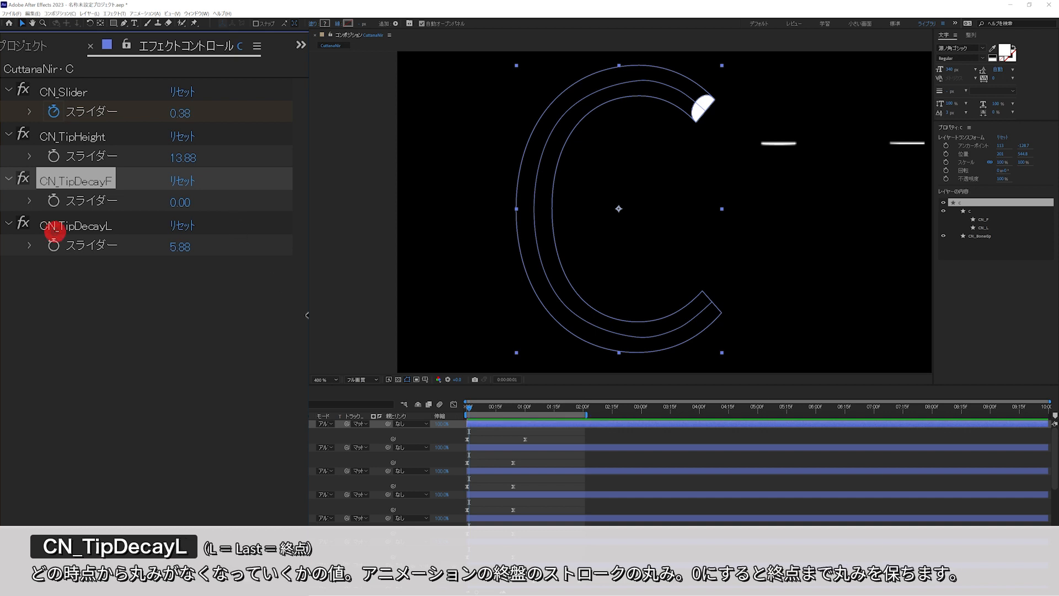
# Step: Set CN_TipDecayL to 0 on the C layer at 0:00:00:23 and return the playhead to 0:00:00:08
pyautogui.click(520, 407)
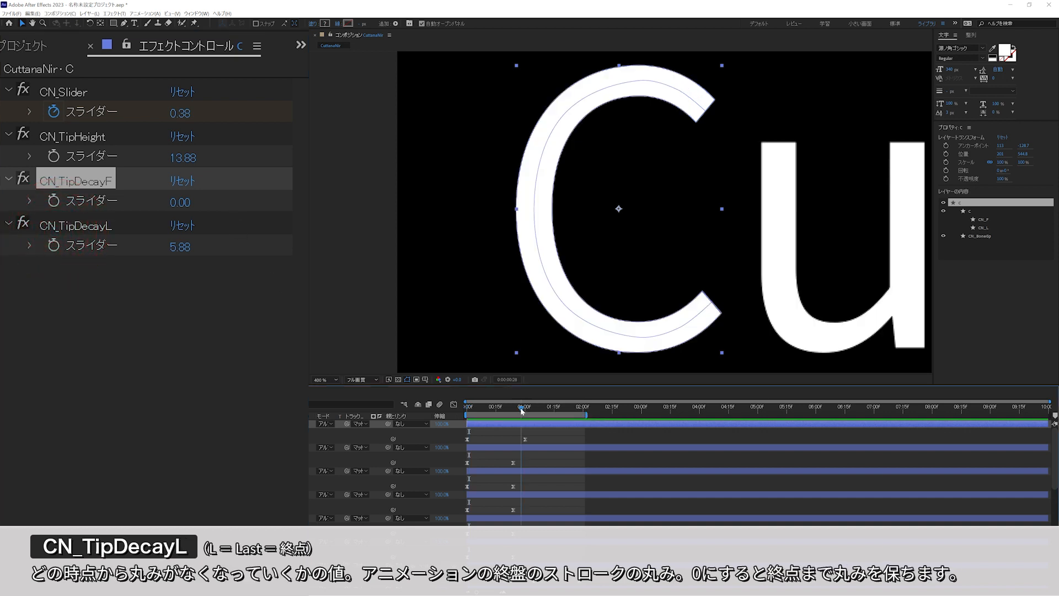
pyautogui.moveTo(516, 407); pyautogui.dragTo(511, 407)
pyautogui.click(189, 247)
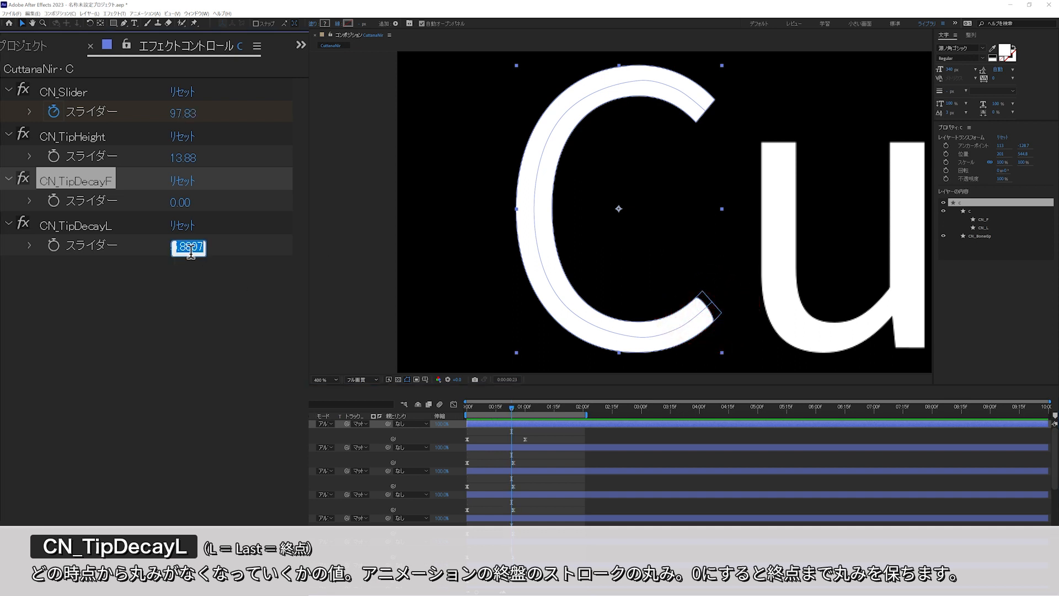
pyautogui.write('0')
pyautogui.press('Return')
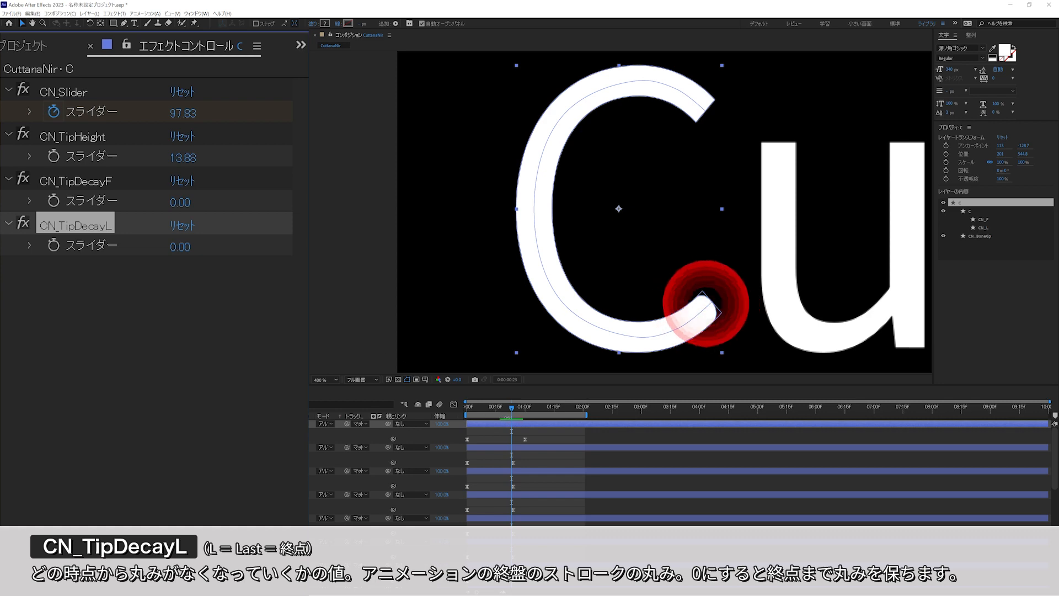
pyautogui.moveTo(511, 408); pyautogui.dragTo(482, 408)
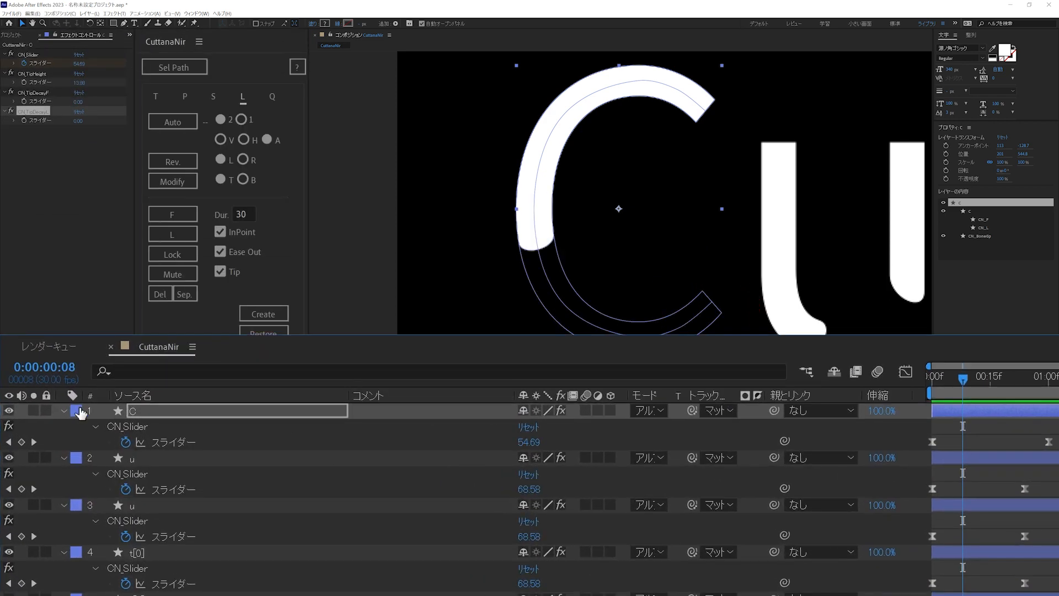
# Step: Expand the CN_Trim settings in layer C's contents and lower the offset (オフセット) to −7°
pyautogui.click(64, 410)
pyautogui.click(96, 441)
pyautogui.click(111, 474)
pyautogui.click(171, 520)
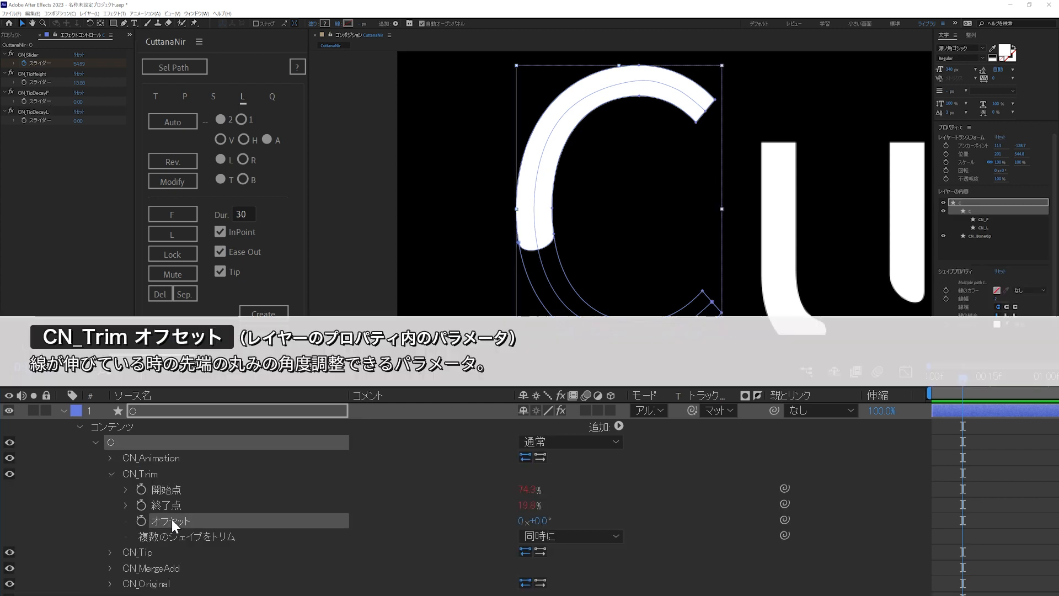
pyautogui.click(541, 521)
pyautogui.write('-5')
pyautogui.press('Return')
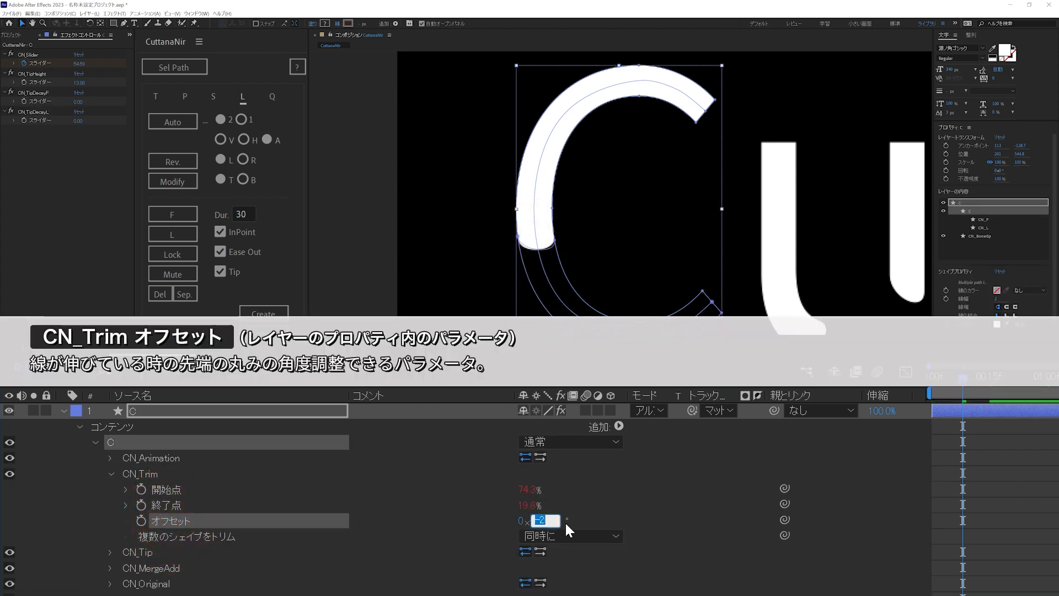
pyautogui.press('Down')
pyautogui.press('Down')
pyautogui.press('Down')
pyautogui.press('Down')
pyautogui.press('Down')
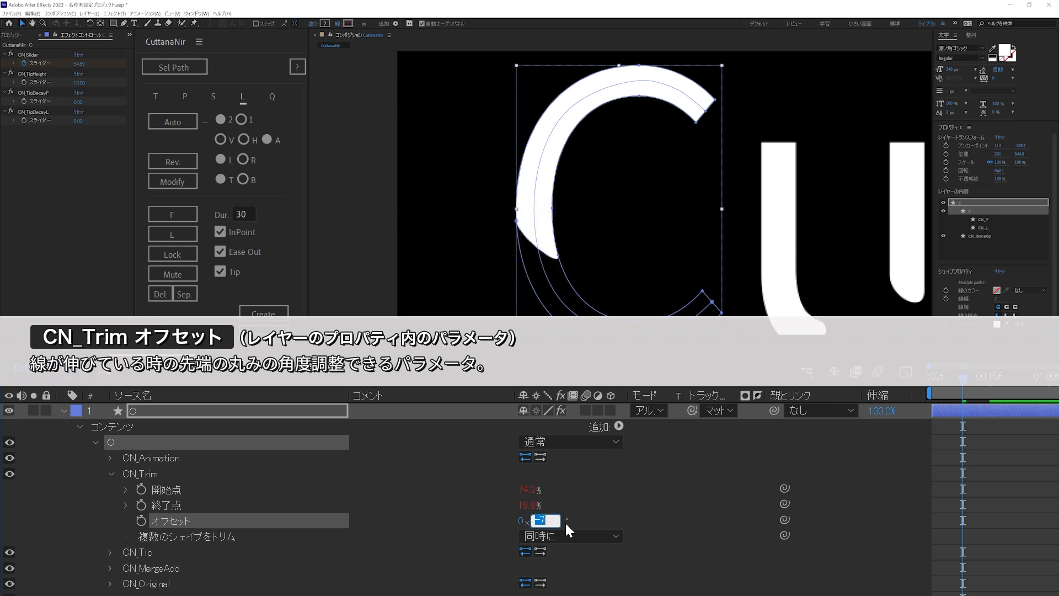
# Step: Raise the CN_Trim offset of layer C one degree at a time past 0° into positive values
pyautogui.press('Up')
pyautogui.press('Up')
pyautogui.press('Up')
pyautogui.press('Up')
pyautogui.press('Up')
pyautogui.press('Up')
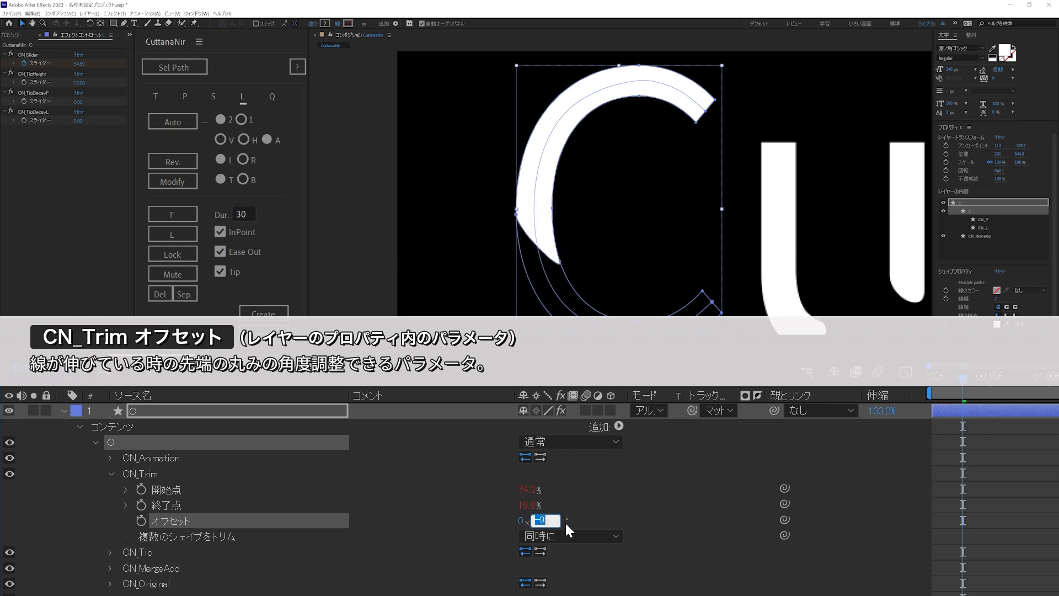
pyautogui.press('Up')
pyautogui.press('Up')
pyautogui.press('Up')
pyautogui.press('Up')
pyautogui.press('Up')
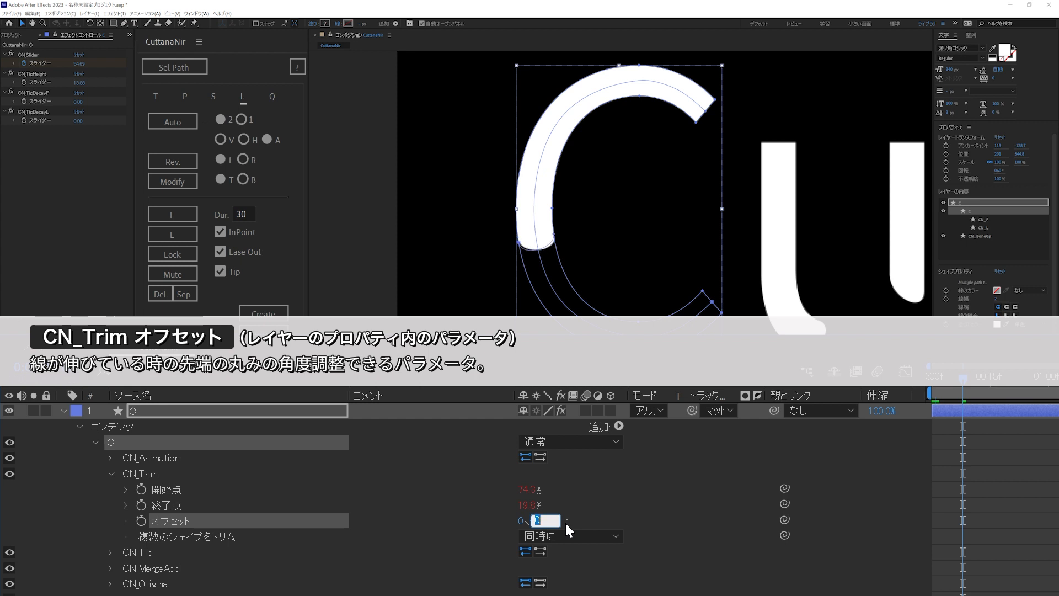
pyautogui.press('Up')
pyautogui.press('Up')
pyautogui.press('Up')
pyautogui.press('Up')
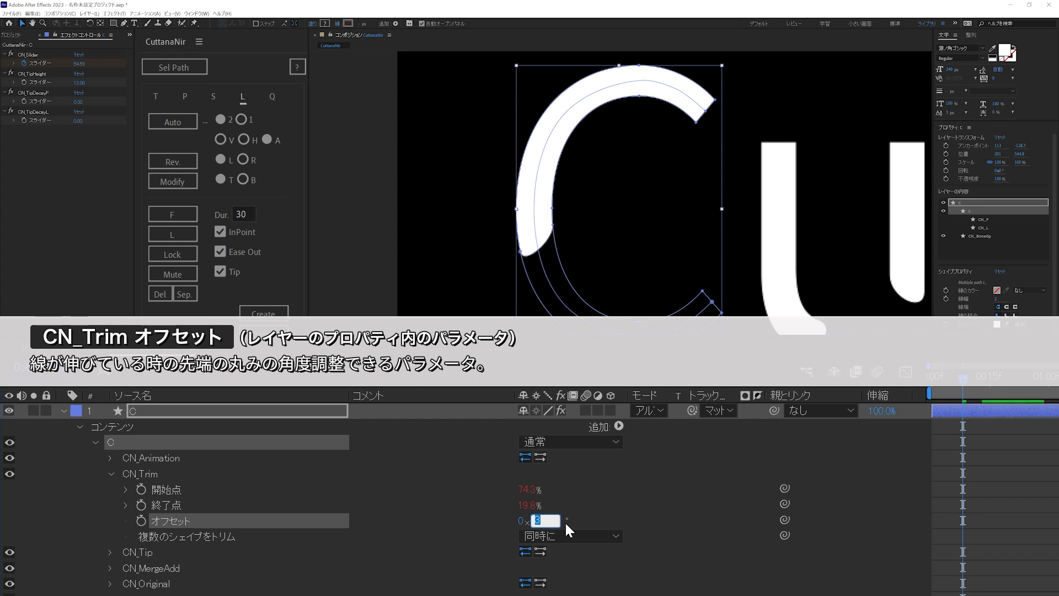
pyautogui.press('Up')
pyautogui.press('Up')
pyautogui.press('Up')
pyautogui.press('Up')
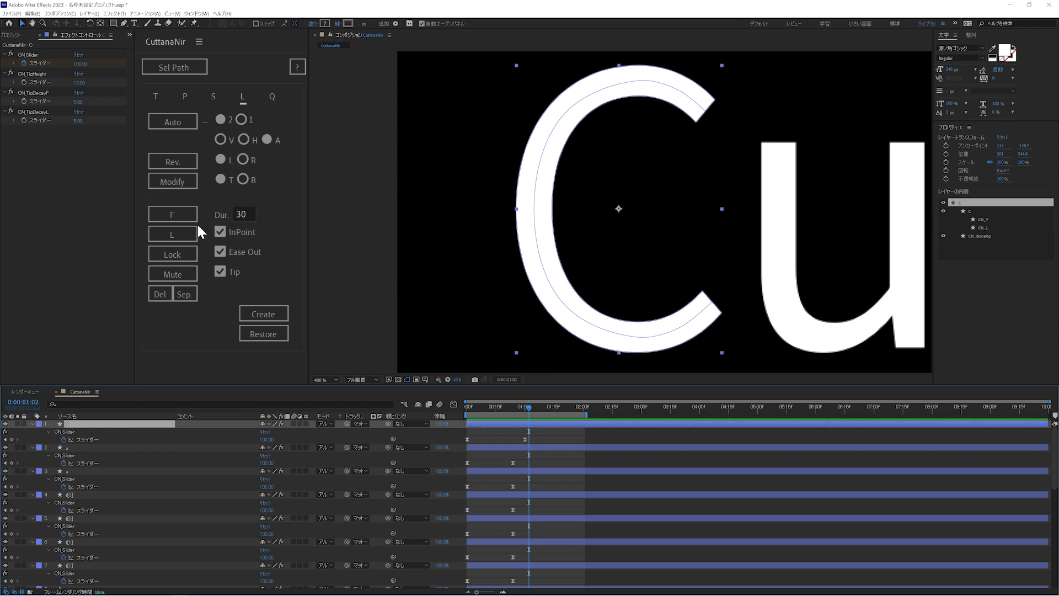
# Step: Return layer C to its editable marked state with Modify and delete its start and end marks
pyautogui.click(184, 187)
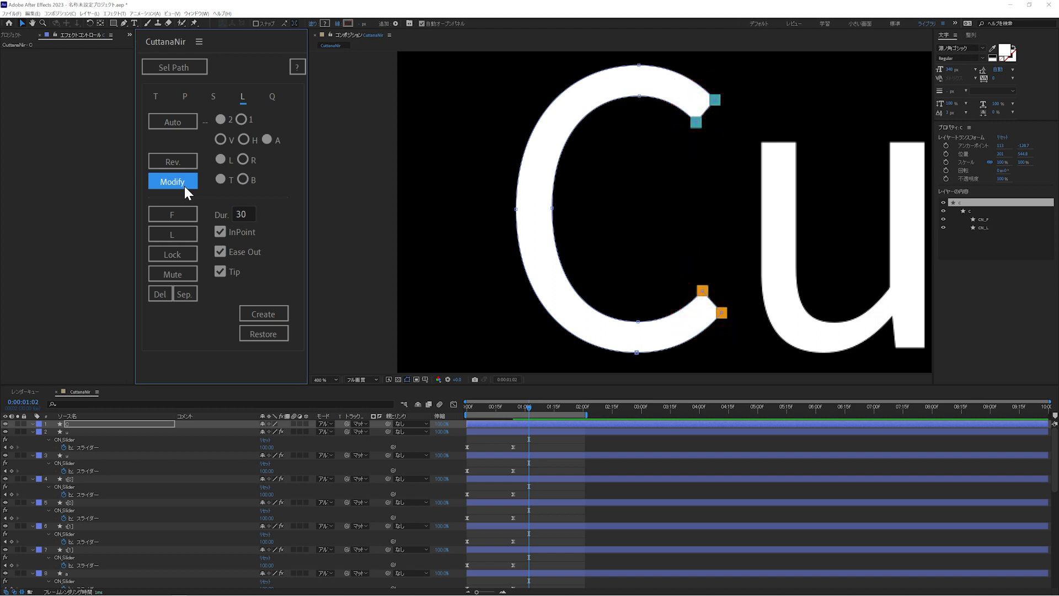
pyautogui.click(164, 291)
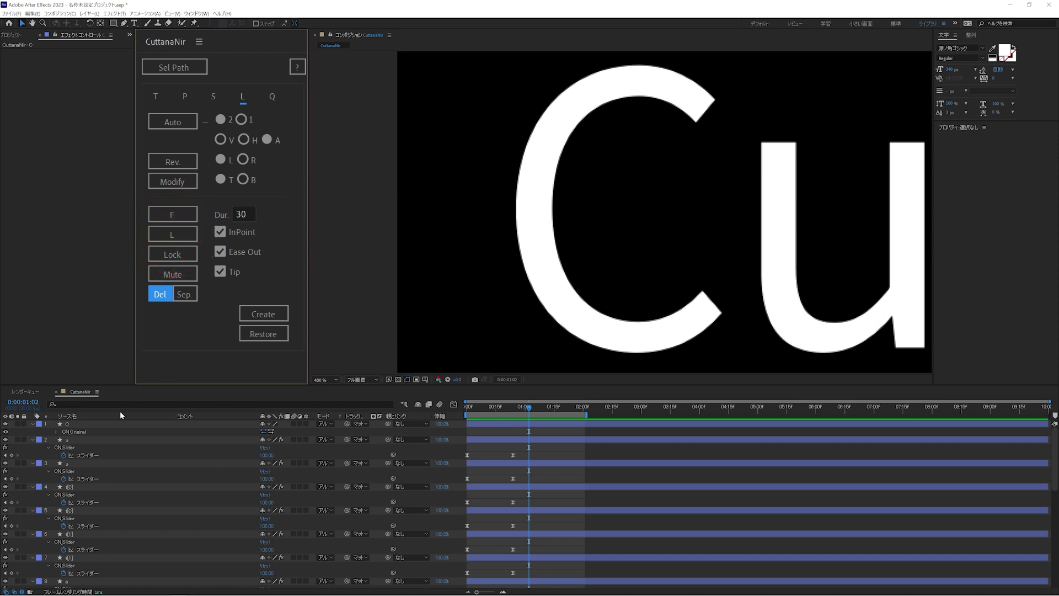
# Step: Select layer C's path, marking the two upper tip points as first (F) and the two lower tip points as last (L)
pyautogui.click(114, 424)
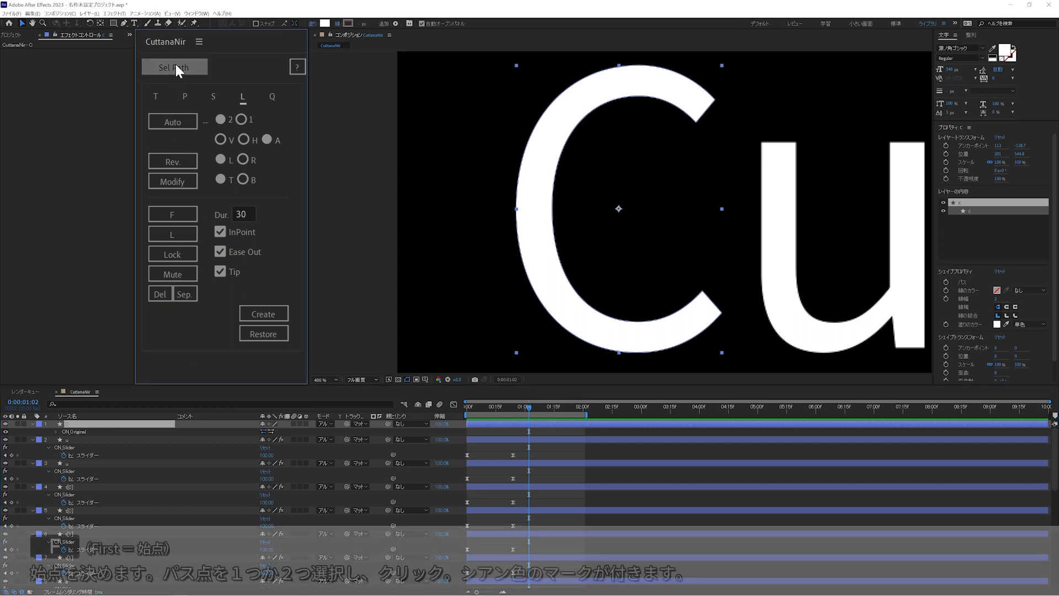
pyautogui.click(176, 65)
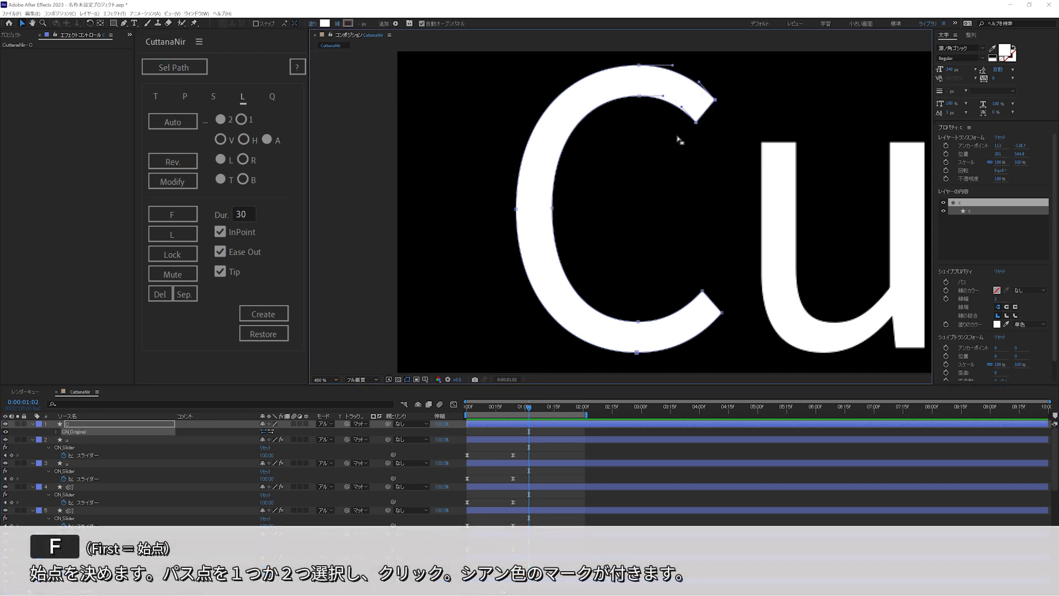
pyautogui.click(195, 216)
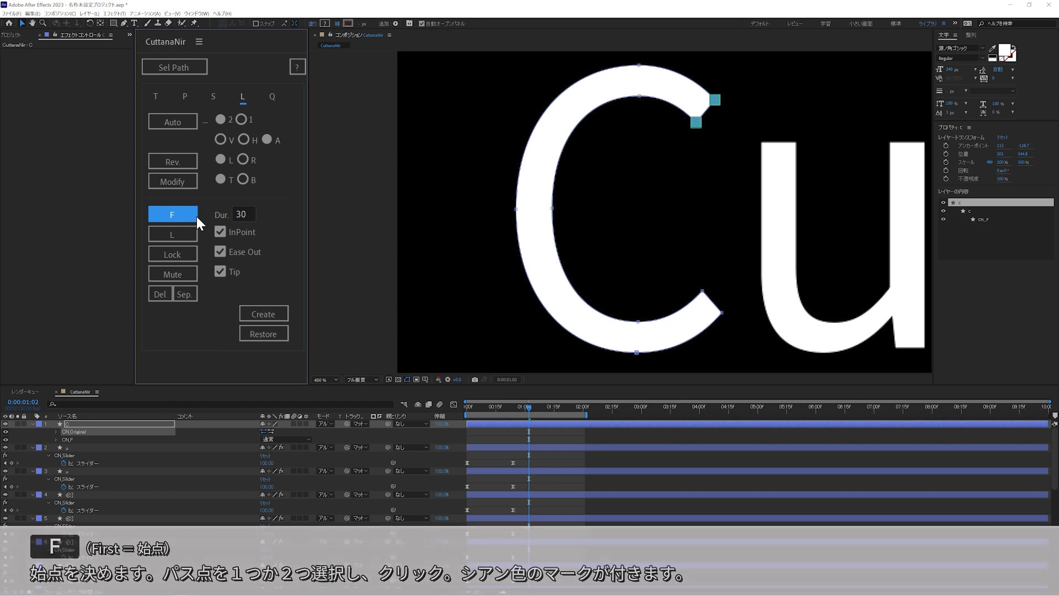
pyautogui.moveTo(731, 262); pyautogui.dragTo(692, 337)
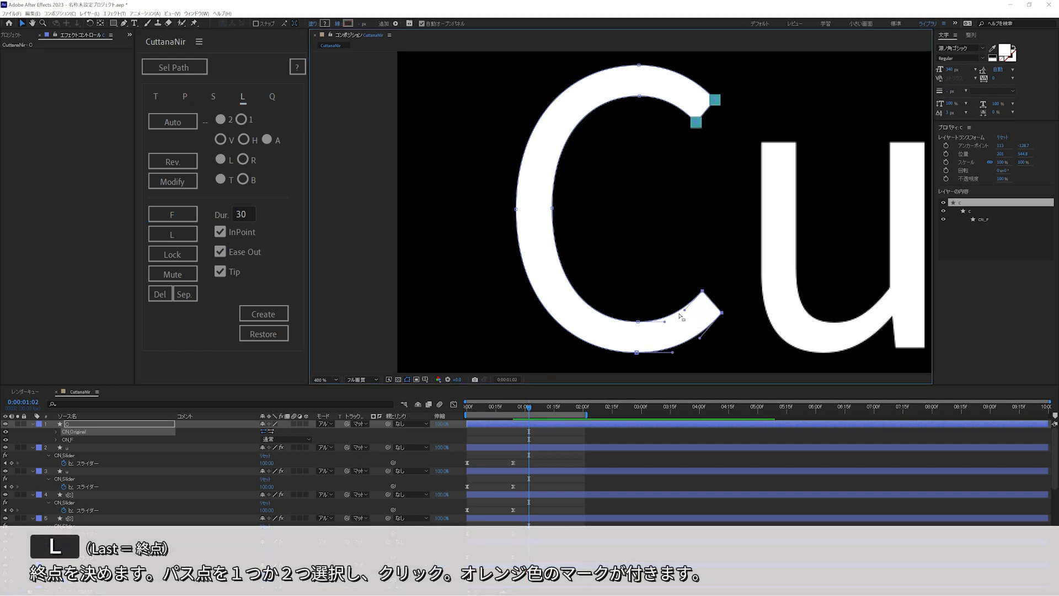
pyautogui.click(192, 235)
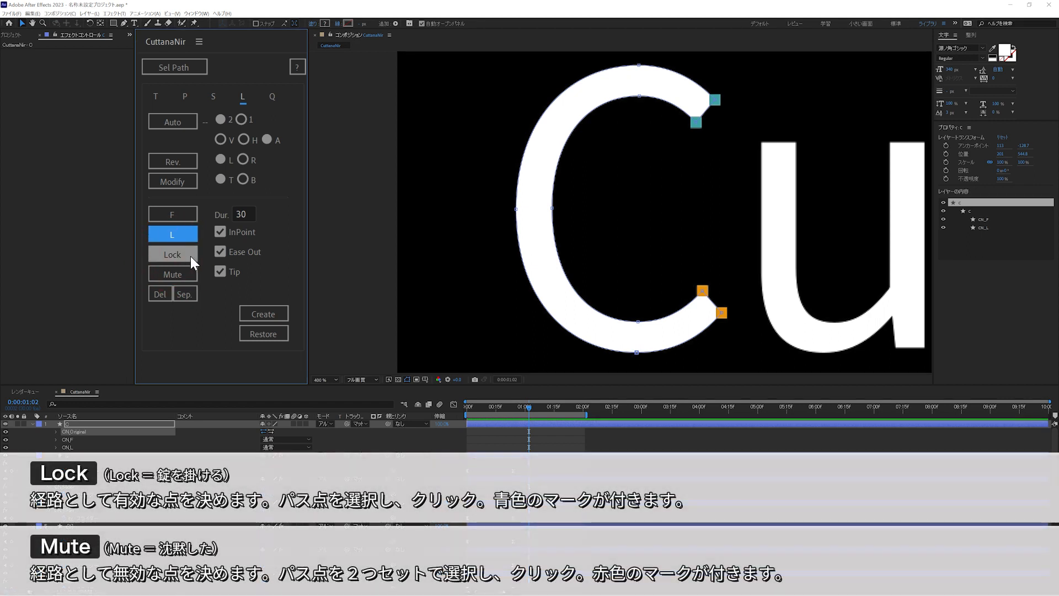
# Step: Delete the first marks from the C's two upper tip points and mark those points as first (F) again
pyautogui.click(186, 272)
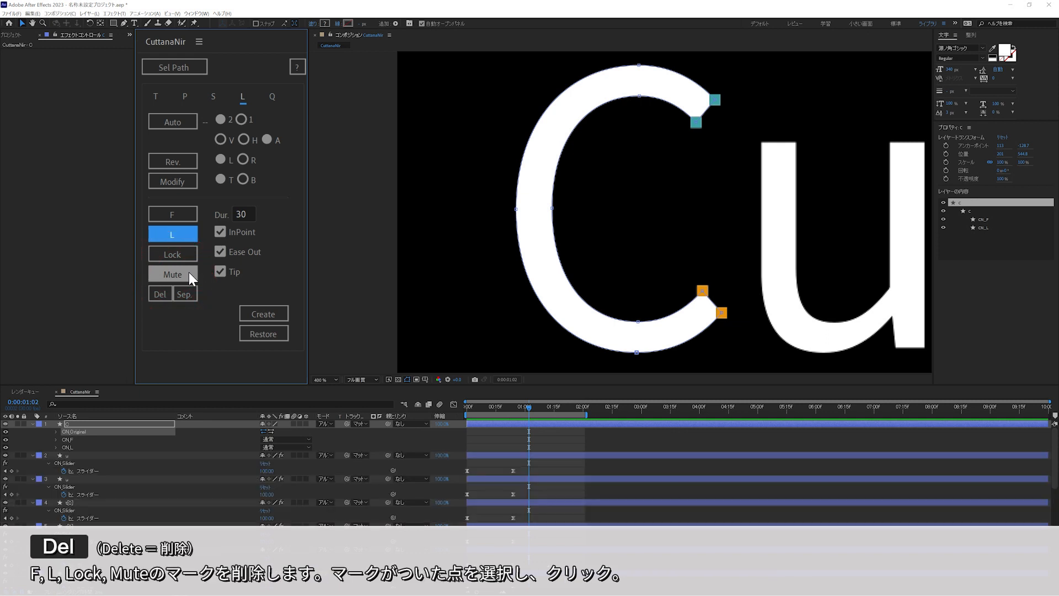
pyautogui.click(160, 294)
pyautogui.moveTo(746, 84); pyautogui.dragTo(686, 147)
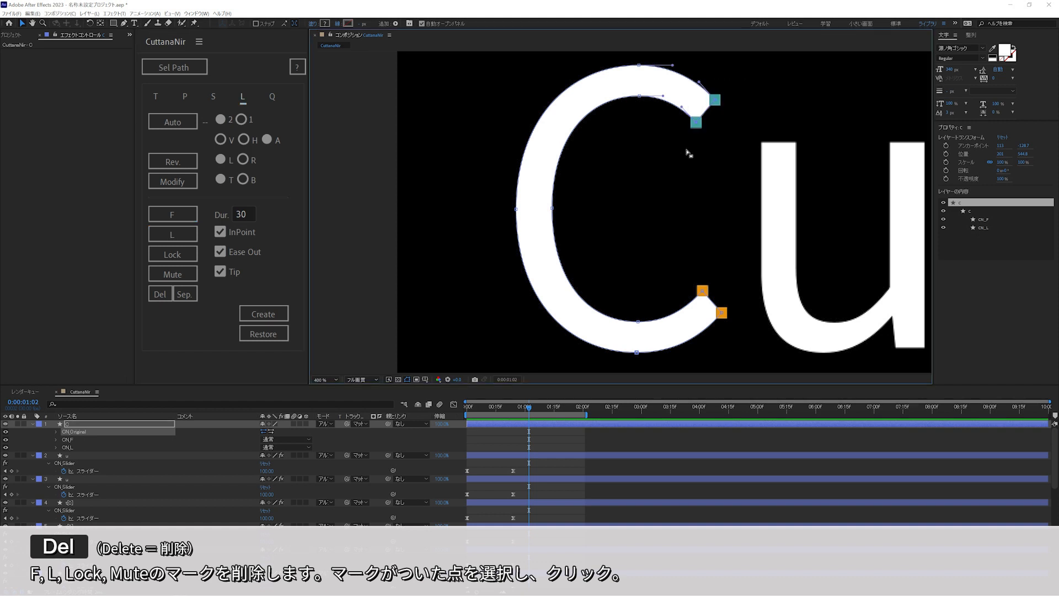
pyautogui.click(163, 297)
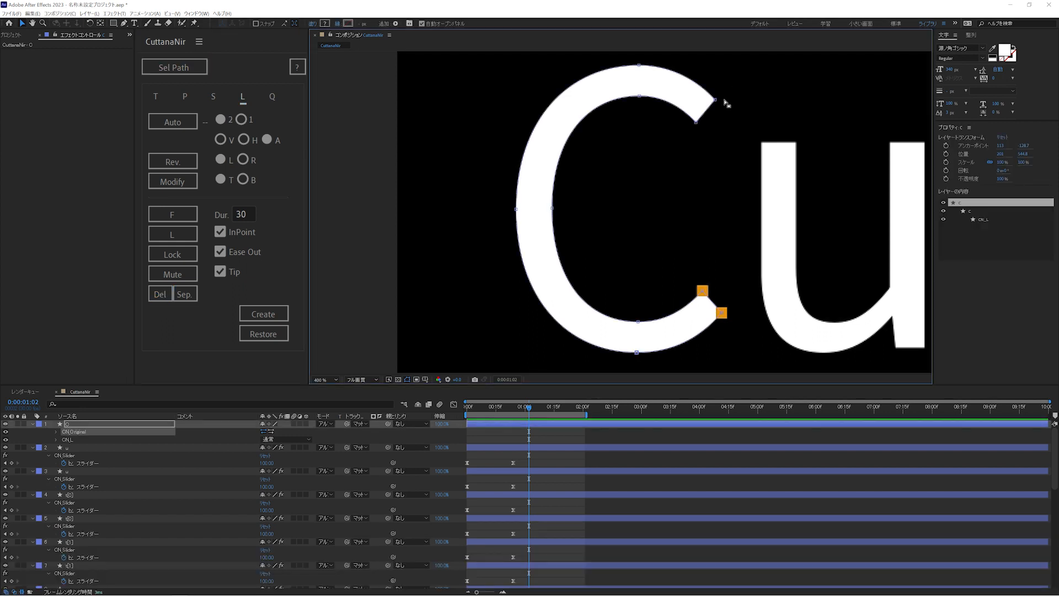
pyautogui.moveTo(736, 88); pyautogui.dragTo(672, 143)
pyautogui.click(186, 218)
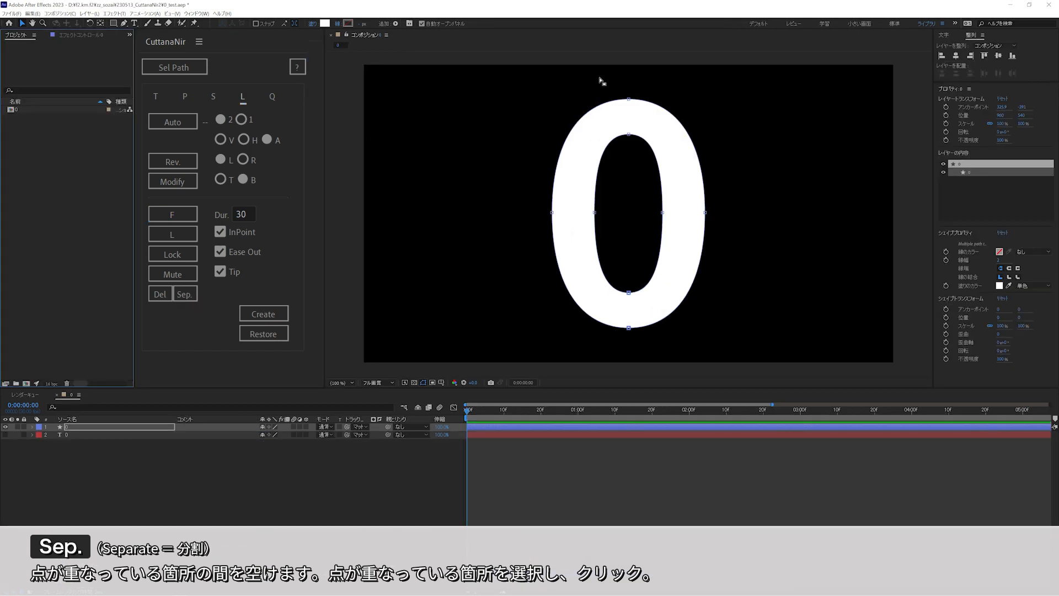
# Step: Cut the 0's outline at its top with Smooth enabled and separate the overlapping points into a gap
pyautogui.click(185, 96)
pyautogui.click(177, 124)
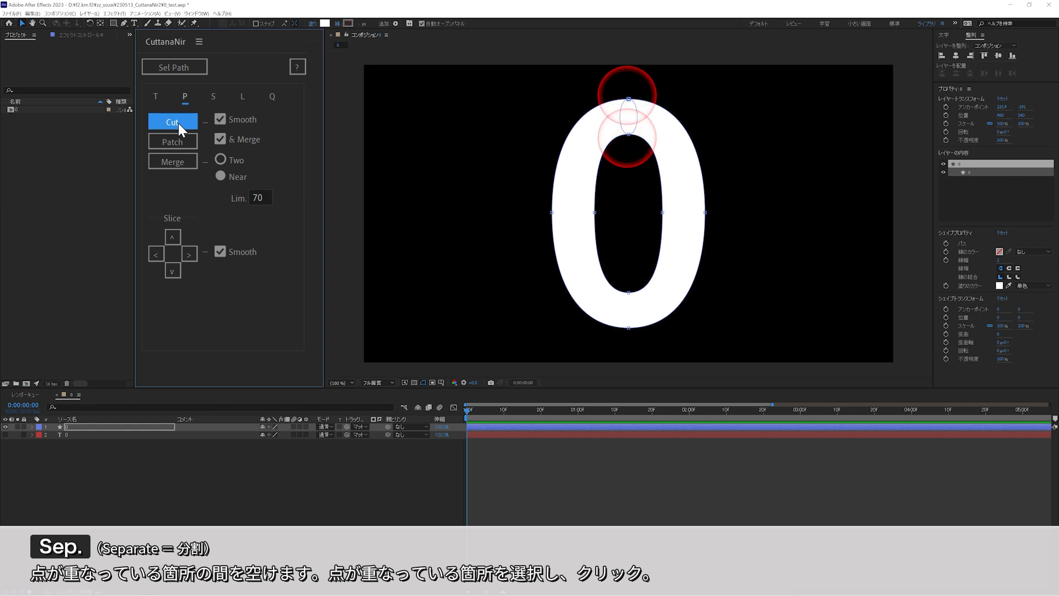
pyautogui.click(242, 96)
pyautogui.moveTo(614, 91); pyautogui.dragTo(639, 160)
pyautogui.click(186, 293)
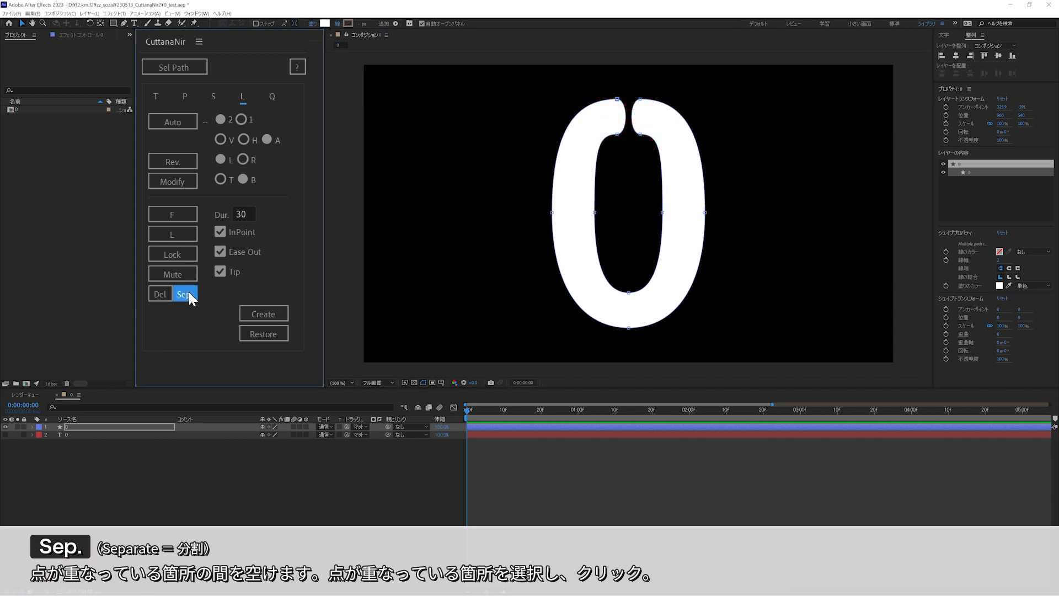
# Step: Mark the points left of the 0's gap as first and those right of it as last, and create the line animation
pyautogui.moveTo(598, 78); pyautogui.dragTo(631, 149)
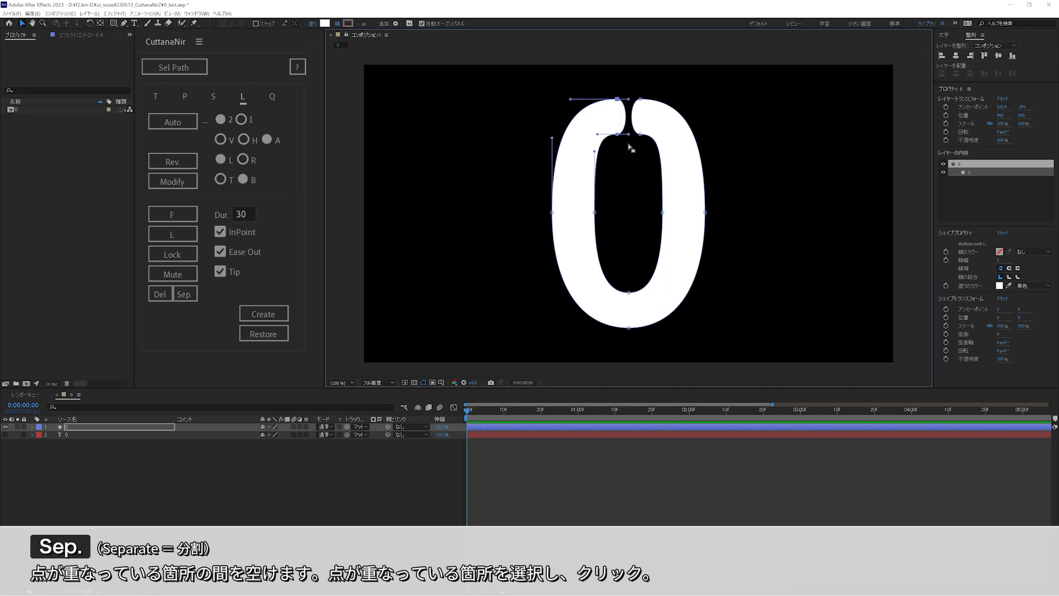
pyautogui.click(174, 215)
pyautogui.click(190, 232)
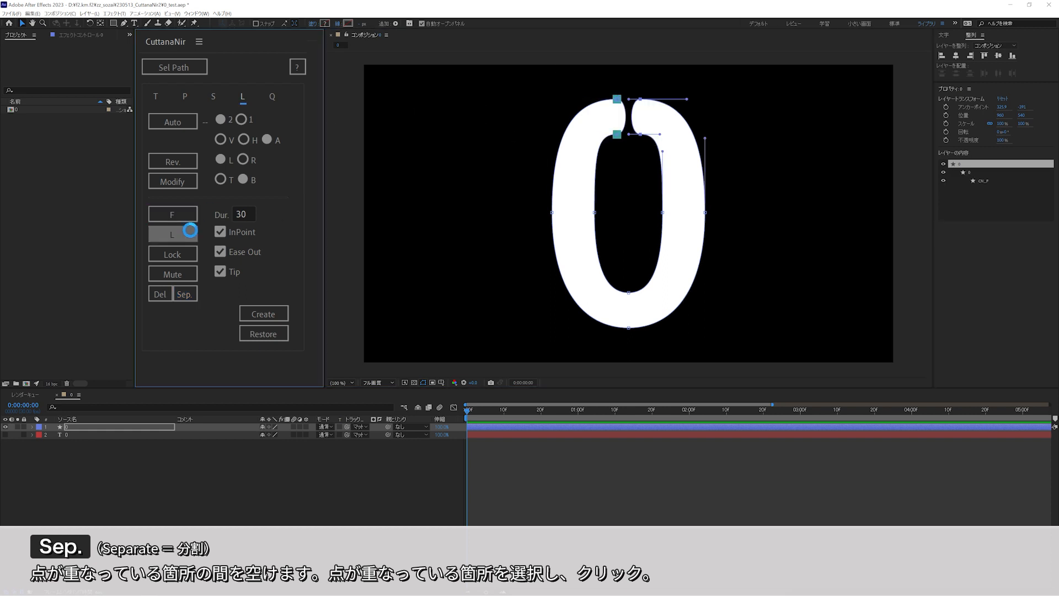
pyautogui.click(266, 307)
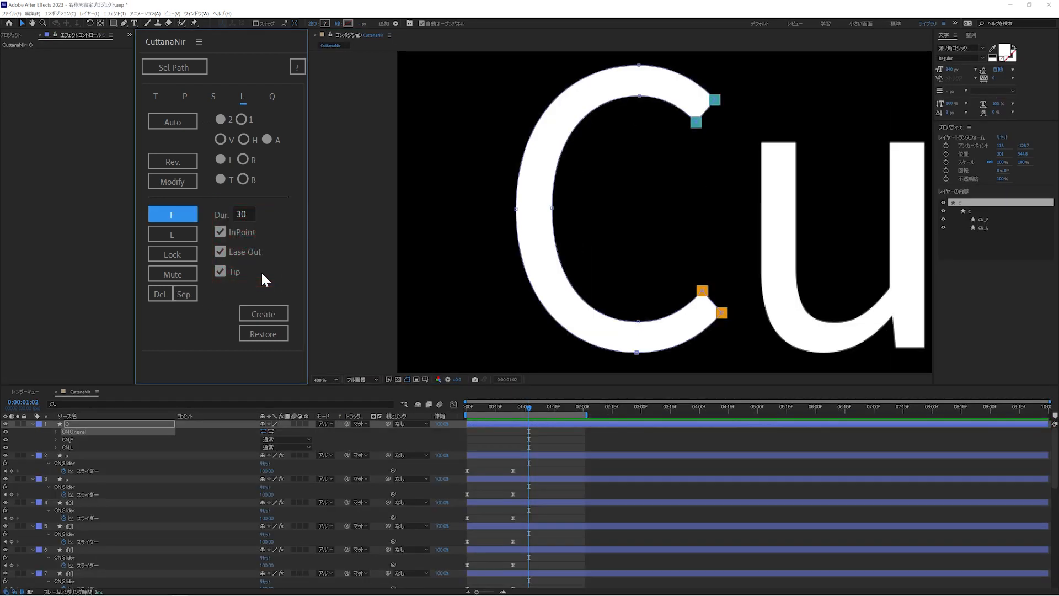
# Step: Create the C's line animation with a duration of 30 and InPoint, Ease Out and Tip enabled, and preview it
pyautogui.click(271, 314)
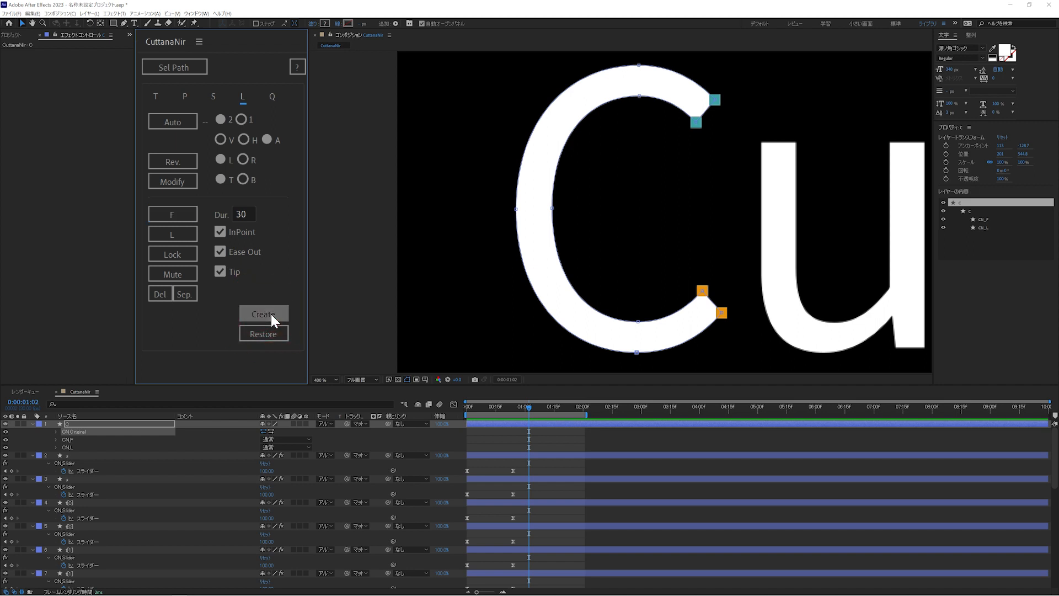
pyautogui.press('u')
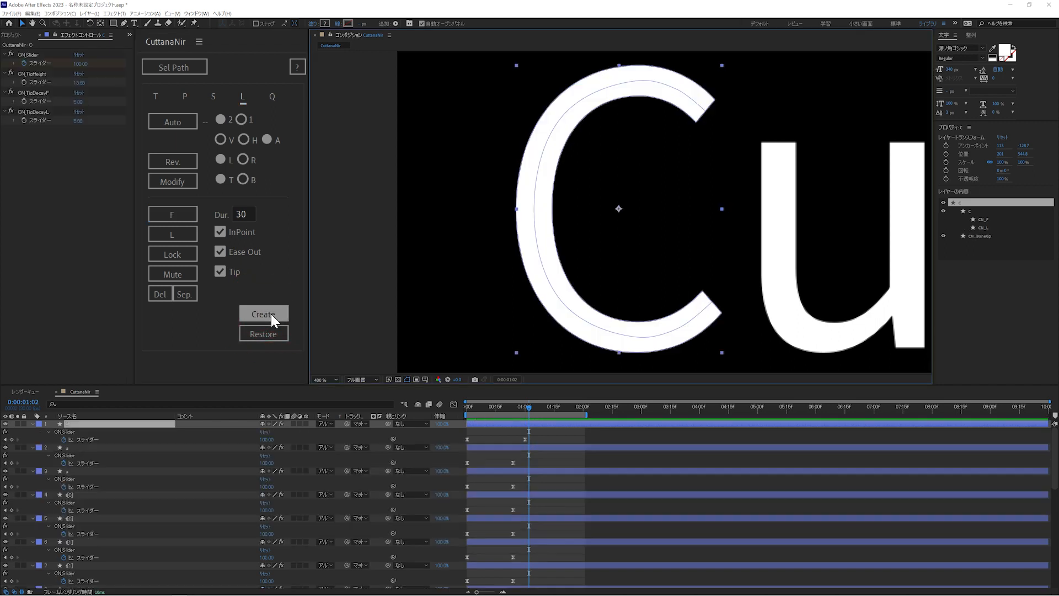
pyautogui.press('space')
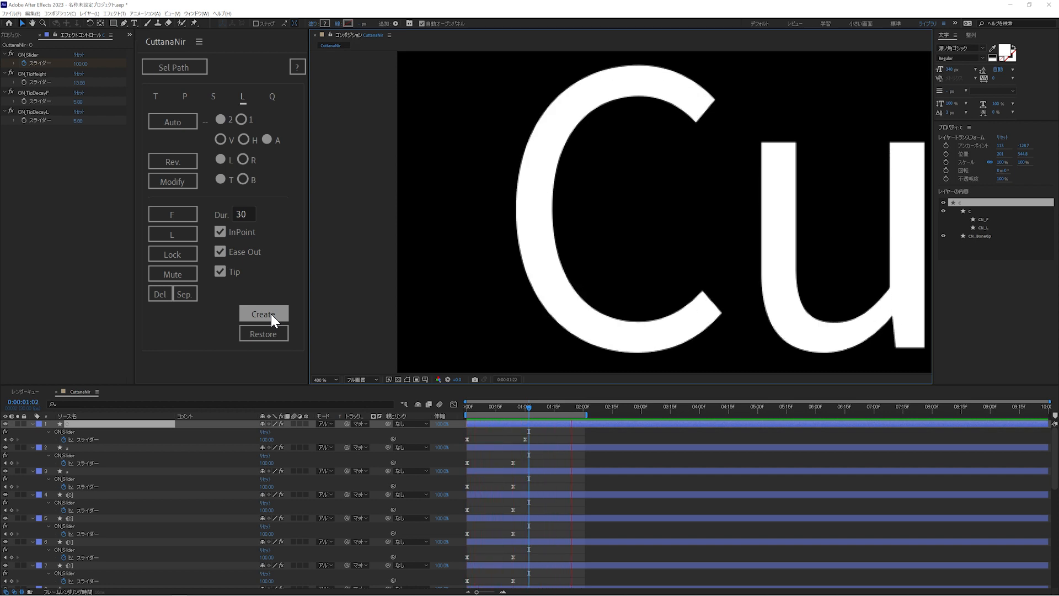
# Step: Restore layer C from the line animation to its original shape
pyautogui.click(271, 331)
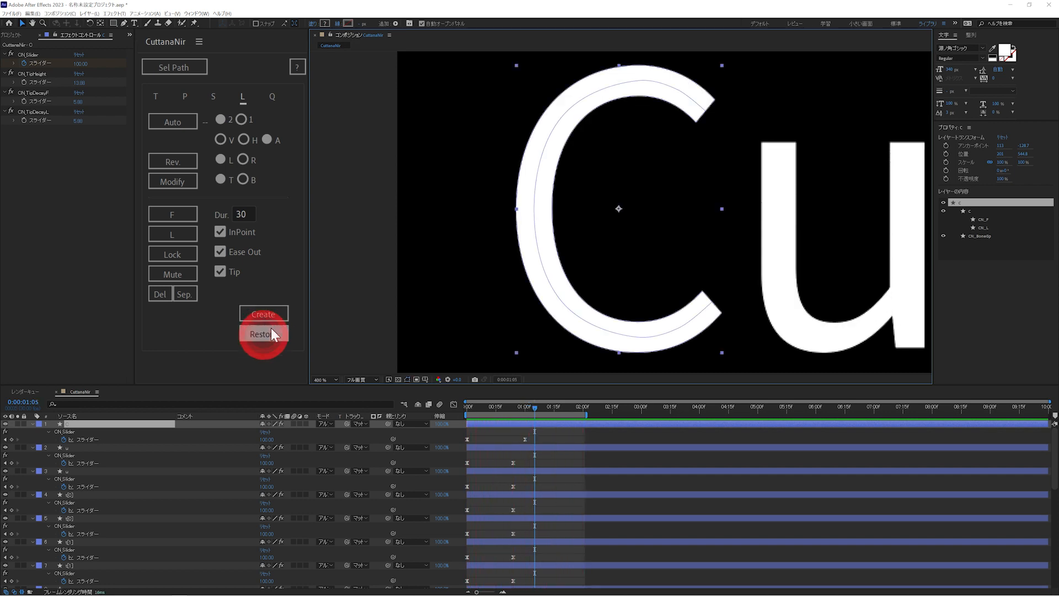
pyautogui.press('space')
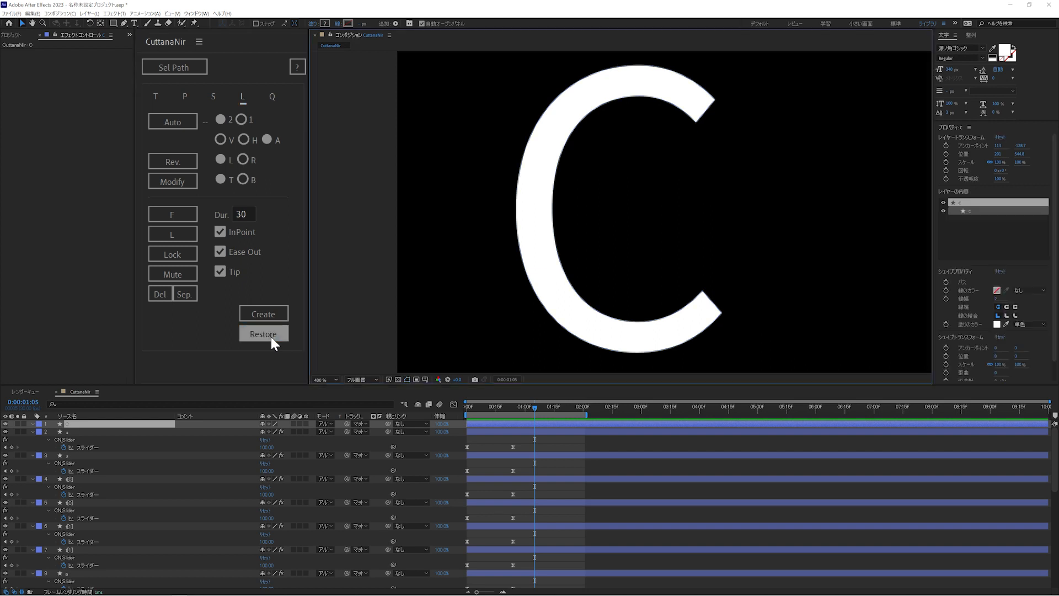
pyautogui.press('space')
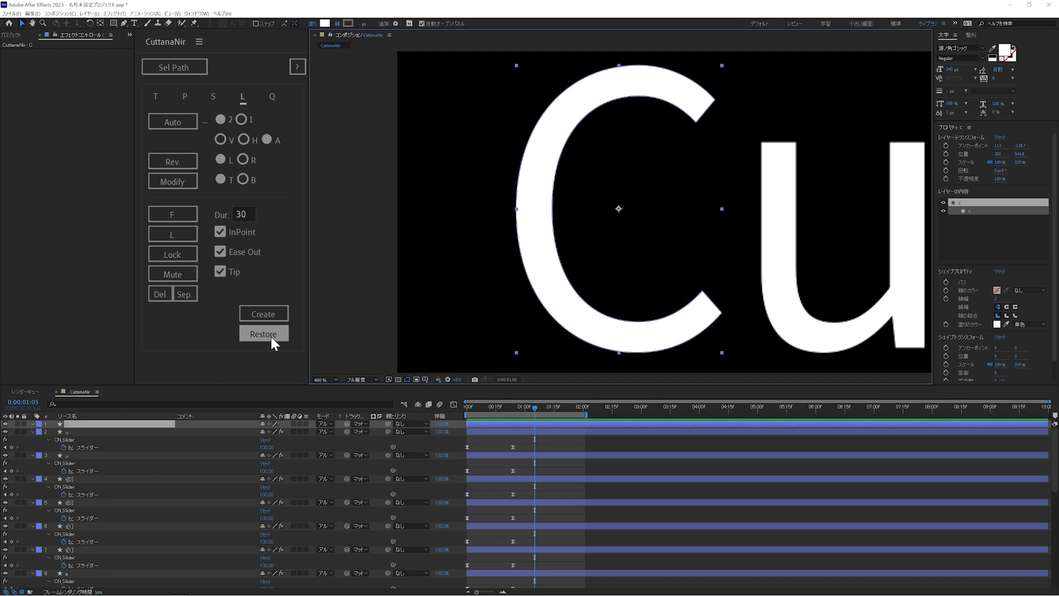
# Step: Restore all letter shape layers to their original shapes and mark their start and end points with Auto
pyautogui.scroll(-5, 94, 497)
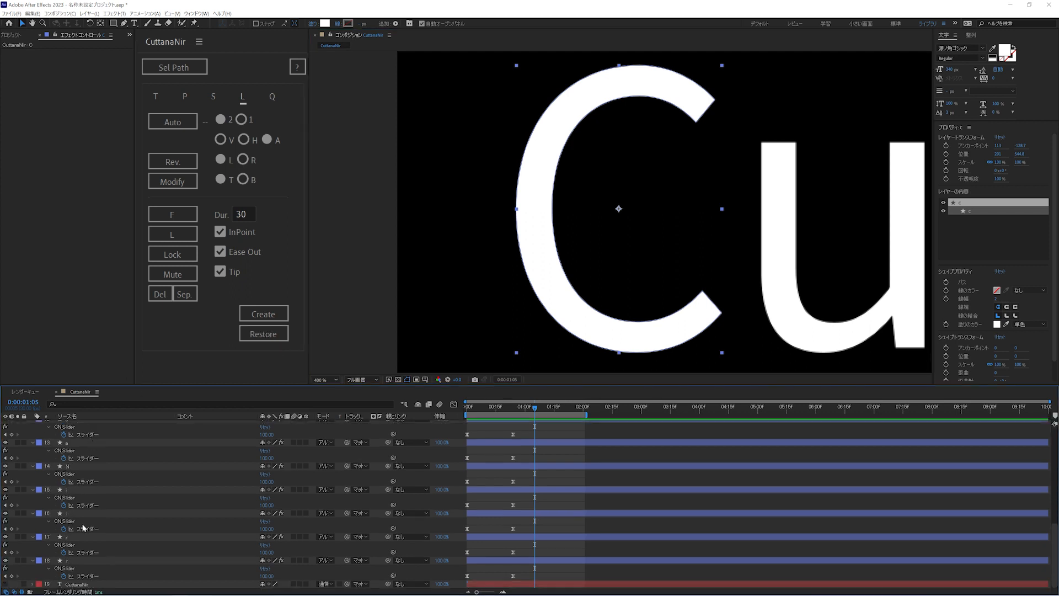
pyautogui.keyDown('shift'); pyautogui.click(76, 563); pyautogui.keyUp('shift')
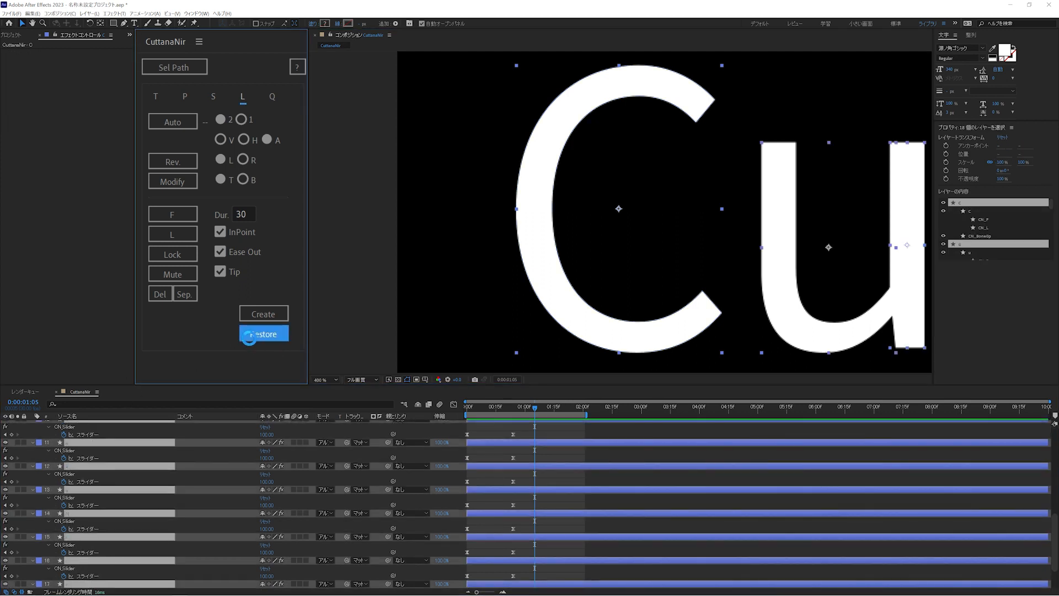
pyautogui.click(249, 337)
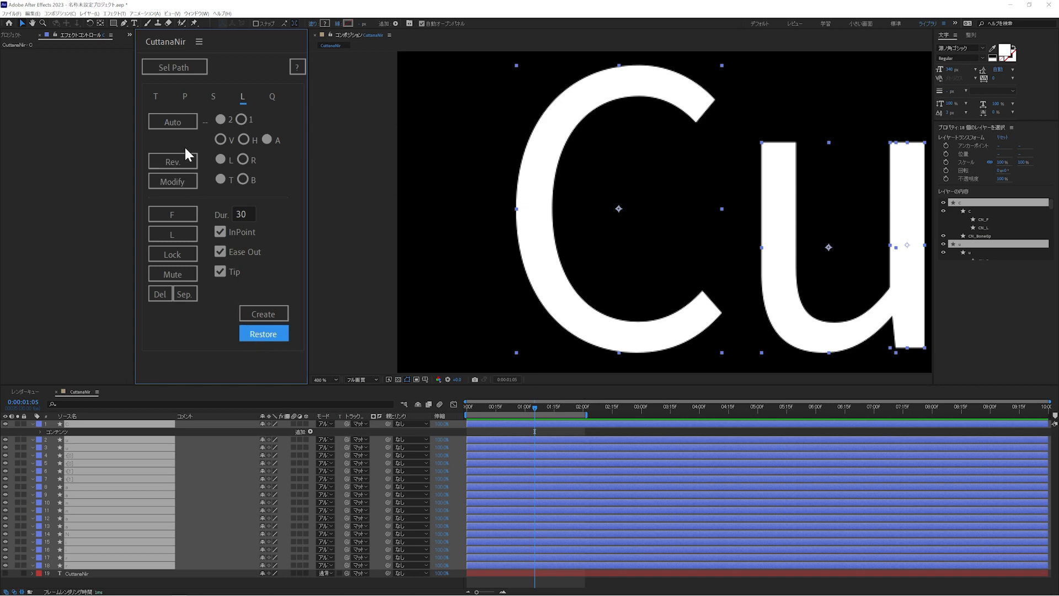
pyautogui.click(181, 128)
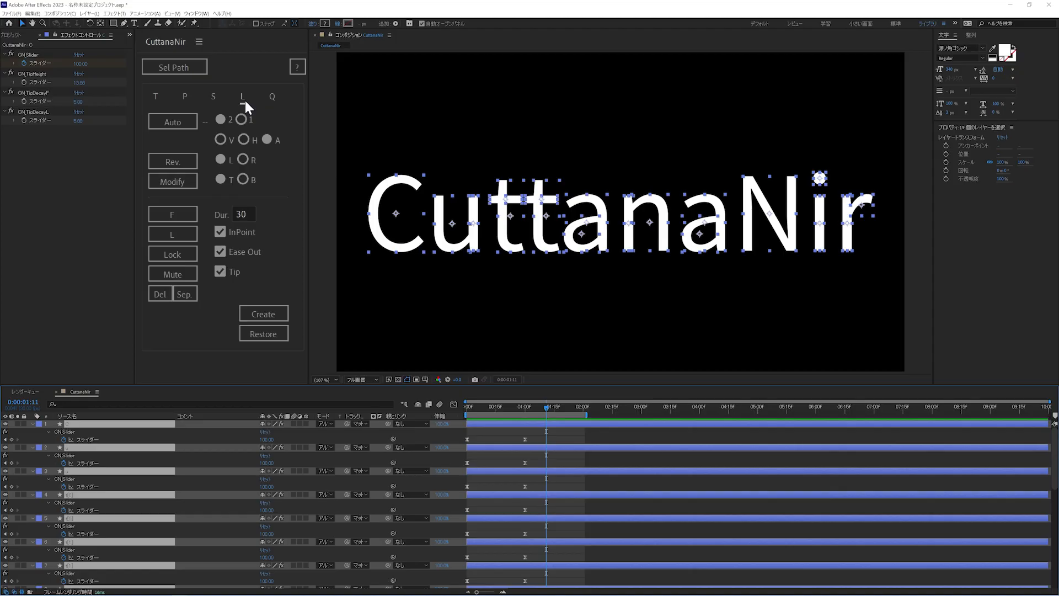
# Step: Show CuttanaNir's Sequence functions, collapse the keyframed properties of all letter layers and deselect the layers
pyautogui.click(271, 98)
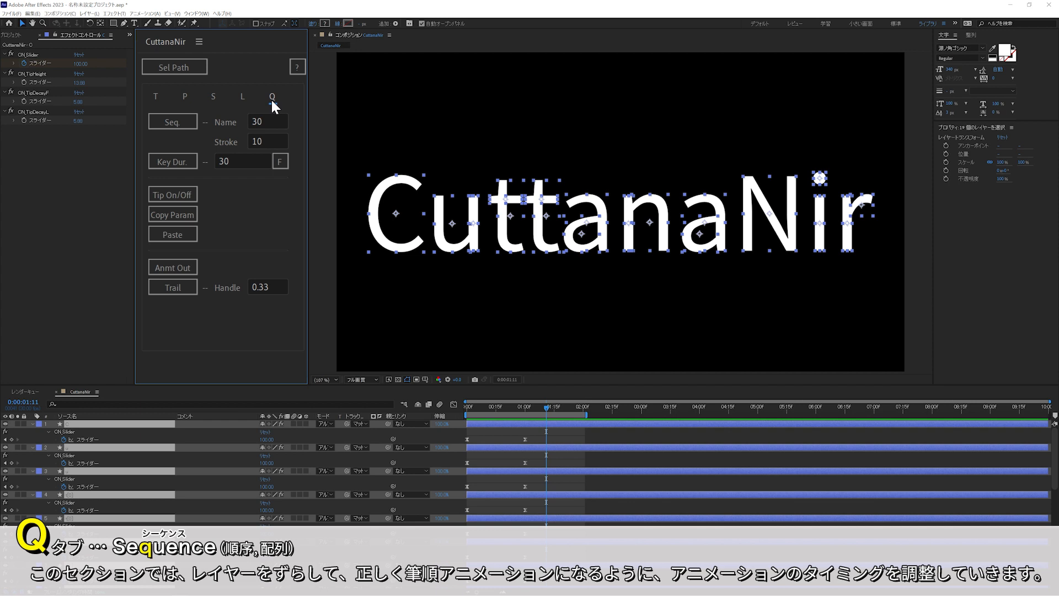
pyautogui.click(150, 423)
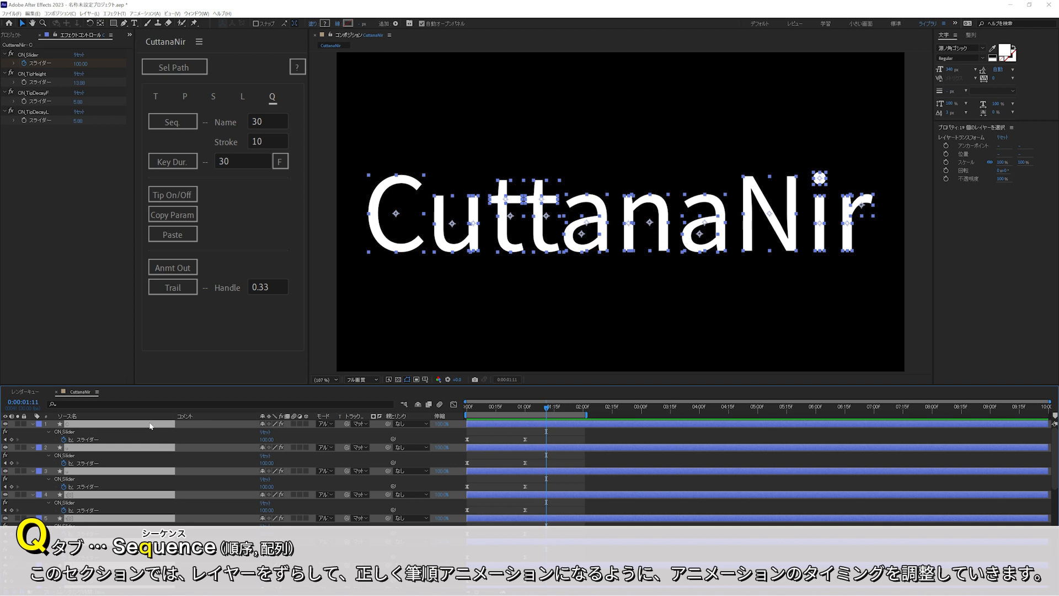
pyautogui.press('u')
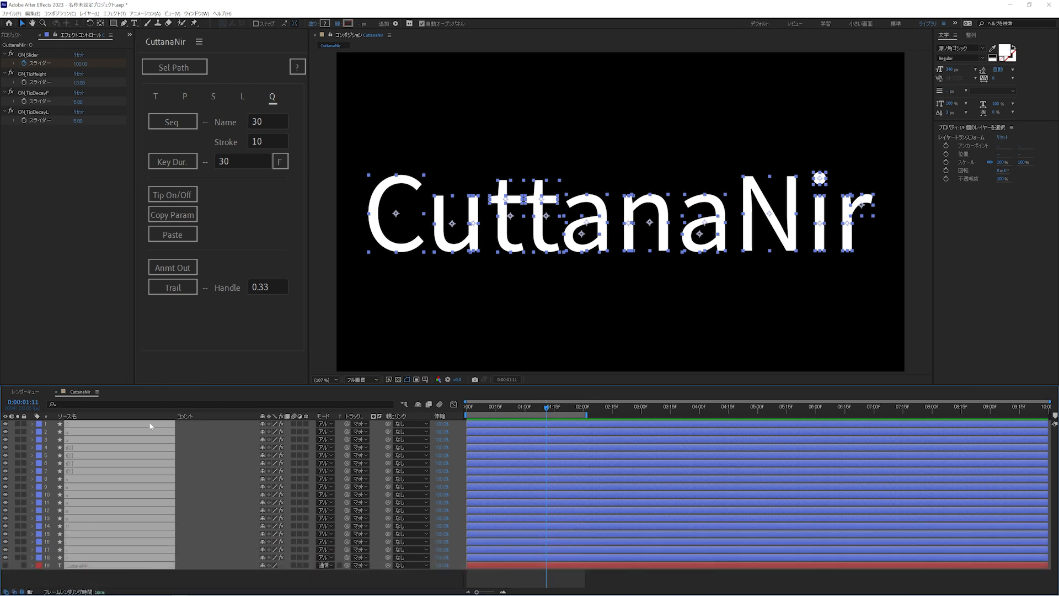
pyautogui.click(127, 574)
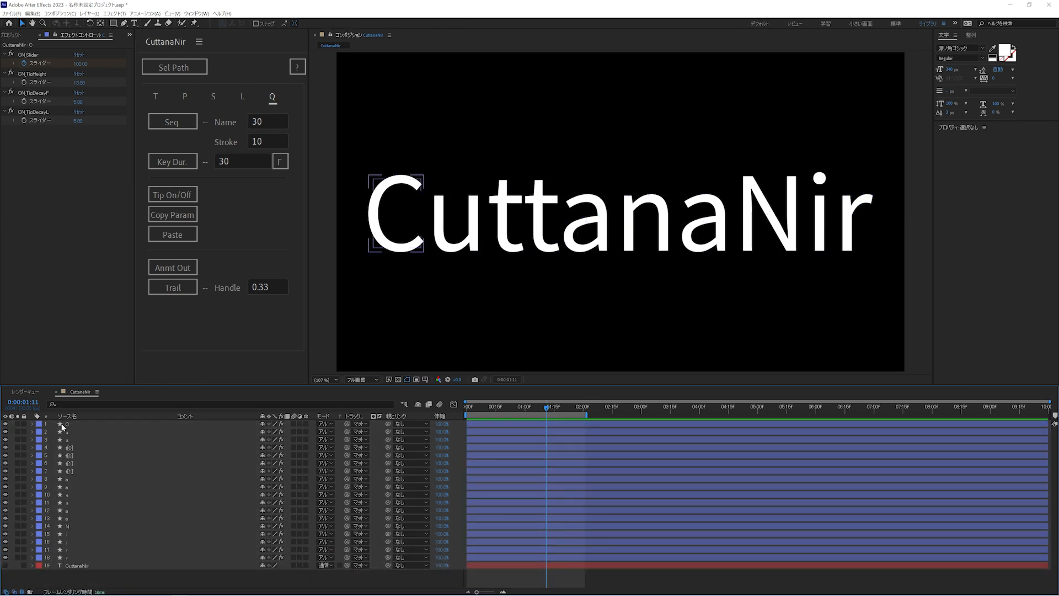
# Step: Set the label colour of layer C to red and of the two u layers to yellow
pyautogui.click(39, 423)
pyautogui.click(62, 282)
pyautogui.click(38, 431)
pyautogui.keyDown('shift'); pyautogui.click(67, 440); pyautogui.keyUp('shift')
pyautogui.click(39, 432)
pyautogui.click(61, 301)
# Step: Set the label colour of the two t[0] layers to aqua and of the two t[1] layers to pink
pyautogui.click(69, 448)
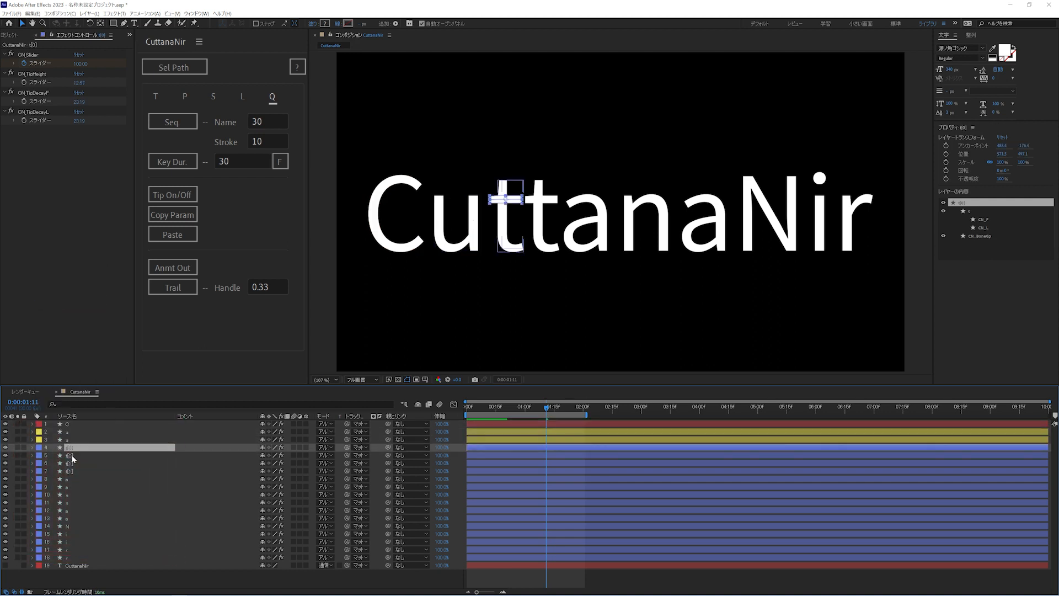
pyautogui.keyDown('shift'); pyautogui.click(71, 456); pyautogui.keyUp('shift')
pyautogui.click(39, 448)
pyautogui.click(62, 325)
pyautogui.click(69, 463)
pyautogui.keyDown('shift'); pyautogui.click(69, 471); pyautogui.keyUp('shift')
pyautogui.click(39, 463)
pyautogui.click(62, 350)
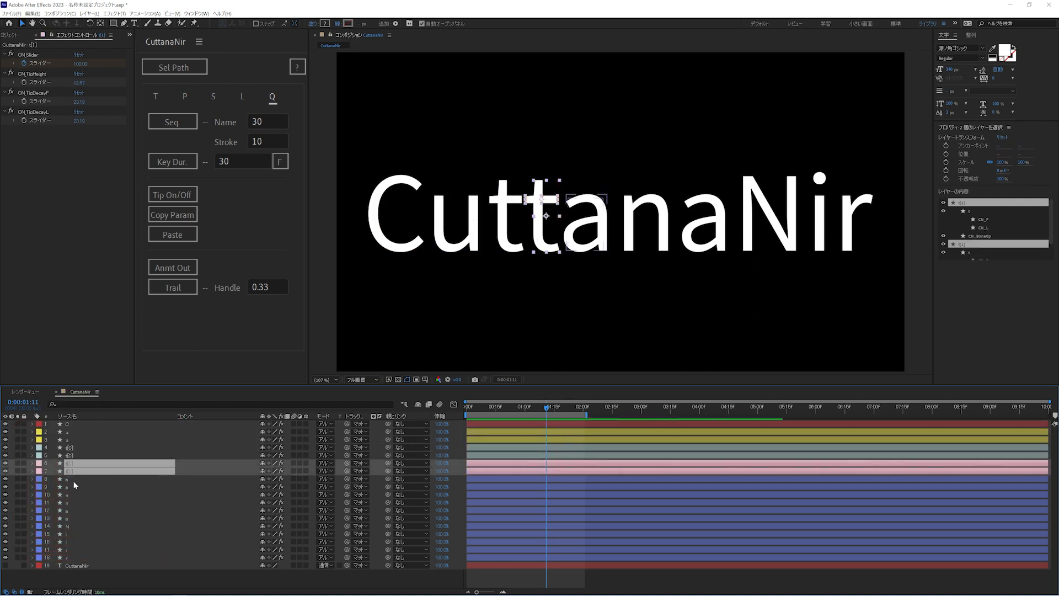
# Step: Set the label colour of the first pair of a layers to lavender and of the two n layers to peach
pyautogui.click(67, 479)
pyautogui.keyDown('shift'); pyautogui.click(68, 487); pyautogui.keyUp('shift')
pyautogui.click(39, 480)
pyautogui.click(62, 375)
pyautogui.click(68, 494)
pyautogui.keyDown('shift'); pyautogui.click(67, 502); pyautogui.keyUp('shift')
pyautogui.click(38, 494)
pyautogui.click(62, 401)
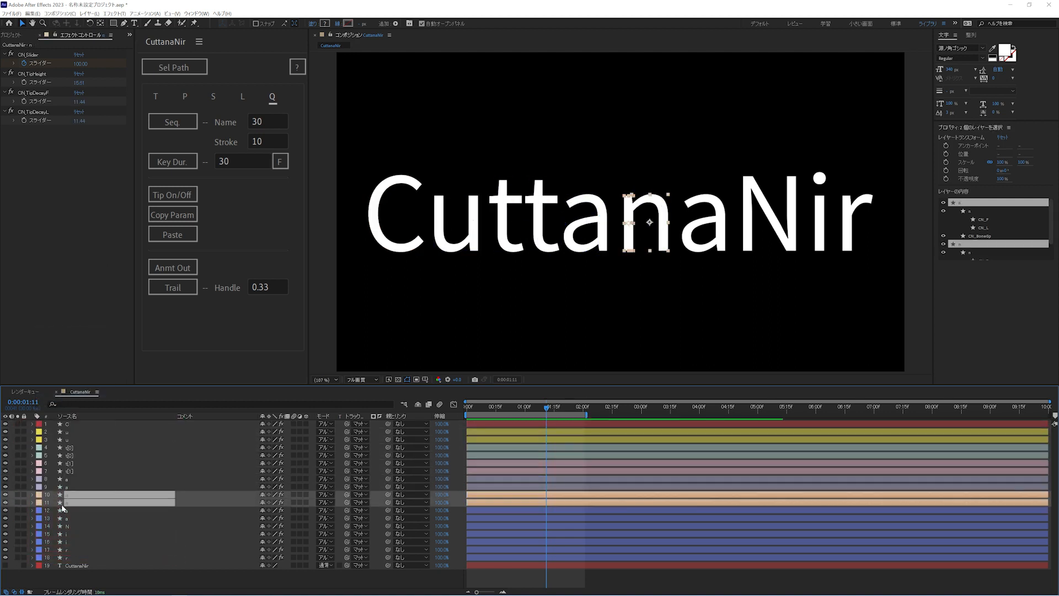
# Step: Set the label colour of the second pair of a layers to sea foam and of the two i layers to green
pyautogui.click(67, 510)
pyautogui.keyDown('shift'); pyautogui.click(68, 518); pyautogui.keyUp('shift')
pyautogui.click(38, 510)
pyautogui.click(62, 425)
pyautogui.click(68, 534)
pyautogui.keyDown('shift'); pyautogui.click(68, 542); pyautogui.keyUp('shift')
pyautogui.click(38, 534)
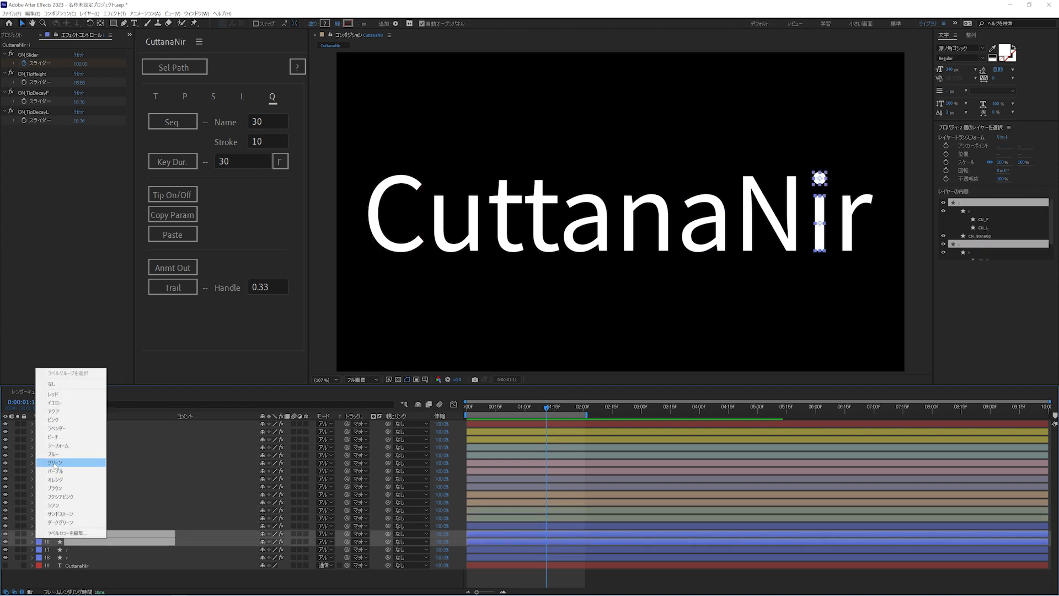
pyautogui.click(62, 461)
# Step: Set the label colour of the two r layers to purple
pyautogui.click(67, 549)
pyautogui.keyDown('shift'); pyautogui.click(68, 558); pyautogui.keyUp('shift')
pyautogui.click(39, 549)
pyautogui.click(55, 486)
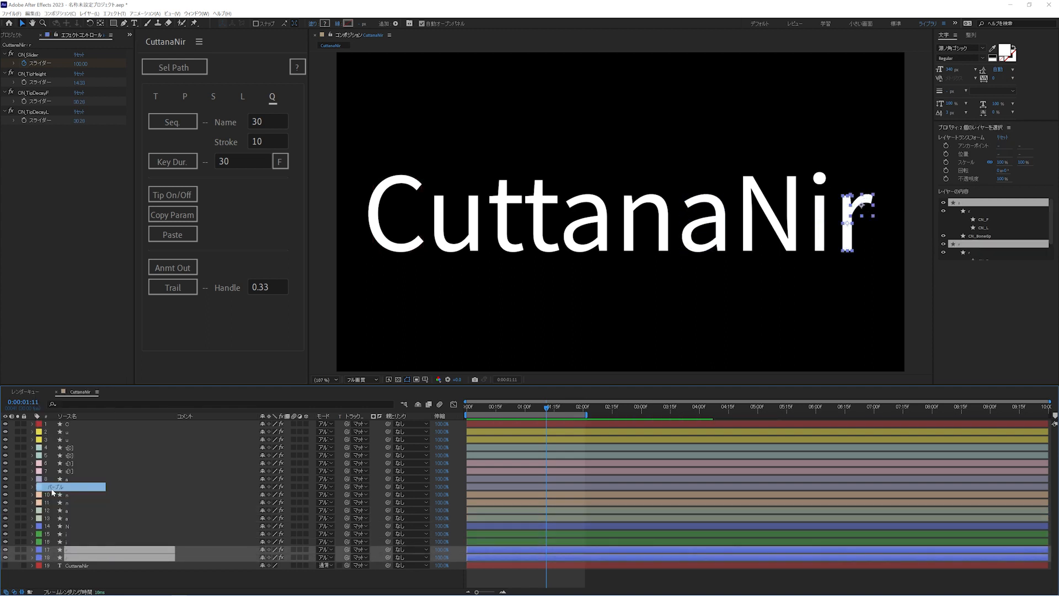
pyautogui.click(78, 564)
# Step: Select the stroke layers of u, t, a, n, a and i one by one to check their stacking order
pyautogui.moveTo(72, 549); pyautogui.dragTo(73, 562)
pyautogui.moveTo(74, 431); pyautogui.dragTo(77, 445)
pyautogui.click(76, 449)
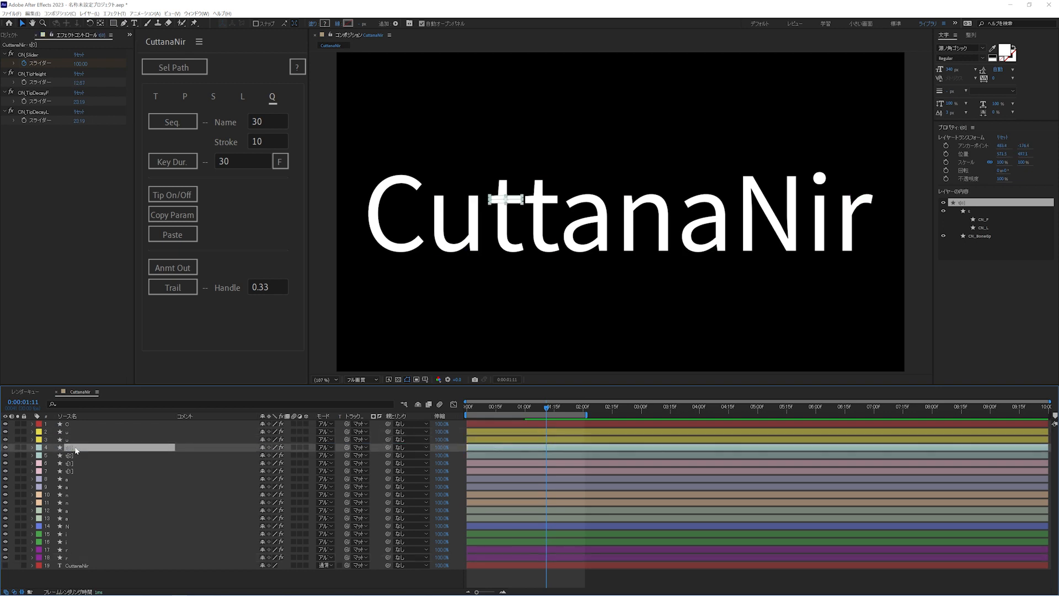
pyautogui.click(72, 479)
pyautogui.click(70, 494)
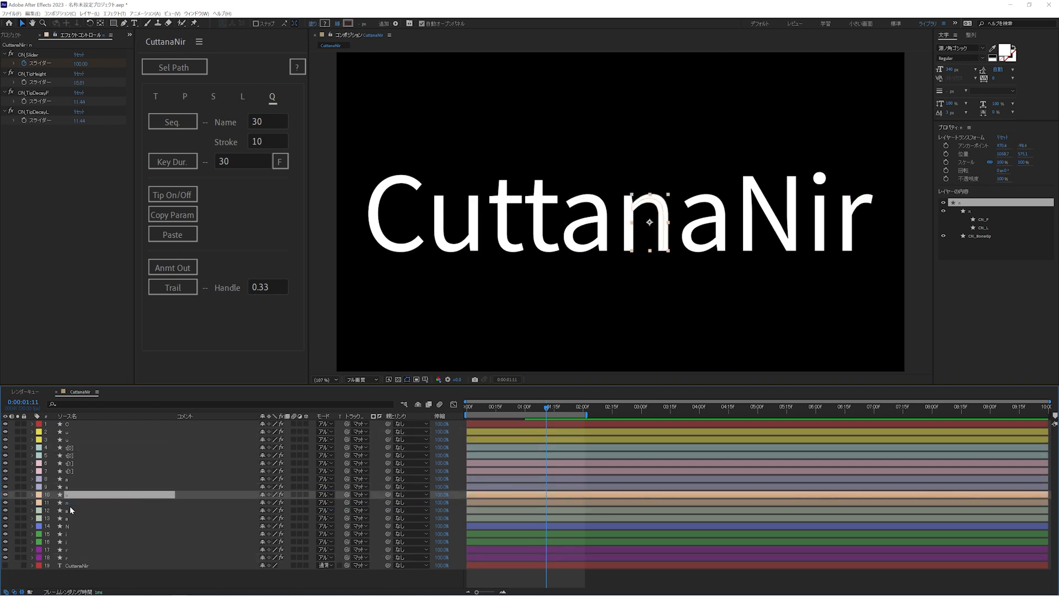
pyautogui.click(69, 504)
pyautogui.click(70, 510)
pyautogui.click(70, 519)
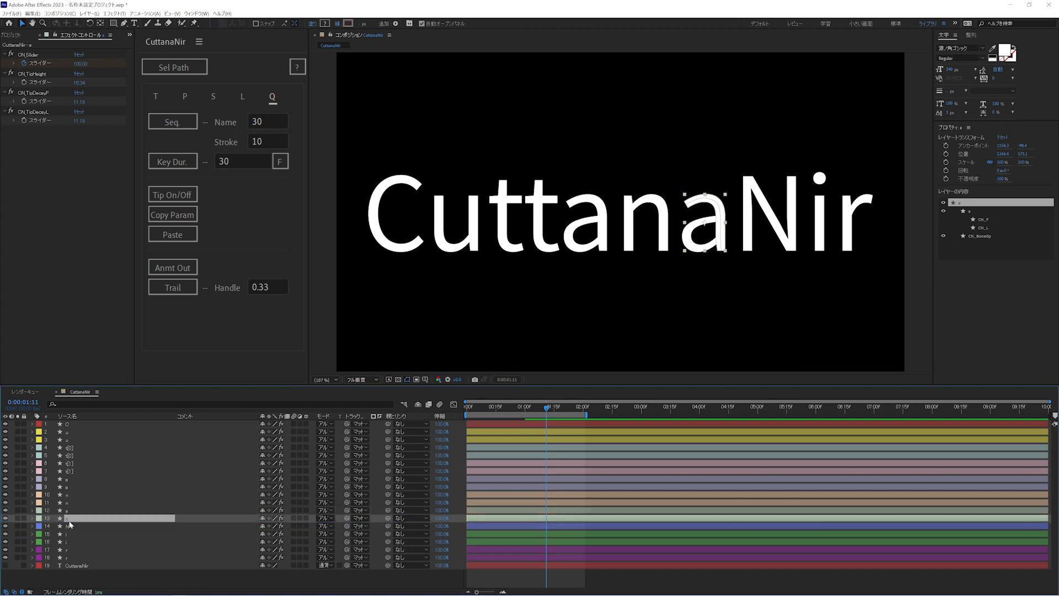
pyautogui.click(69, 534)
pyautogui.click(70, 542)
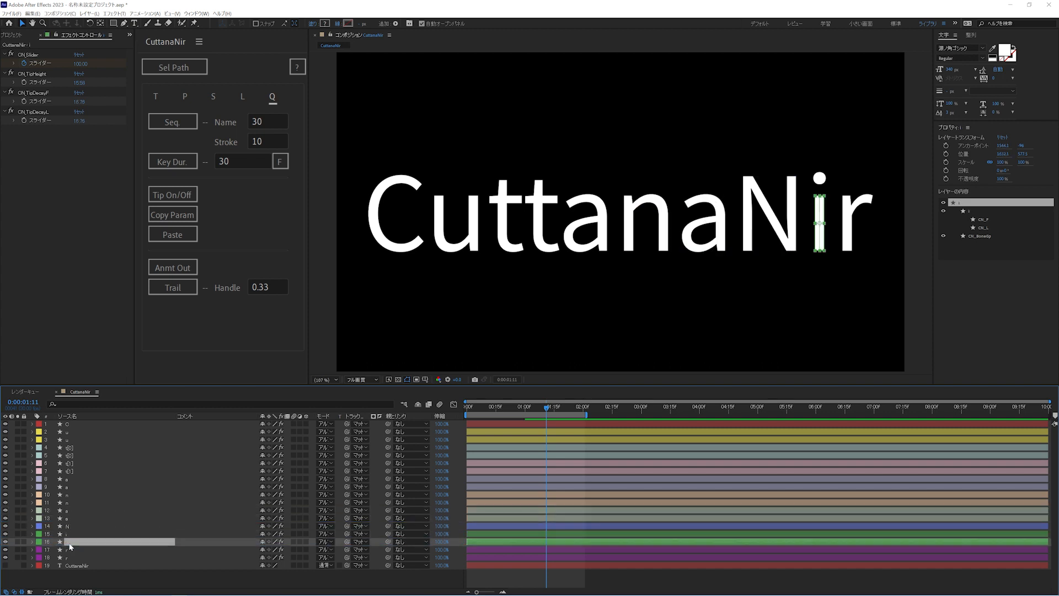
# Step: Set the Name offset to 20 and sequence all letter shape layers, excluding the CuttanaNir text layer, with a Stroke offset of 10
pyautogui.click(275, 121)
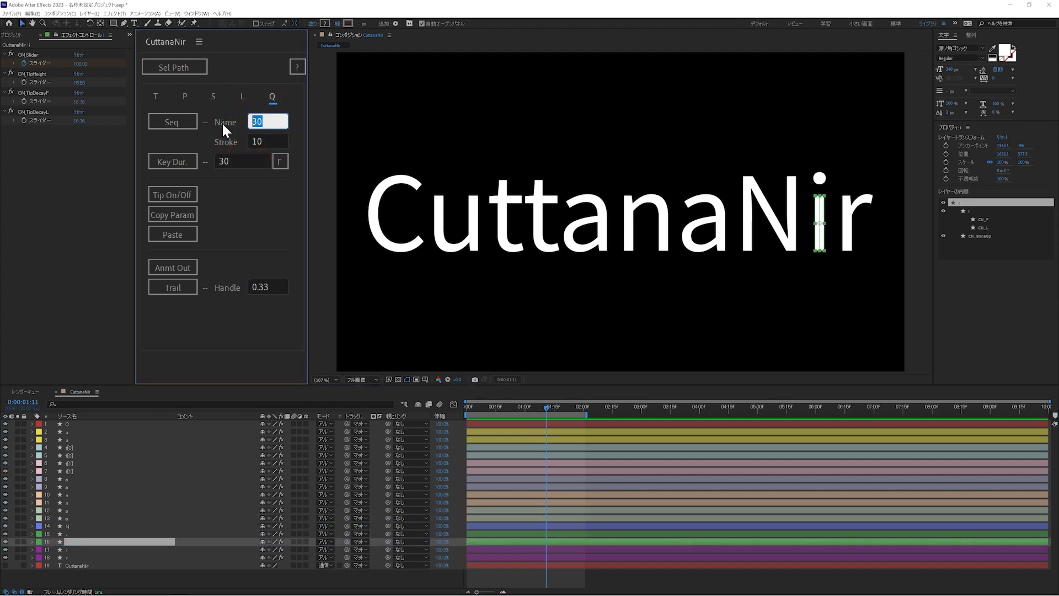
pyautogui.write('20')
pyautogui.press('Return')
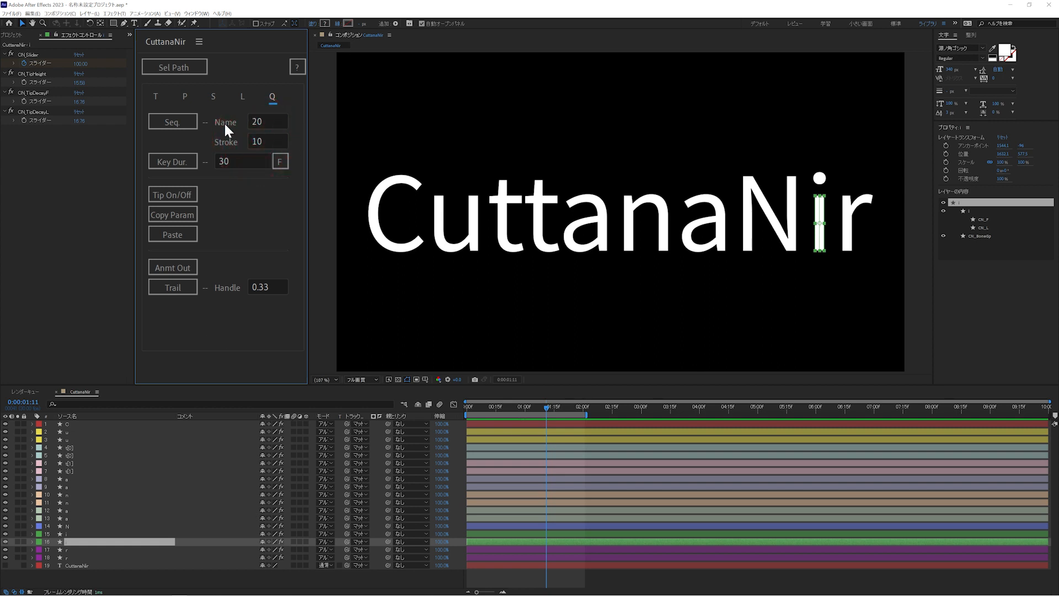
pyautogui.click(88, 423)
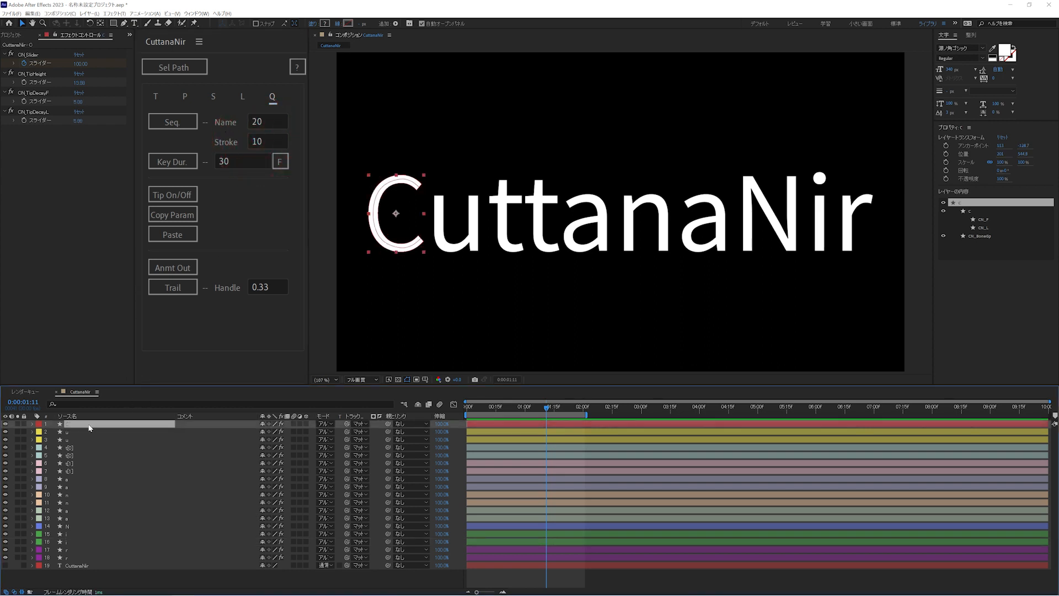
pyautogui.keyDown('shift'); pyautogui.click(73, 565); pyautogui.keyUp('shift')
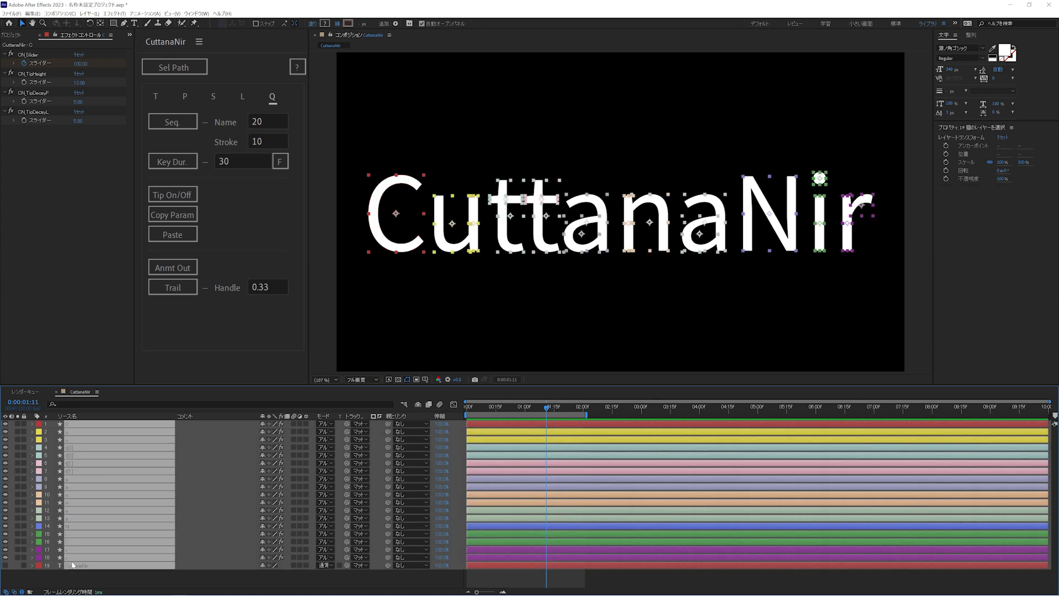
pyautogui.keyDown('ctrl'); pyautogui.click(72, 566); pyautogui.keyUp('ctrl')
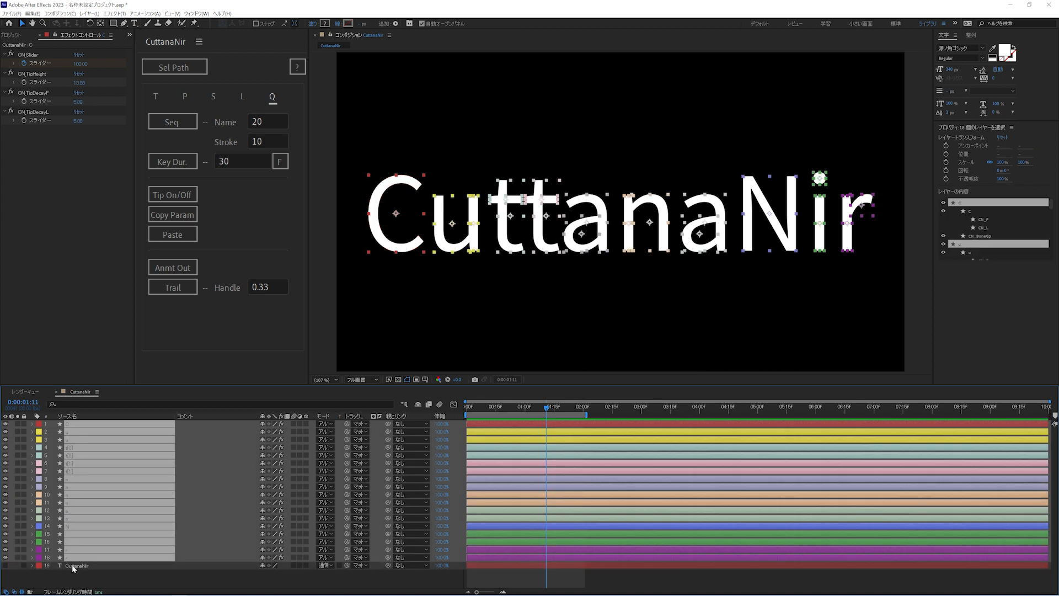
pyautogui.click(169, 121)
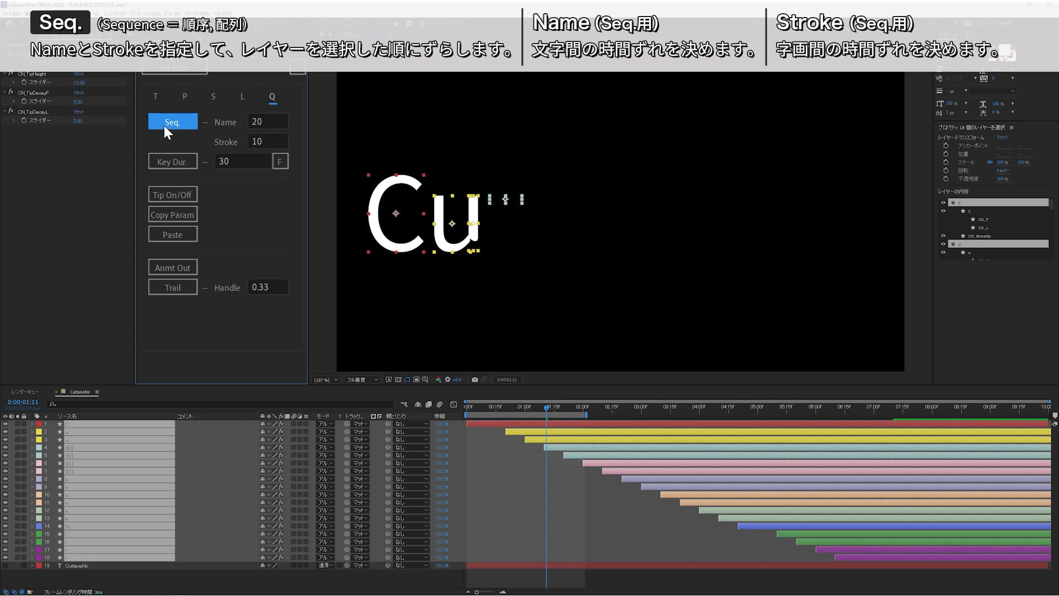
# Step: Extend the work area to the end of the composition and preview the sequenced lettering animation
pyautogui.click(1020, 408)
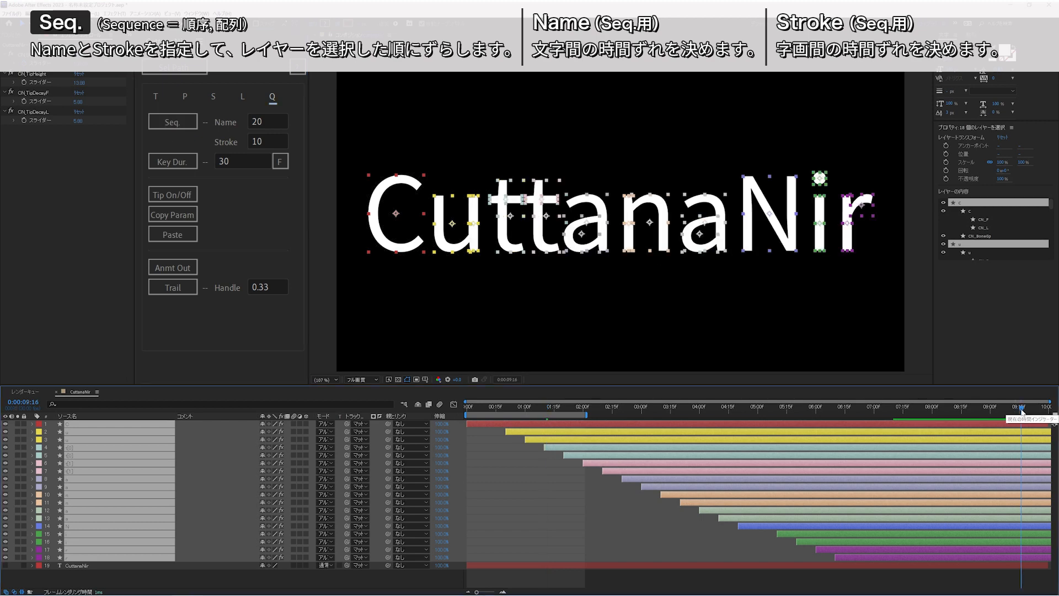
pyautogui.moveTo(1021, 408); pyautogui.dragTo(1050, 408)
pyautogui.press('n')
pyautogui.press('space')
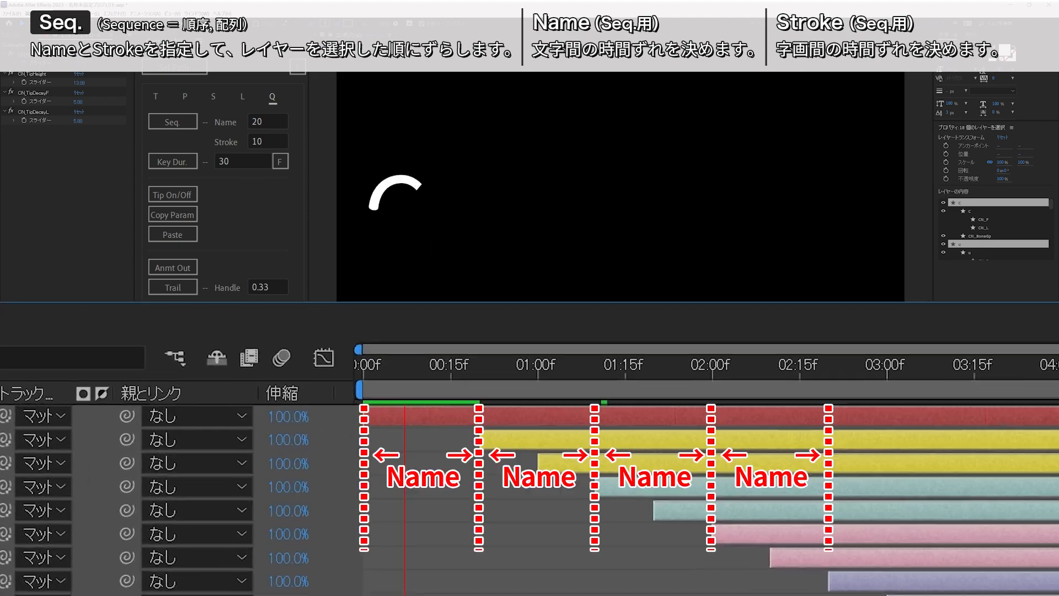
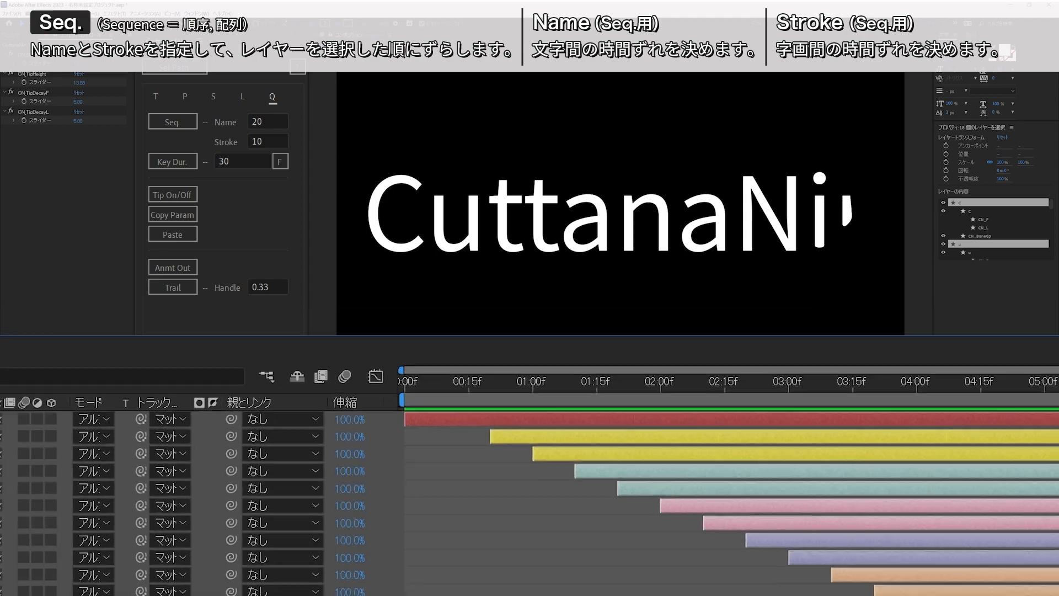
# Step: Undo the layer sequencing and rename the second u layer as uu
pyautogui.hotkey('ctrl', 'z')
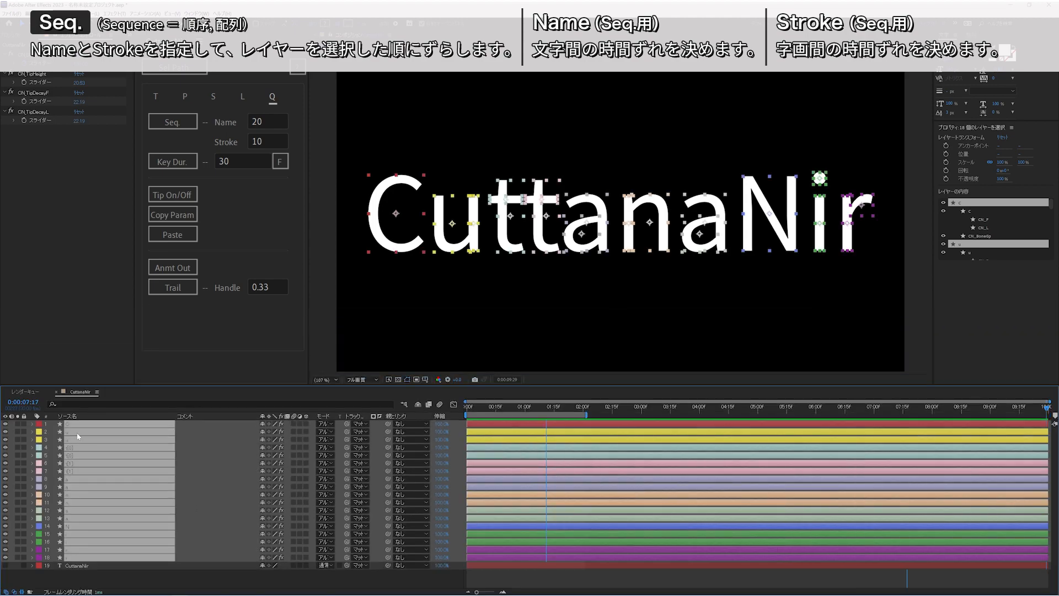
pyautogui.press('F2')
pyautogui.click(52, 439)
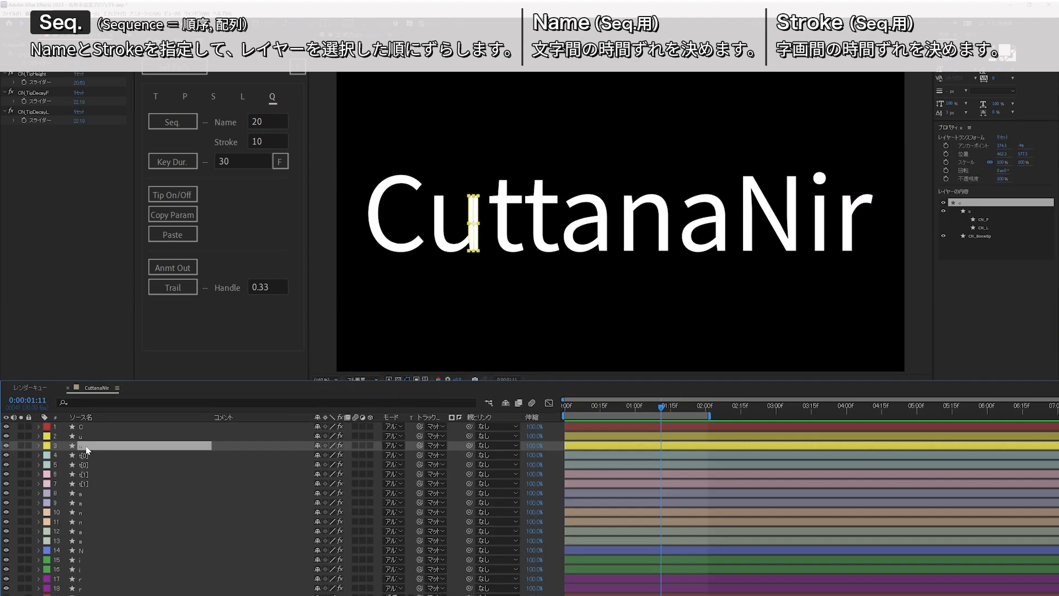
pyautogui.press('Return')
pyautogui.write('uu')
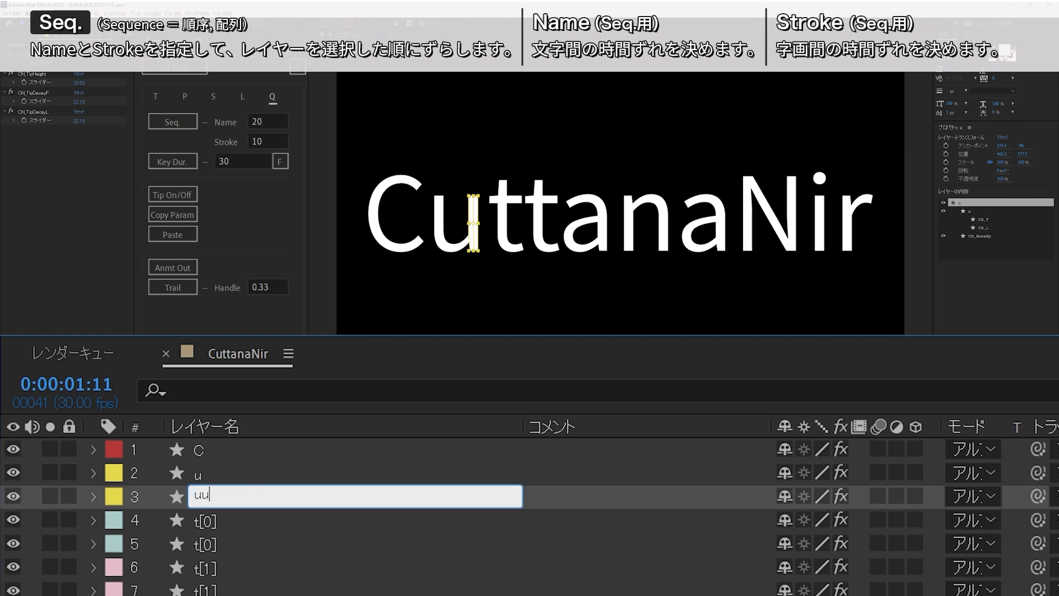
pyautogui.press('Return')
pyautogui.click(211, 498)
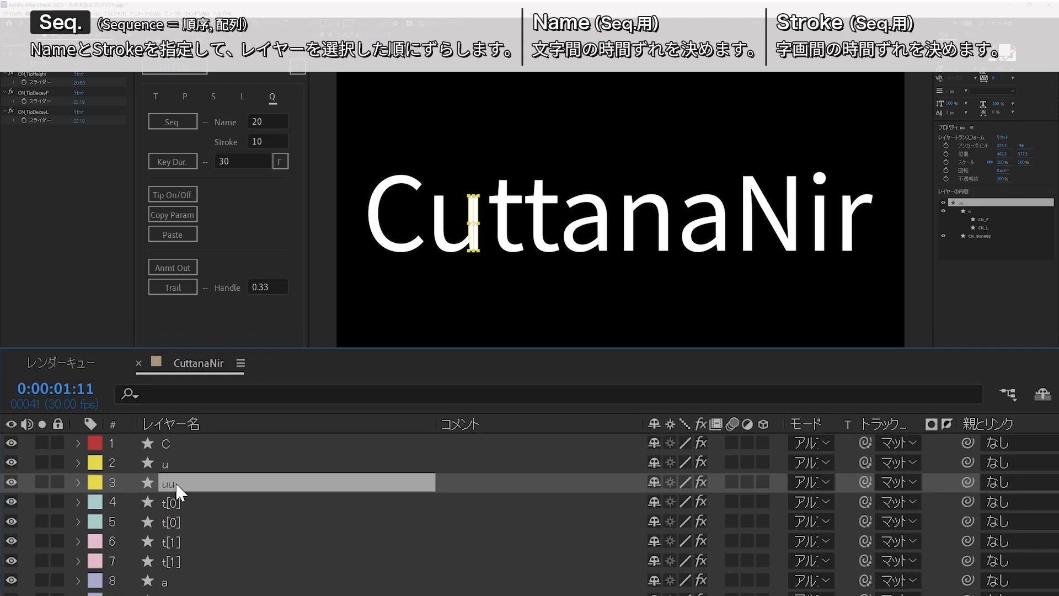
# Step: Sequence all letter shape layers, including the renamed uu layer, with Name 20 and Stroke 10
pyautogui.click(180, 445)
pyautogui.keyDown('shift'); pyautogui.click(72, 558); pyautogui.keyUp('shift')
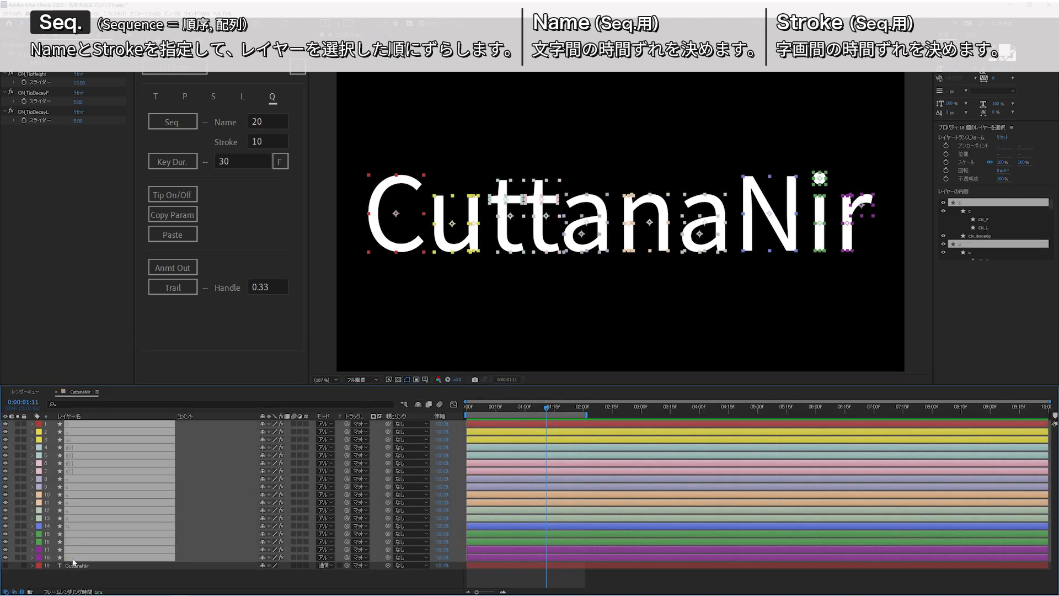
pyautogui.click(183, 121)
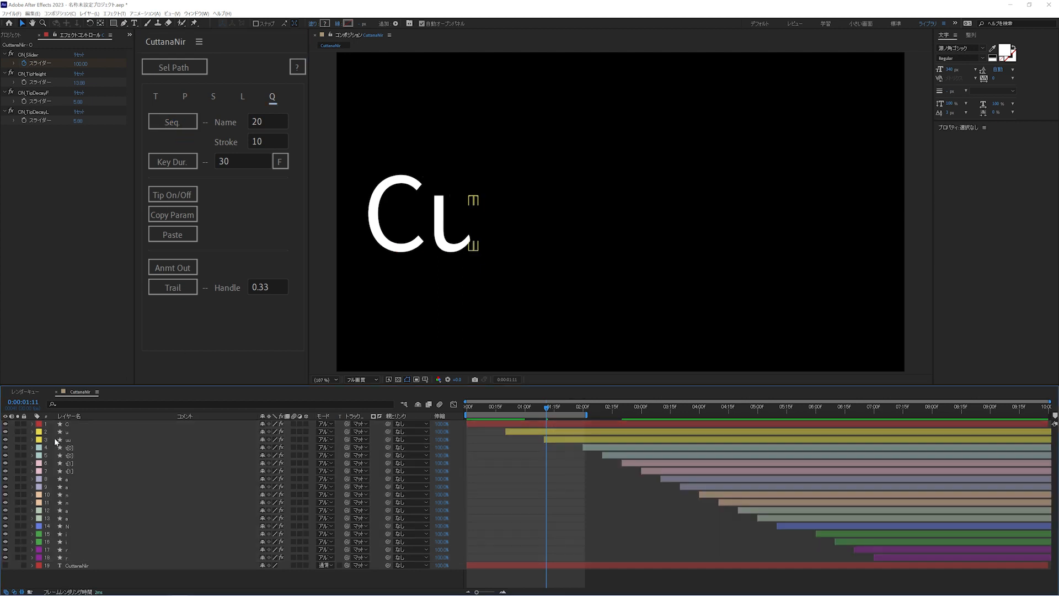
# Step: Sequence five layers in the selection order first u, second t[0], C, second u and first t[0], and deselect them
pyautogui.click(84, 433)
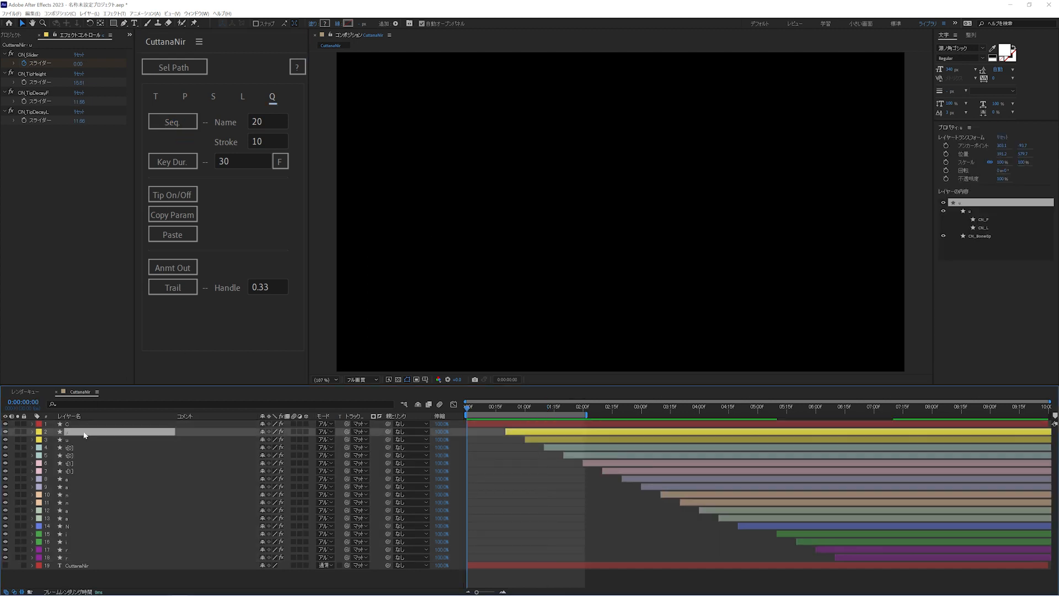
pyautogui.keyDown('ctrl'); pyautogui.click(79, 454); pyautogui.keyUp('ctrl')
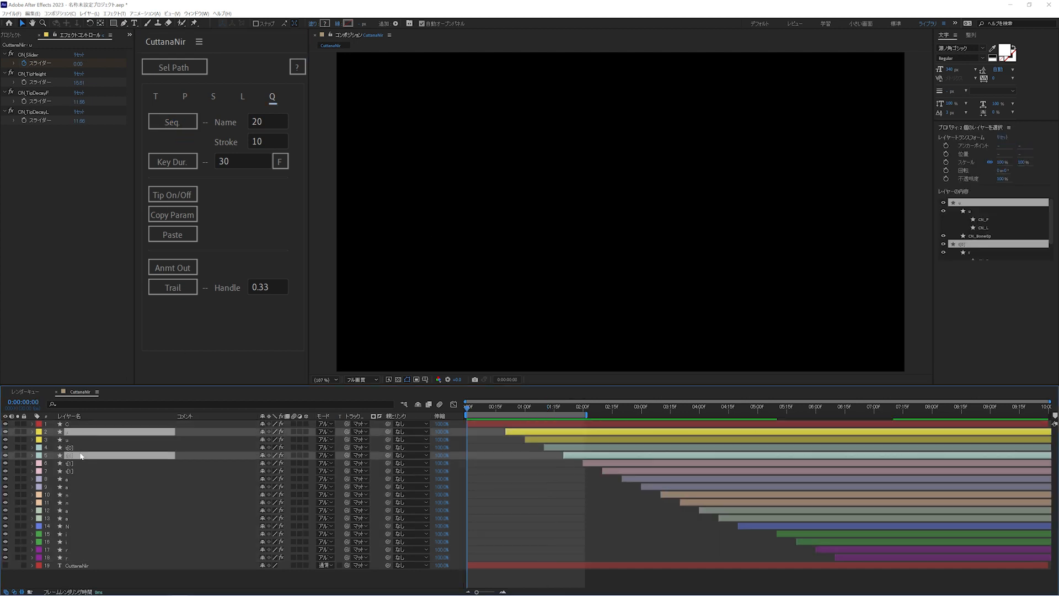
pyautogui.keyDown('ctrl'); pyautogui.click(69, 424); pyautogui.keyUp('ctrl')
pyautogui.keyDown('ctrl'); pyautogui.click(70, 440); pyautogui.keyUp('ctrl')
pyautogui.keyDown('ctrl'); pyautogui.click(72, 449); pyautogui.keyUp('ctrl')
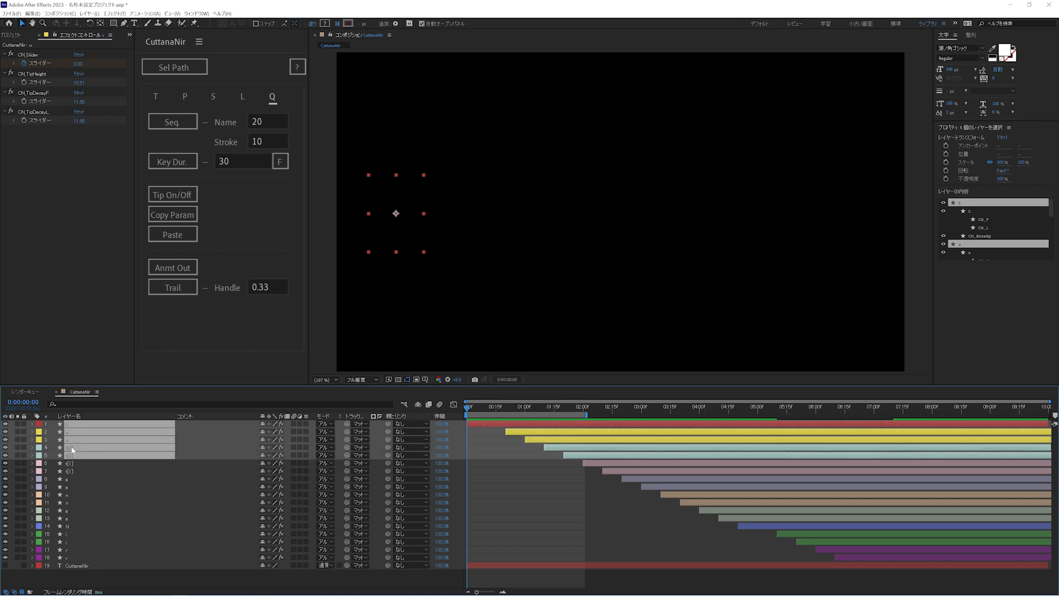
pyautogui.click(184, 122)
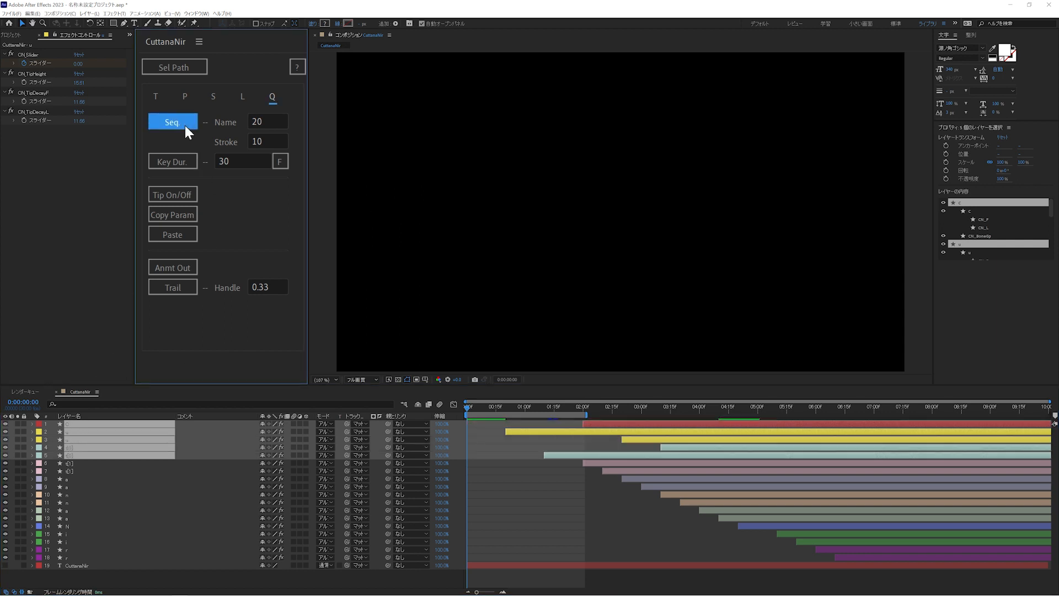
pyautogui.click(53, 435)
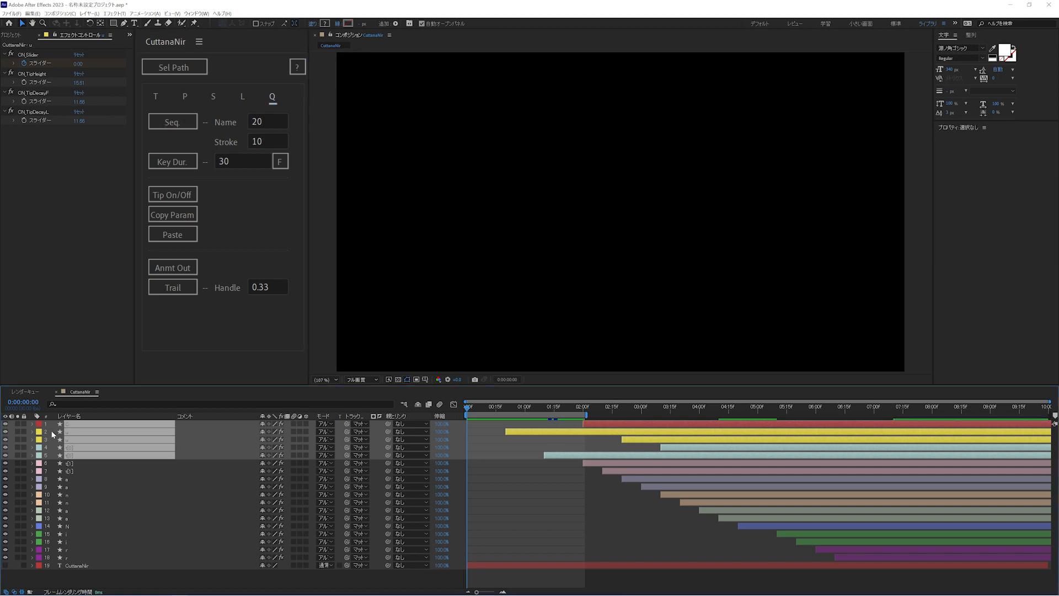
# Step: Switch the Key Dur. value display back and forth between frames and timecode, with the first u layer selected
pyautogui.click(65, 431)
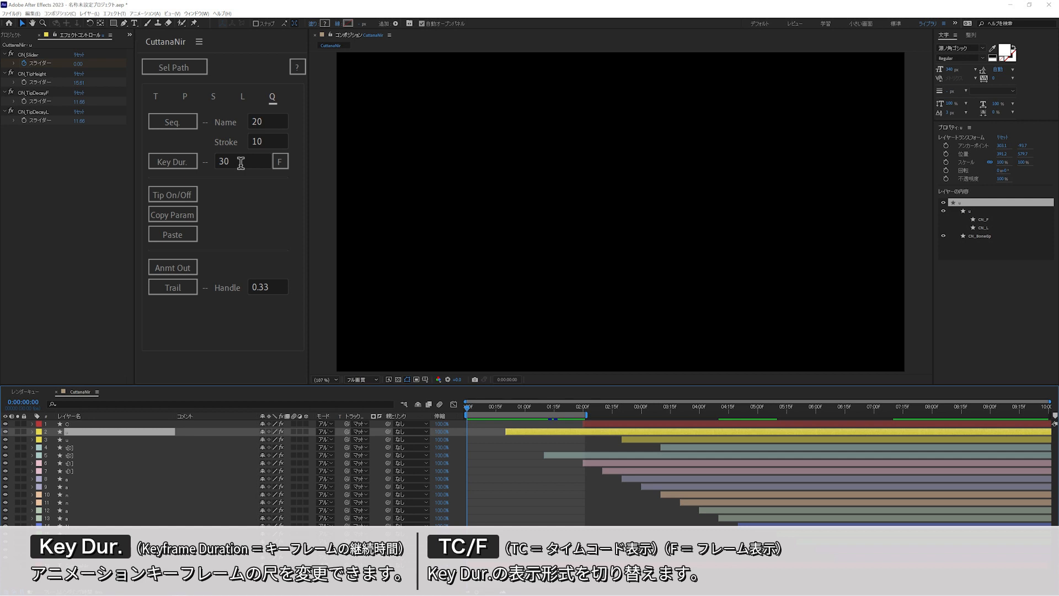
pyautogui.click(278, 163)
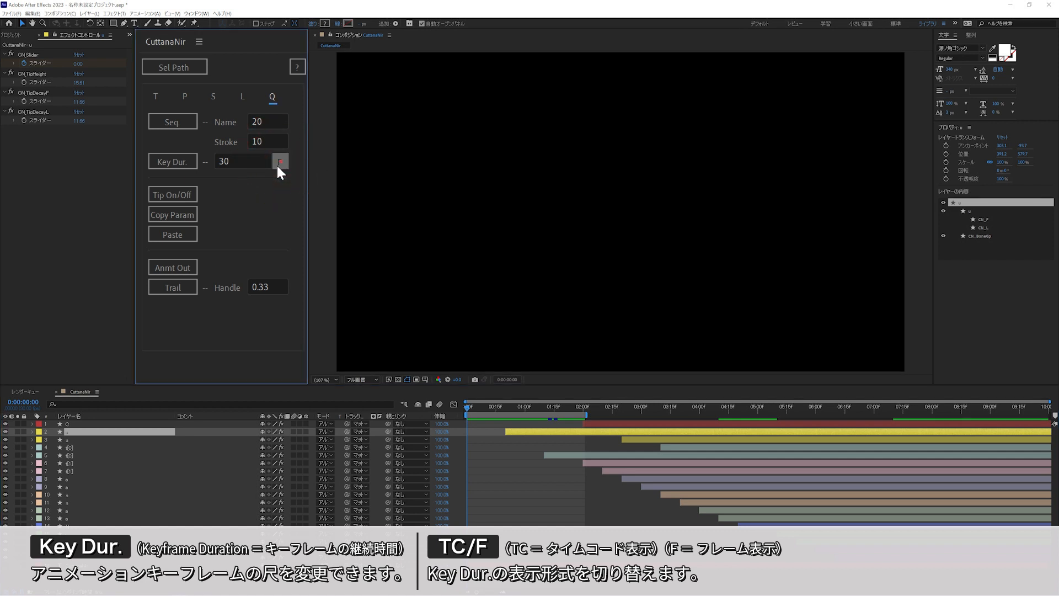
pyautogui.click(279, 162)
pyautogui.click(277, 166)
pyautogui.click(278, 165)
# Step: Set the keyframe duration of all letter shape layers to 20 frames with Key Dur
pyautogui.click(88, 457)
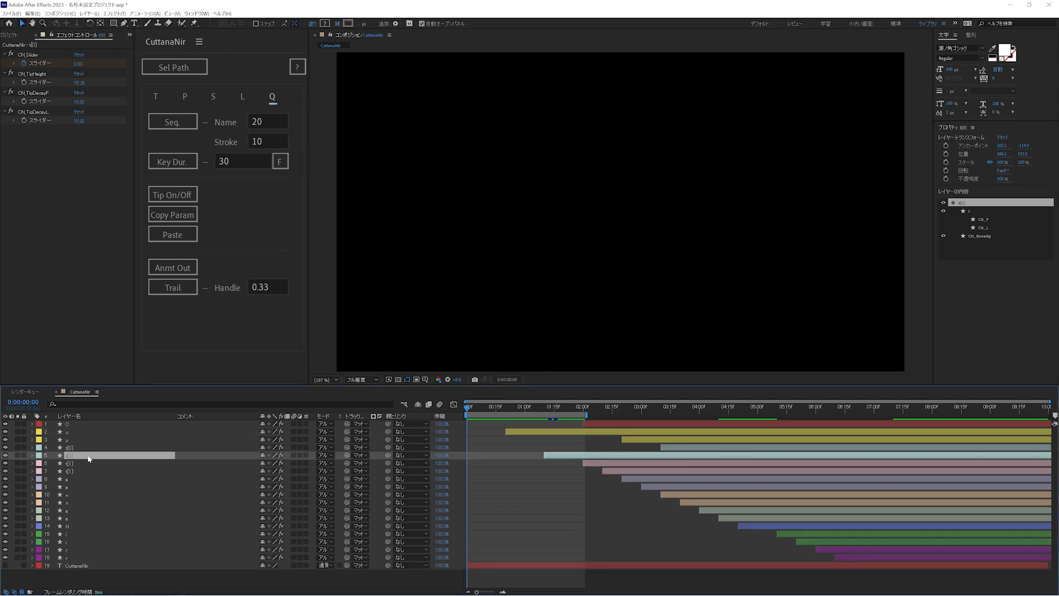
pyautogui.hotkey('ctrl', 'a')
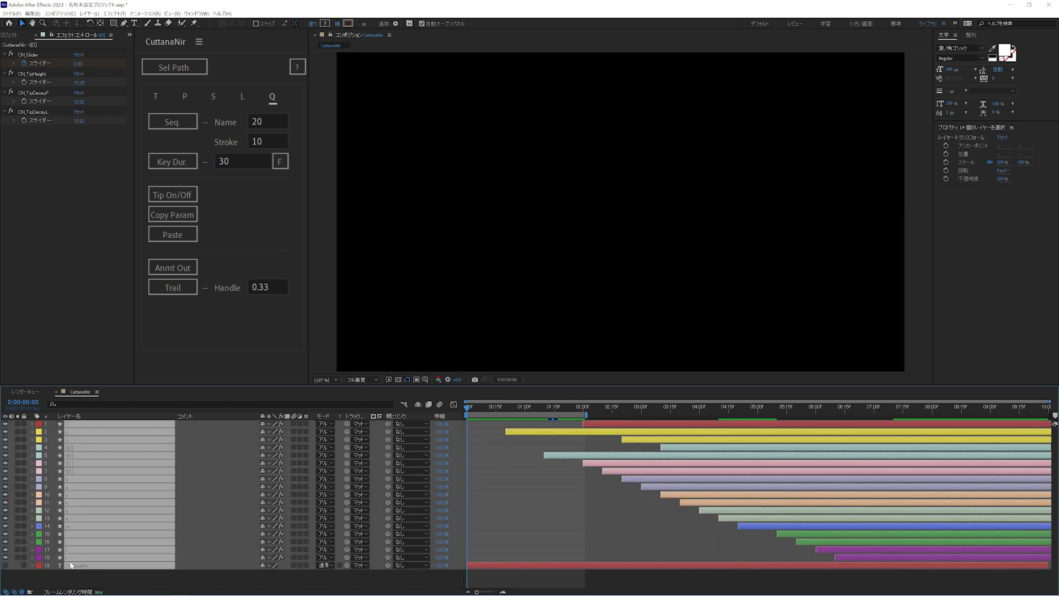
pyautogui.click(254, 160)
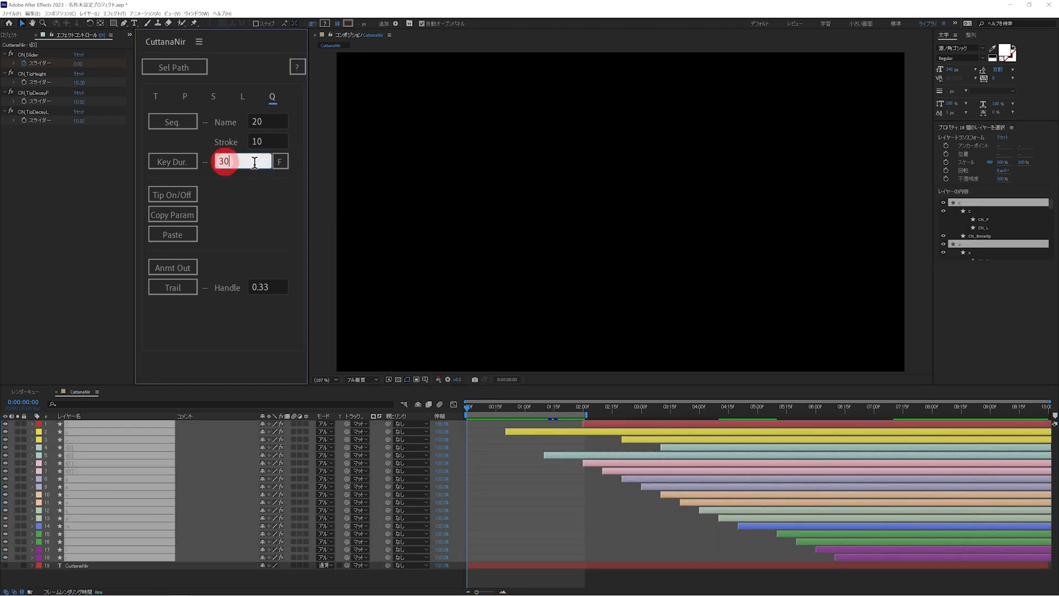
pyautogui.write('20')
pyautogui.press('Return')
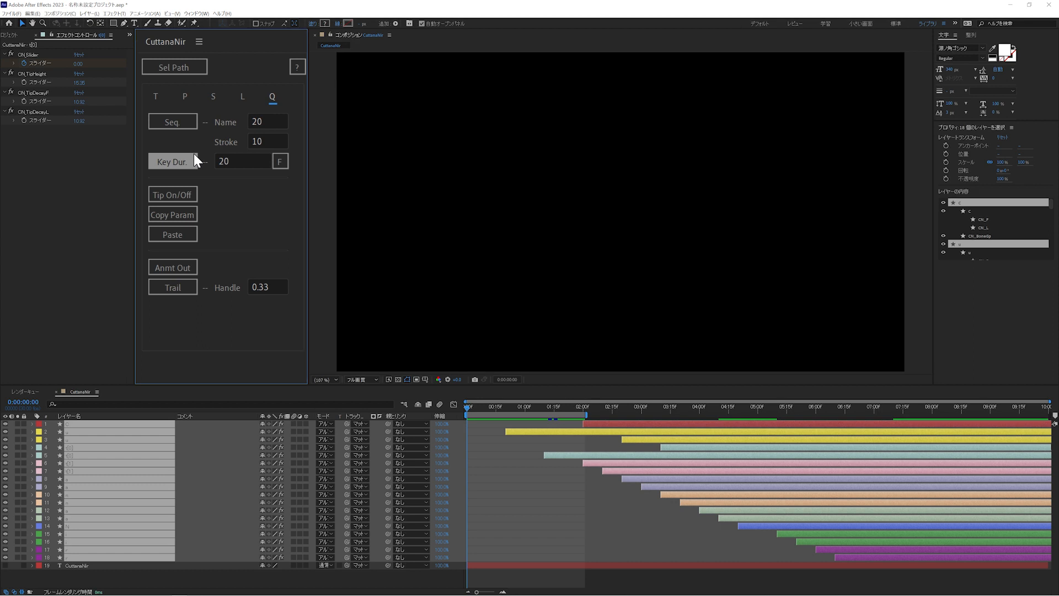
pyautogui.click(194, 154)
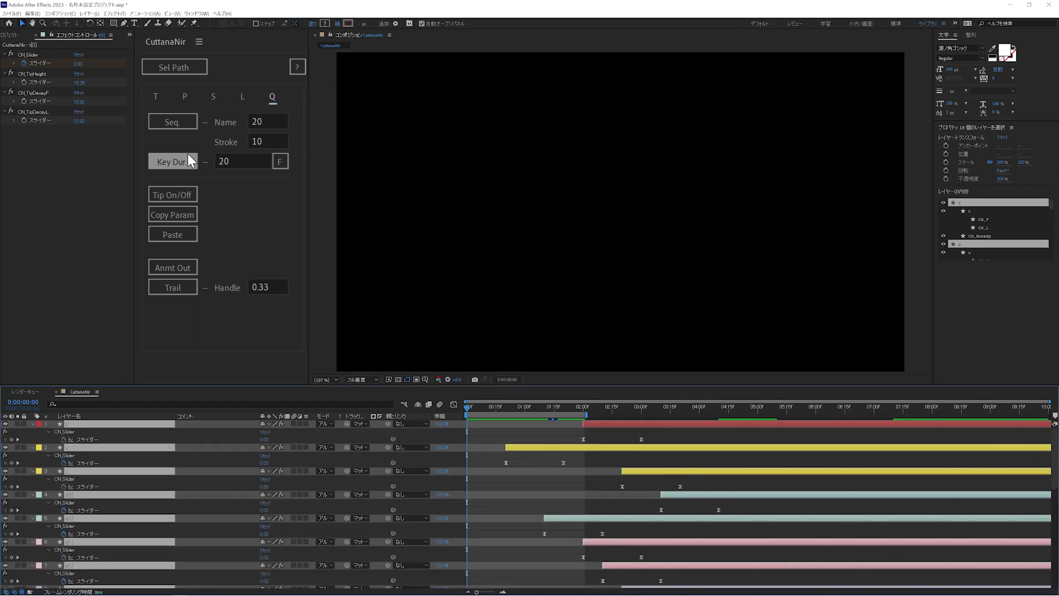
pyautogui.click(184, 157)
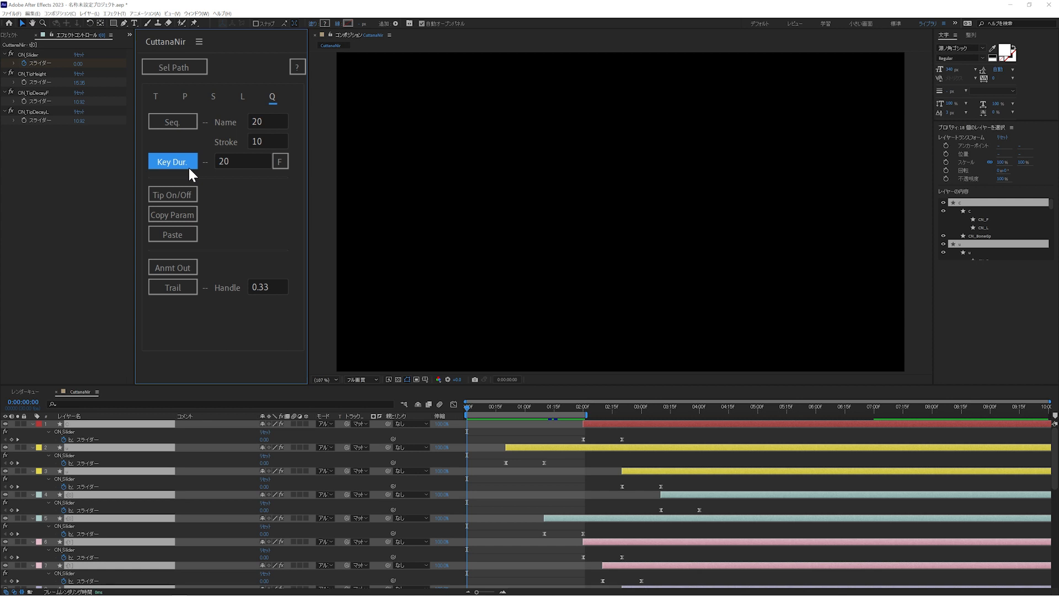
# Step: Align all layers to the start of the composition and sequence them with Name 20 and Stroke 10
pyautogui.click(119, 448)
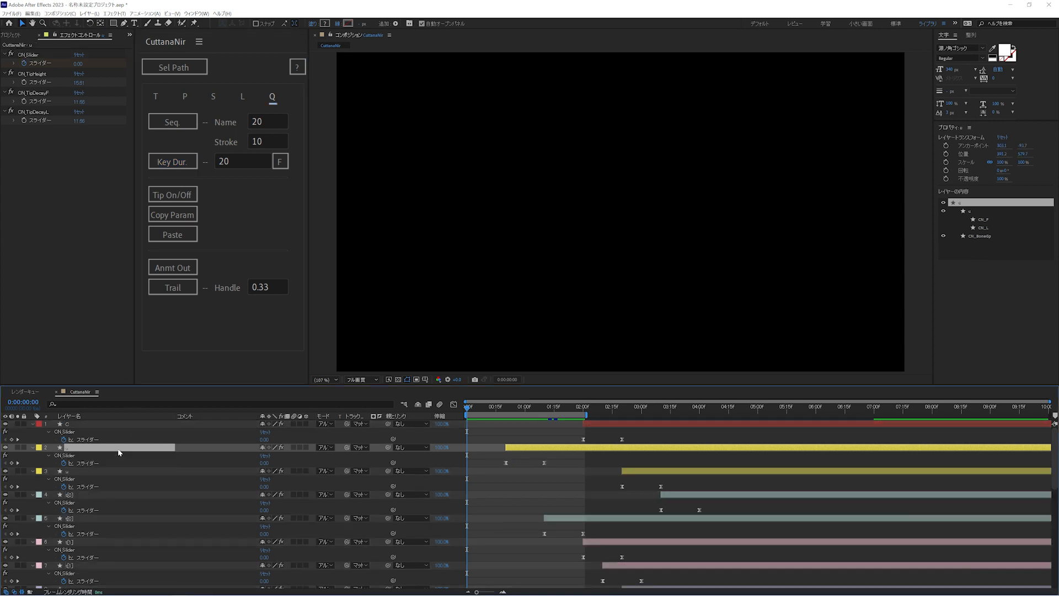
pyautogui.press('[')
pyautogui.hotkey('ctrl', 'a')
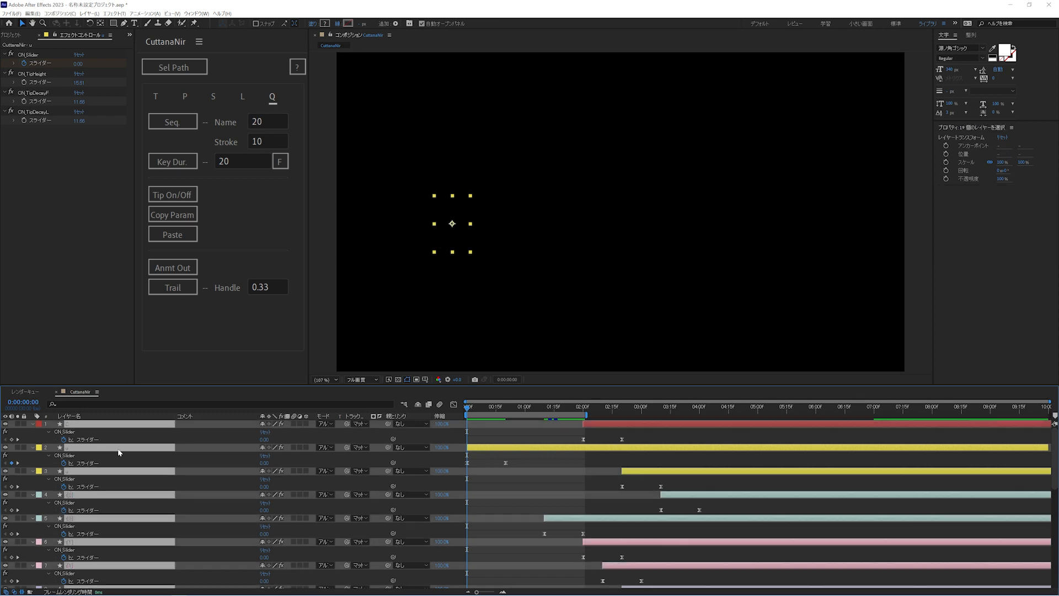
pyautogui.press('[')
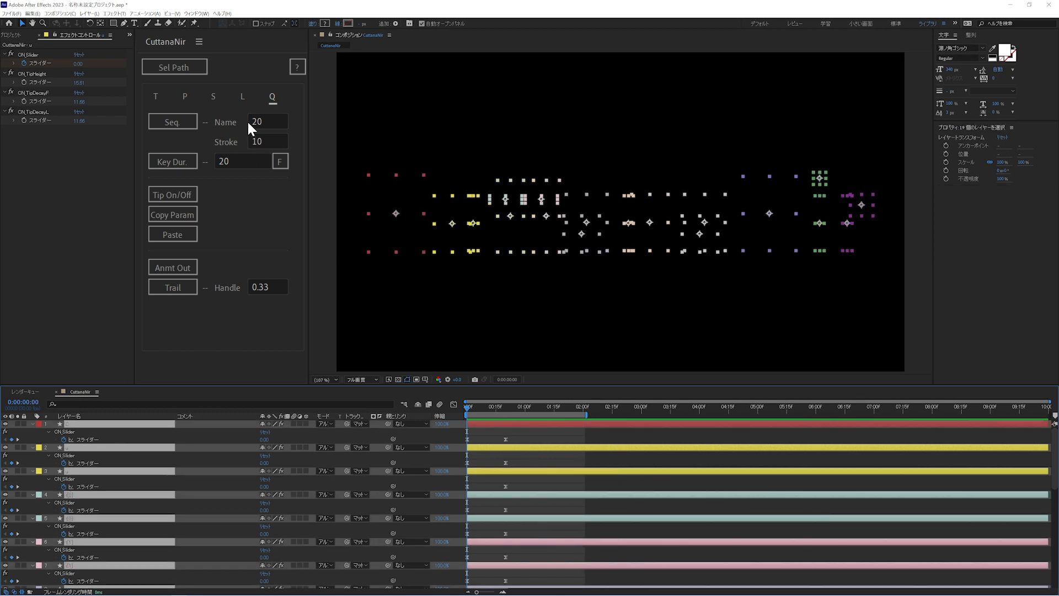
pyautogui.click(190, 121)
# Step: End the work area at 8 seconds and move the playhead to frame 5 for a close-up of the C stroke
pyautogui.click(932, 408)
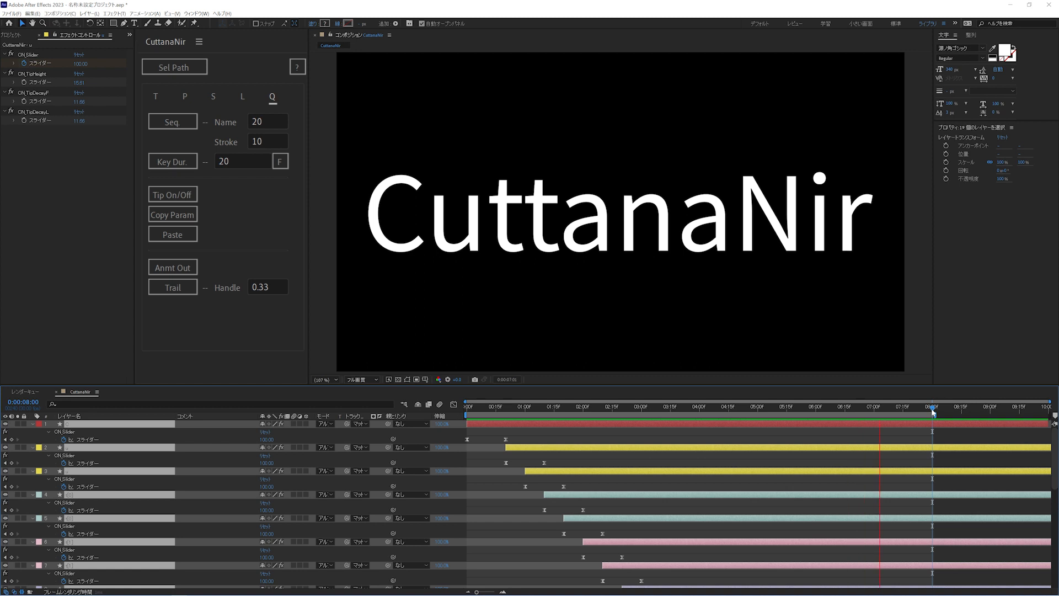
pyautogui.moveTo(932, 410); pyautogui.dragTo(476, 410)
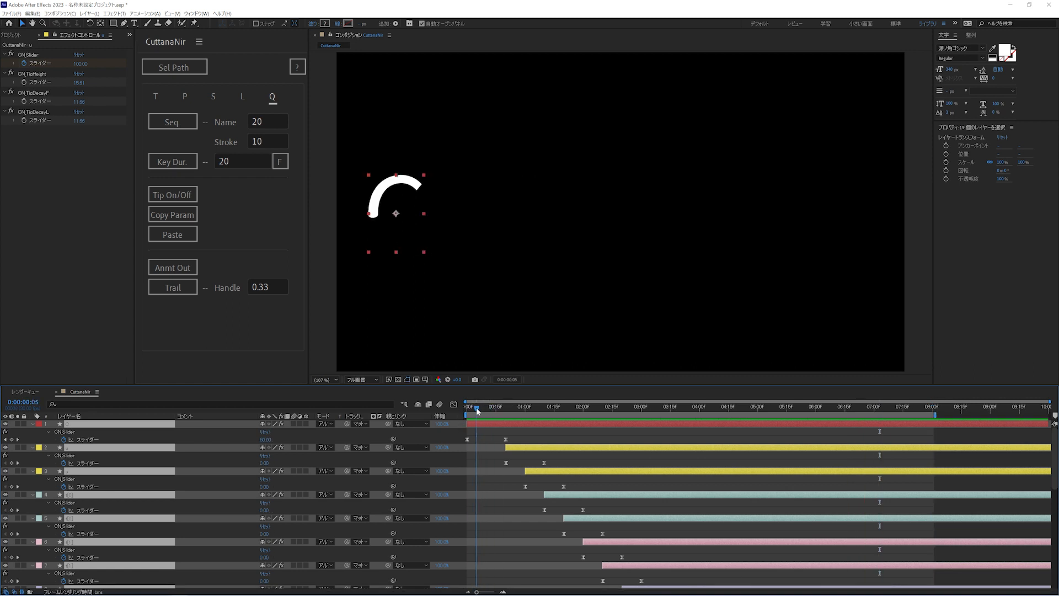
pyautogui.press('z')
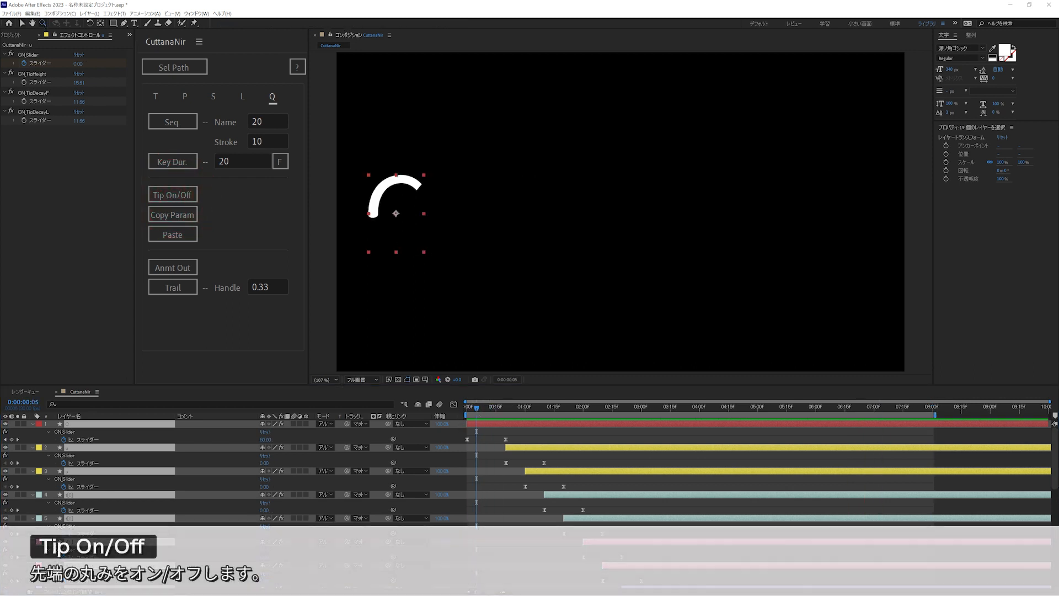
pyautogui.click(374, 216)
pyautogui.click(624, 213)
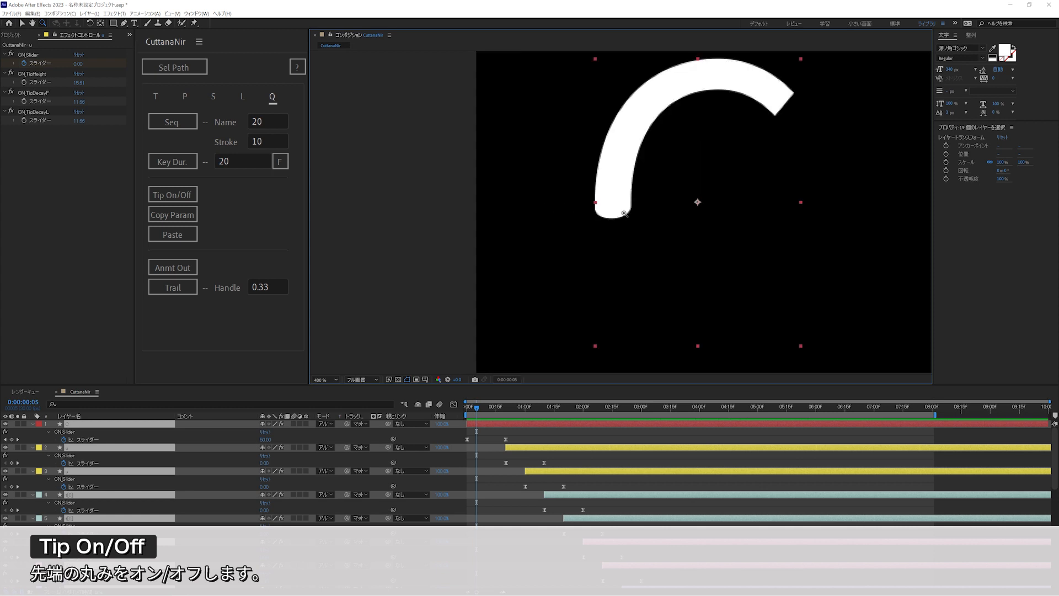
# Step: Toggle the rounded stroke tip of the C layer off and on twice for comparison
pyautogui.press('v')
pyautogui.click(137, 429)
pyautogui.click(137, 424)
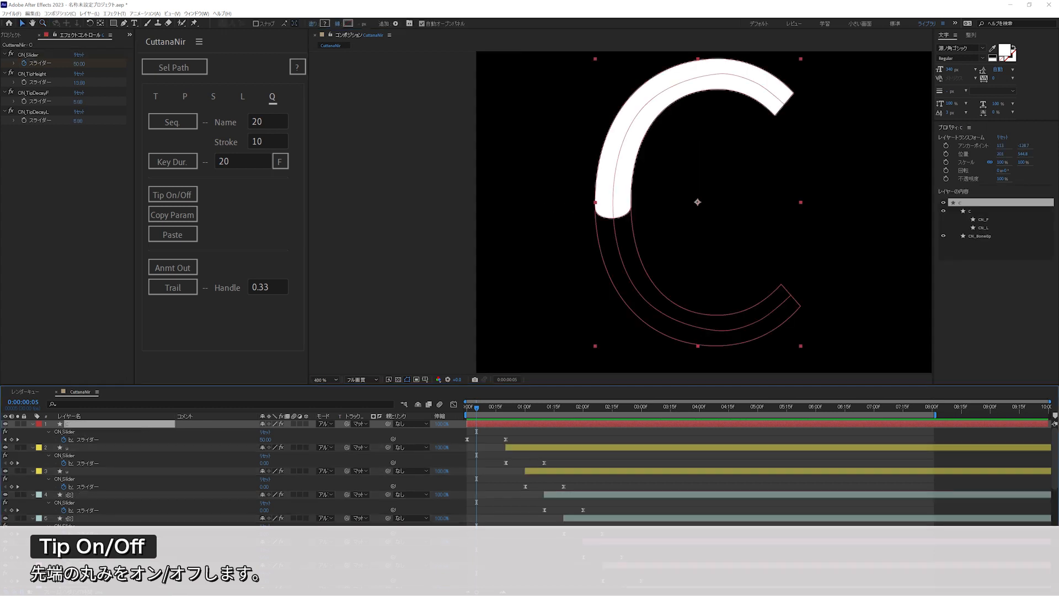
pyautogui.click(168, 194)
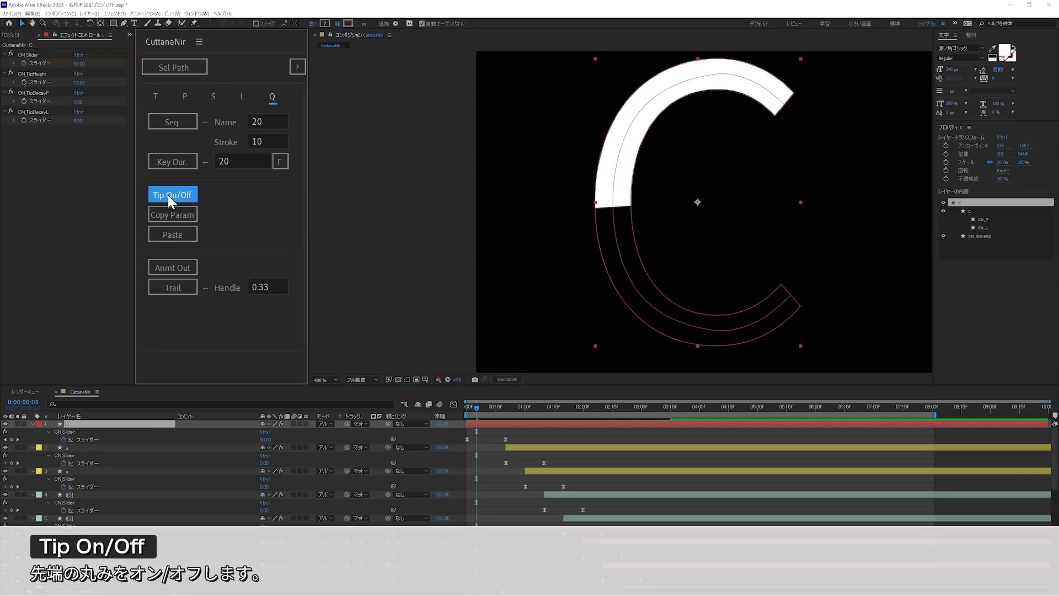
pyautogui.click(167, 194)
pyautogui.click(168, 194)
pyautogui.click(168, 194)
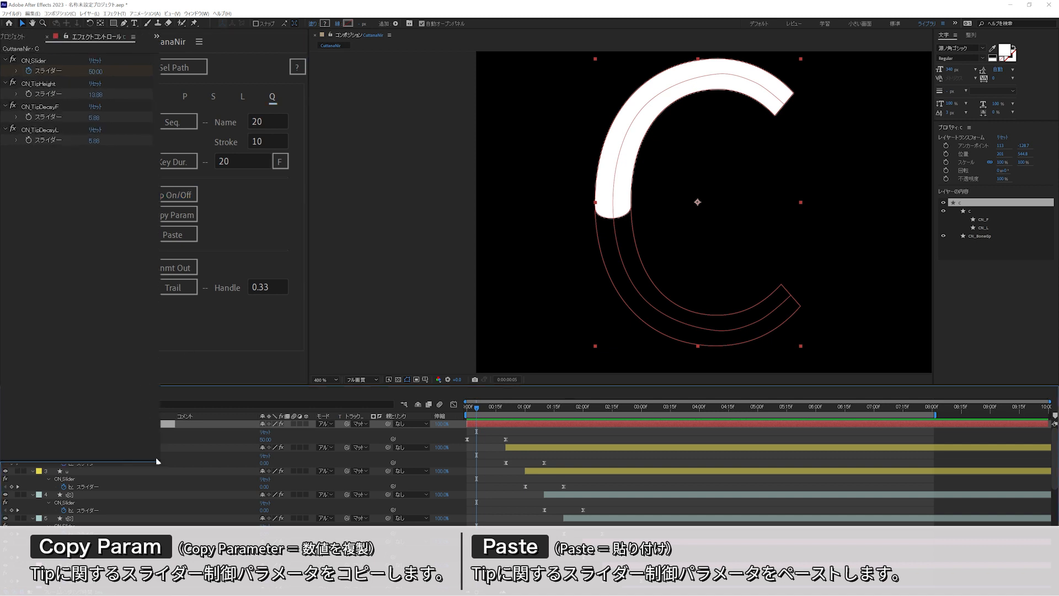
# Step: Set the C layer's CN_TipHeight to 50 and both CN_TipDecayF and CN_TipDecayL to 0
pyautogui.click(78, 83)
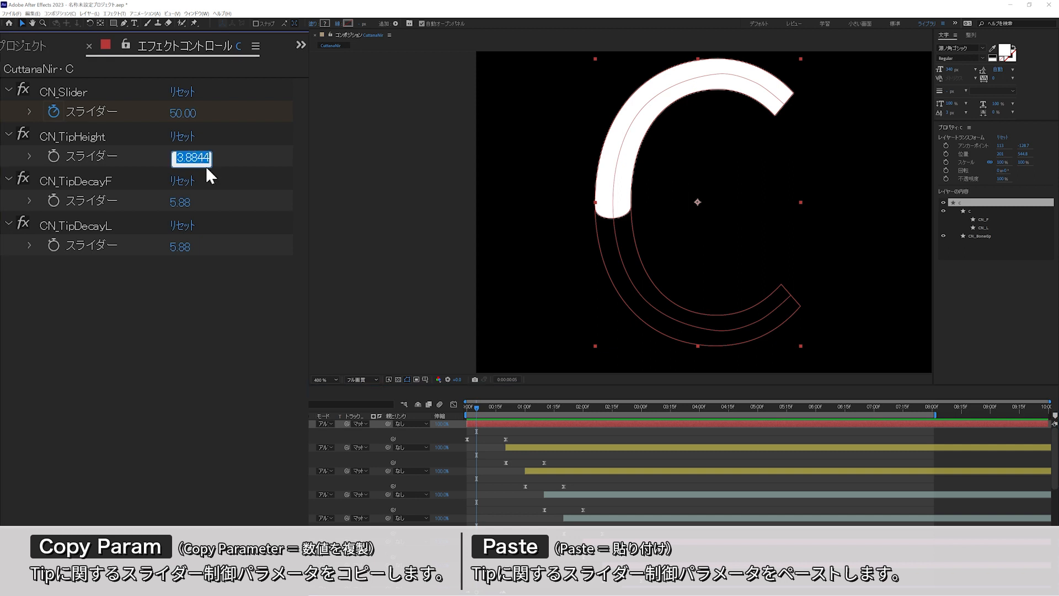
pyautogui.press('Tab')
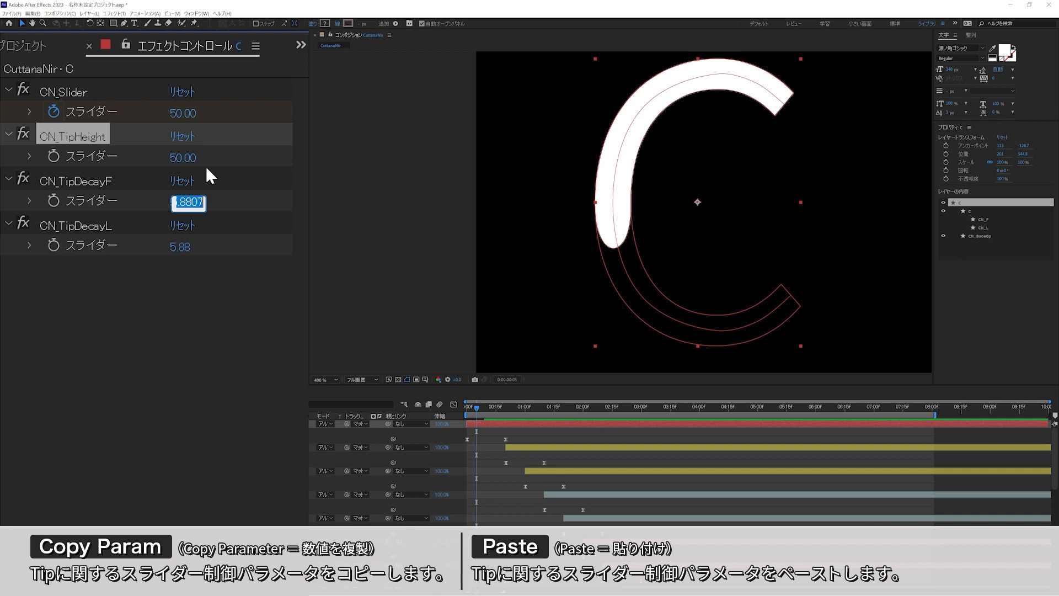
pyautogui.write('0')
pyautogui.press('Tab')
pyautogui.write('0')
pyautogui.press('Return')
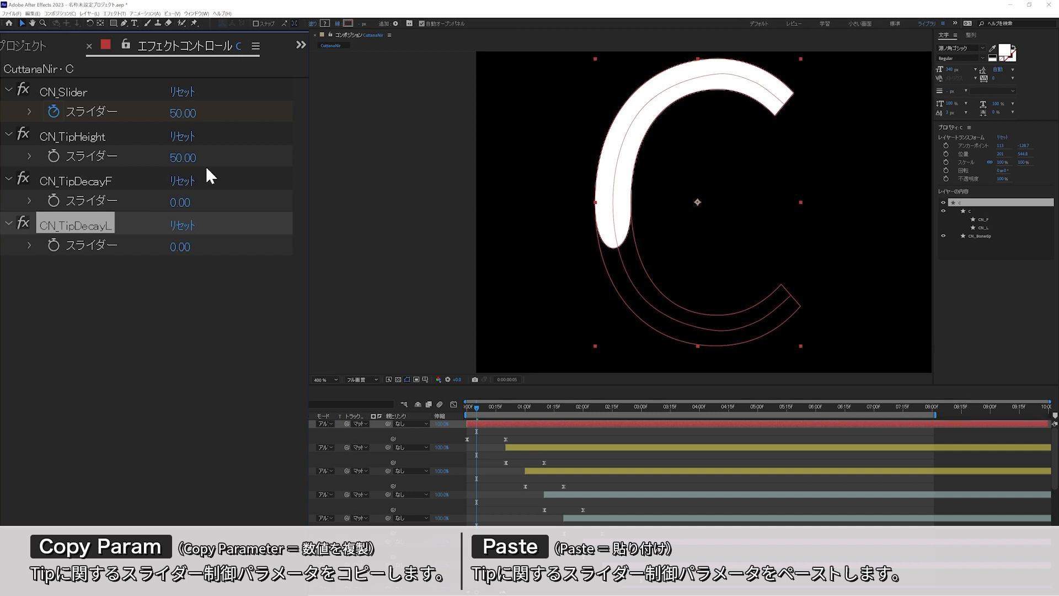
# Step: Copy the C layer's three tip slider parameters and paste them onto the first u layer
pyautogui.click(98, 139)
pyautogui.keyDown('ctrl'); pyautogui.click(92, 181); pyautogui.keyUp('ctrl')
pyautogui.keyDown('ctrl'); pyautogui.click(99, 226); pyautogui.keyUp('ctrl')
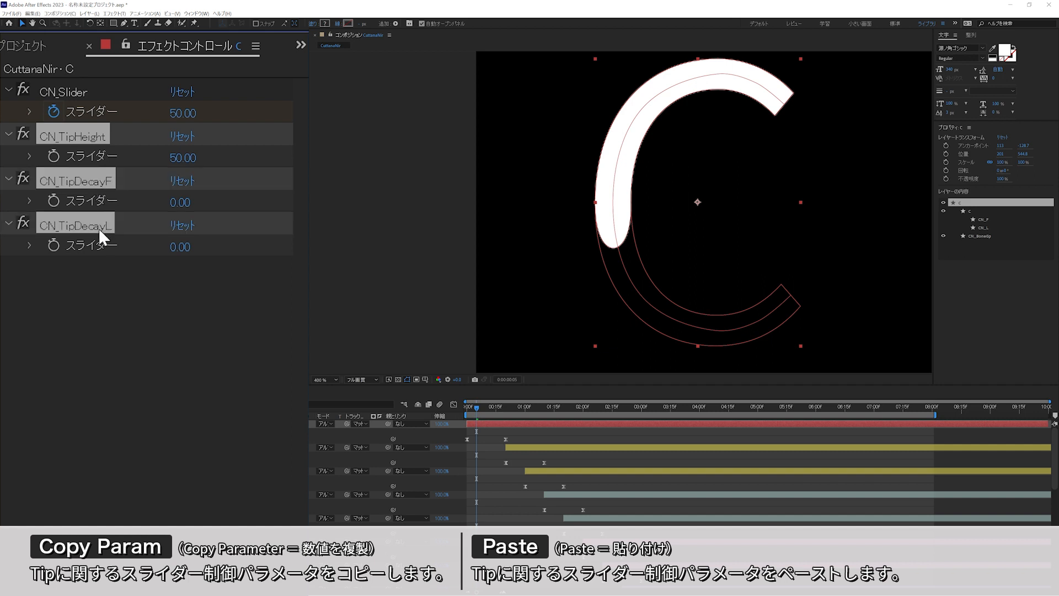
pyautogui.click(173, 216)
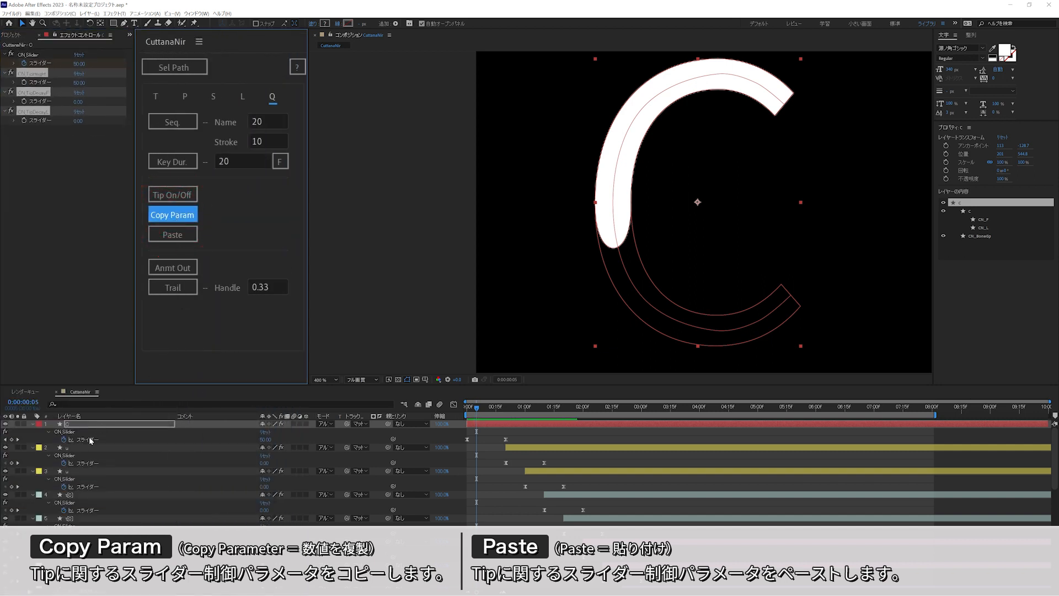
pyautogui.click(84, 448)
pyautogui.click(169, 235)
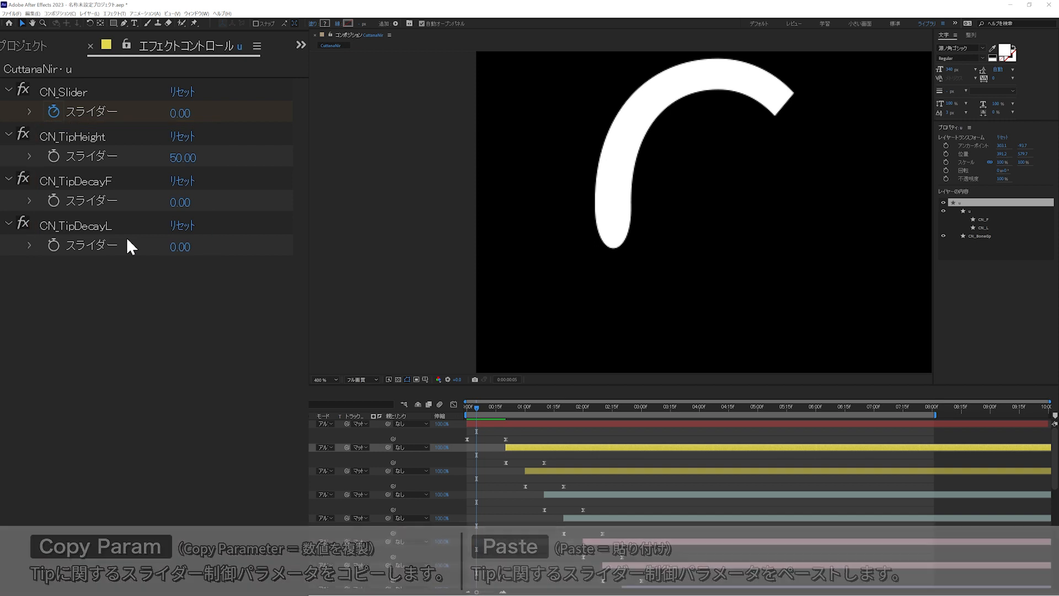
pyautogui.hotkey('ctrl', 'Up')
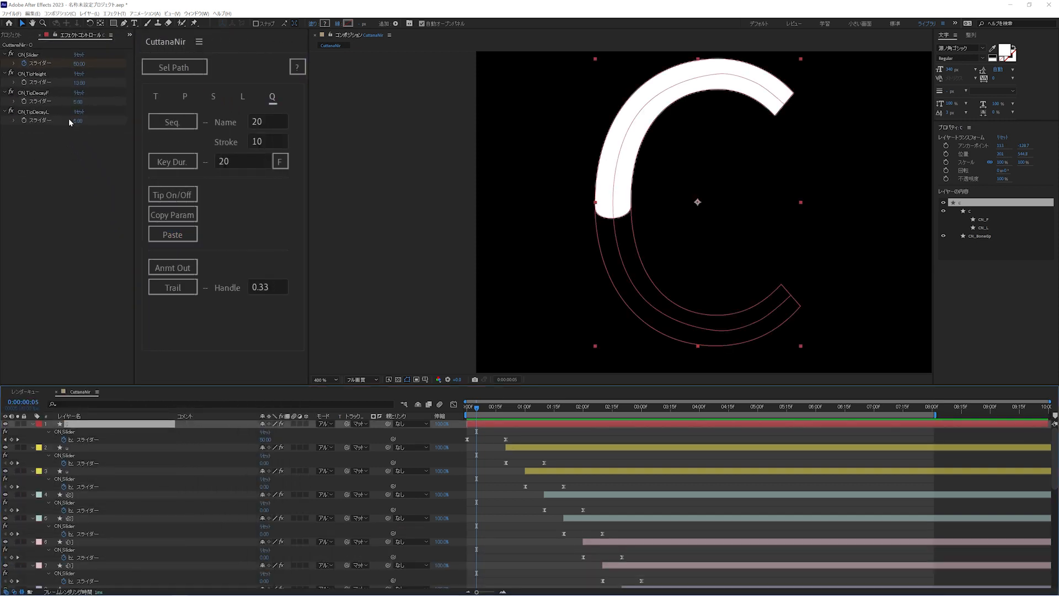
# Step: Nest the CuttanaNir composition in a new composition and generate its animation-out version with Anmt Out
pyautogui.click(190, 269)
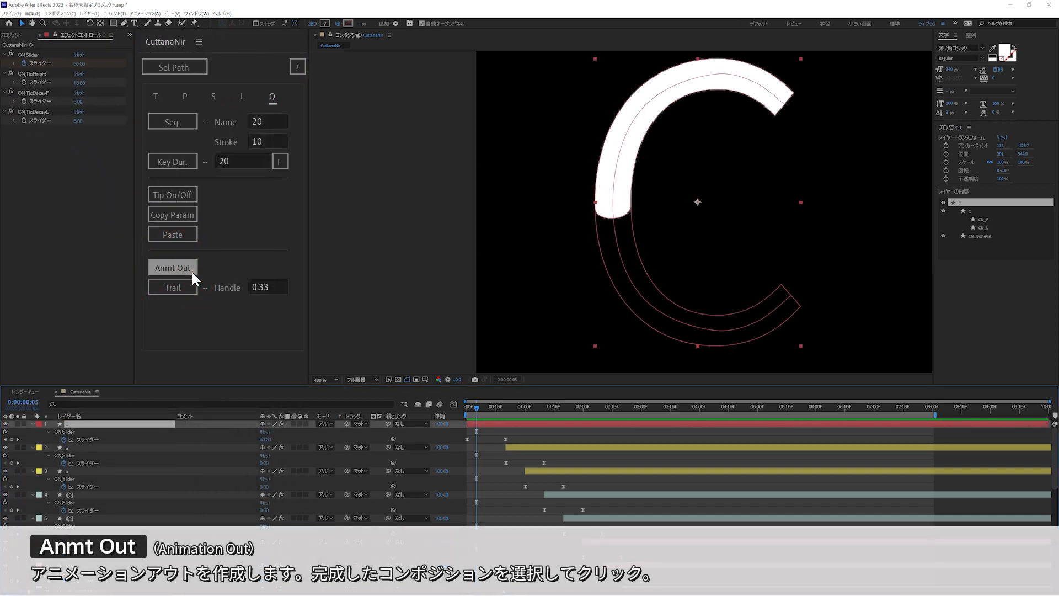
pyautogui.click(19, 35)
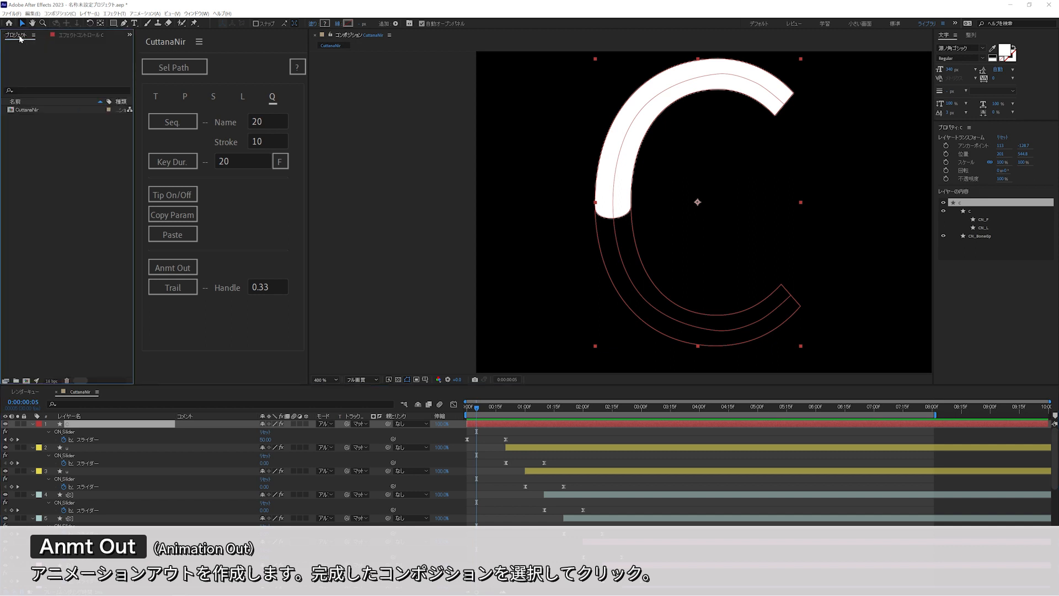
pyautogui.click(38, 110)
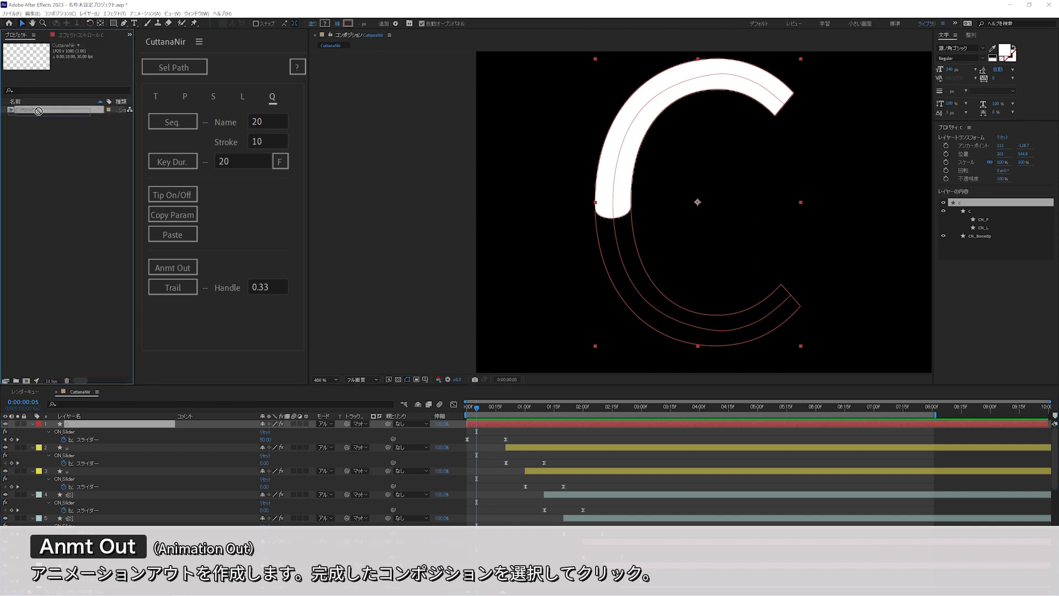
pyautogui.click(175, 270)
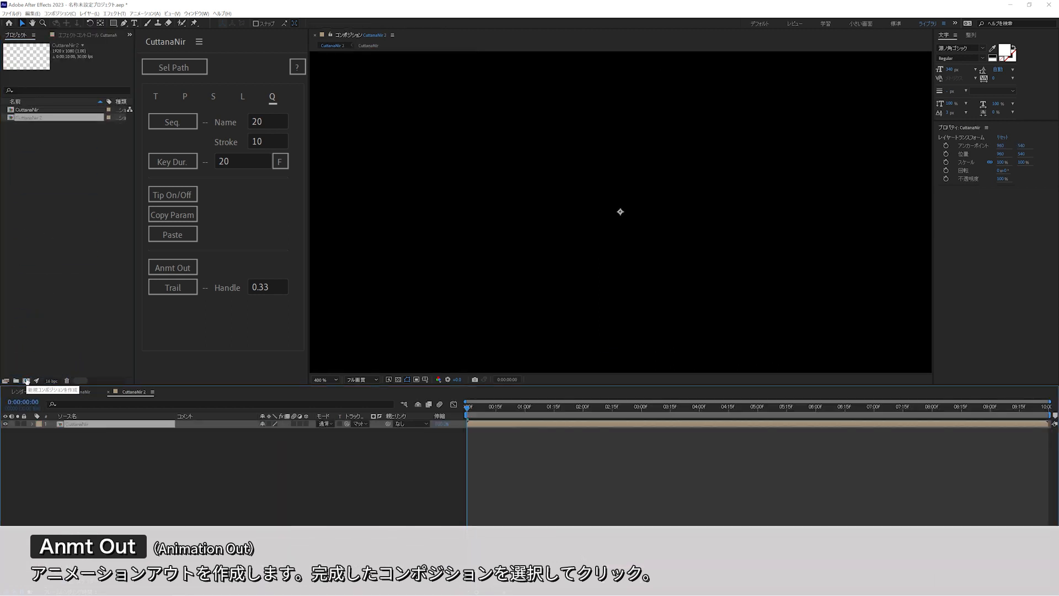
pyautogui.click(174, 274)
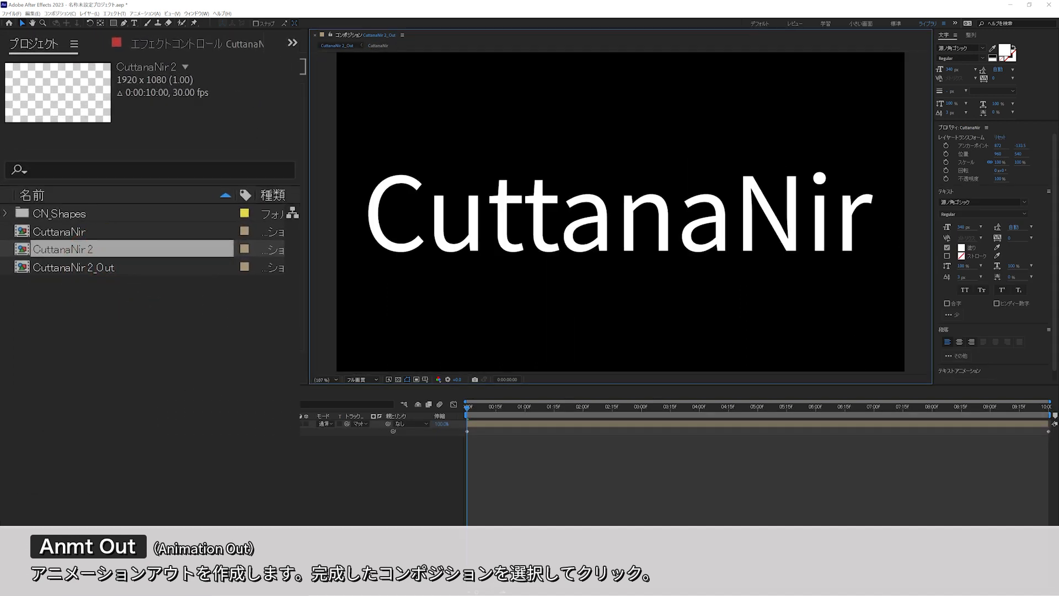
# Step: Combine CuttanaNir 2 and CuttanaNir 2_Out in a new composition and preview it
pyautogui.click(48, 134)
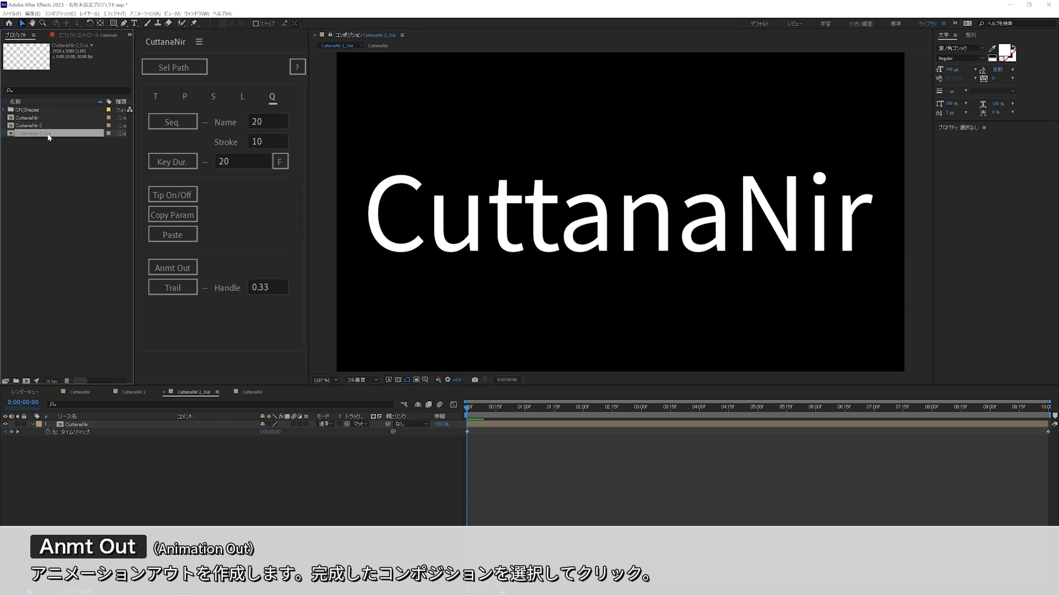
pyautogui.press('space')
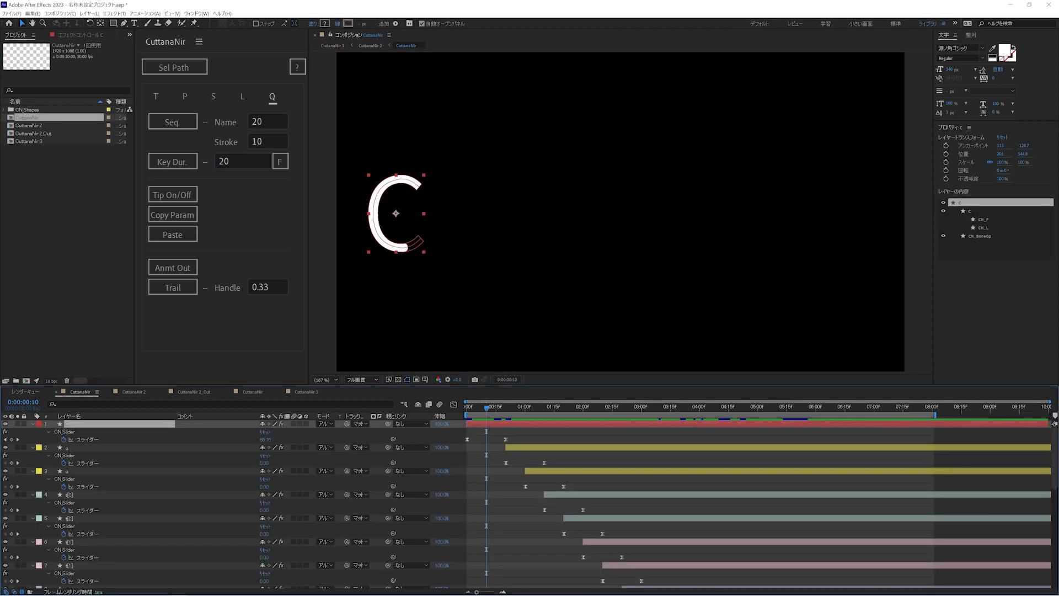
# Step: Move the playhead to 0:00:07:16 and generate a Trail path for the two stroke layers of the first t
pyautogui.click(185, 291)
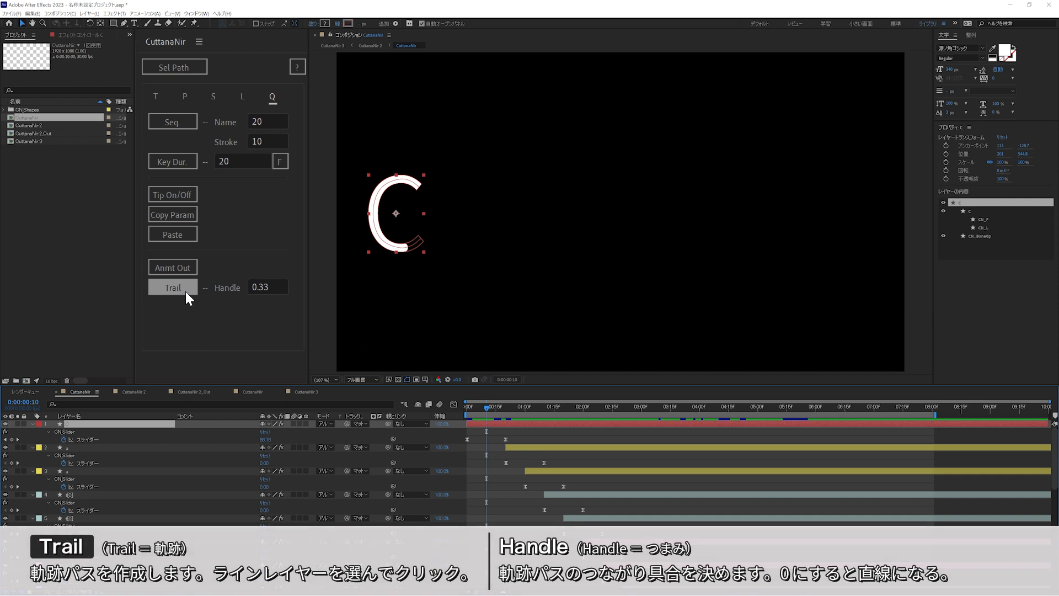
pyautogui.click(905, 411)
pyautogui.click(42, 24)
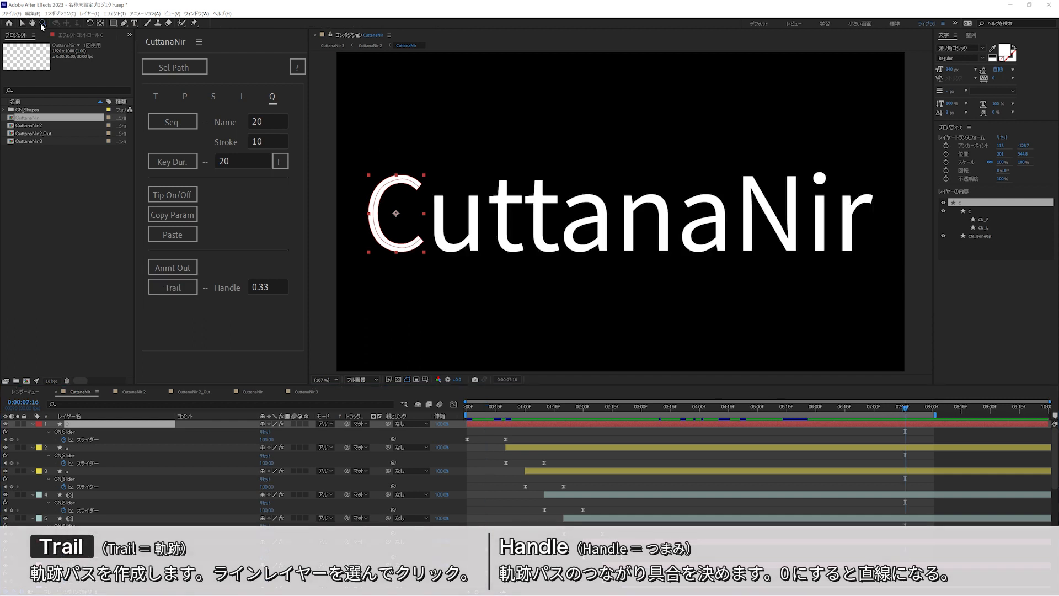
pyautogui.click(498, 216)
pyautogui.click(617, 204)
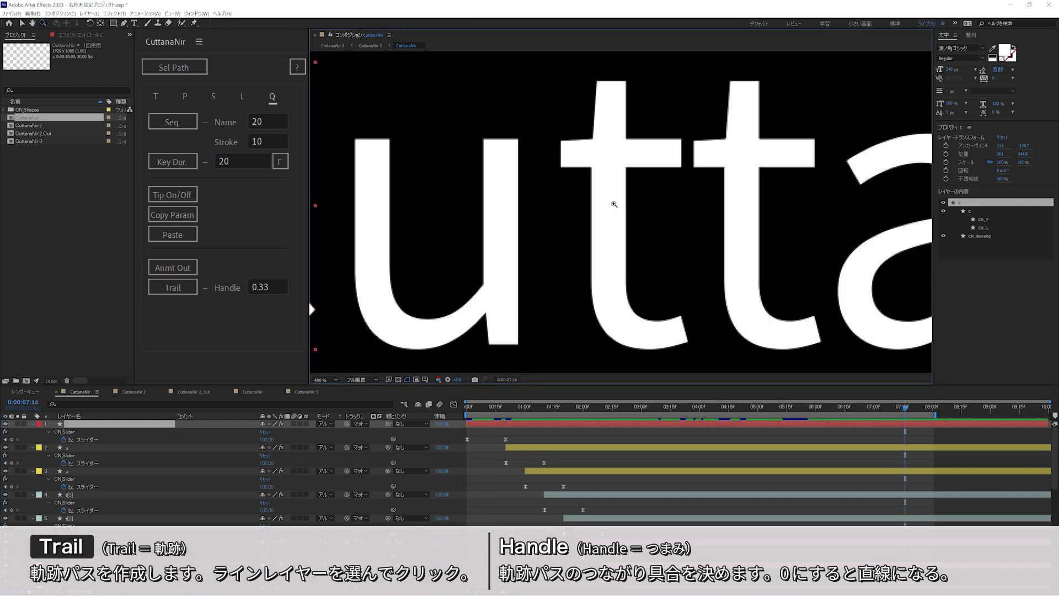
pyautogui.click(22, 23)
pyautogui.click(74, 495)
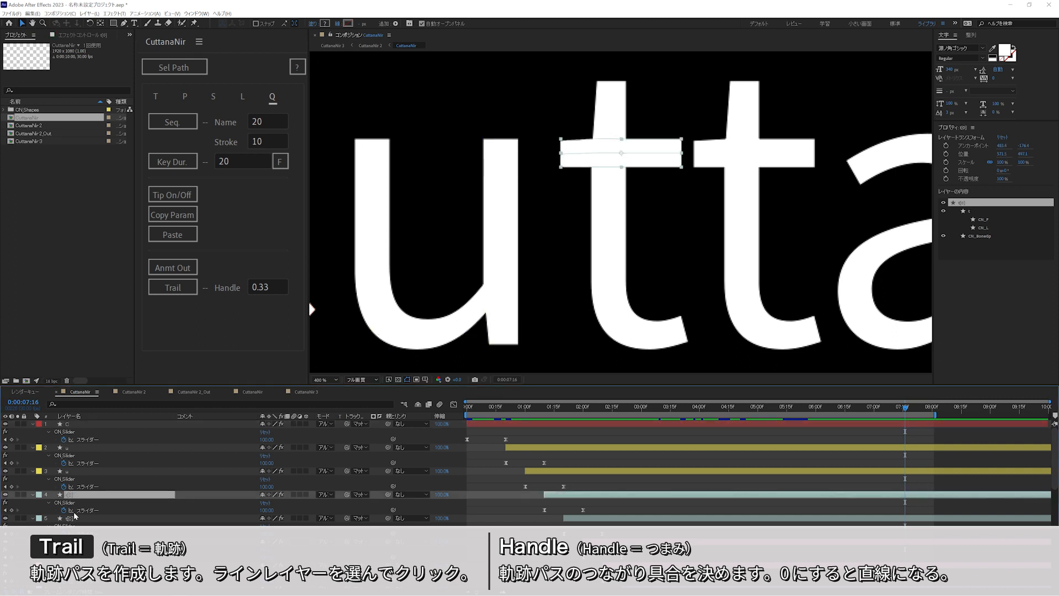
pyautogui.keyDown('shift'); pyautogui.click(73, 518); pyautogui.keyUp('shift')
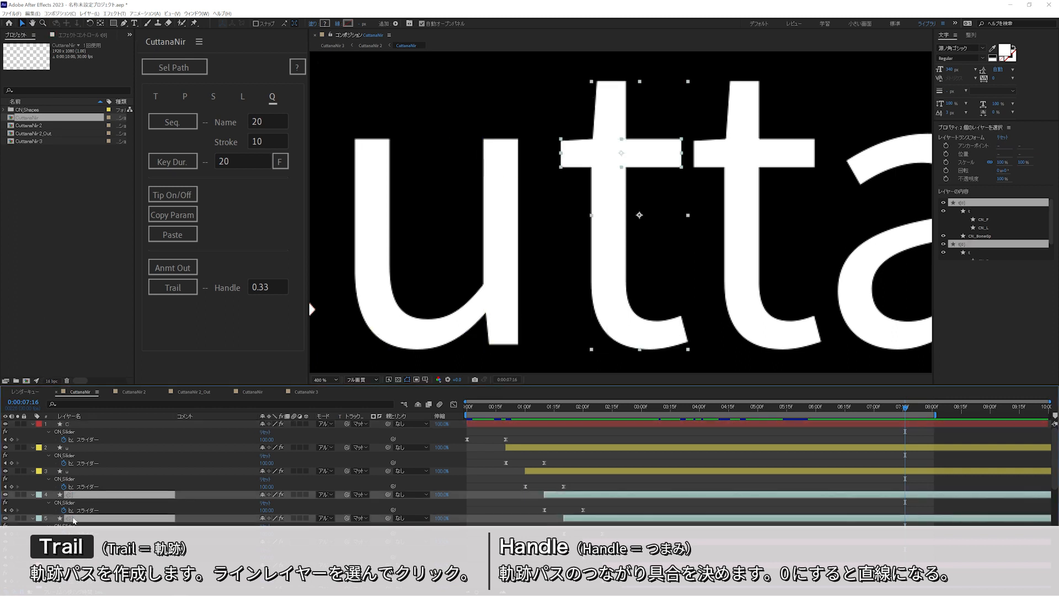
pyautogui.click(174, 288)
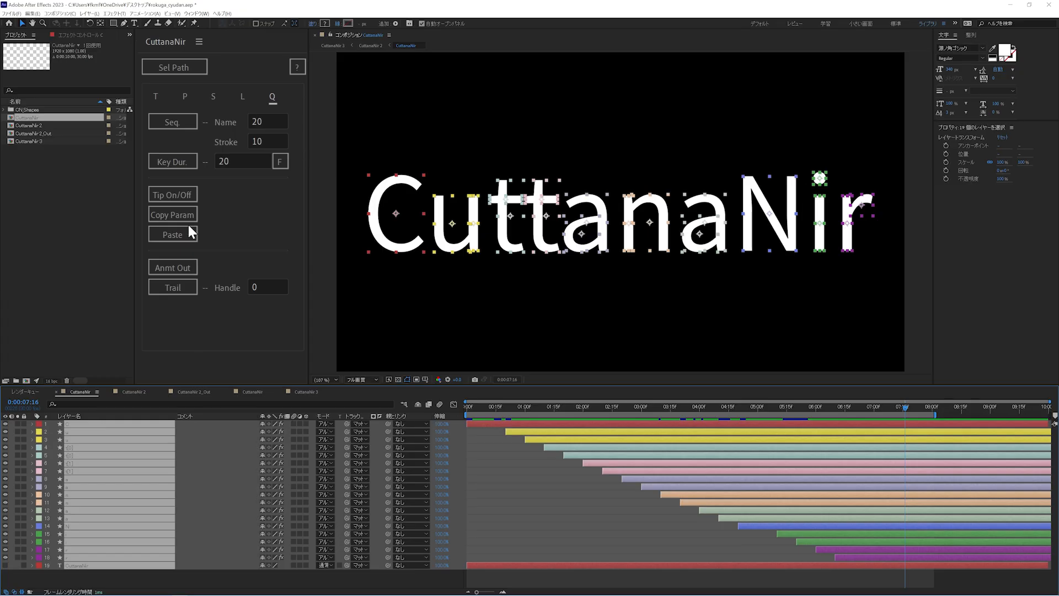
# Step: Open CuttanaNir's T functions with AutoTrace and add a text layer reading 極 in the new empty composition
pyautogui.click(156, 97)
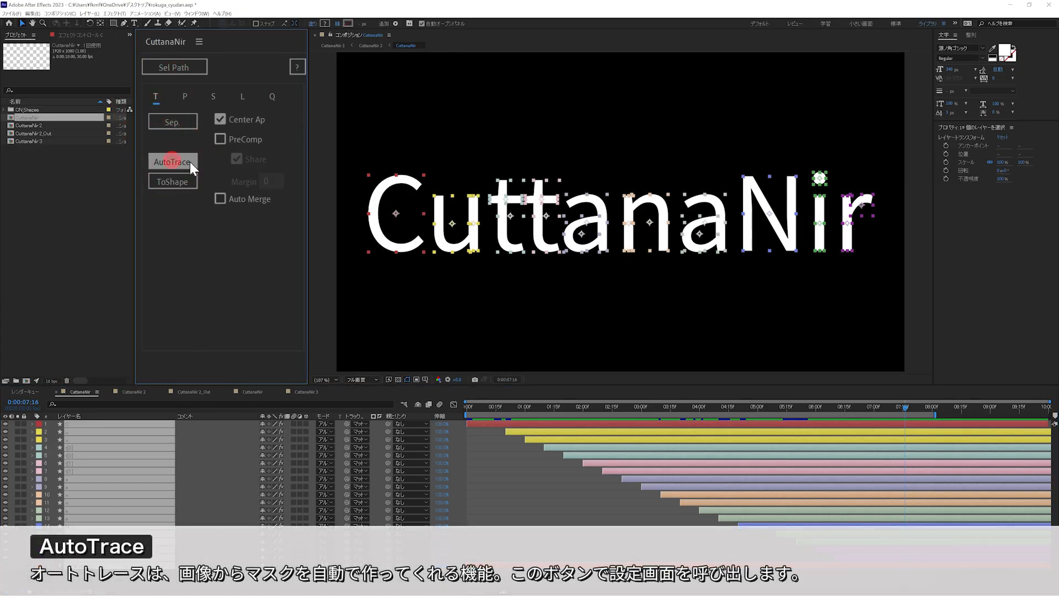
pyautogui.click(172, 162)
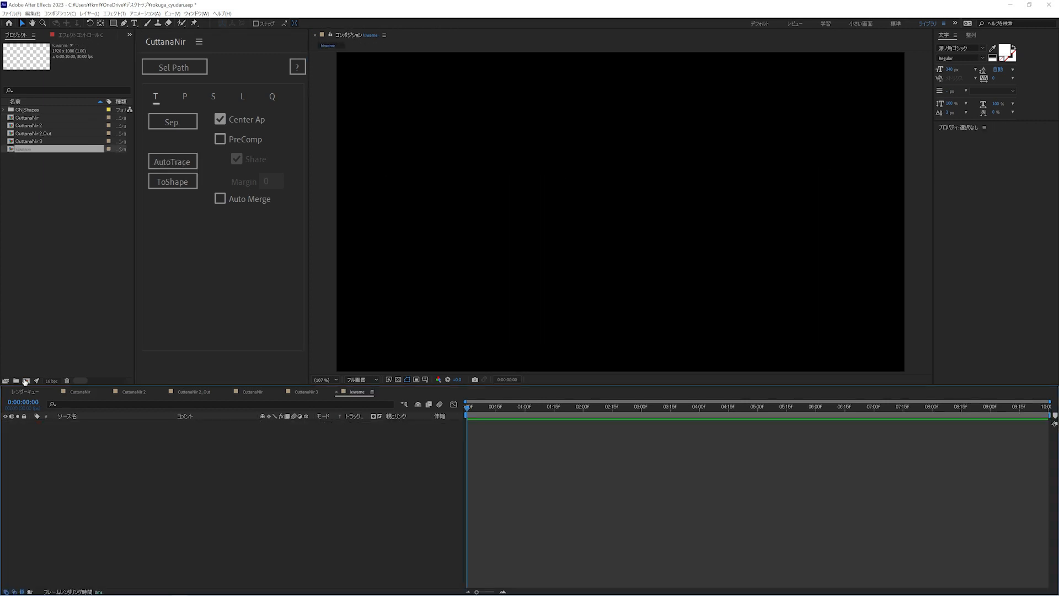
pyautogui.doubleClick(135, 24)
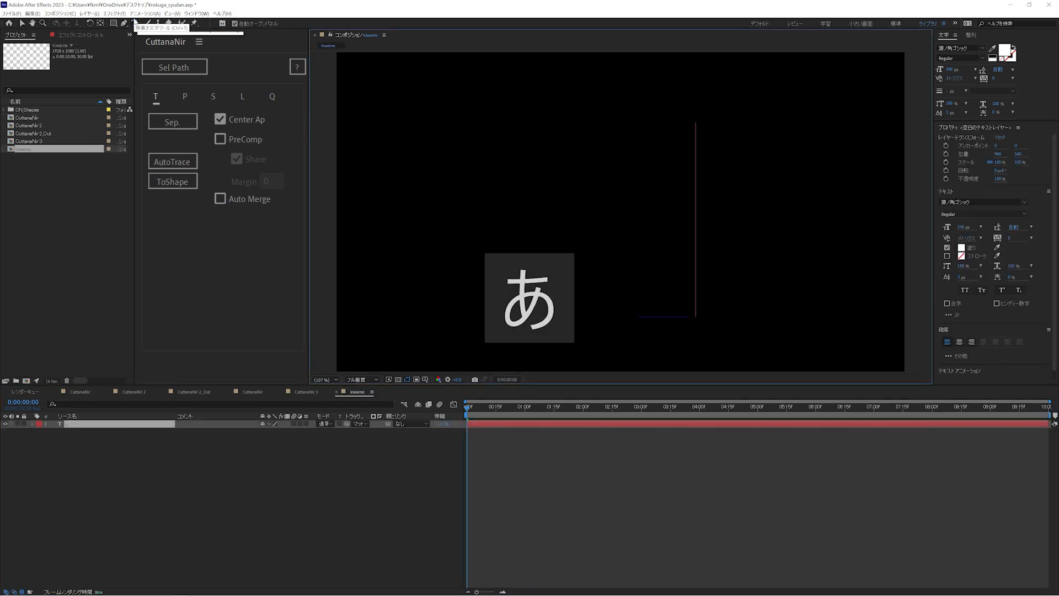
pyautogui.write('kiwame')
pyautogui.press('space')
pyautogui.press('Return')
pyautogui.press('BackSpace')
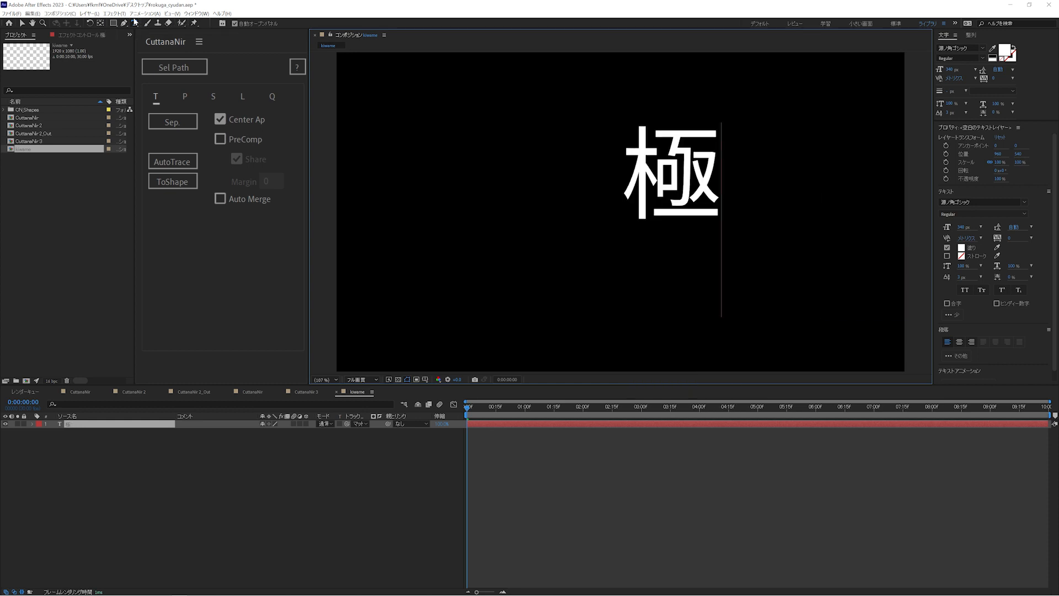
pyautogui.press('KP_Enter')
# Step: Set the 極 text to the HOT-白舟楷書教漢 font at 1100 px with fill color 000000
pyautogui.click(1023, 202)
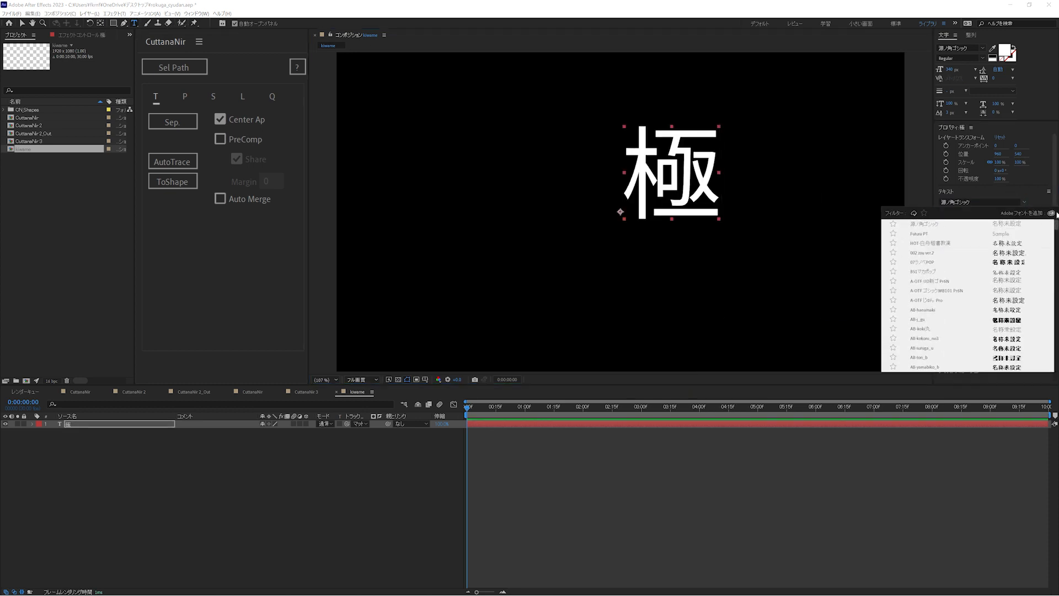
pyautogui.click(938, 244)
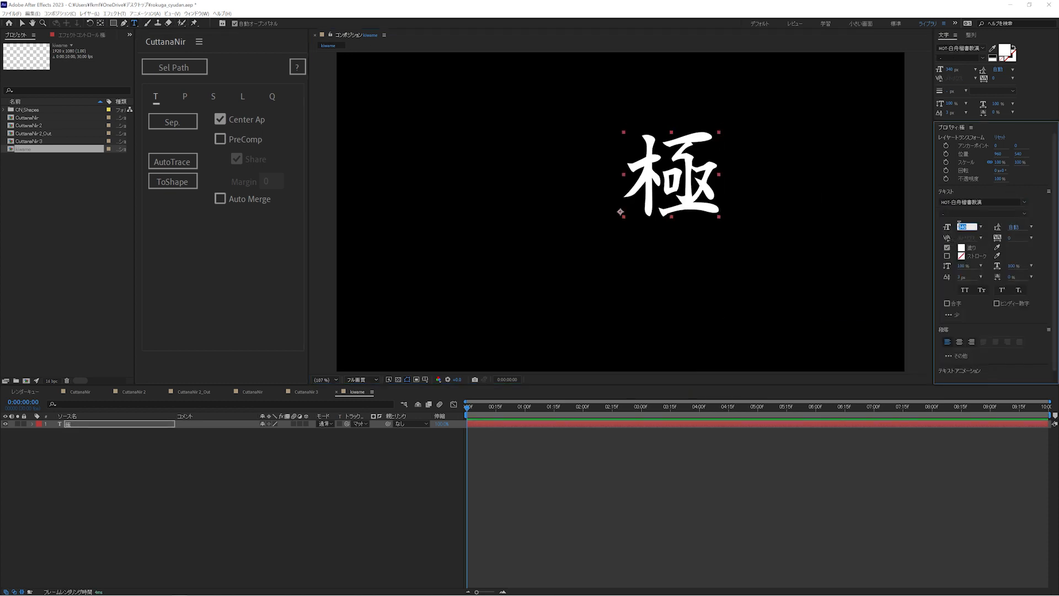
pyautogui.write('100')
pyautogui.press('Return')
pyautogui.click(961, 248)
pyautogui.write('000000')
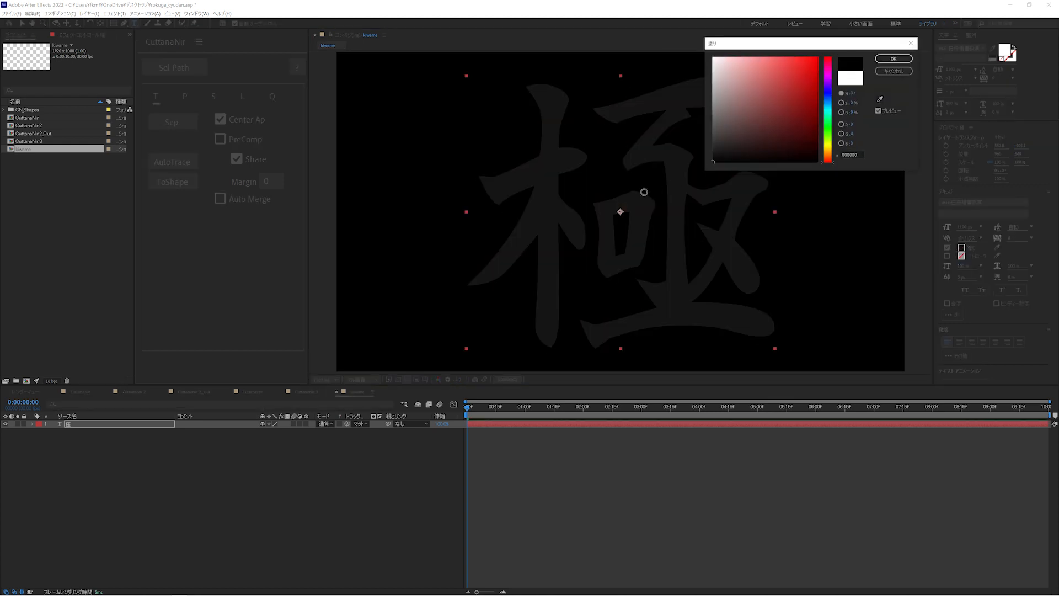
pyautogui.click(896, 59)
# Step: Create a solid layer in color ffffff and send it behind the 極 text
pyautogui.click(97, 471)
pyautogui.hotkey('ctrl', 'y')
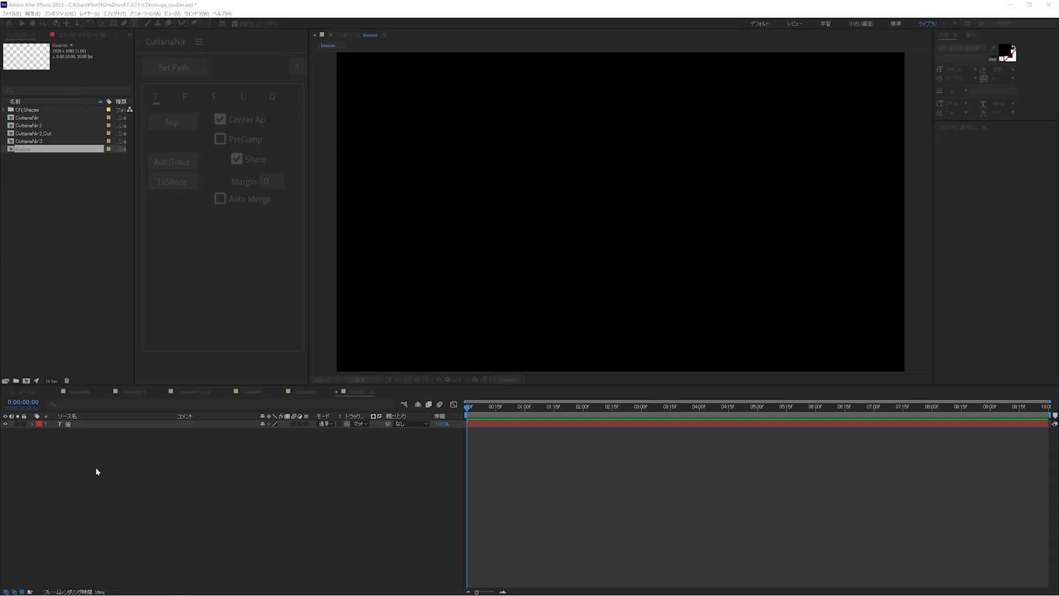
pyautogui.click(267, 335)
pyautogui.write('ffffff')
pyautogui.press('Return')
pyautogui.press('Return')
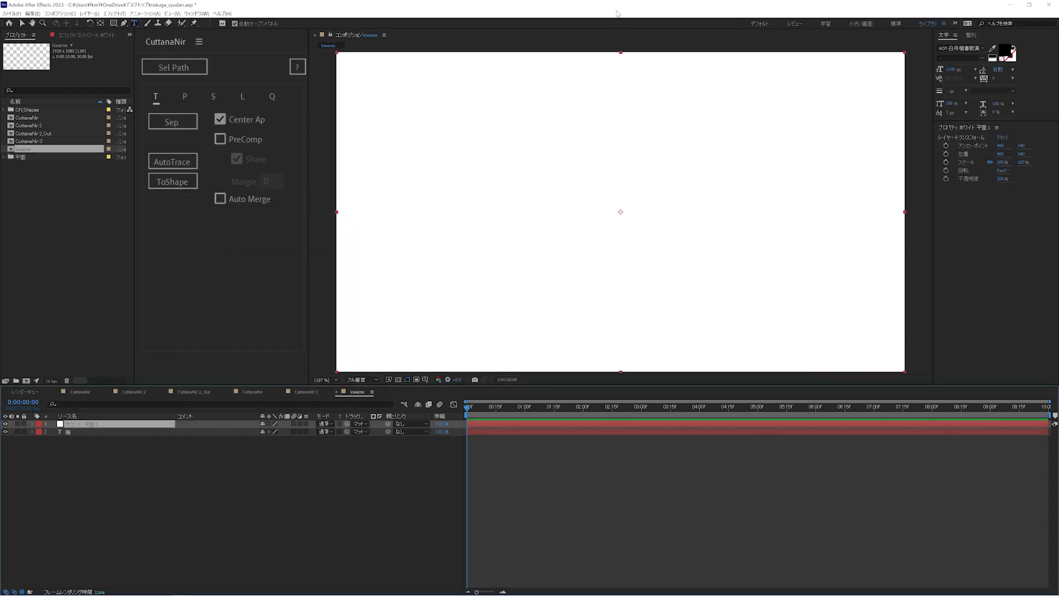
pyautogui.hotkey('ctrl', 'shift', '[')
# Step: Separate the 極 text into a shape layer with Sep. and select its paths with Sel Path
pyautogui.click(93, 424)
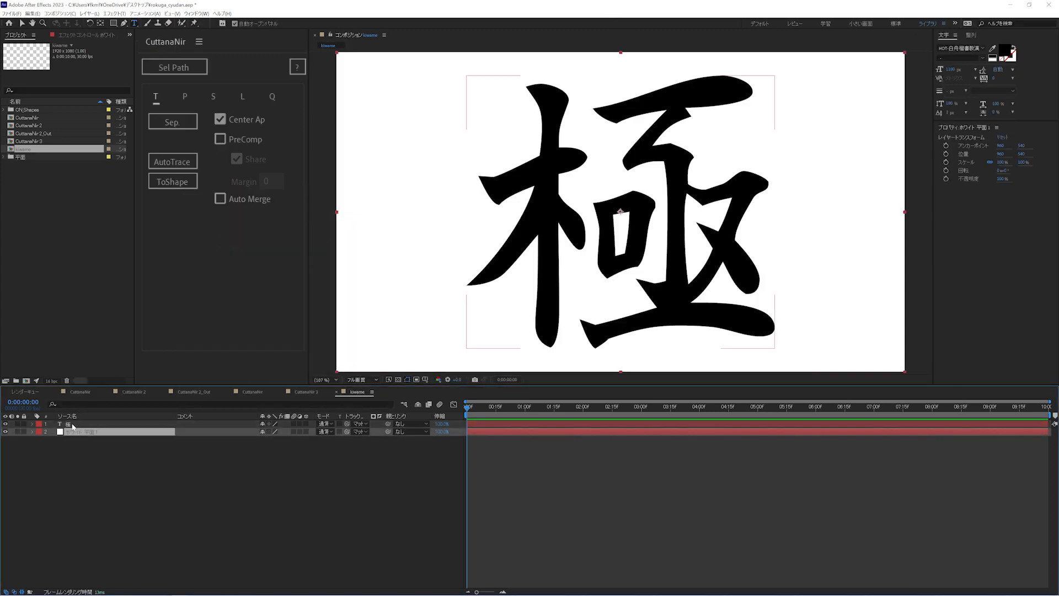
pyautogui.click(191, 117)
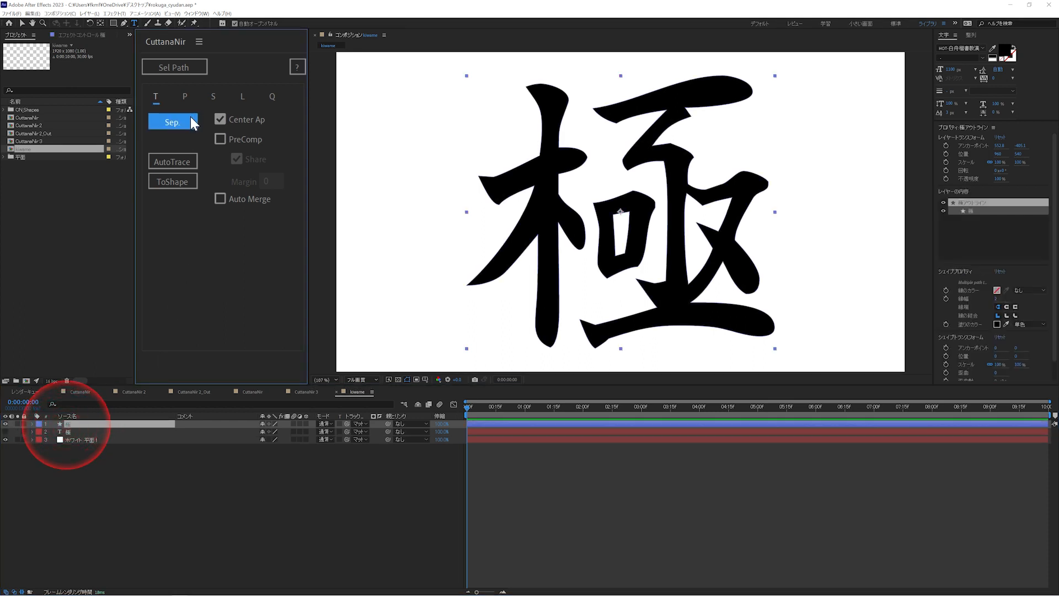
pyautogui.click(192, 66)
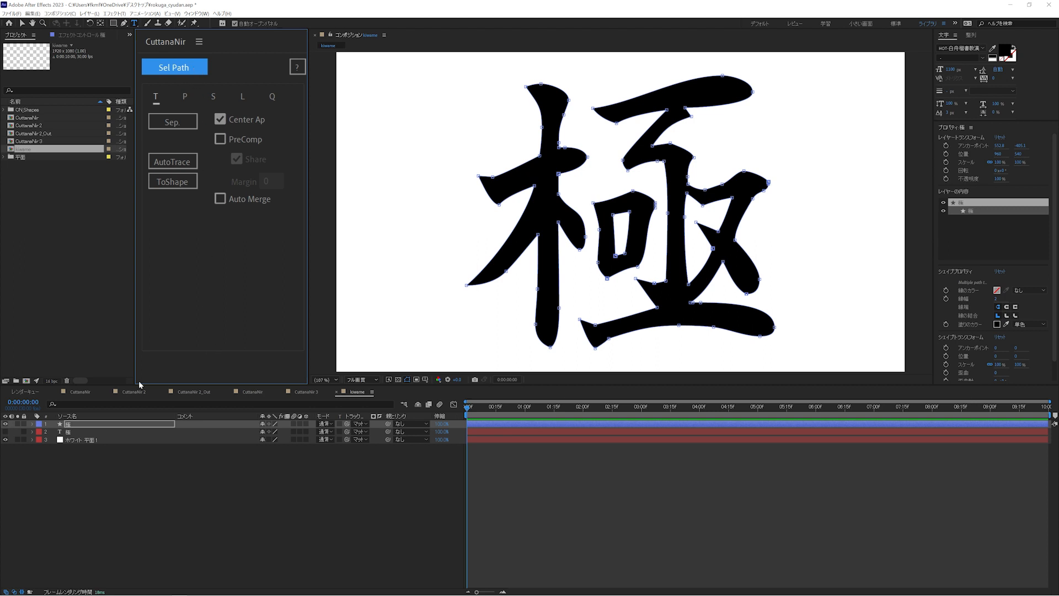
# Step: Unhide the 極 text layer and auto-trace it with blur off and a threshold of 0.0001
pyautogui.click(94, 433)
pyautogui.click(6, 432)
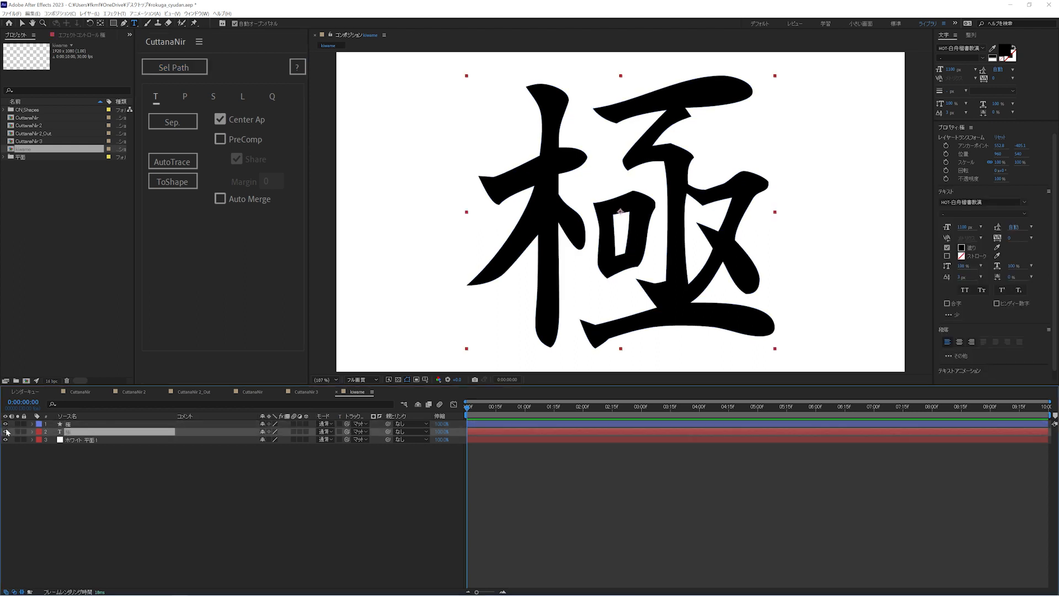
pyautogui.click(166, 163)
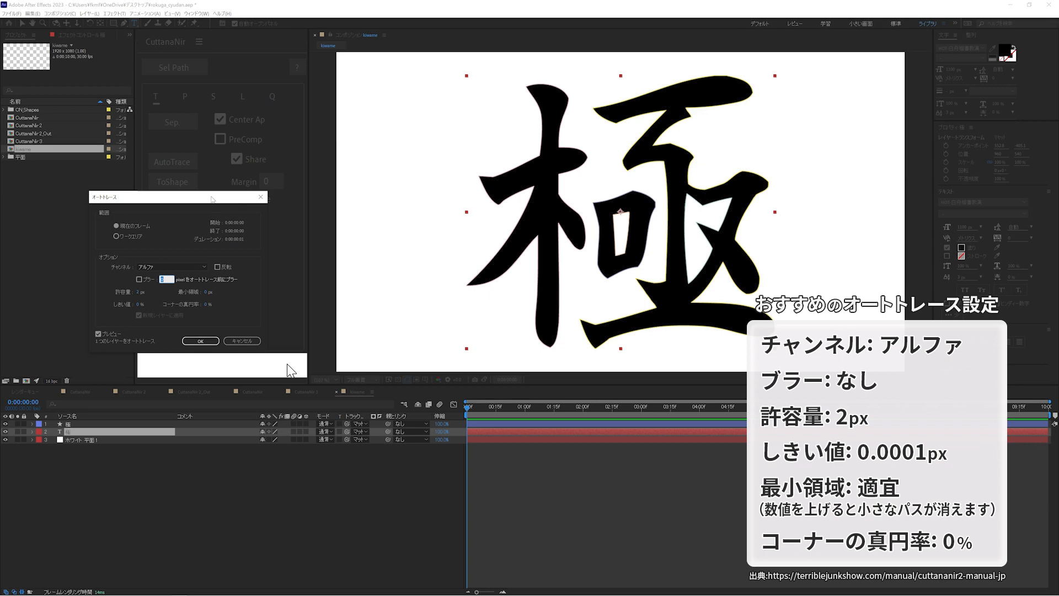
pyautogui.click(142, 279)
pyautogui.click(148, 292)
pyautogui.click(205, 293)
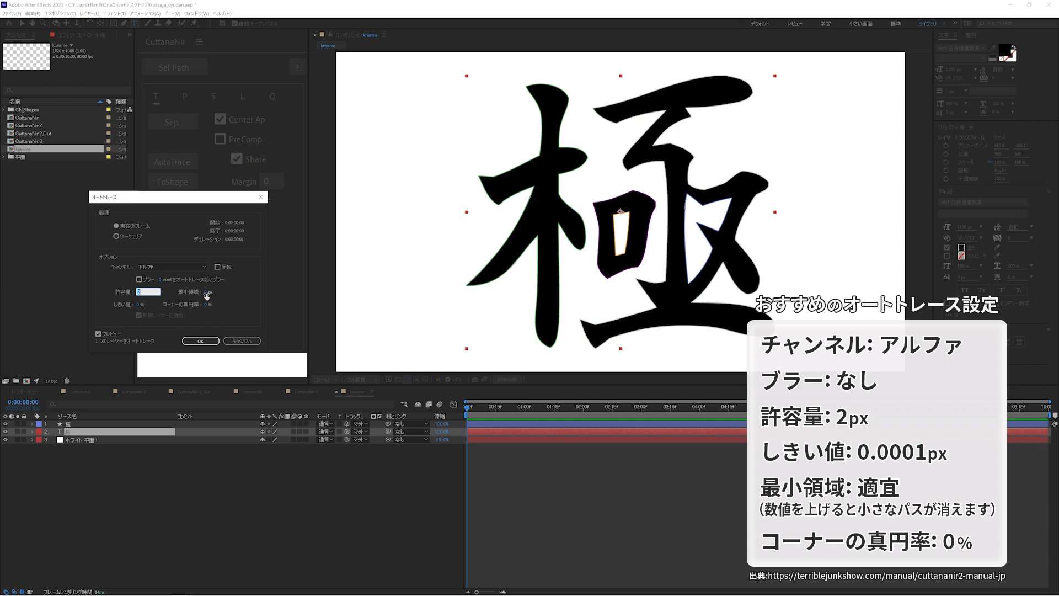
pyautogui.click(141, 306)
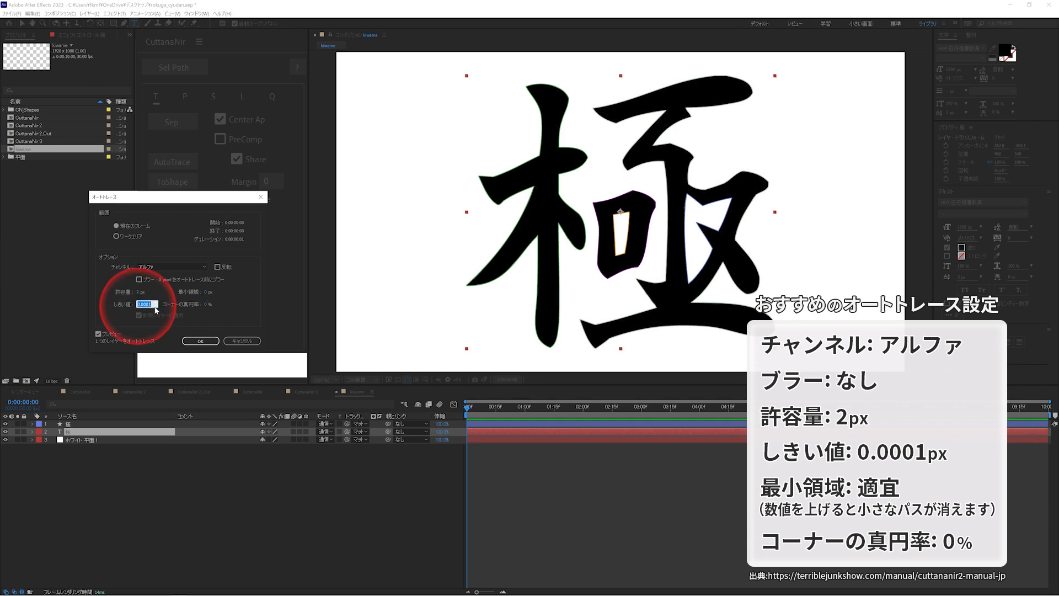
pyautogui.click(156, 308)
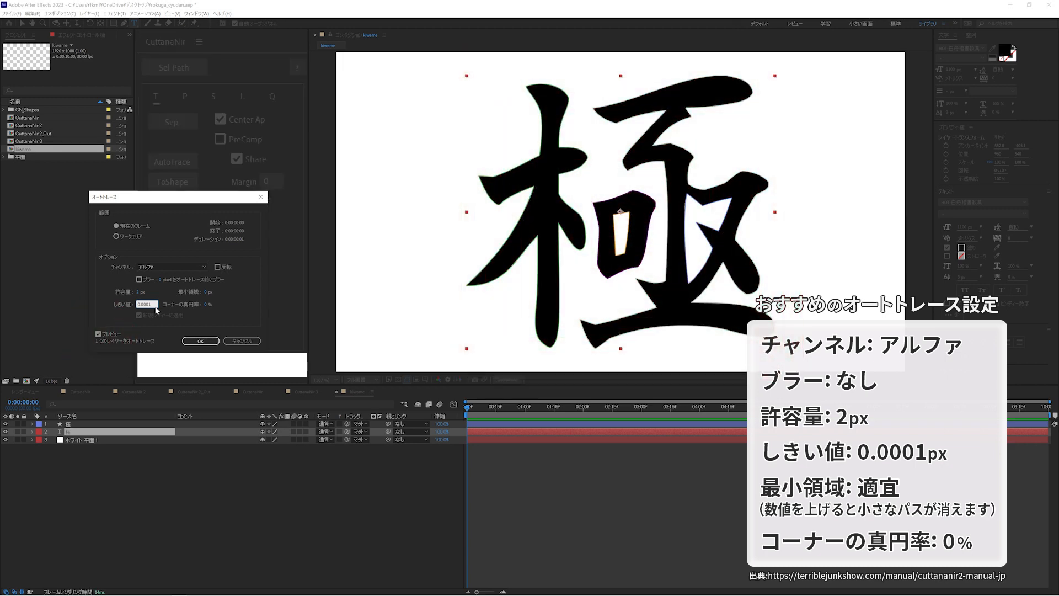
pyautogui.press('Return')
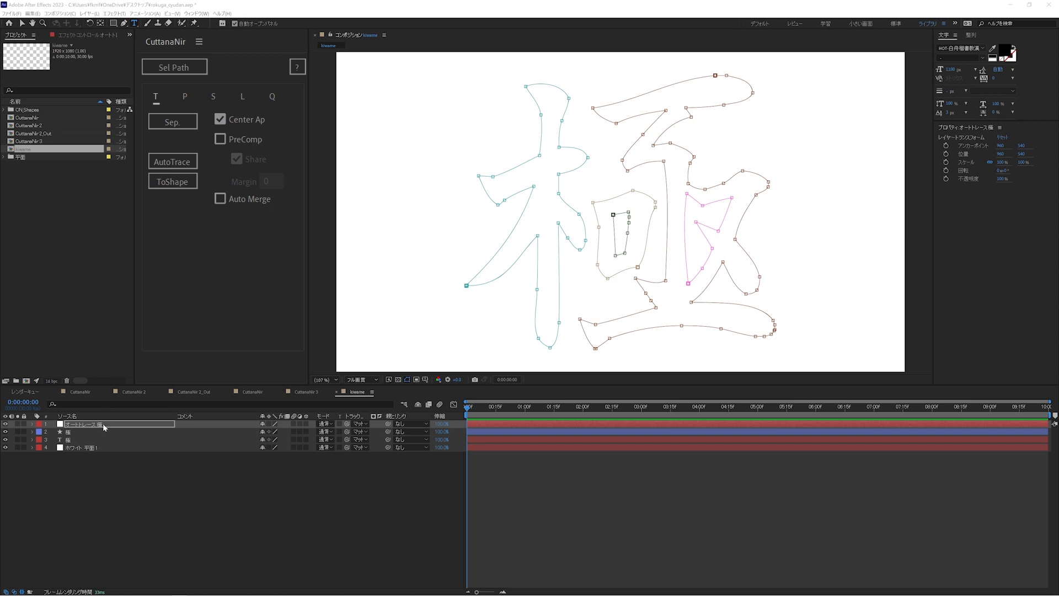
# Step: Convert the auto-traced mask layer to a shape layer with ToShape and set its fill color to 000000
pyautogui.click(104, 424)
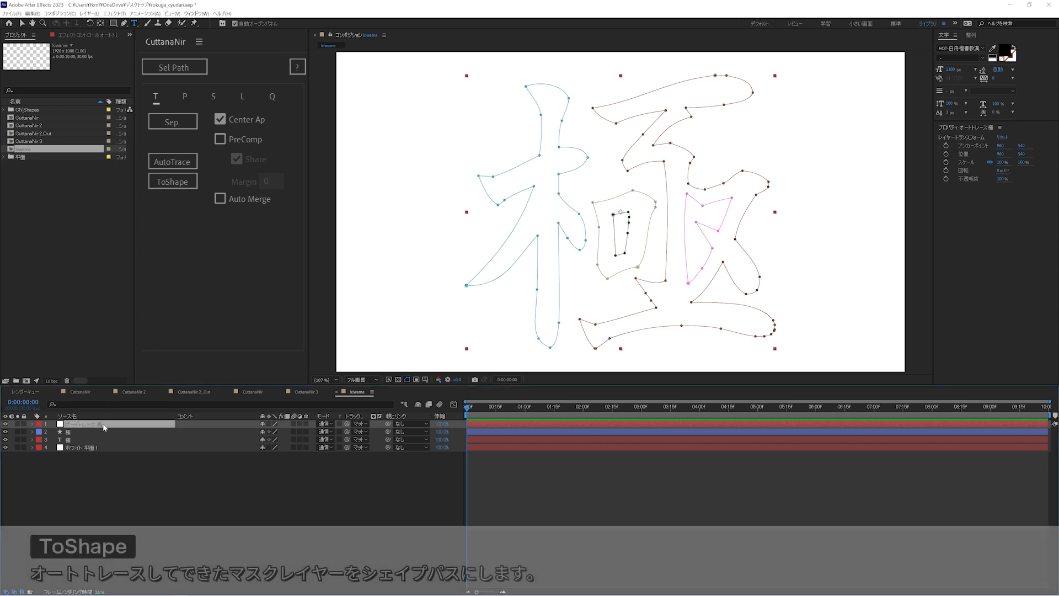
pyautogui.click(166, 182)
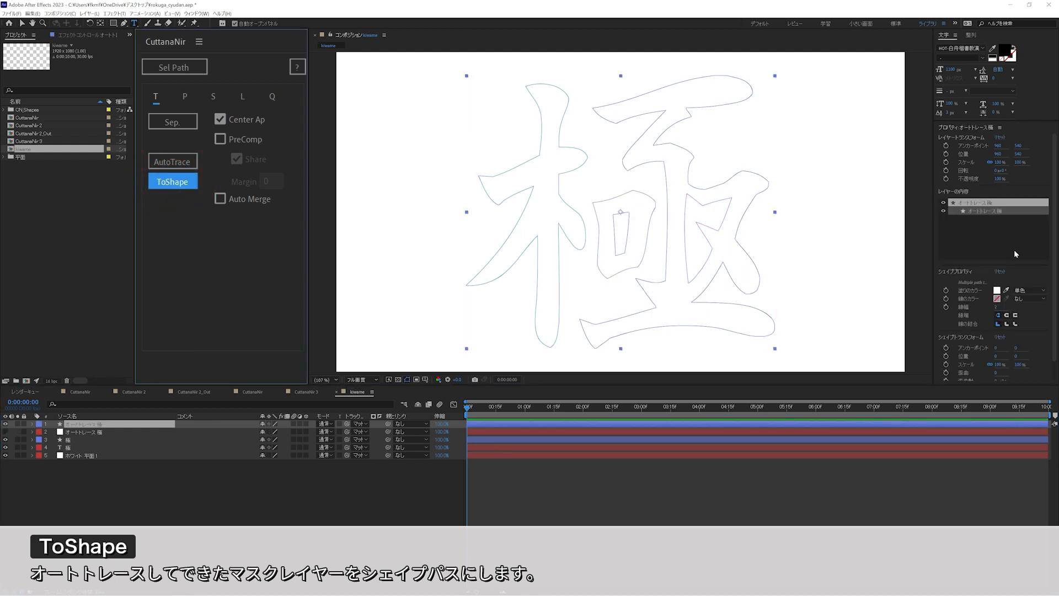
pyautogui.click(997, 290)
pyautogui.write('000000')
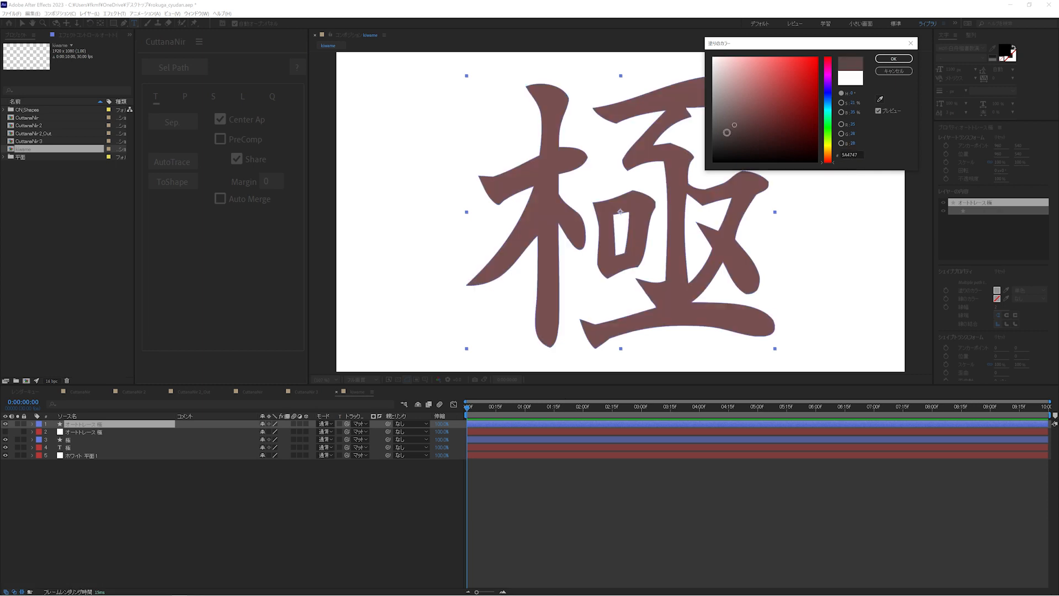
pyautogui.click(889, 59)
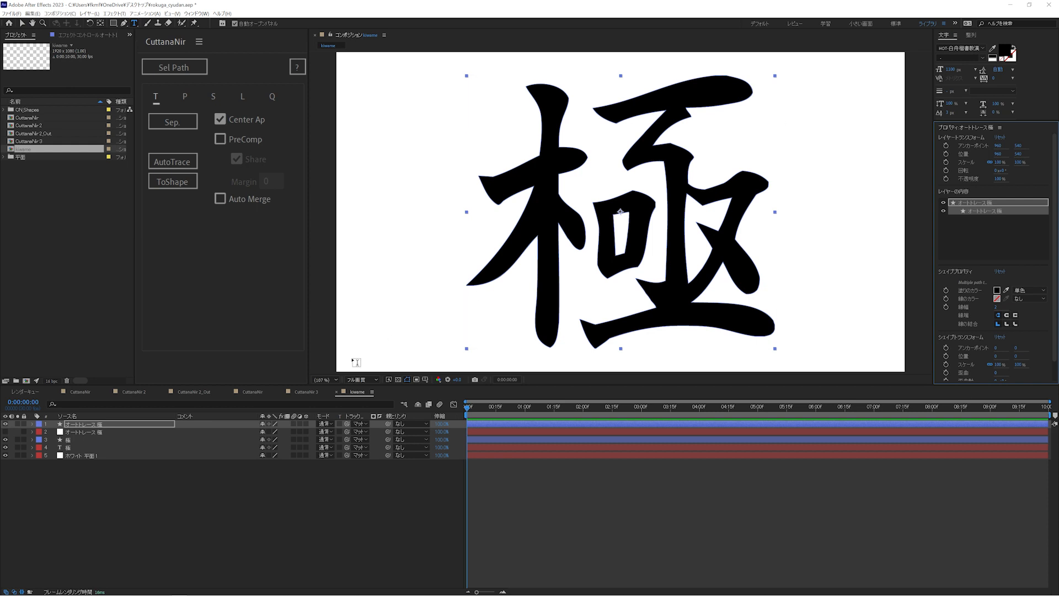
# Step: Label the traced shape layer yellow and hide the separated 極 shape layer and the 極 text layer
pyautogui.click(39, 423)
pyautogui.click(65, 292)
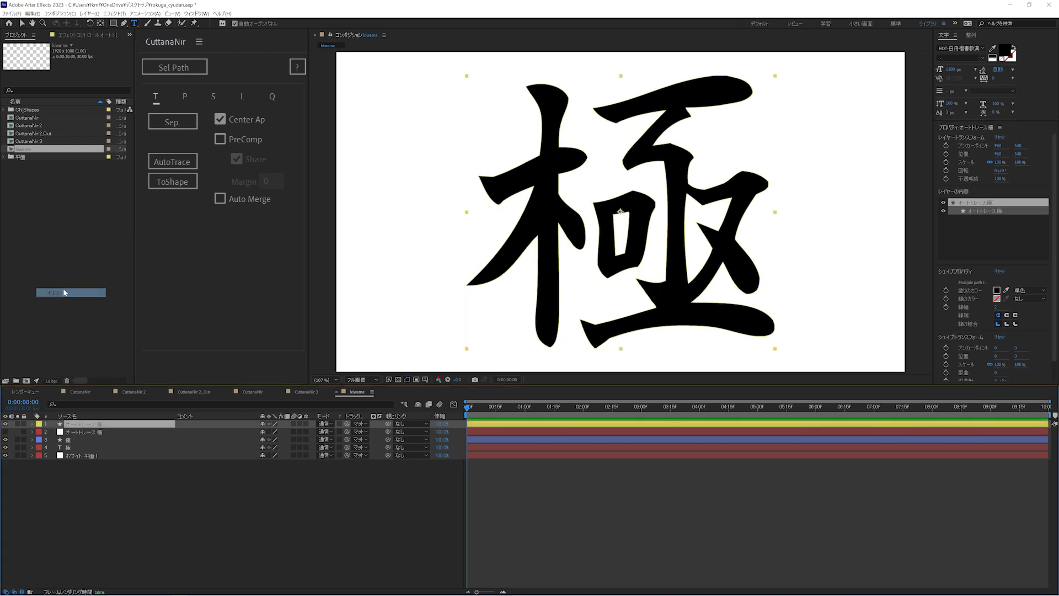
pyautogui.moveTo(6, 439); pyautogui.dragTo(5, 450)
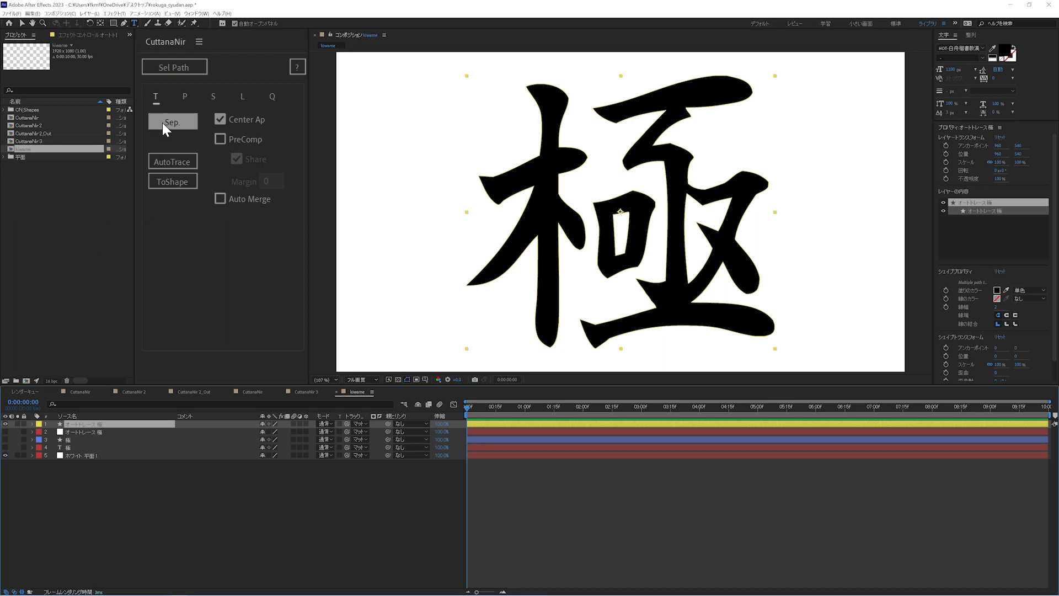
# Step: Cut the traced path at the stroke crossing in the 木 radical of 極 and expand the layer's contents
pyautogui.click(187, 95)
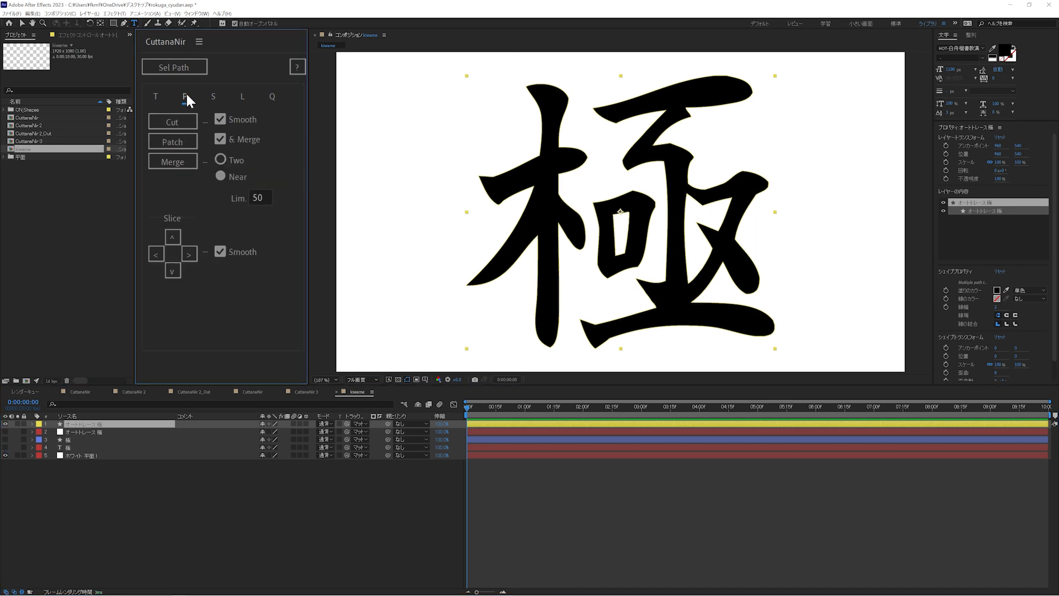
pyautogui.click(192, 64)
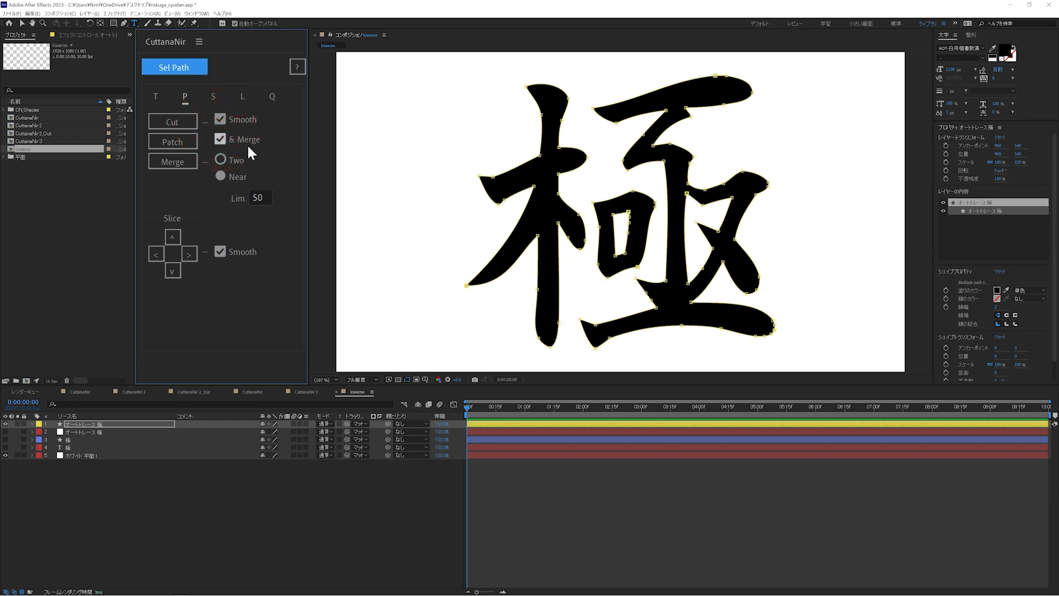
pyautogui.click(22, 24)
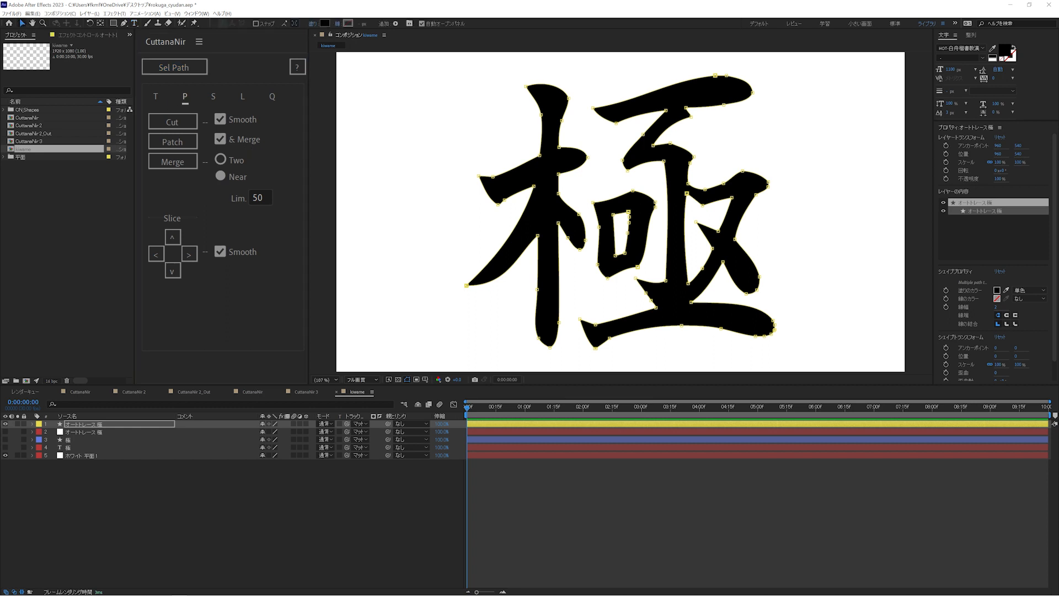
pyautogui.click(534, 153)
pyautogui.moveTo(533, 153); pyautogui.dragTo(565, 192)
pyautogui.click(184, 119)
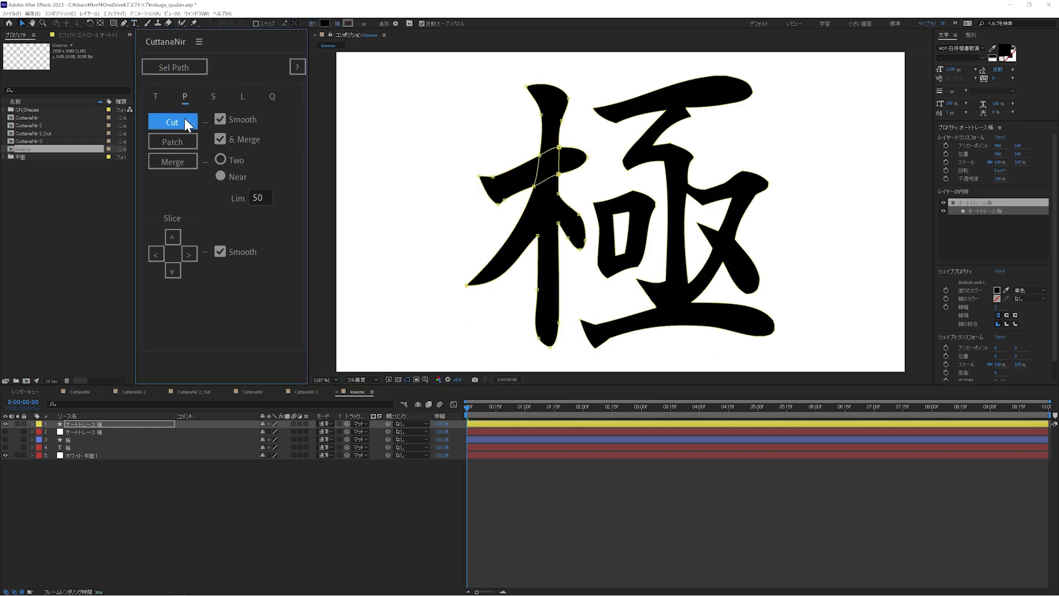
pyautogui.click(32, 423)
pyautogui.click(38, 431)
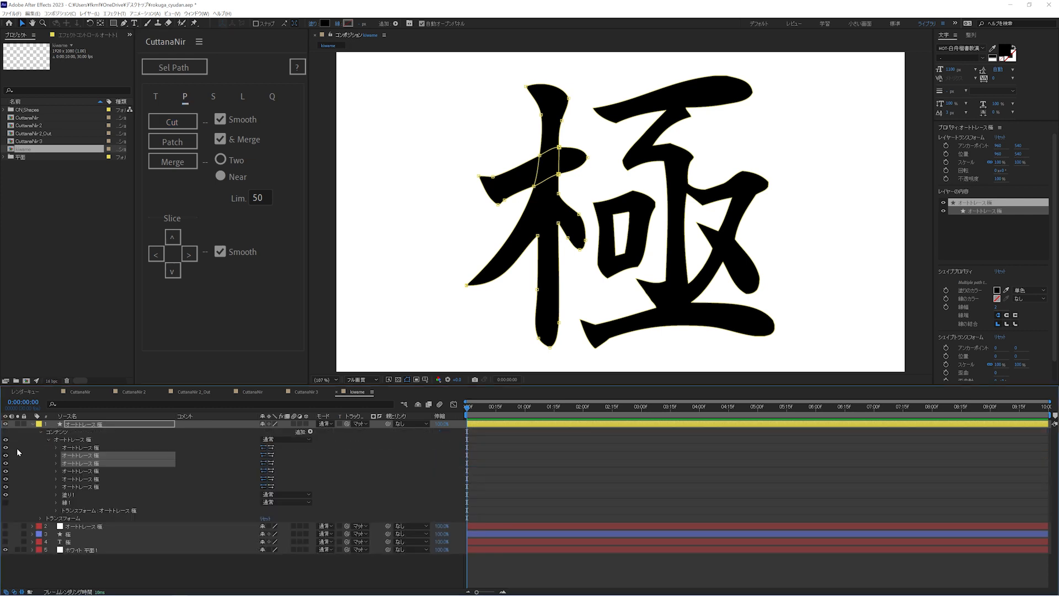
# Step: Hide the horizontal stroke's path in the 木 radical, cut the left-falling stroke and right dot from the vertical stroke, and show the path again
pyautogui.click(30, 448)
pyautogui.click(6, 454)
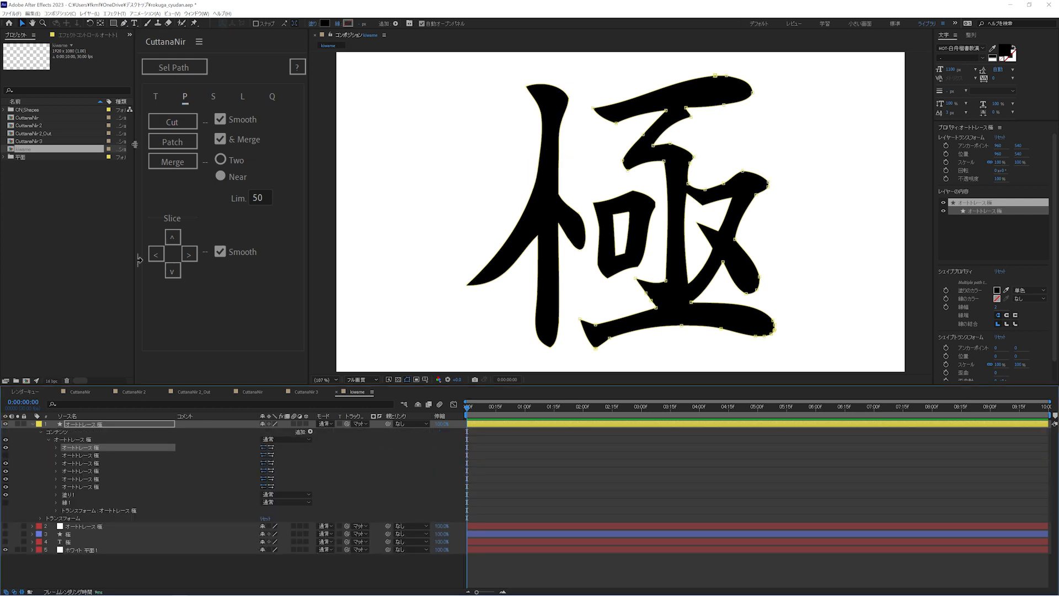
pyautogui.click(194, 65)
pyautogui.moveTo(514, 164); pyautogui.dragTo(555, 255)
pyautogui.click(192, 119)
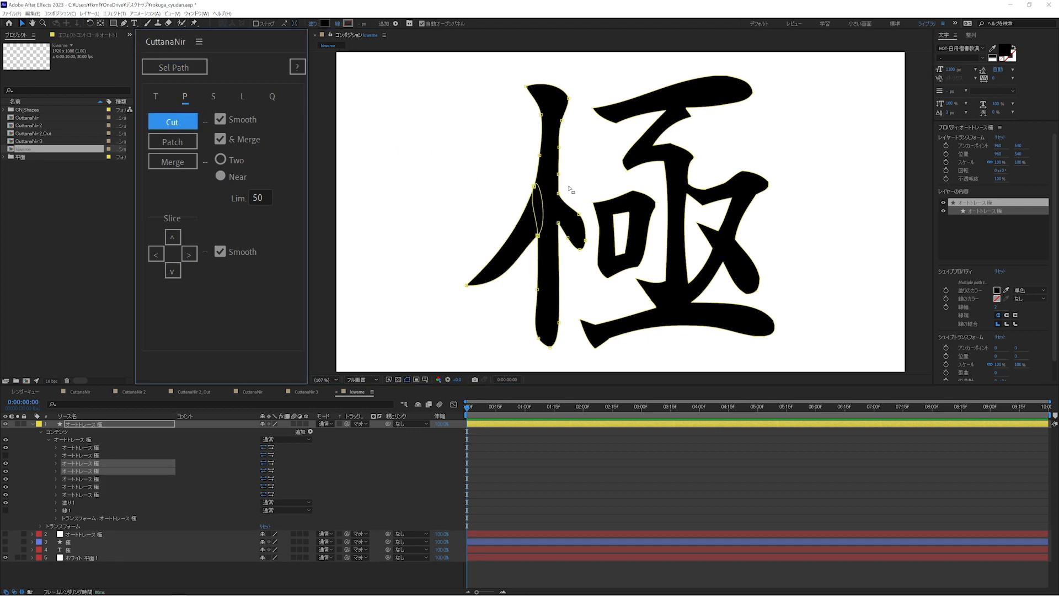
pyautogui.click(160, 126)
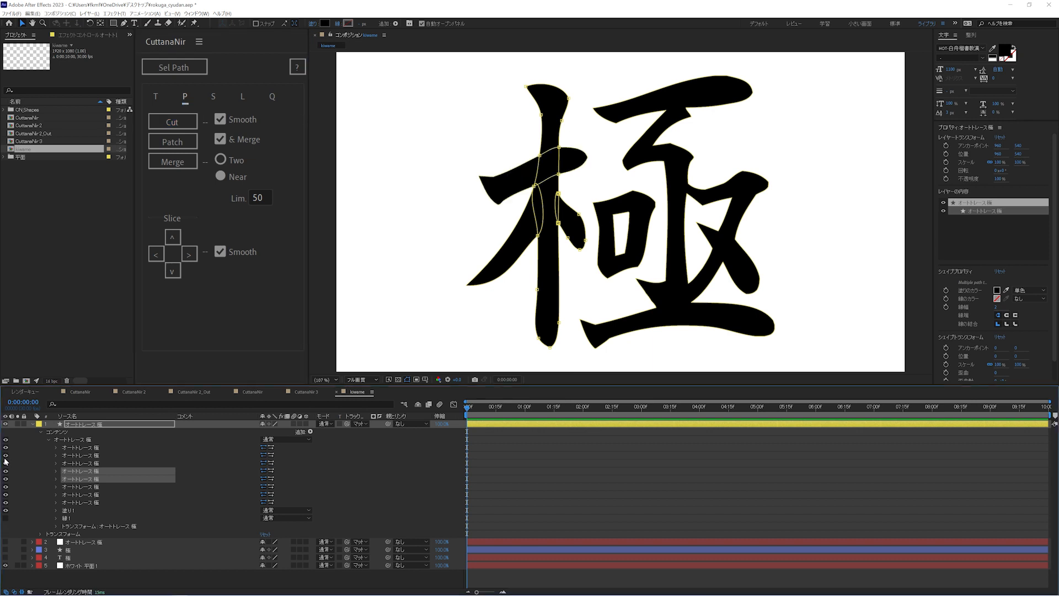
# Step: Cut the uppermost horizontal stroke of 極's right half from the hooked stroke beneath it
pyautogui.click(196, 68)
pyautogui.moveTo(700, 99); pyautogui.dragTo(652, 114)
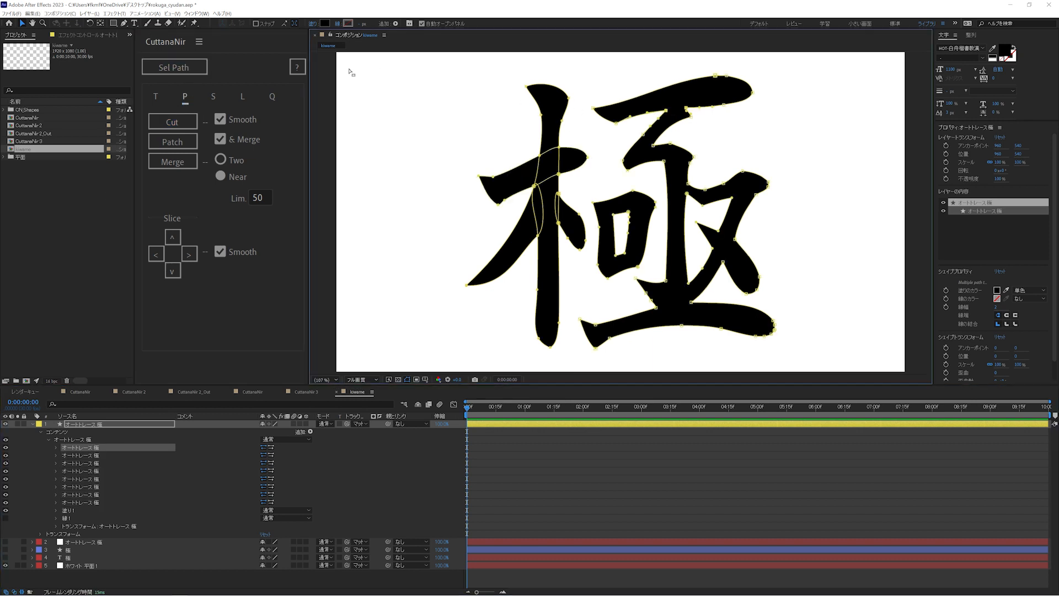
pyautogui.click(184, 125)
# Step: Cut the 又 component from the central vertical stroke of 極 and separate its two strokes at their crossing
pyautogui.click(180, 68)
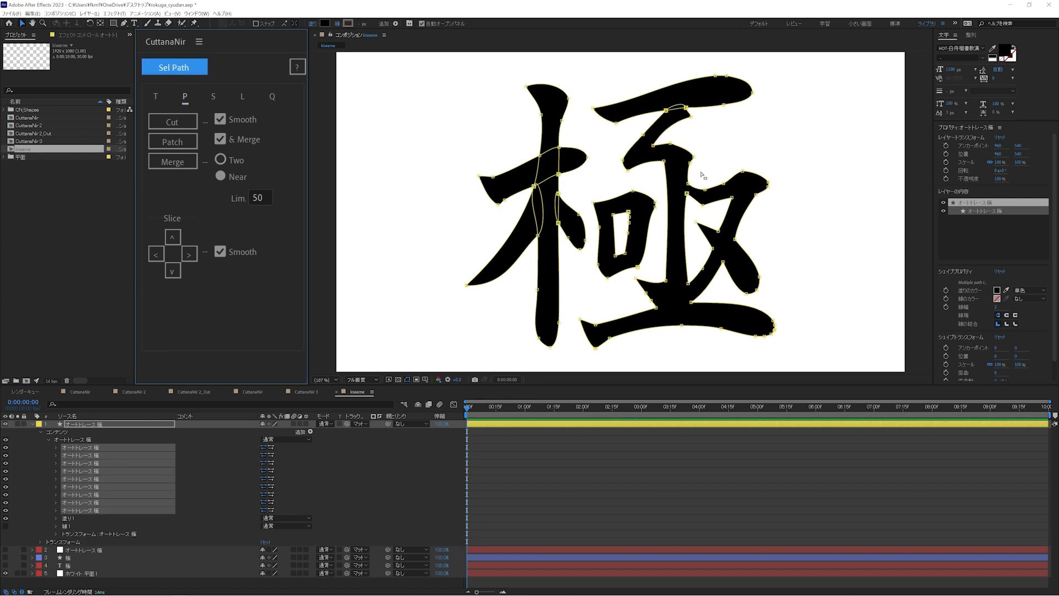
pyautogui.moveTo(700, 172); pyautogui.dragTo(677, 206)
pyautogui.click(178, 117)
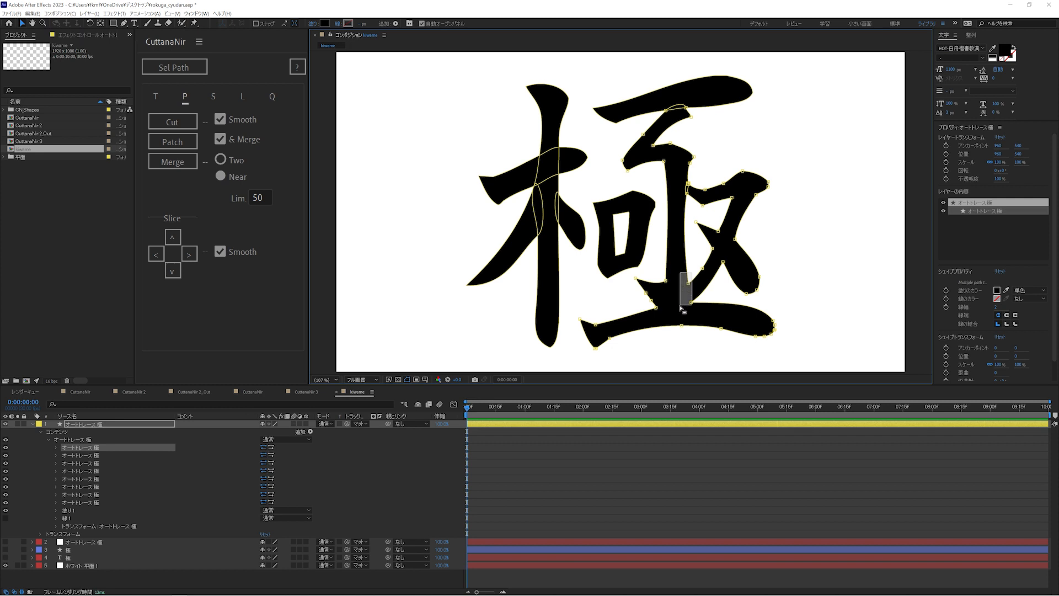
pyautogui.click(166, 124)
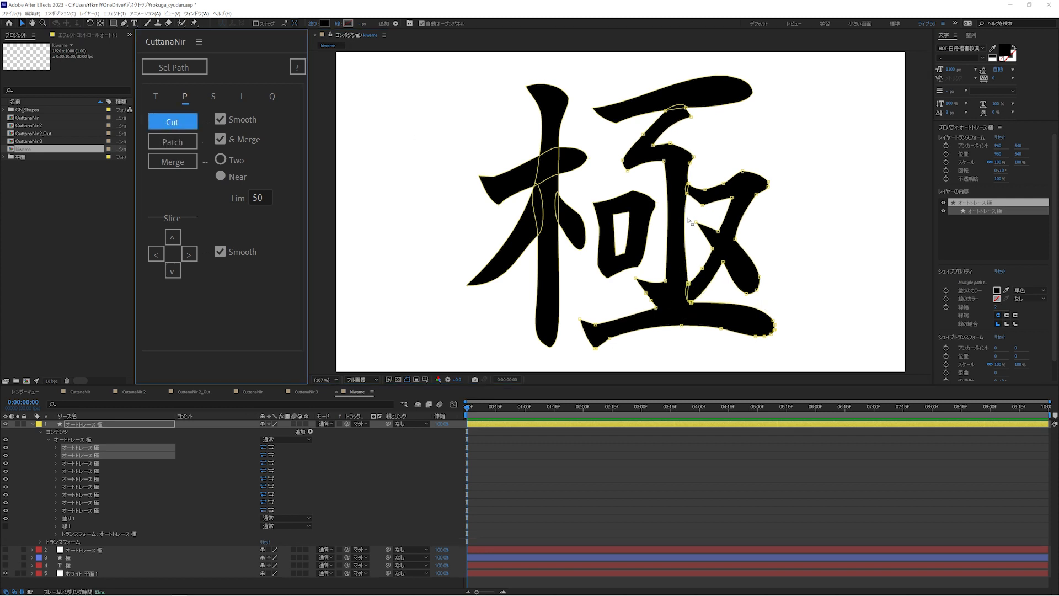
pyautogui.moveTo(706, 223); pyautogui.dragTo(742, 269)
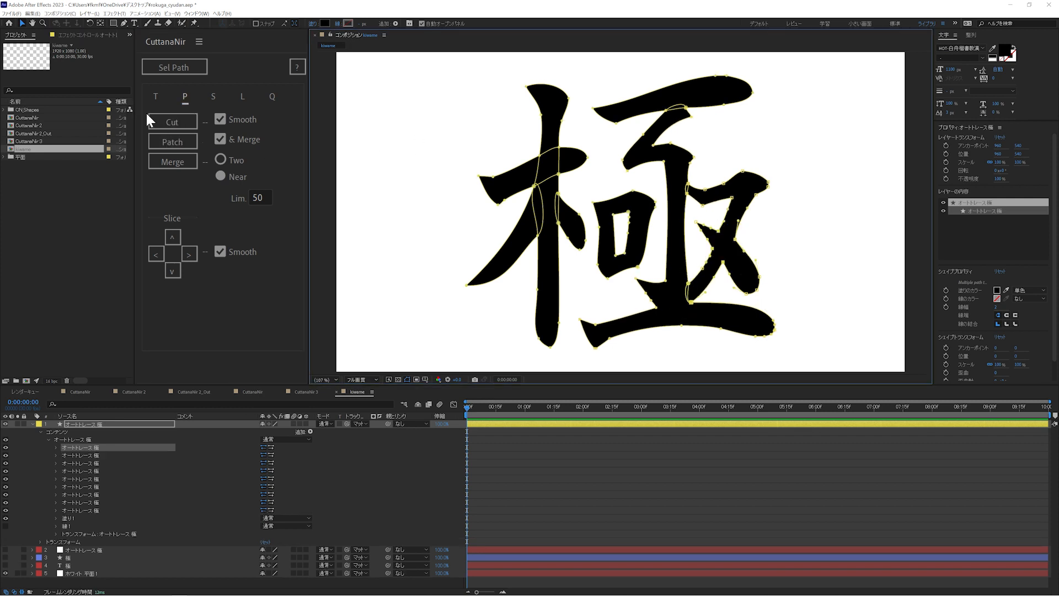
pyautogui.click(161, 120)
# Step: Slice the inner contour of the 口 component once upward and twice downward with Smooth enabled
pyautogui.click(164, 68)
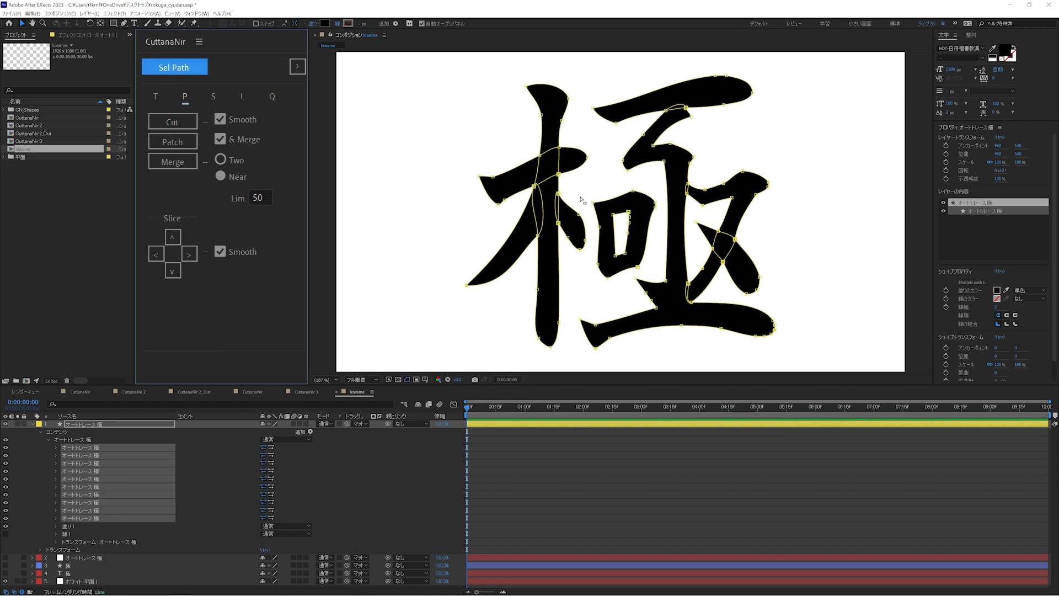
pyautogui.click(615, 218)
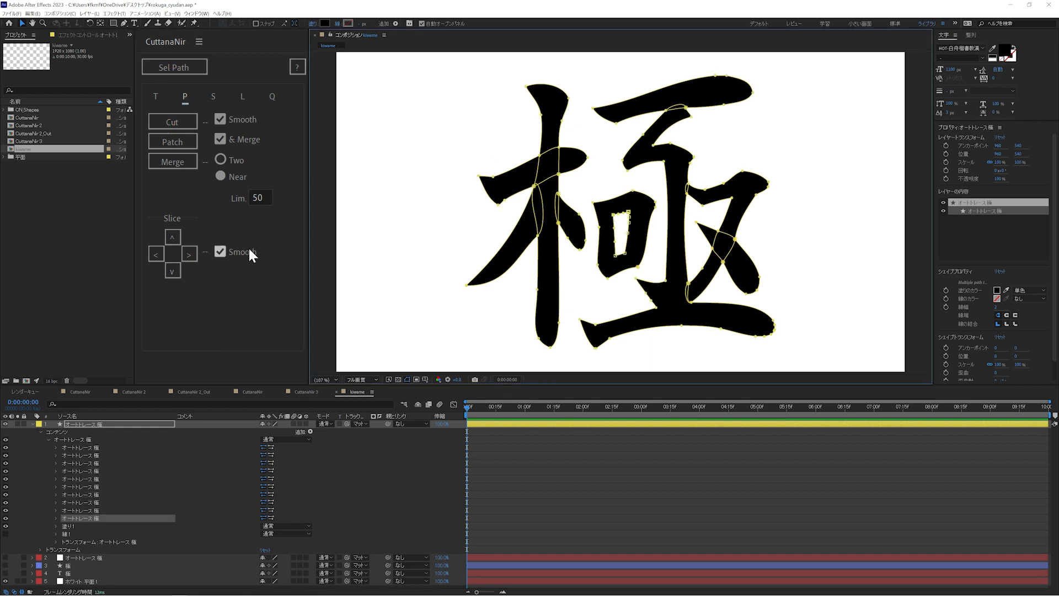
pyautogui.click(177, 234)
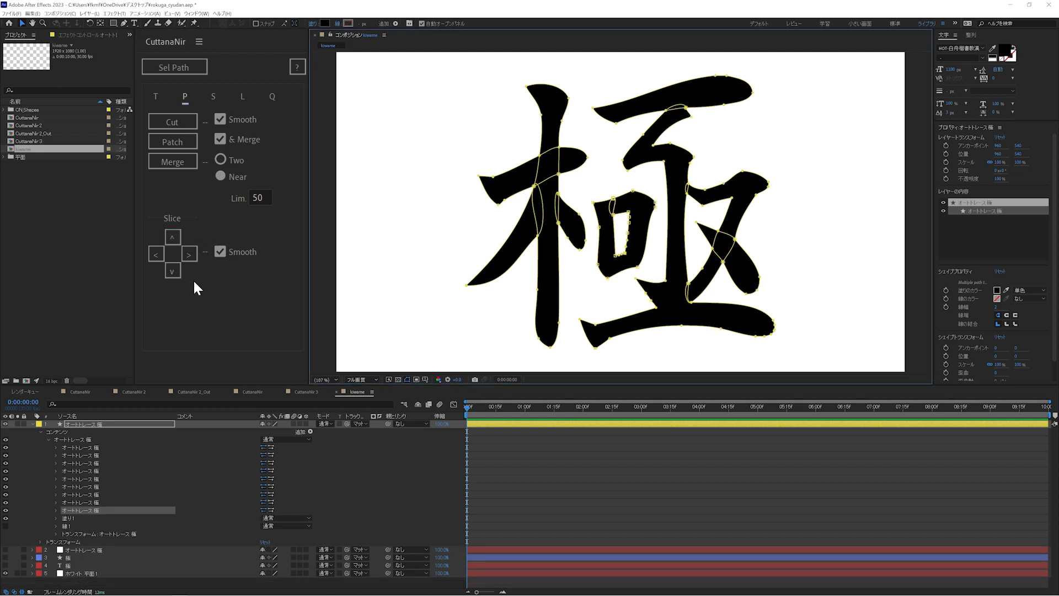
pyautogui.click(174, 271)
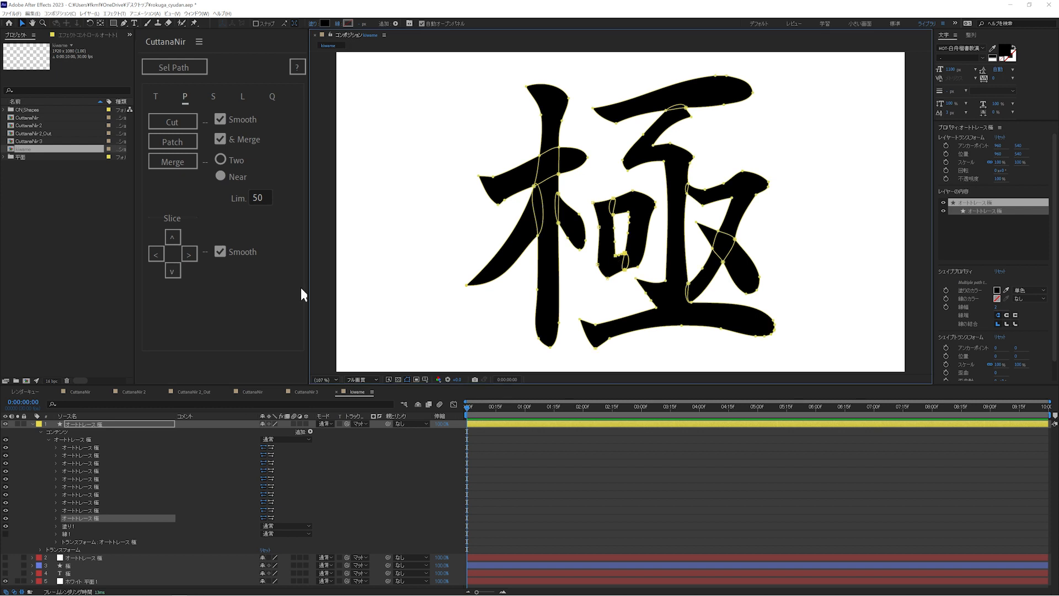
pyautogui.click(173, 271)
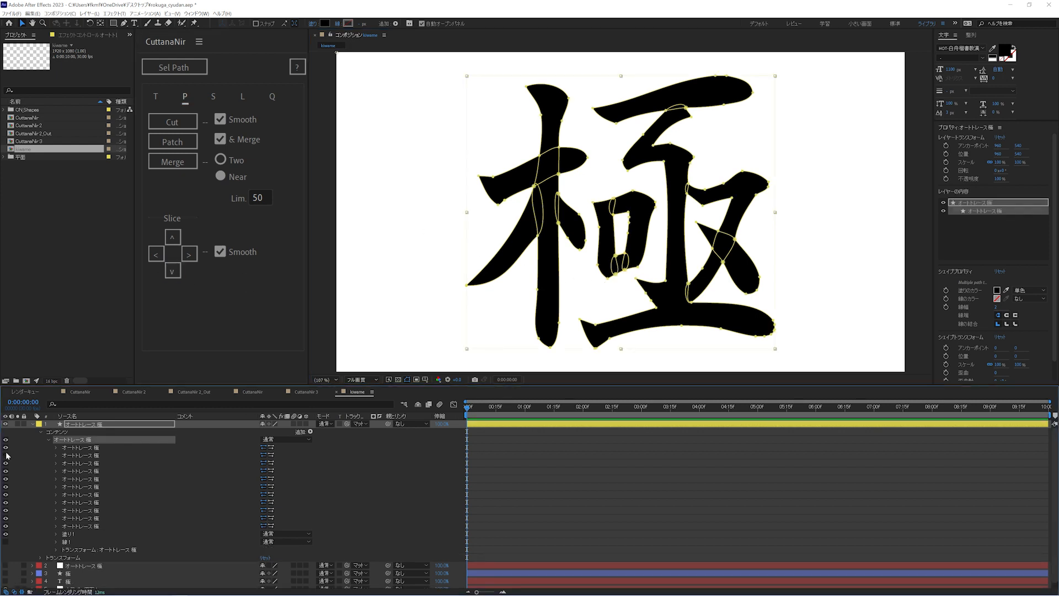
# Step: Hide the overlapping 又 path, cut the long bottom horizontal stroke from the central vertical stroke, and show the path again
pyautogui.click(174, 66)
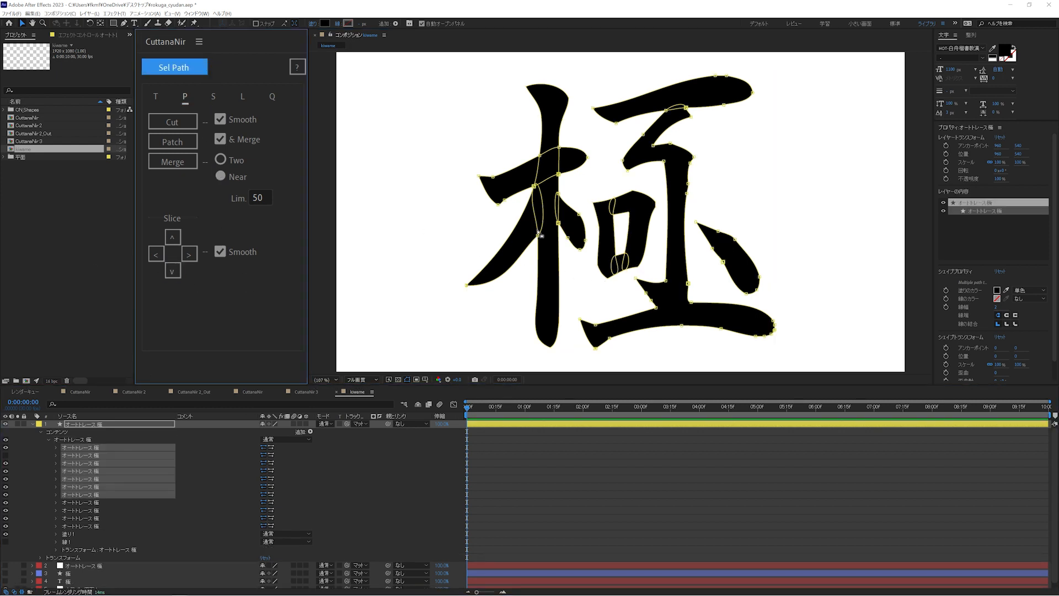
pyautogui.moveTo(706, 295); pyautogui.dragTo(652, 312)
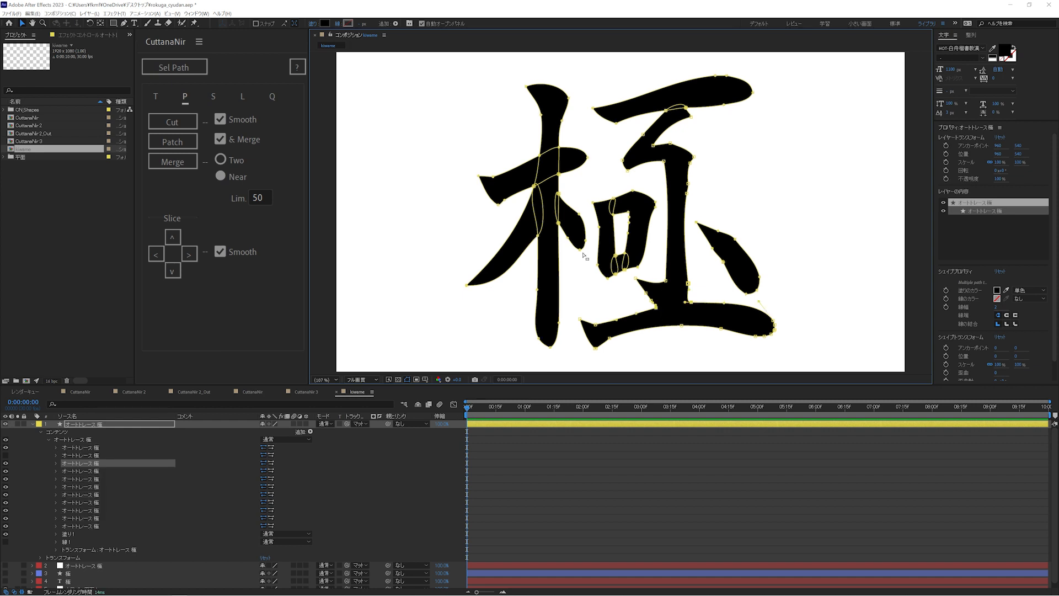
pyautogui.click(193, 120)
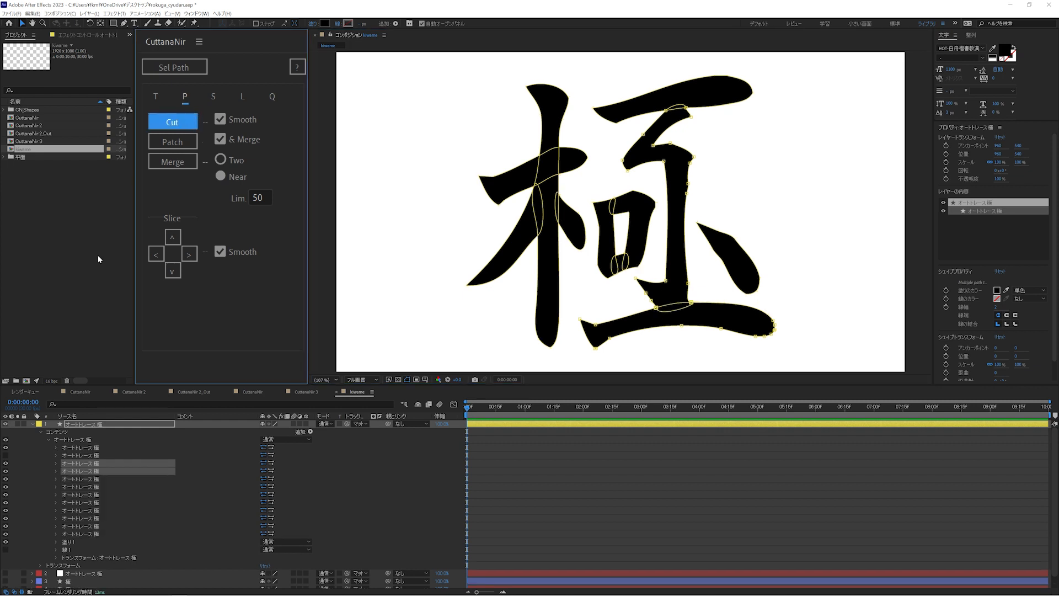
pyautogui.click(6, 455)
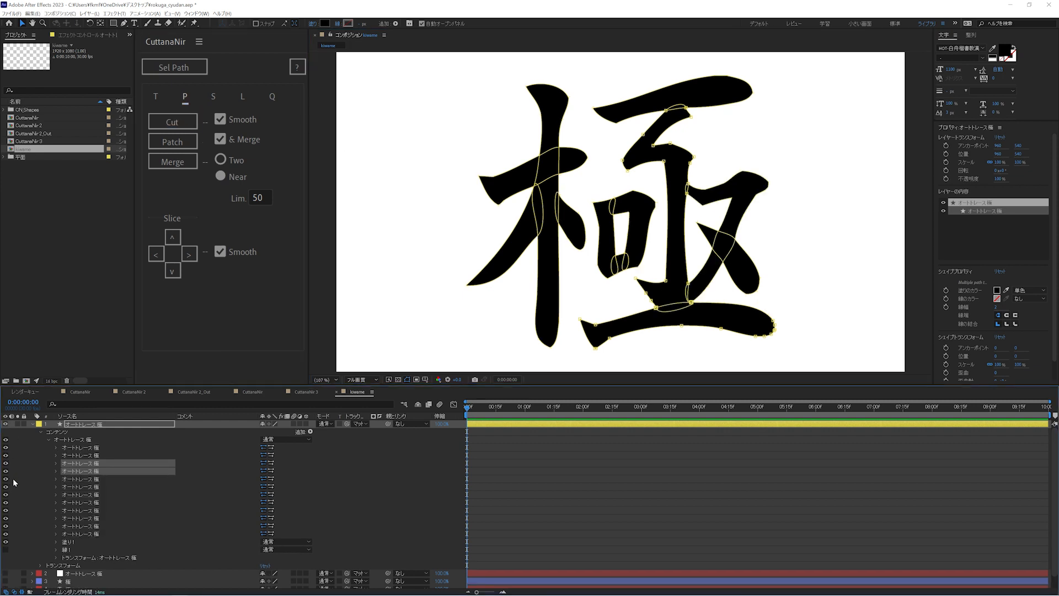
# Step: Separate the cut paths into individual stroke layers with Sep. and Center Ap enabled, and collapse the expanded layer's contents
pyautogui.click(214, 92)
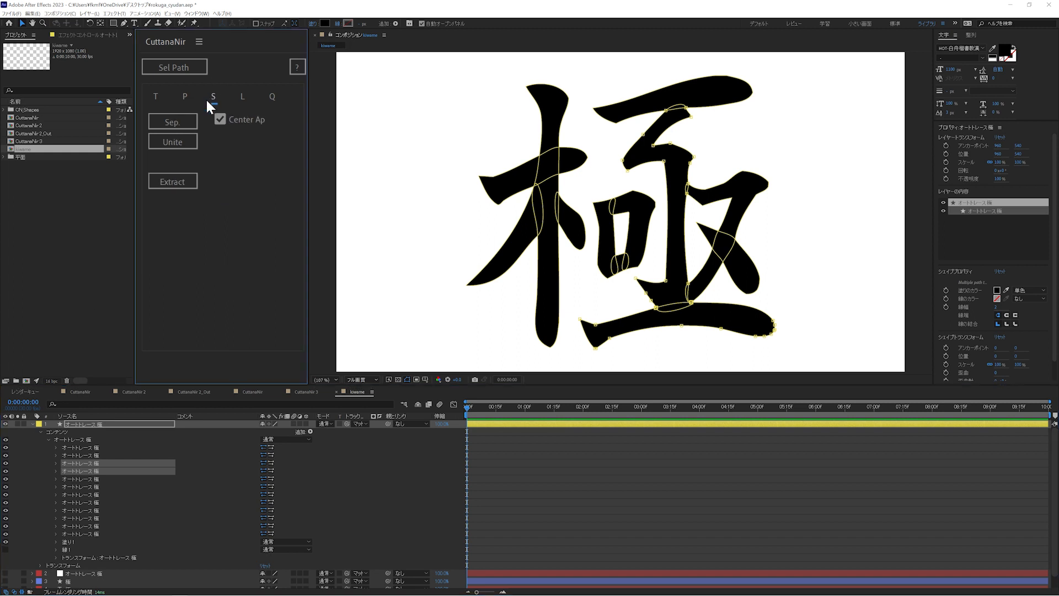
pyautogui.click(185, 115)
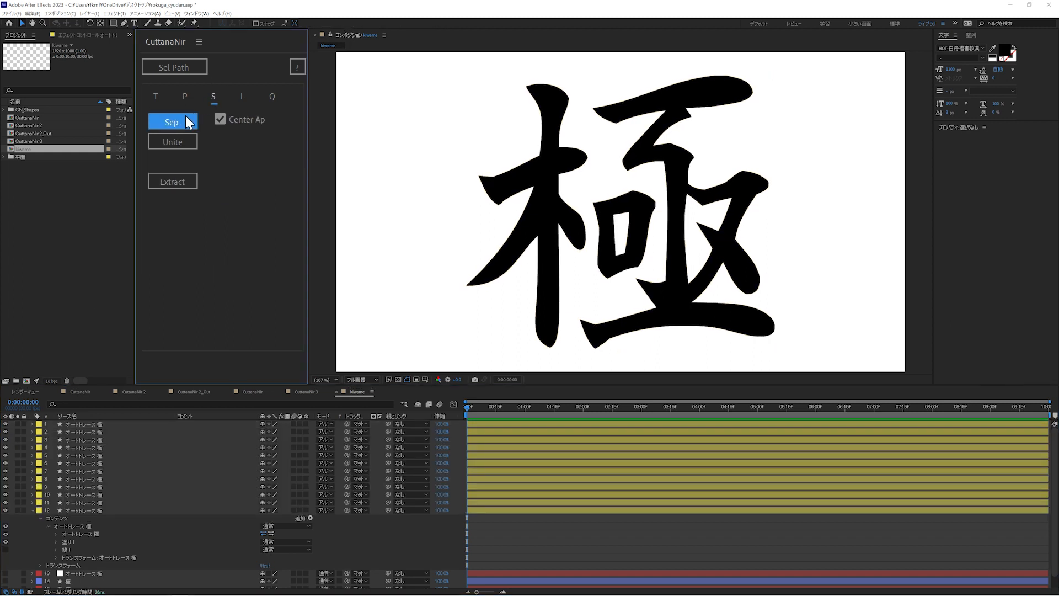
pyautogui.click(33, 510)
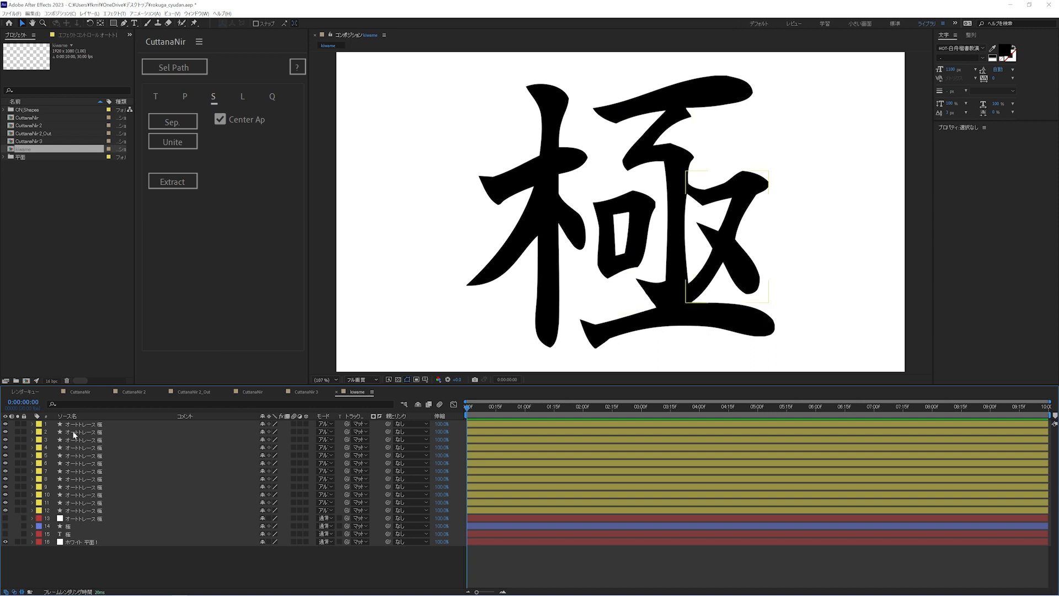
# Step: Enter the stroke numbers 11, 10 and 12 as comments on layers 1, 2 and 3
pyautogui.click(189, 423)
pyautogui.write('11')
pyautogui.press('Return')
pyautogui.click(166, 432)
pyautogui.click(185, 432)
pyautogui.write('10')
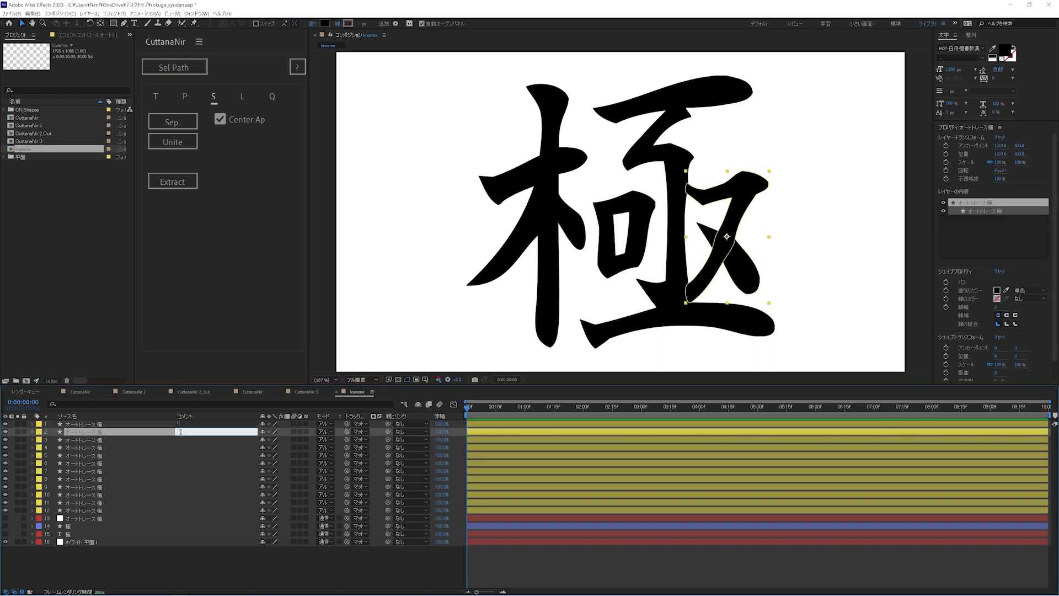
pyautogui.click(125, 440)
pyautogui.click(185, 440)
pyautogui.write('12')
pyautogui.press('Return')
# Step: Enter the stroke numbers 6, 5 and 1 as comments on layers 4, 5 and 6
pyautogui.click(127, 447)
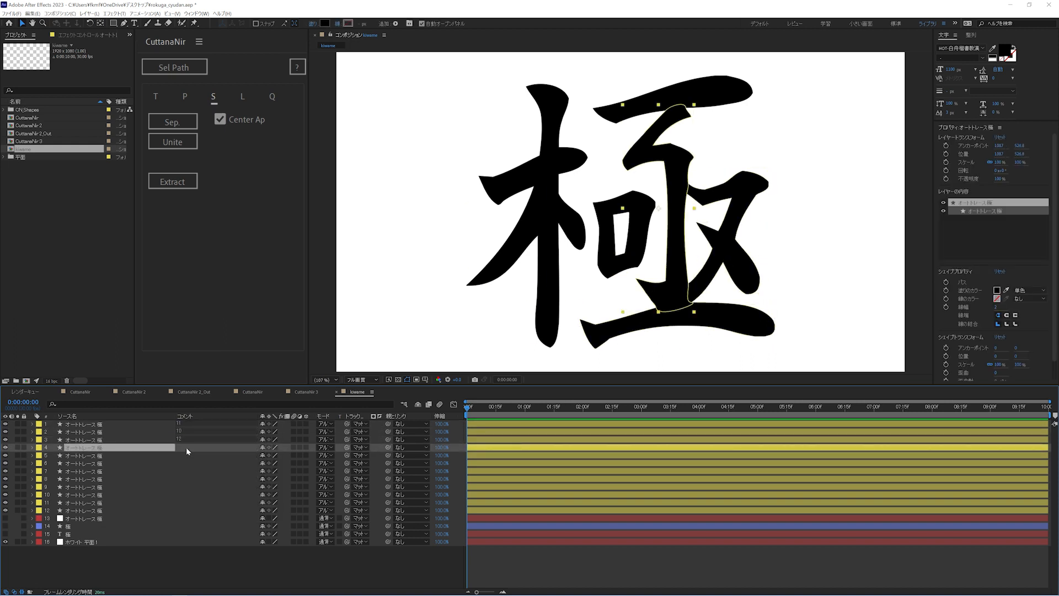
pyautogui.click(187, 447)
pyautogui.write('6')
pyautogui.press('Return')
pyautogui.click(127, 455)
pyautogui.click(184, 456)
pyautogui.write('5')
pyautogui.press('Return')
pyautogui.click(101, 463)
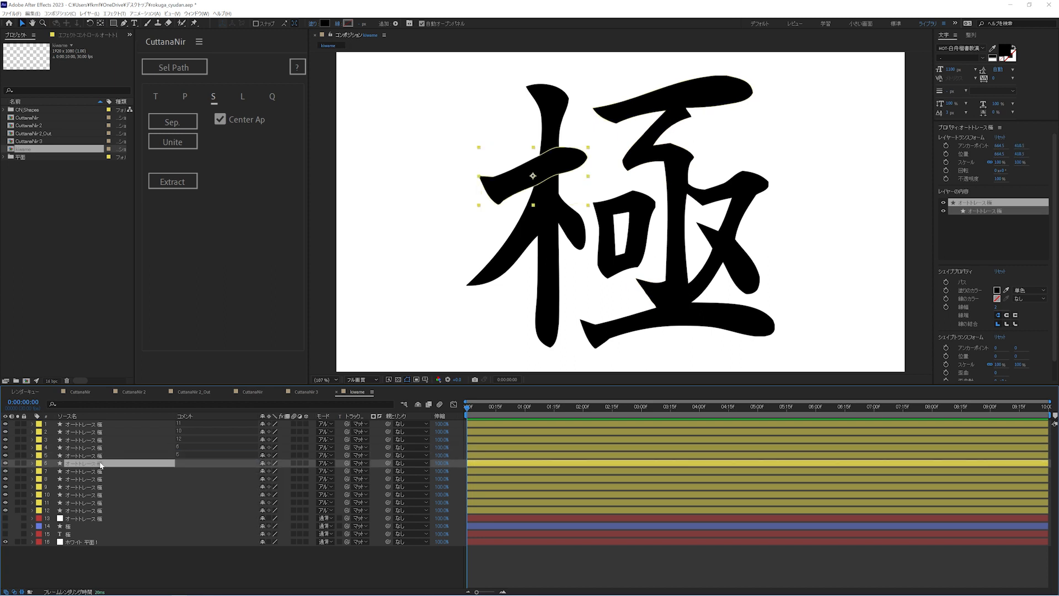
pyautogui.click(185, 463)
pyautogui.write('1')
pyautogui.press('Return')
# Step: Enter the stroke numbers 3, 4 and 2 as comments on layers 7, 8 and 9
pyautogui.click(127, 471)
pyautogui.click(184, 470)
pyautogui.write('3')
pyautogui.click(127, 479)
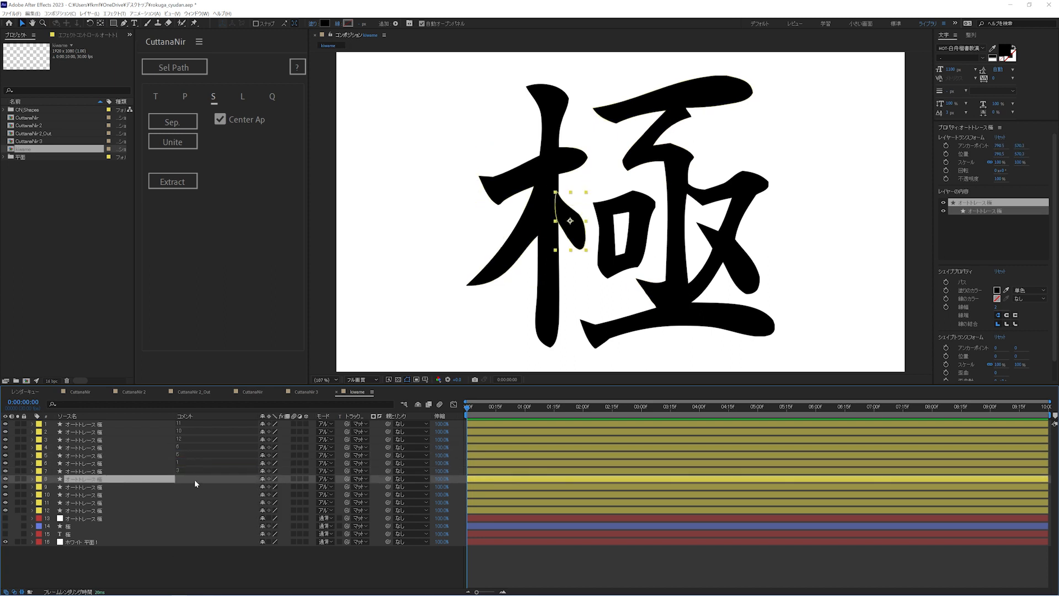
pyautogui.click(185, 479)
pyautogui.write('4')
pyautogui.click(127, 486)
pyautogui.click(185, 487)
pyautogui.write('2')
# Step: Enter the stroke numbers 8, 7 and 9 as comments on layers 10, 11 and 12
pyautogui.click(114, 495)
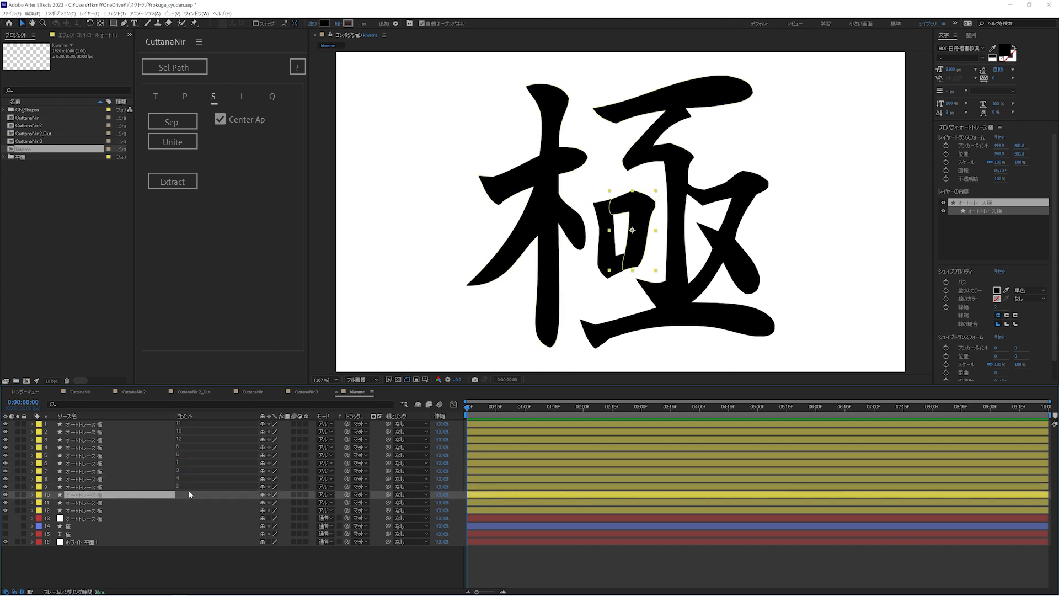
pyautogui.click(189, 494)
pyautogui.write('8')
pyautogui.click(127, 502)
pyautogui.click(185, 502)
pyautogui.write('7')
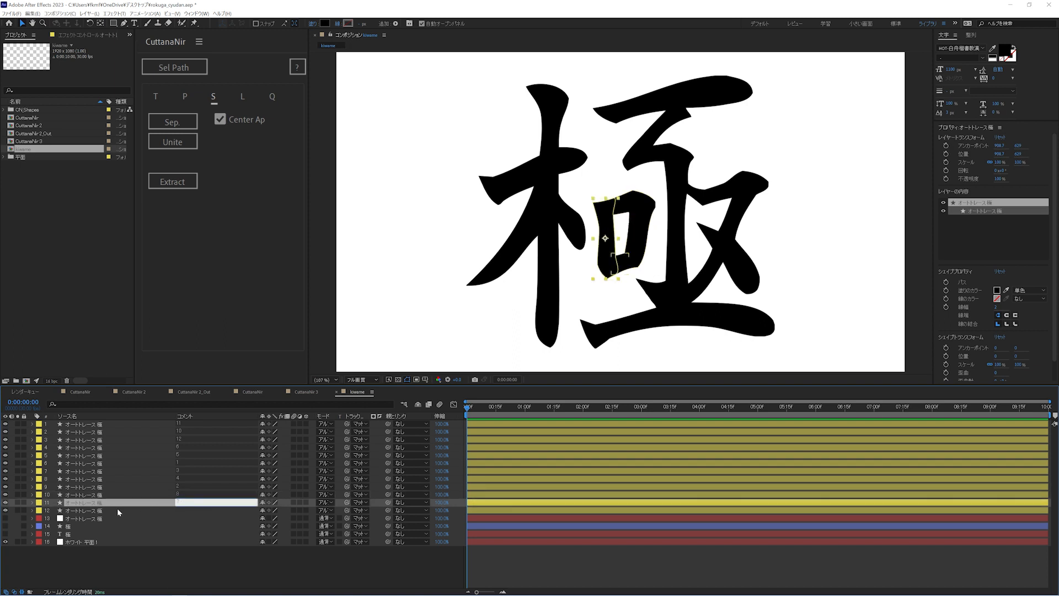
pyautogui.click(127, 510)
pyautogui.click(184, 510)
pyautogui.write('9')
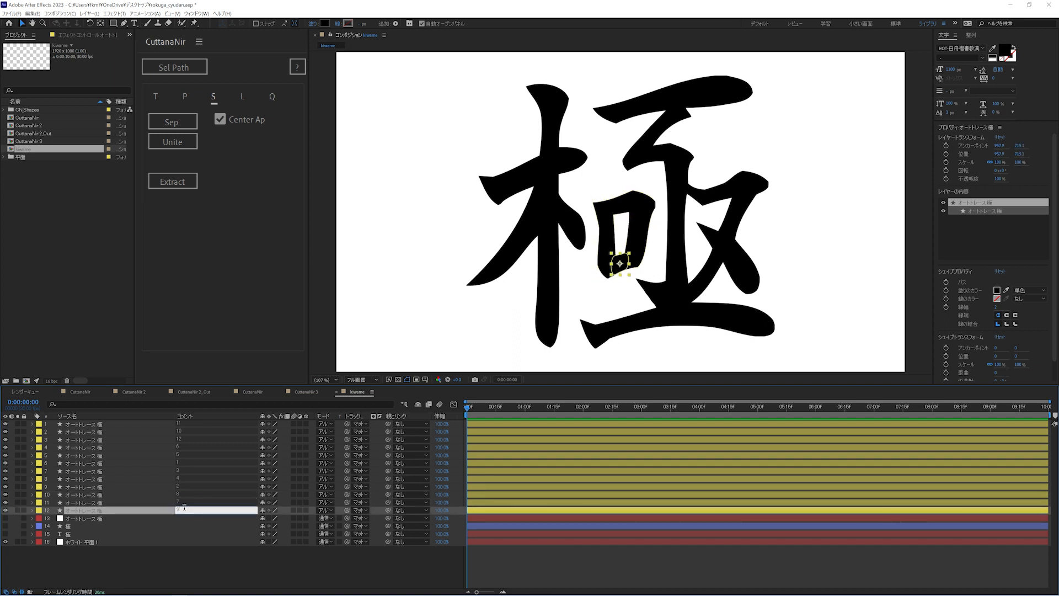
# Step: Select the twelve stroke layers in comment order 1 to 12, then cut and paste them so they stack in stroke order
pyautogui.click(83, 462)
pyautogui.keyDown('ctrl'); pyautogui.click(83, 486); pyautogui.keyUp('ctrl')
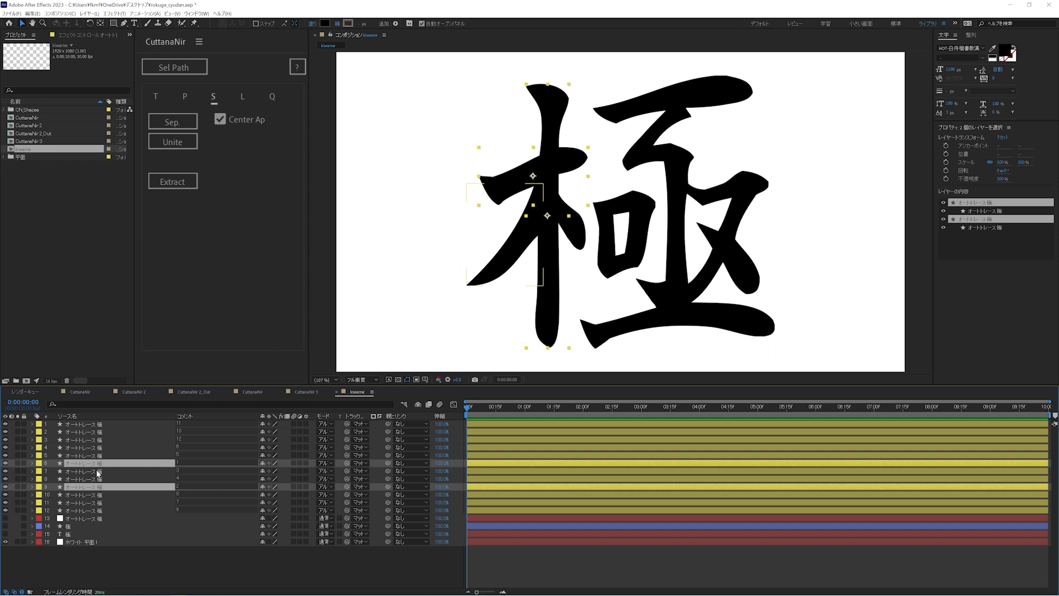
pyautogui.keyDown('ctrl'); pyautogui.click(98, 471); pyautogui.keyUp('ctrl')
pyautogui.keyDown('ctrl'); pyautogui.click(98, 479); pyautogui.keyUp('ctrl')
pyautogui.keyDown('ctrl'); pyautogui.click(97, 455); pyautogui.keyUp('ctrl')
pyautogui.keyDown('ctrl'); pyautogui.click(97, 447); pyautogui.keyUp('ctrl')
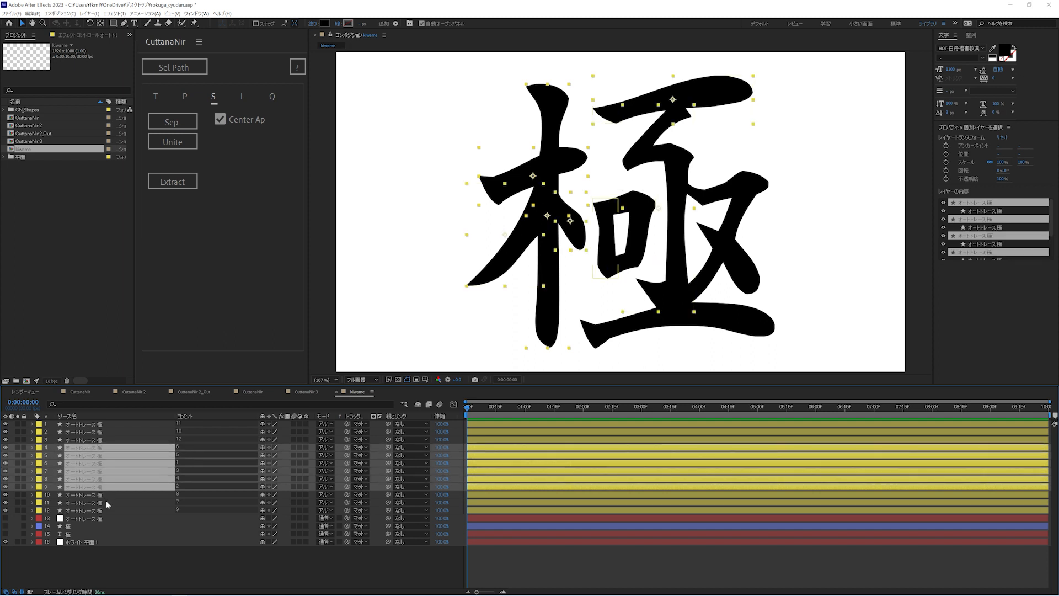
pyautogui.keyDown('ctrl'); pyautogui.click(106, 502); pyautogui.keyUp('ctrl')
pyautogui.keyDown('ctrl'); pyautogui.click(104, 494); pyautogui.keyUp('ctrl')
pyautogui.keyDown('ctrl'); pyautogui.click(102, 510); pyautogui.keyUp('ctrl')
pyautogui.keyDown('ctrl'); pyautogui.click(100, 431); pyautogui.keyUp('ctrl')
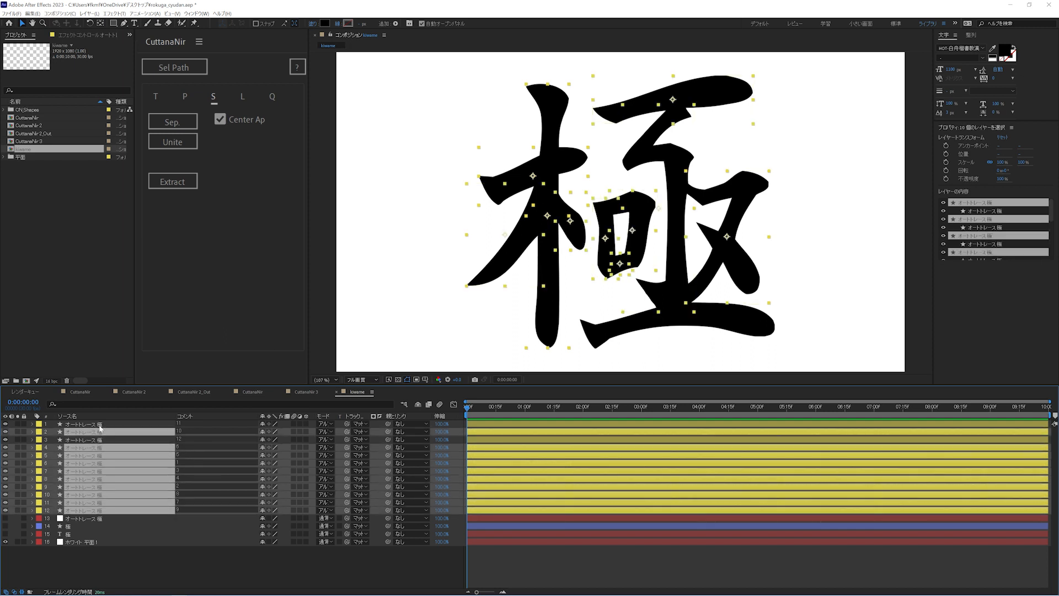
pyautogui.keyDown('ctrl'); pyautogui.click(100, 424); pyautogui.keyUp('ctrl')
pyautogui.keyDown('ctrl'); pyautogui.click(100, 439); pyautogui.keyUp('ctrl')
pyautogui.press('Delete')
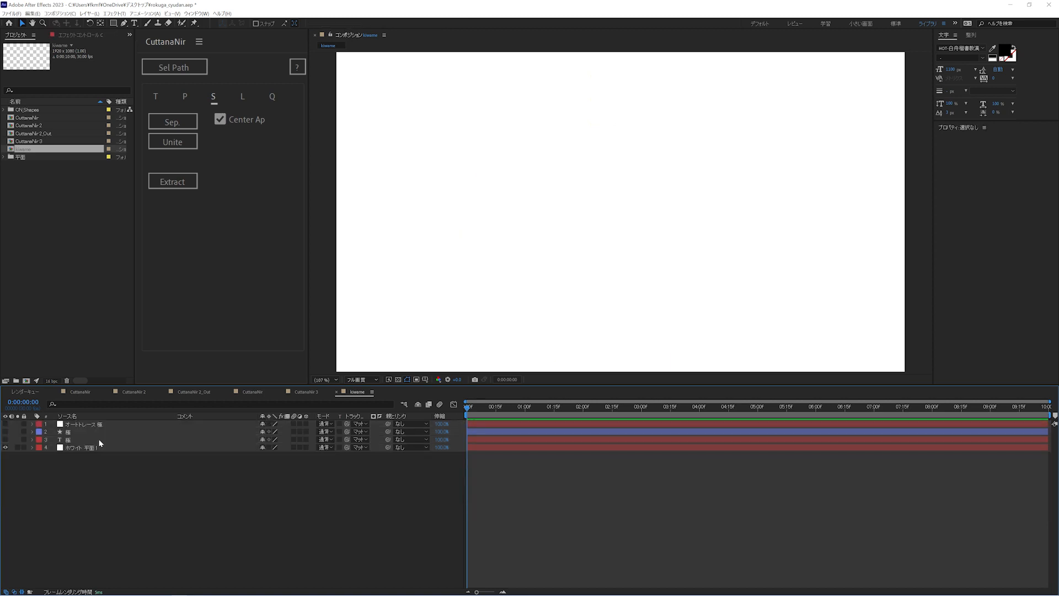
pyautogui.hotkey('ctrl', 'z')
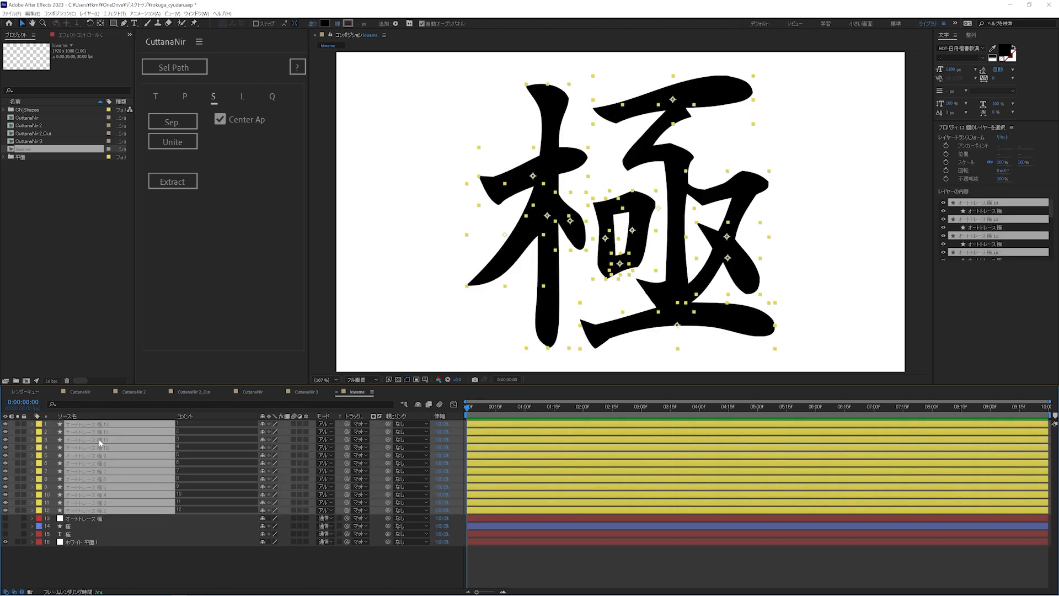
# Step: Hide the layers of strokes 1, 3 and 4 and select the layer of stroke 2, the 木 radical's vertical stroke
pyautogui.click(95, 522)
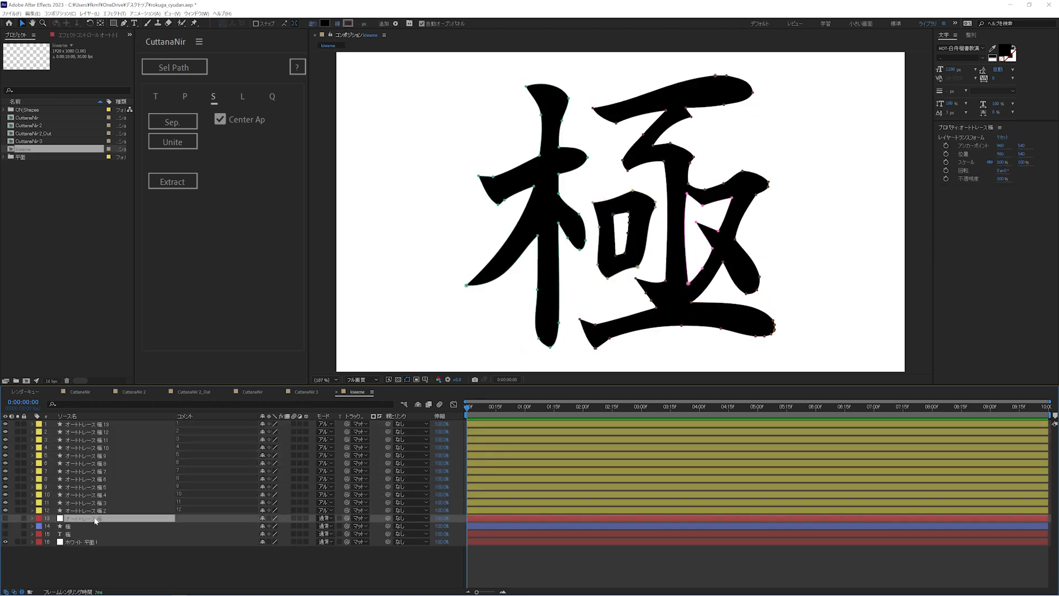
pyautogui.click(5, 424)
pyautogui.click(5, 424)
pyautogui.click(5, 424)
pyautogui.click(5, 439)
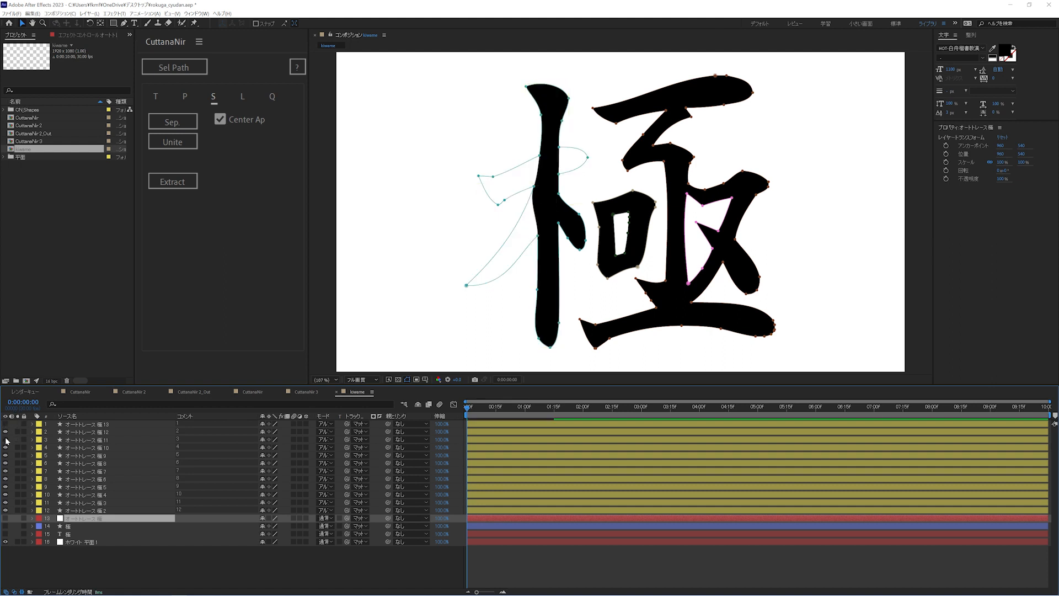
pyautogui.click(5, 447)
pyautogui.click(72, 433)
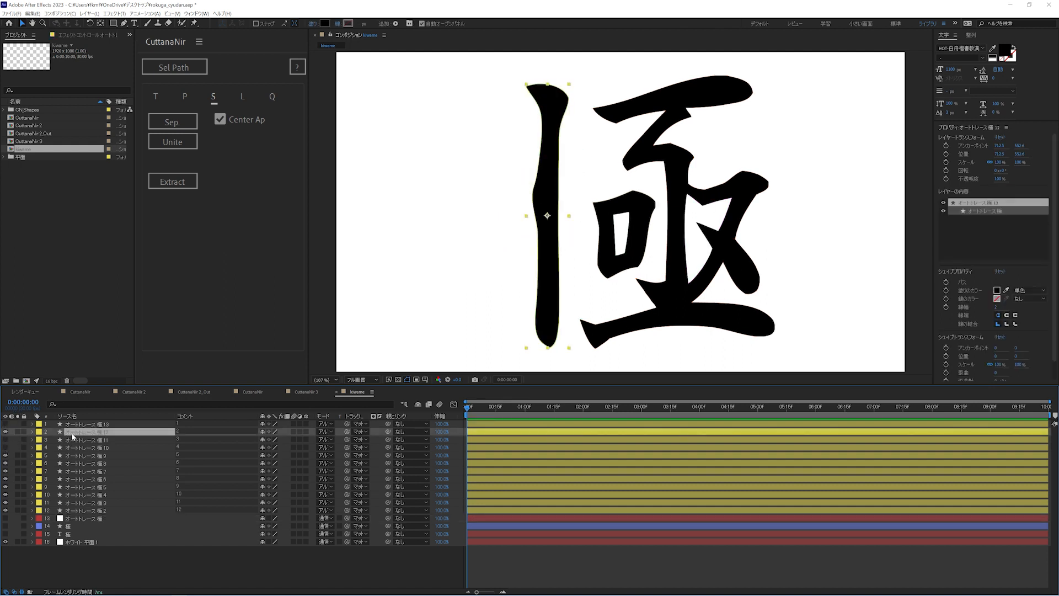
# Step: Delete the bulging vertex on the left edge of stroke 2's path and show the layers of strokes 1, 3 and 4 again
pyautogui.click(158, 73)
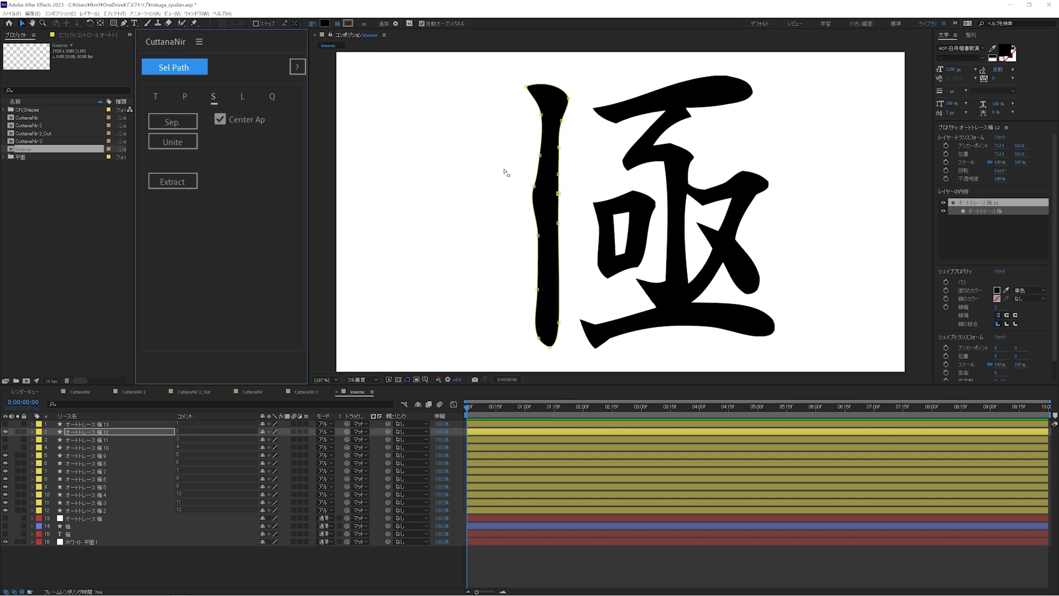
pyautogui.click(539, 201)
pyautogui.press('Delete')
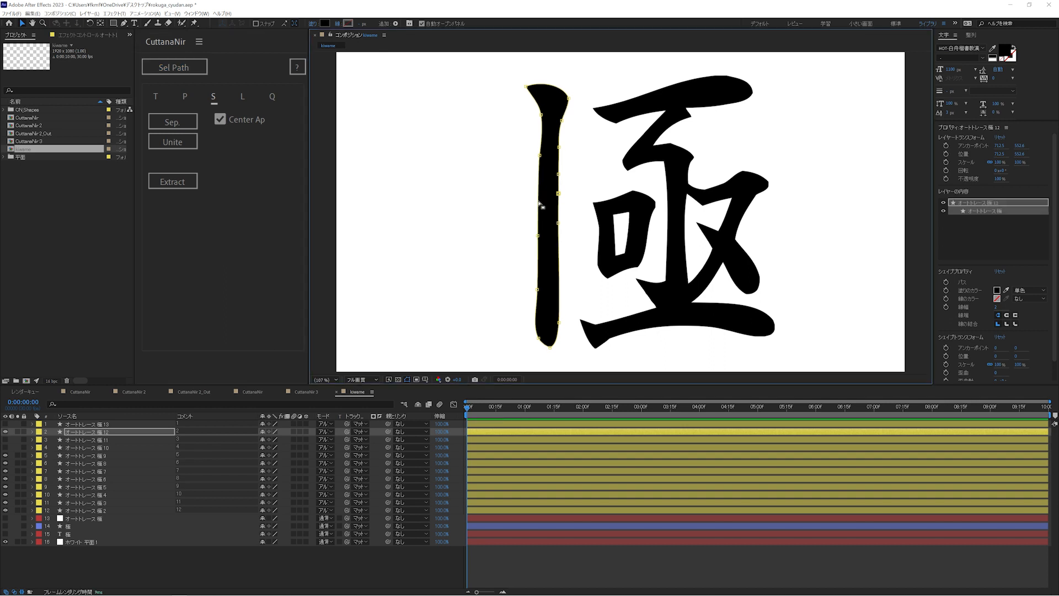
pyautogui.click(5, 424)
pyautogui.click(4, 440)
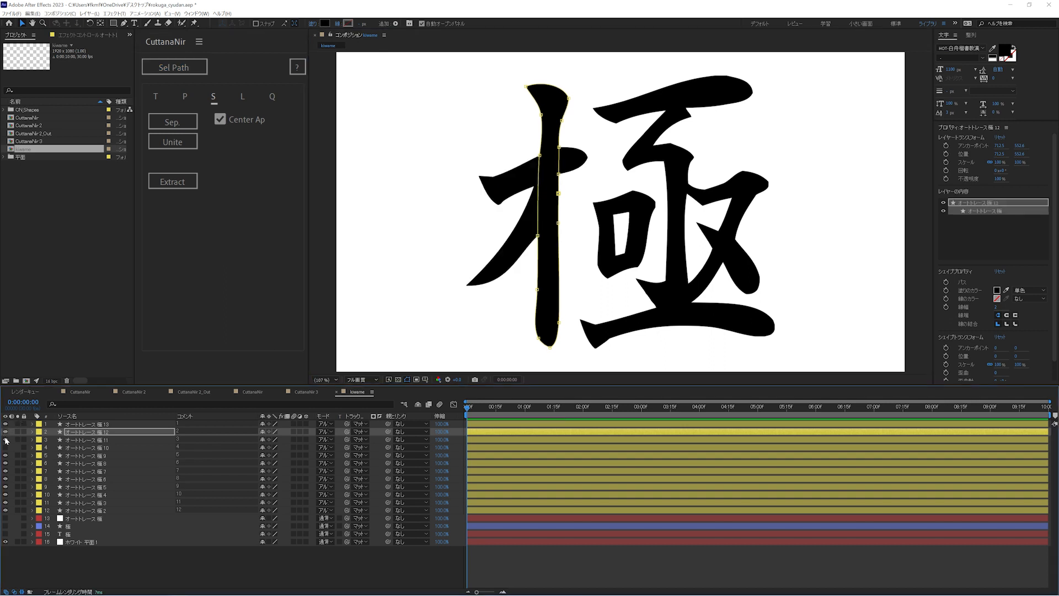
pyautogui.click(5, 447)
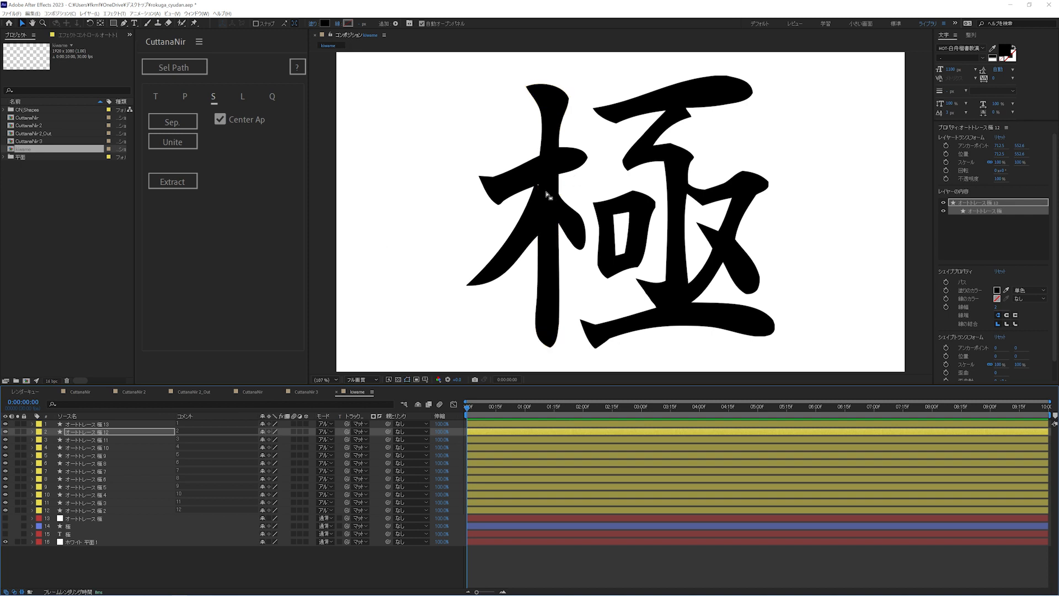
# Step: Adjust the upper vertices of stroke 3's path to close the small gap beside the 木 radical's vertical stroke
pyautogui.click(81, 444)
pyautogui.click(32, 439)
pyautogui.click(41, 447)
pyautogui.click(49, 455)
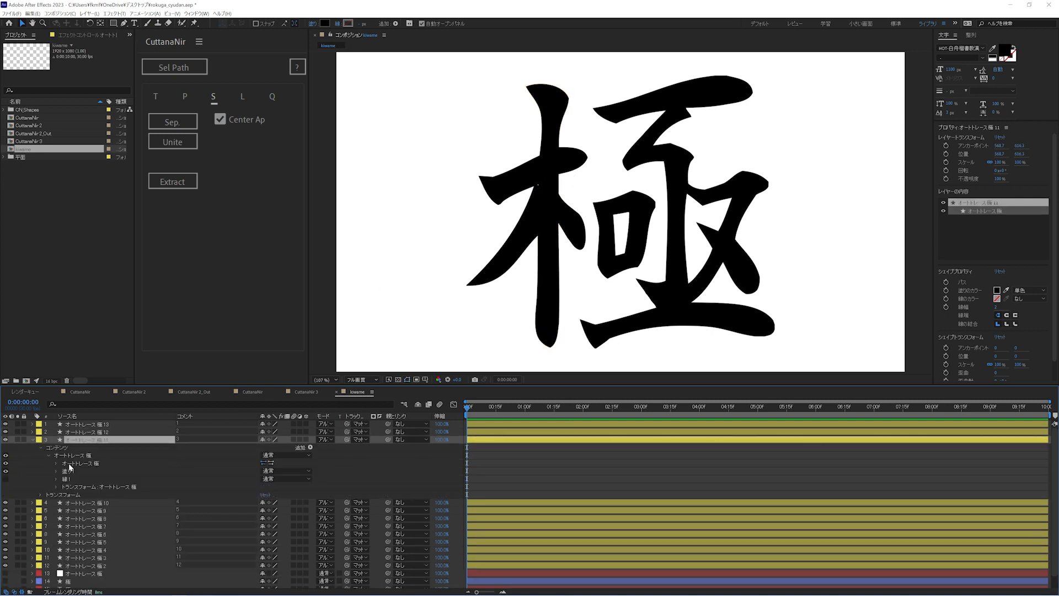
pyautogui.click(178, 83)
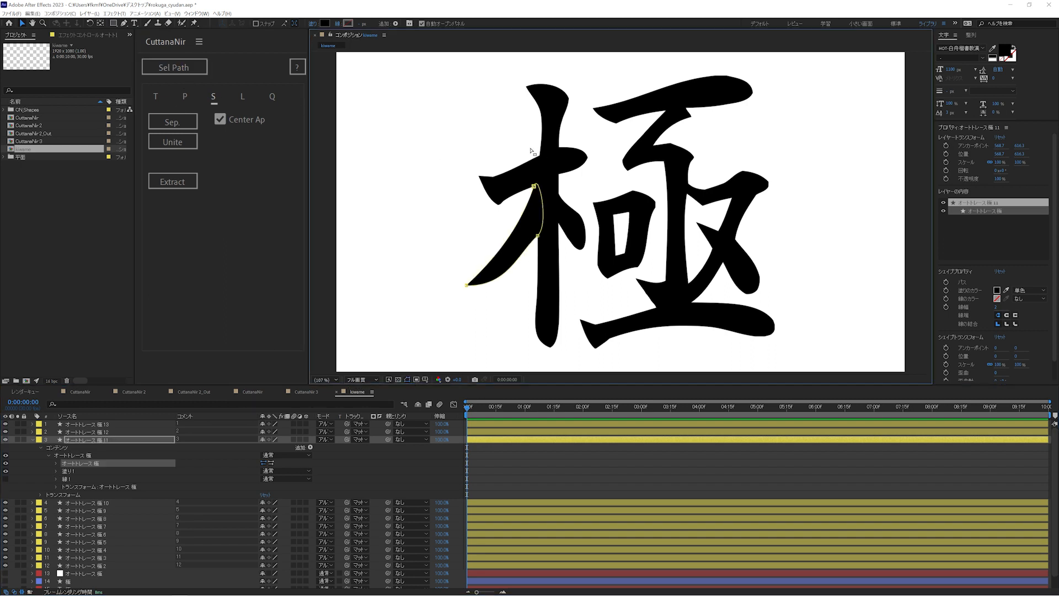
pyautogui.moveTo(520, 145); pyautogui.dragTo(549, 200)
pyautogui.hotkey('ctrl', 'shift', 'h')
# Step: Automatically create stroke animations with a duration of 30 on all twelve stroke layers
pyautogui.click(242, 96)
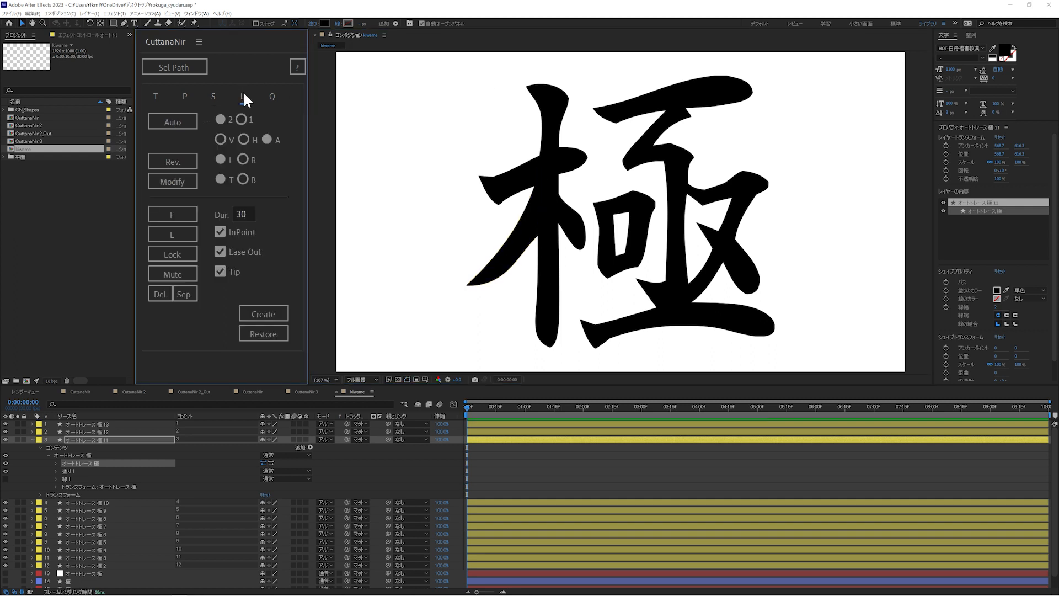
pyautogui.click(101, 425)
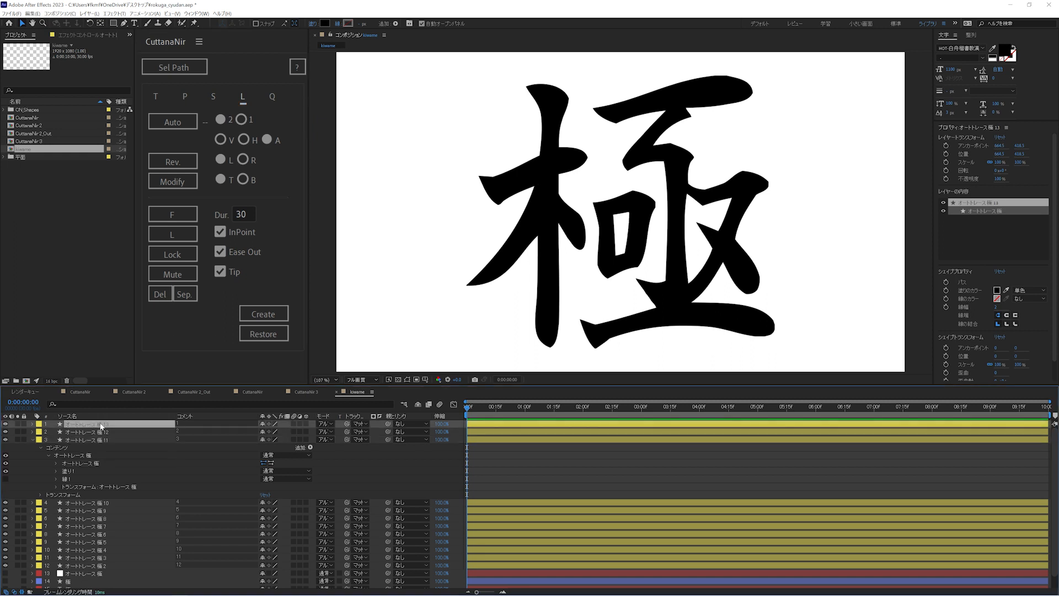
pyautogui.keyDown('shift'); pyautogui.click(93, 567); pyautogui.keyUp('shift')
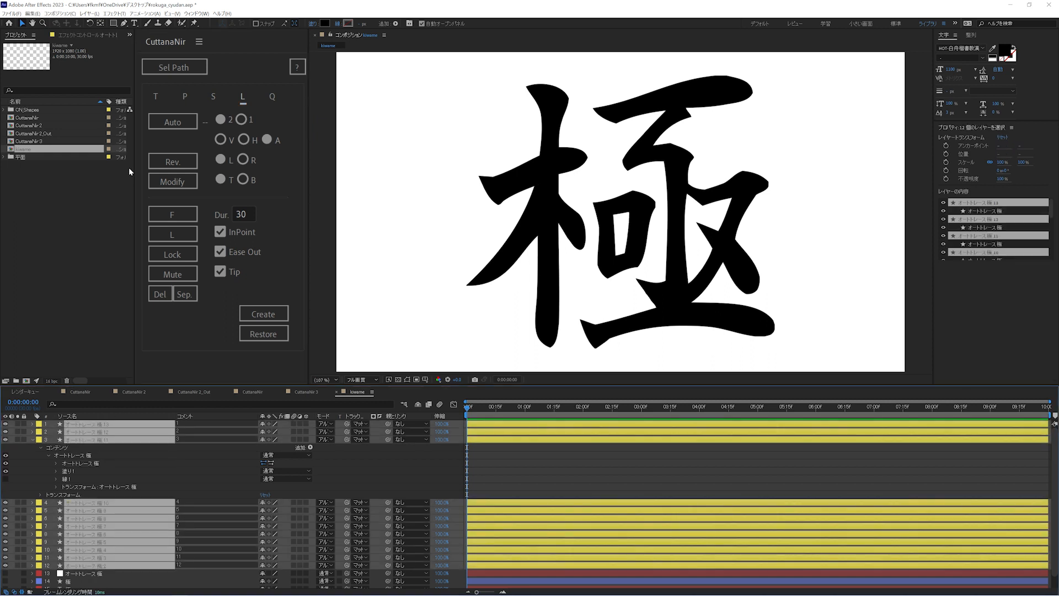
pyautogui.click(176, 124)
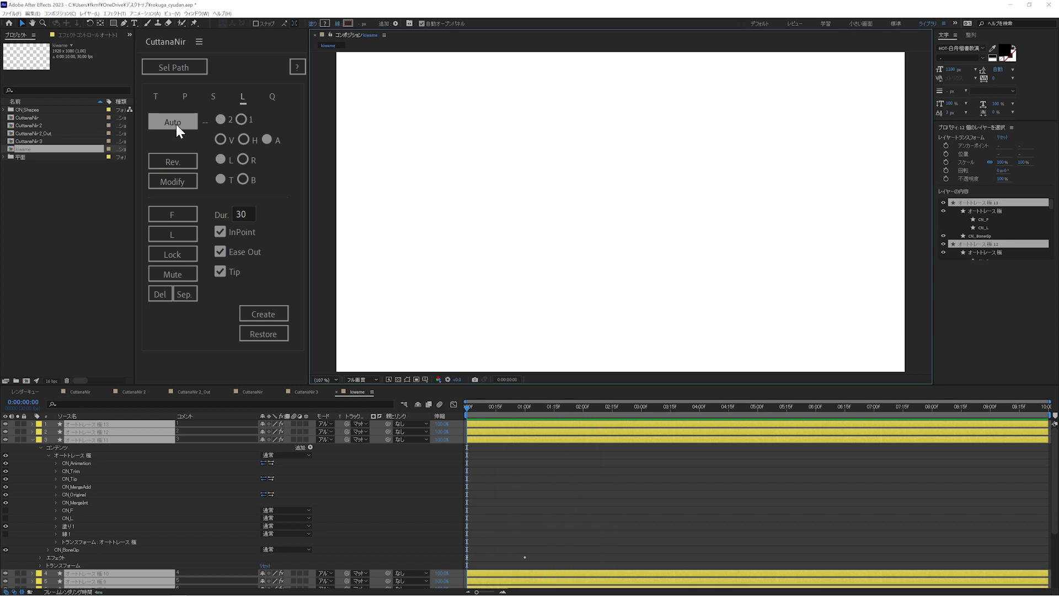
# Step: Reveal the keyframes of the twelve stroke layers and preview the animation from the start to 0:00:01:29
pyautogui.press('u')
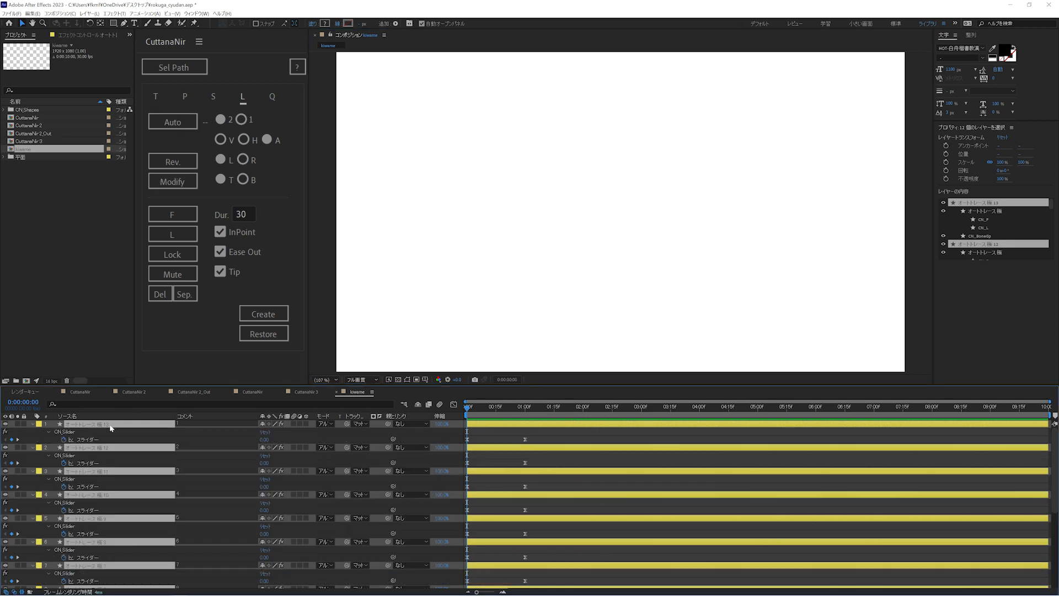
pyautogui.click(584, 407)
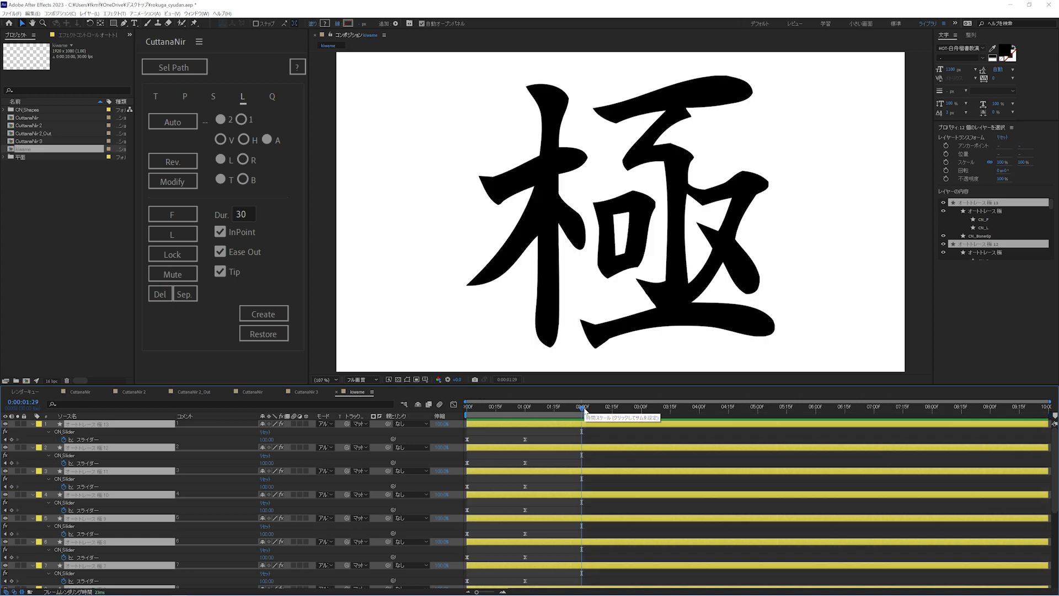
pyautogui.press('space')
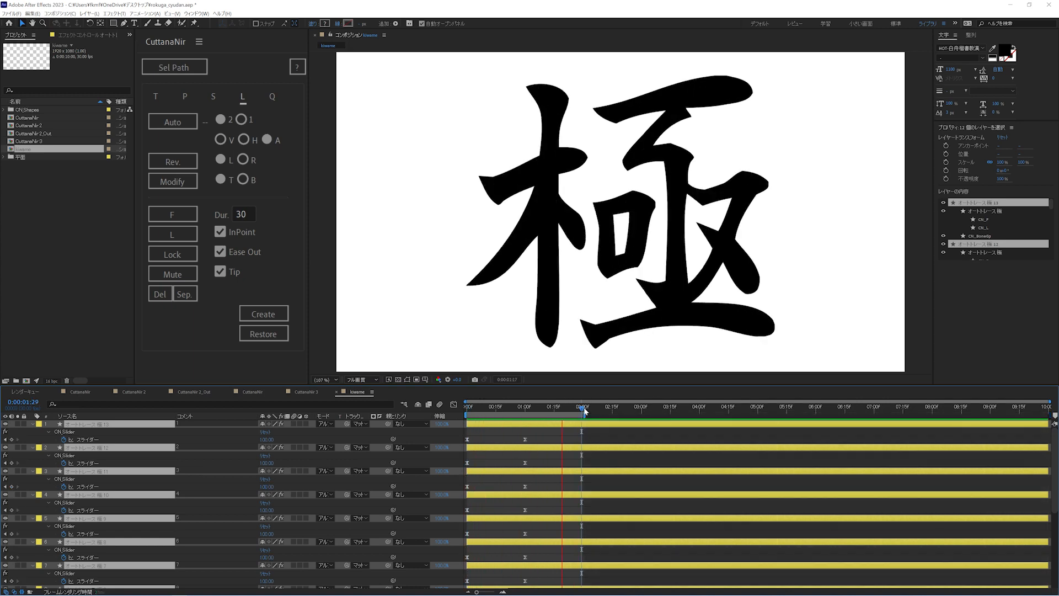
# Step: Examine stroke 9, the small closing stroke of the 口 part, up close between 0:00:00:07 and 0:00:00:10
pyautogui.click(623, 261)
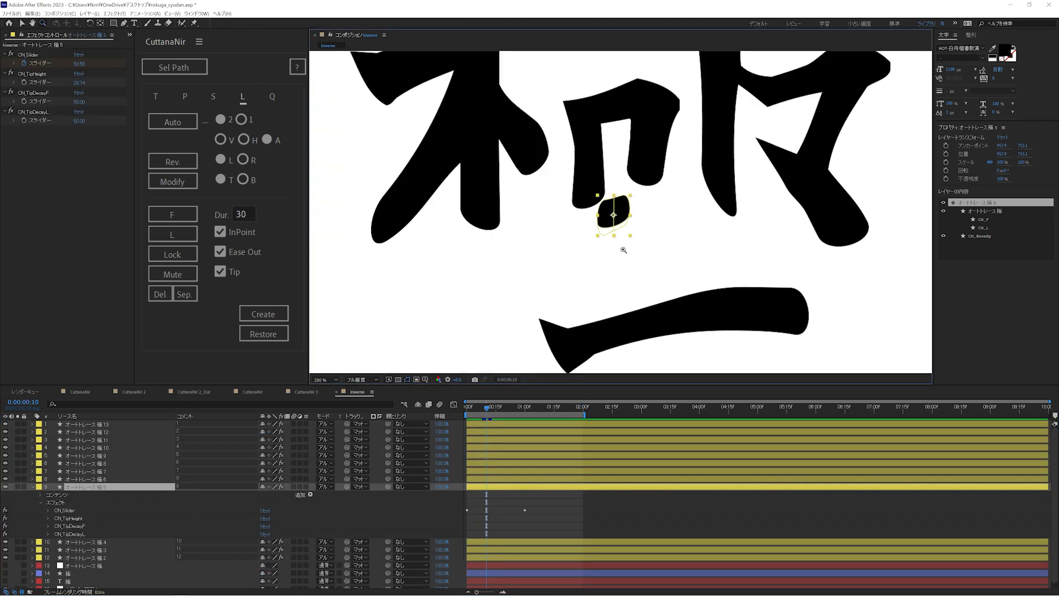
pyautogui.click(623, 250)
pyautogui.click(480, 409)
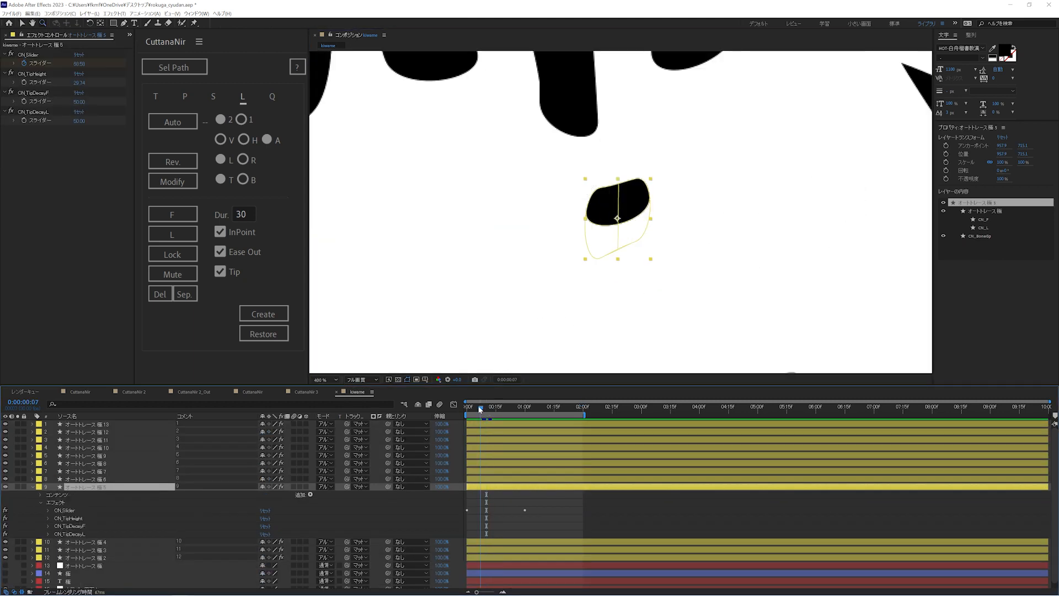
pyautogui.moveTo(480, 408)
pyautogui.mouseDown()
pyautogui.moveTo(467, 408)
pyautogui.moveTo(487, 407)
pyautogui.mouseUp()
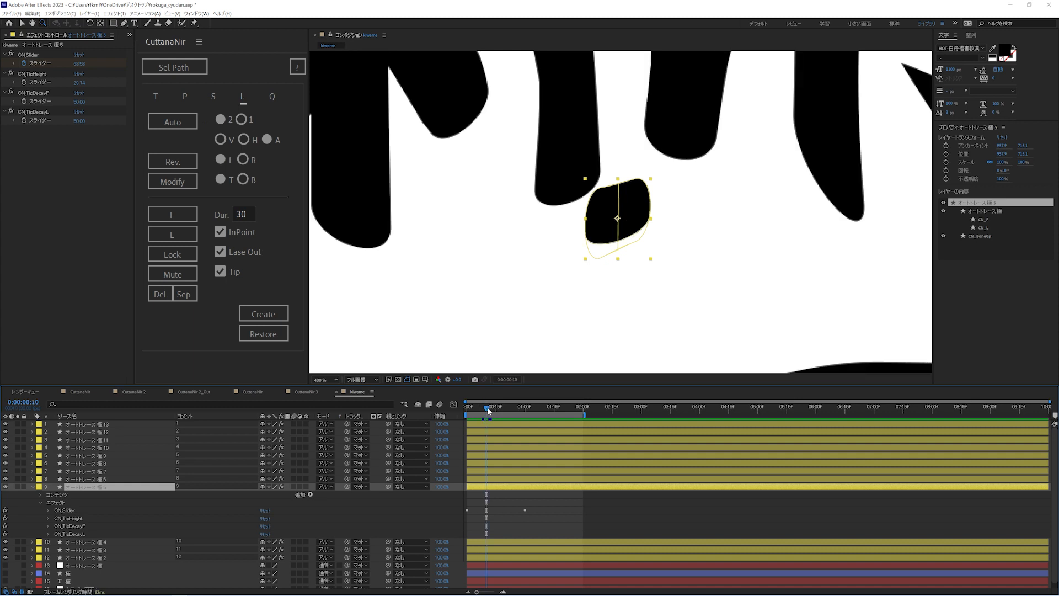
# Step: Modify stroke 9's animation direction by assigning its left-edge vertices as F and its right-edge vertices as L
pyautogui.click(194, 175)
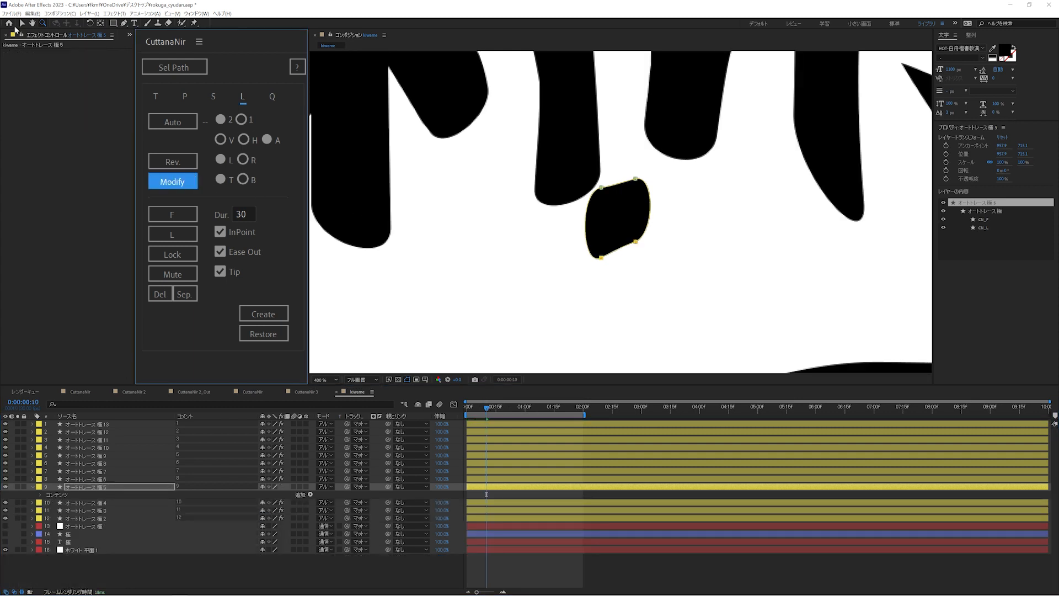
pyautogui.click(21, 24)
pyautogui.moveTo(520, 163); pyautogui.dragTo(611, 280)
pyautogui.click(194, 211)
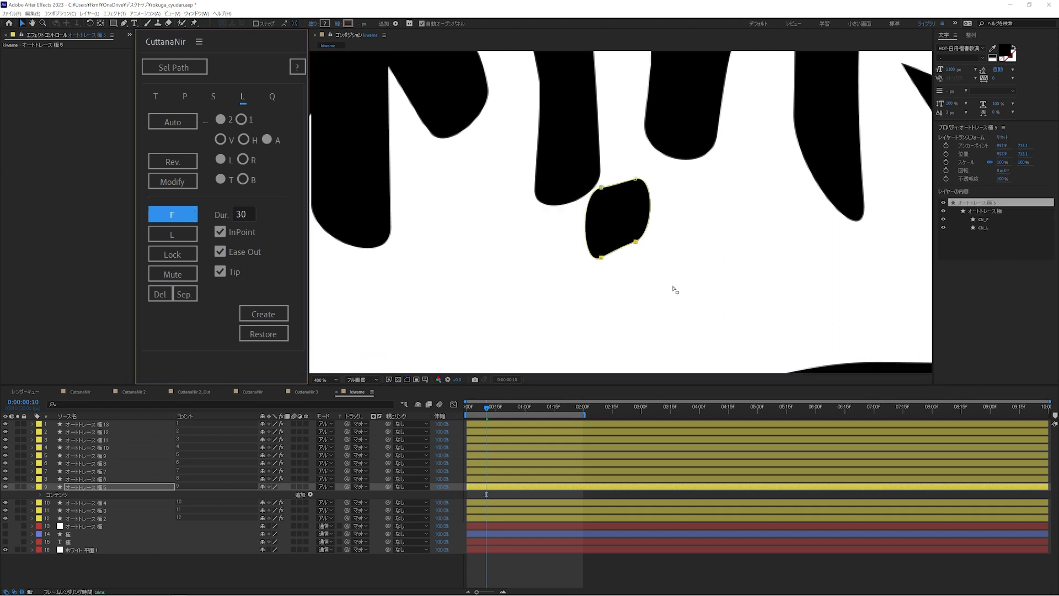
pyautogui.moveTo(673, 287); pyautogui.dragTo(622, 171)
pyautogui.click(186, 238)
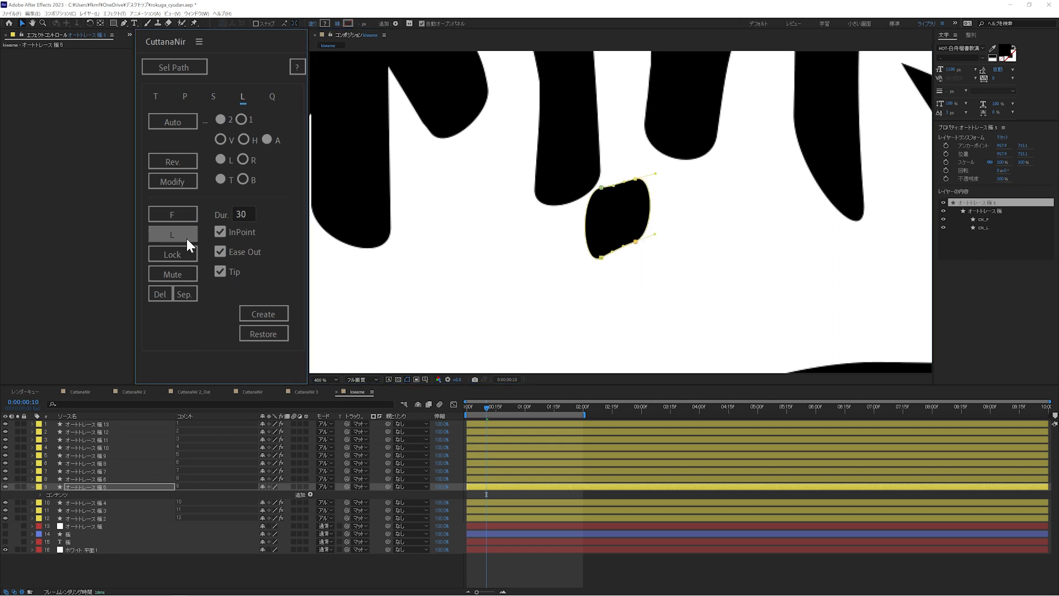
# Step: Set the duration to 20 and create the stroke animation for stroke 9 again
pyautogui.click(246, 218)
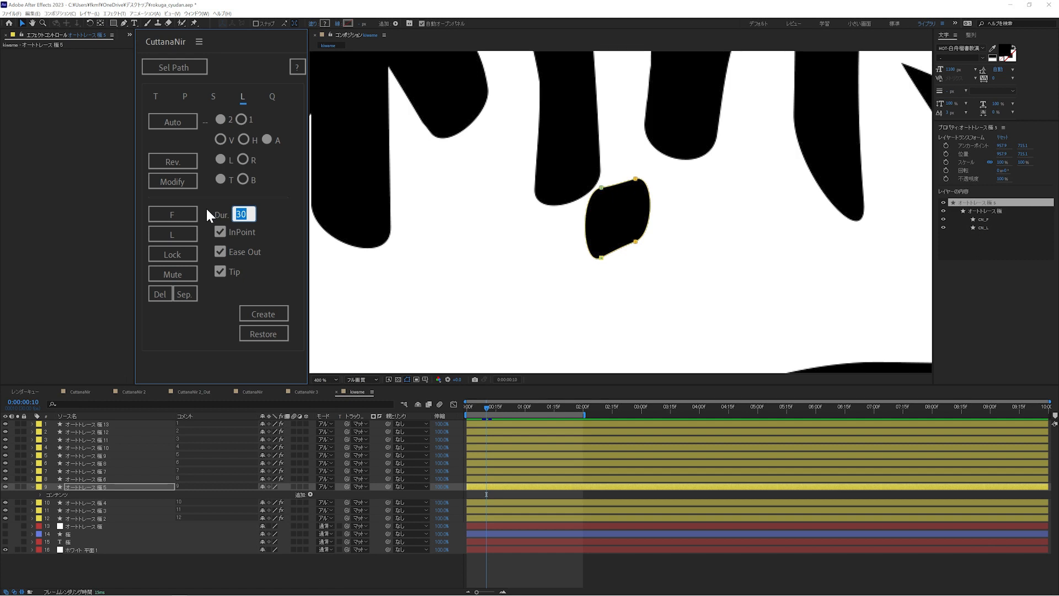
pyautogui.write('20')
pyautogui.press('Return')
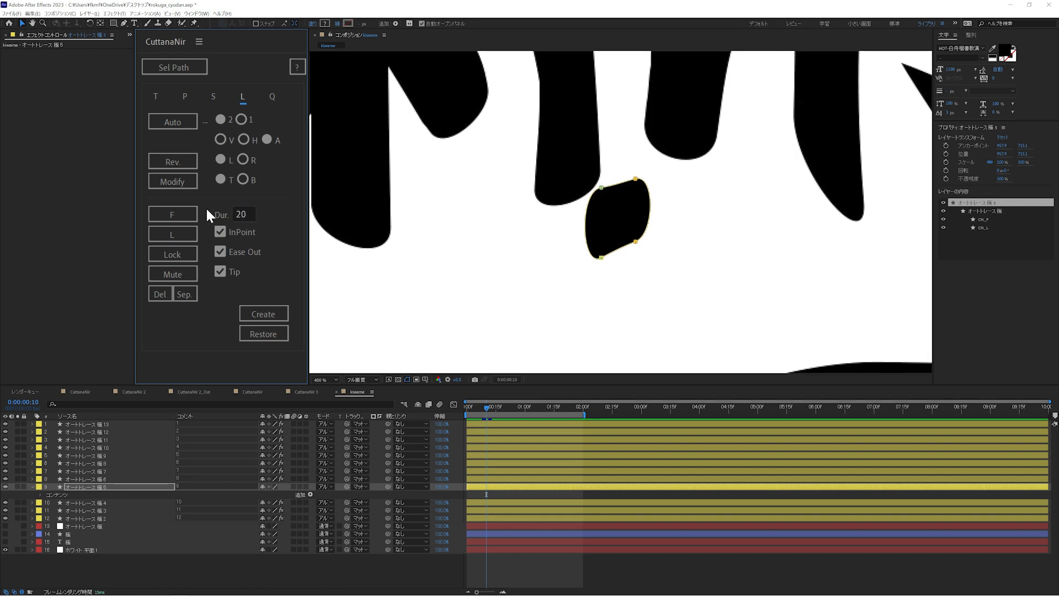
pyautogui.click(270, 312)
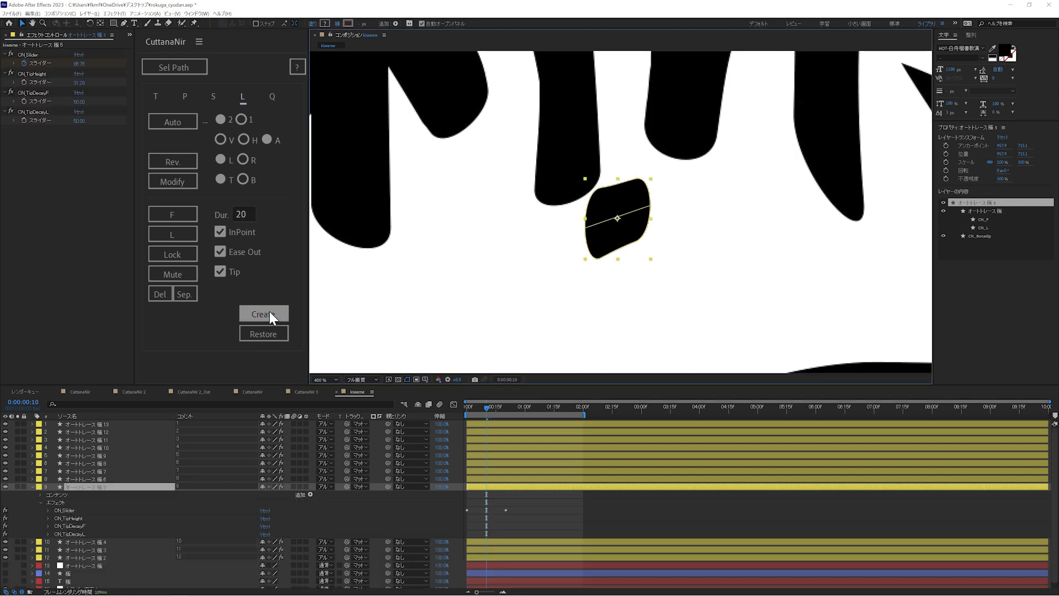
# Step: Preview stroke 9's new animation direction, then fit the whole kanji in the composition view
pyautogui.press('space')
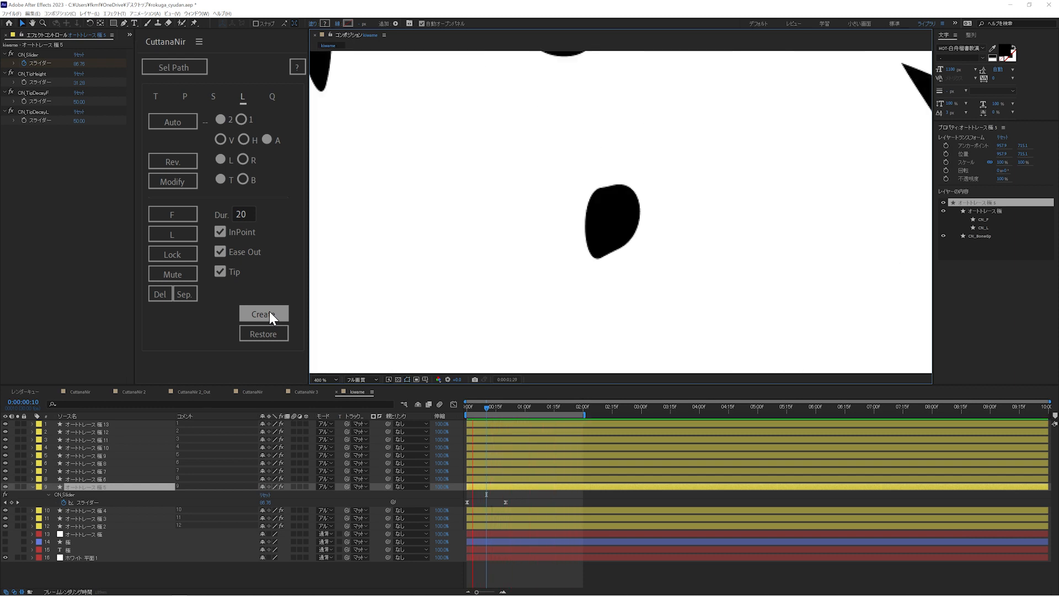
pyautogui.click(484, 412)
pyautogui.moveTo(484, 412); pyautogui.dragTo(478, 414)
pyautogui.hotkey('shift', '/')
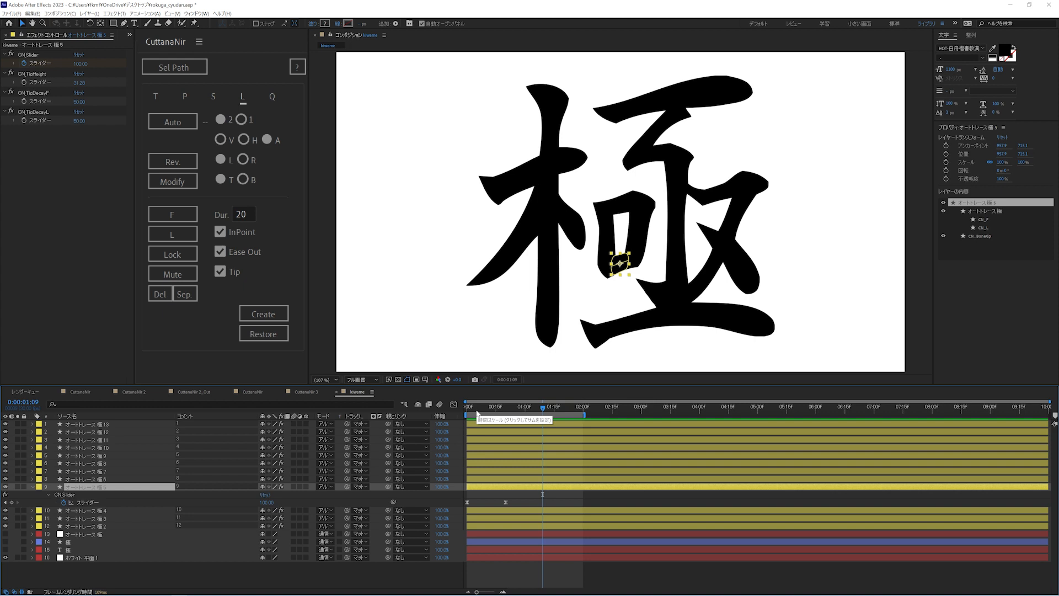
# Step: Sequence the twelve stroke layers with a Stroke interval of 30 and preview the writing order
pyautogui.click(273, 97)
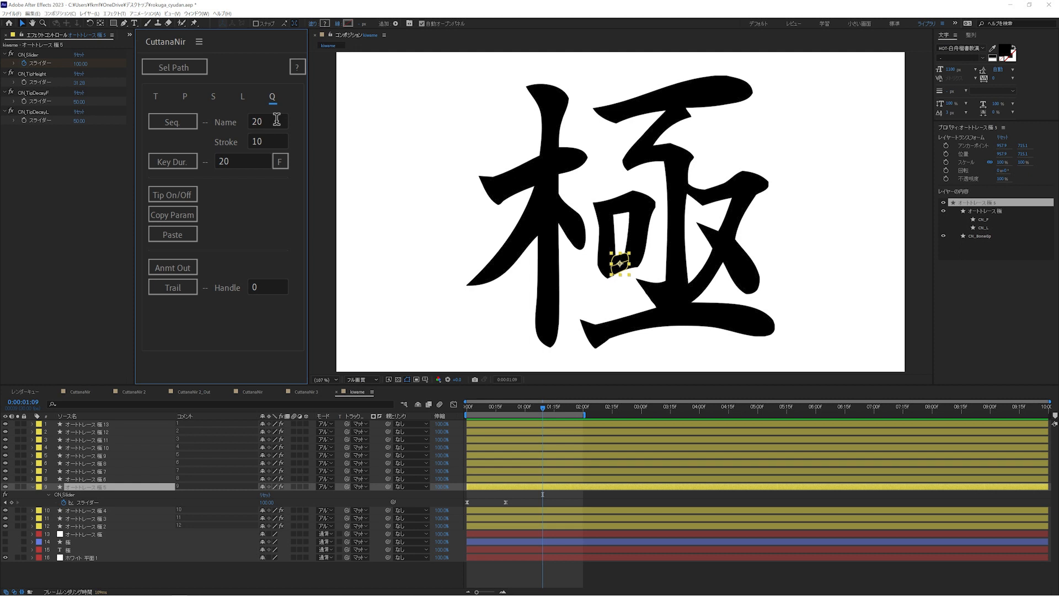
pyautogui.click(277, 141)
pyautogui.write('30')
pyautogui.press('Return')
pyautogui.click(103, 424)
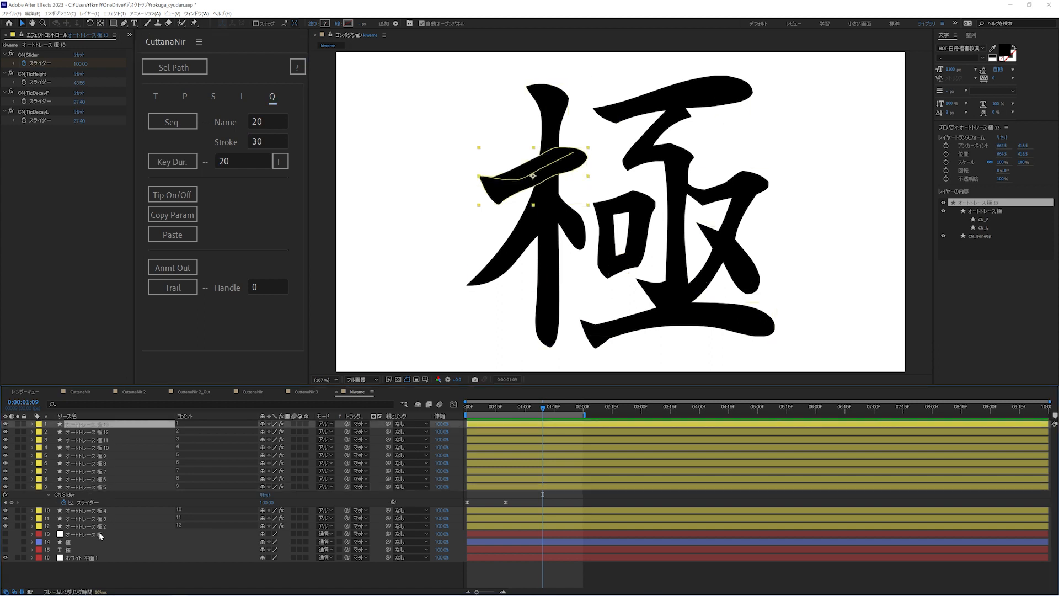
pyautogui.keyDown('shift'); pyautogui.click(101, 527); pyautogui.keyUp('shift')
pyautogui.click(187, 124)
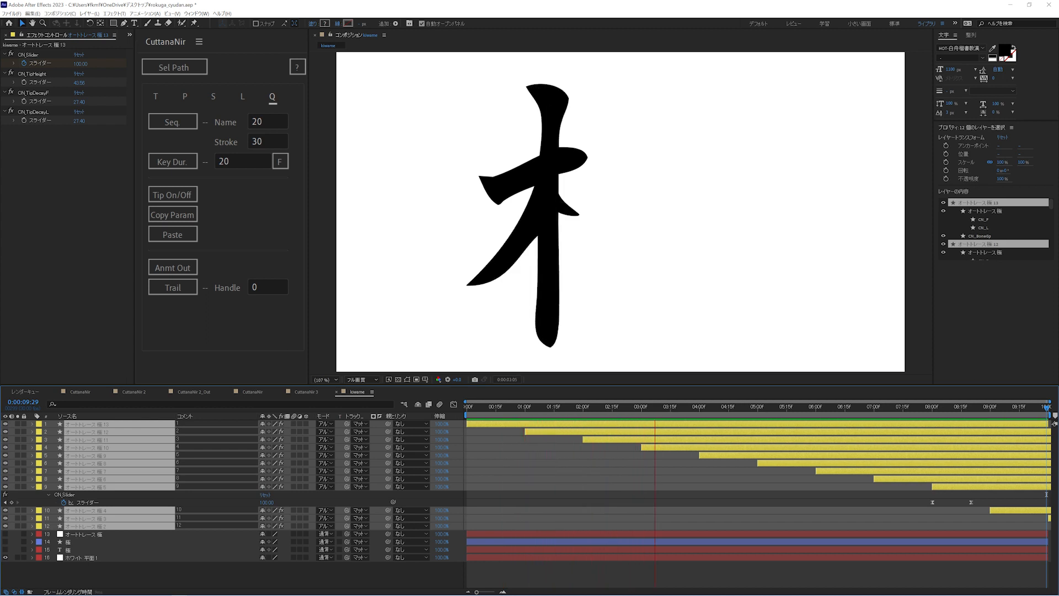
pyautogui.press('space')
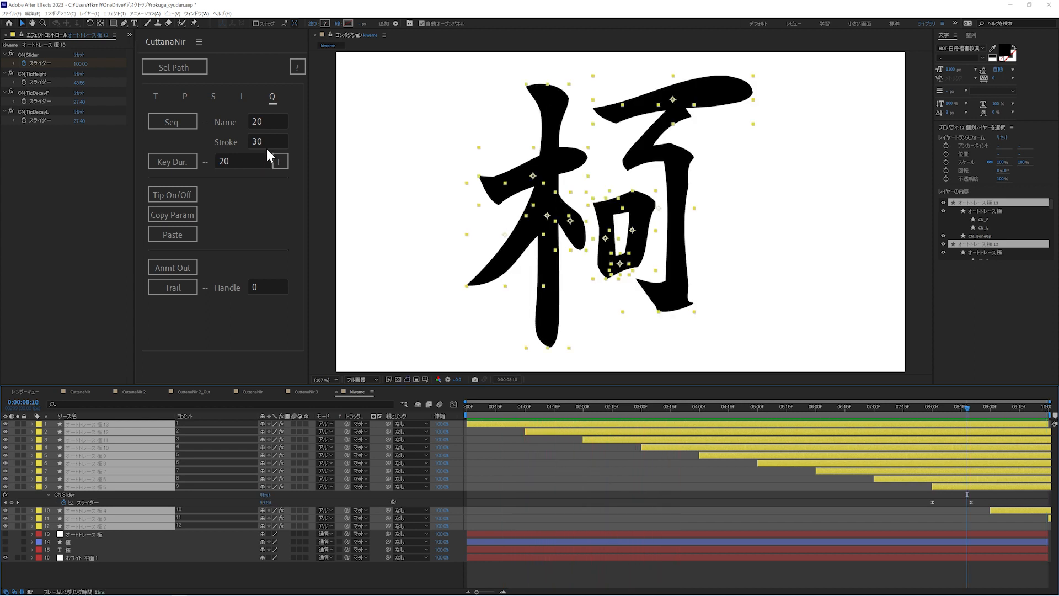
# Step: Sequence the twelve stroke layers again with a Stroke interval of 12 and preview the result
pyautogui.click(266, 145)
pyautogui.write('12')
pyautogui.press('Return')
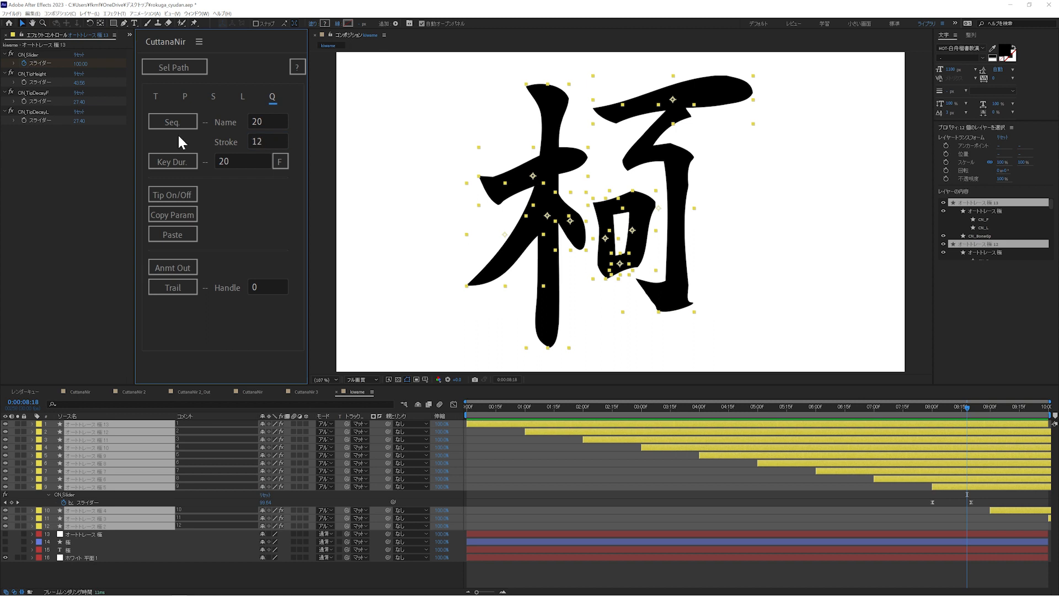
pyautogui.click(177, 120)
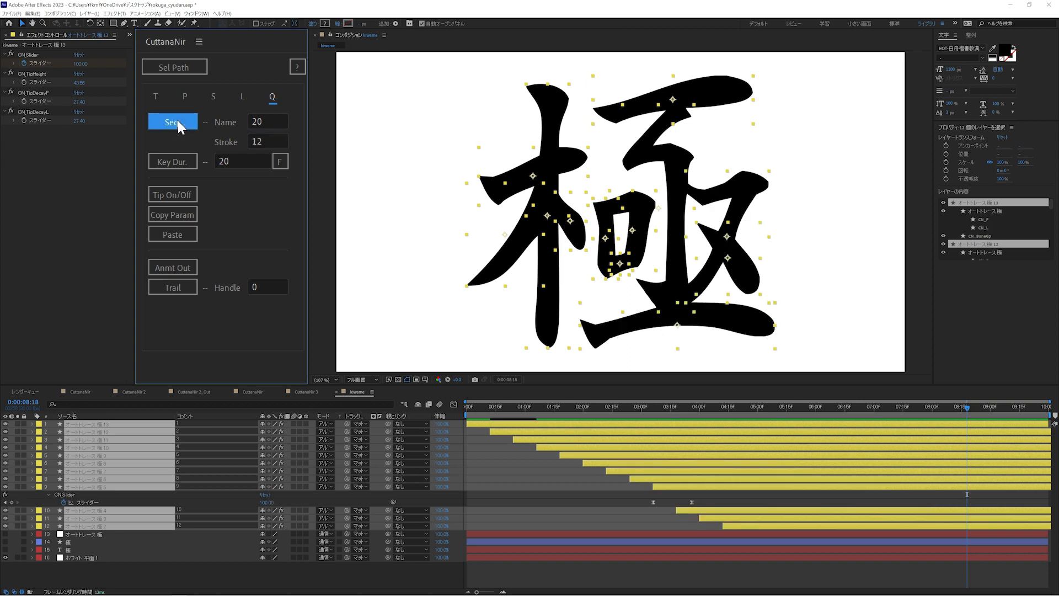
pyautogui.press('space')
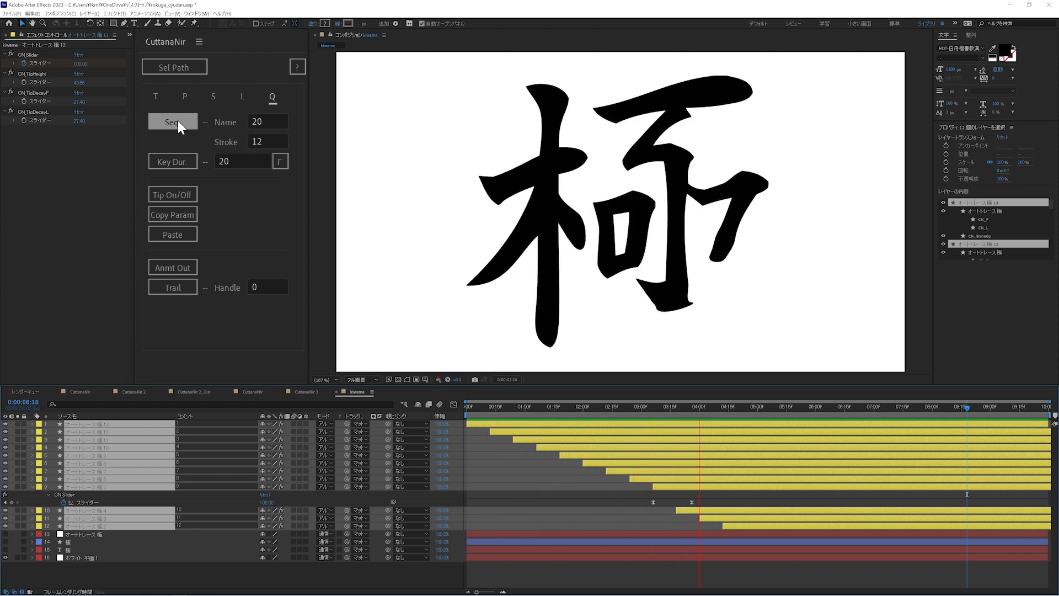
pyautogui.press('space')
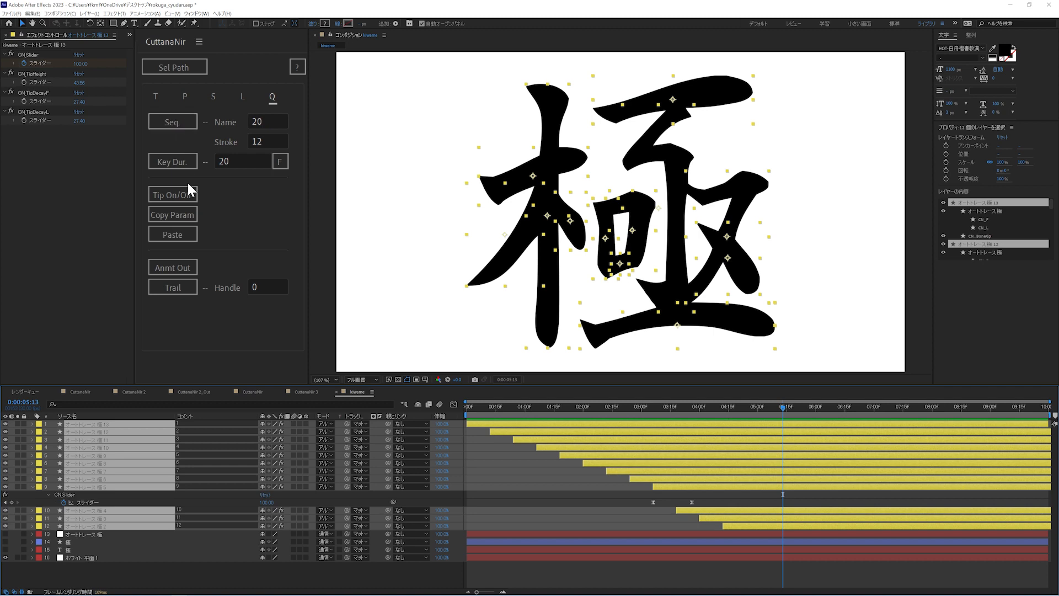
# Step: Shift the layers of strokes 7 to 12 together so that stroke 7 starts at 0:00:02:19
pyautogui.click(85, 471)
pyautogui.keyDown('shift'); pyautogui.click(94, 526); pyautogui.keyUp('shift')
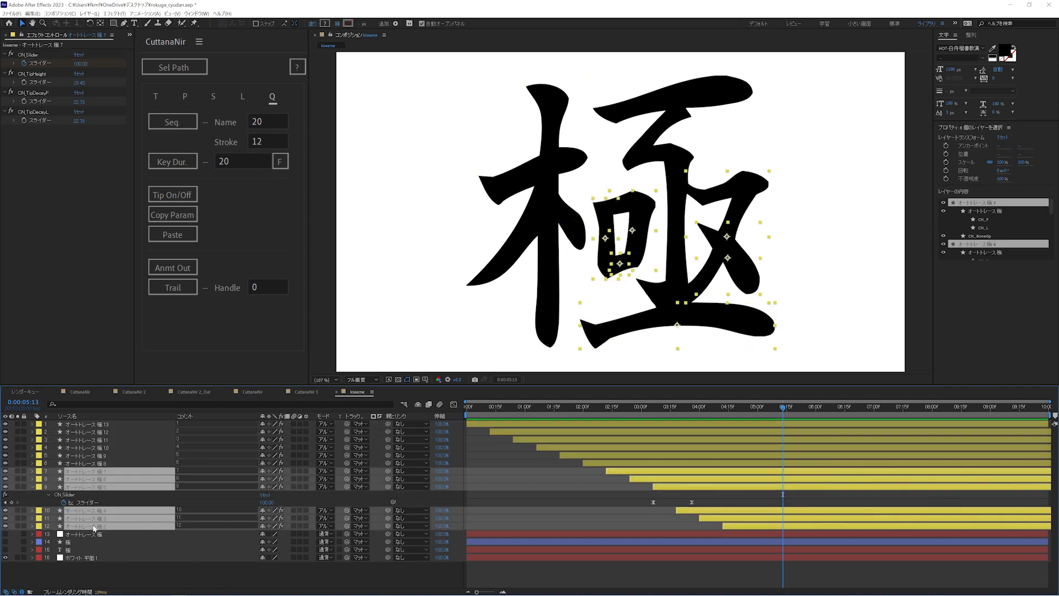
pyautogui.moveTo(601, 410); pyautogui.dragTo(619, 423)
pyautogui.moveTo(621, 473); pyautogui.dragTo(634, 476)
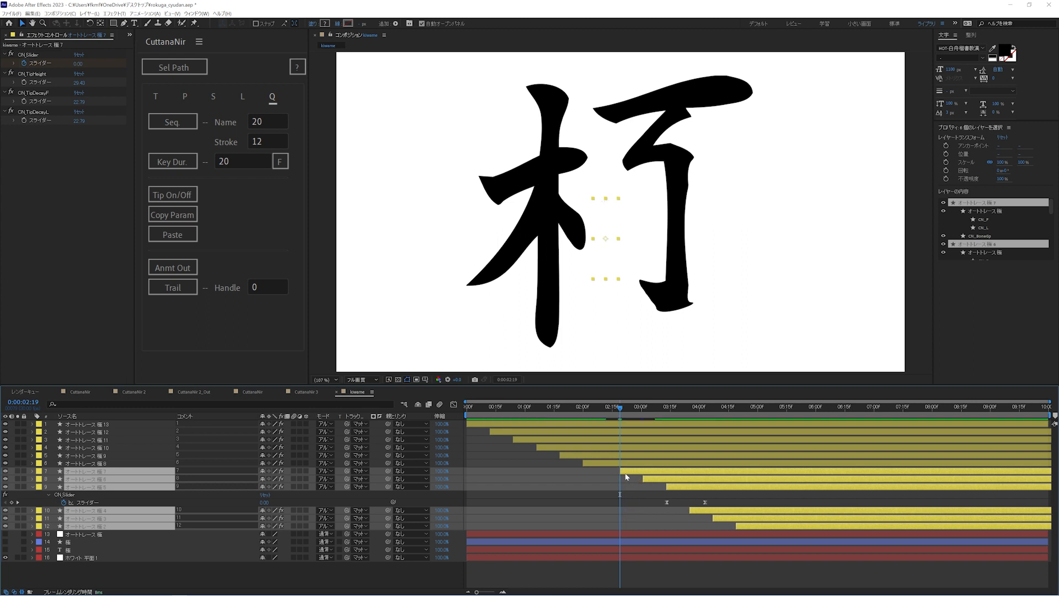
# Step: Make all twelve stroke layers 3D and add a camera to the composition
pyautogui.click(115, 425)
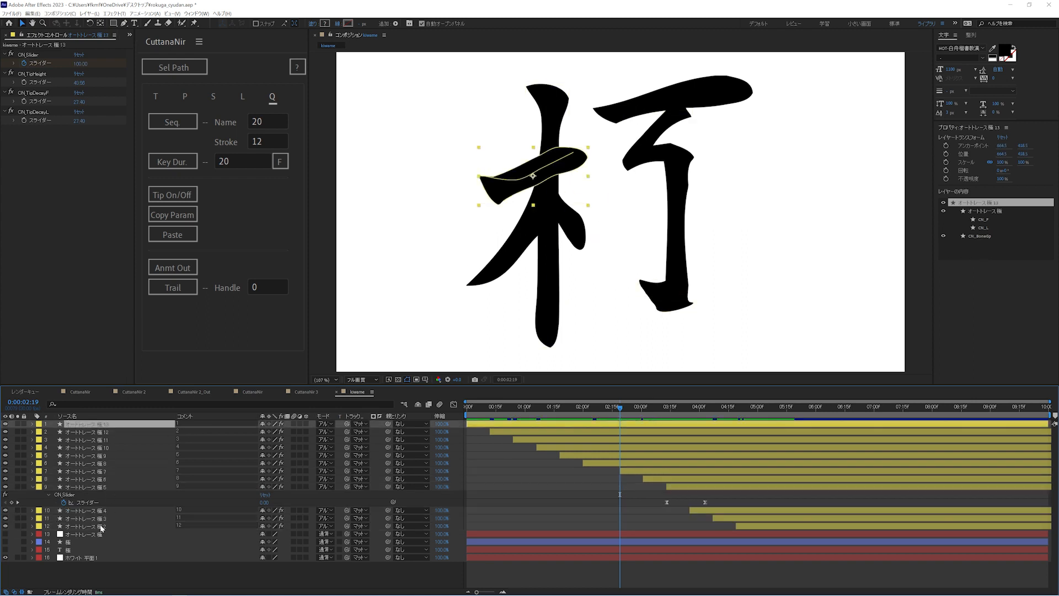
pyautogui.keyDown('shift'); pyautogui.click(101, 528); pyautogui.keyUp('shift')
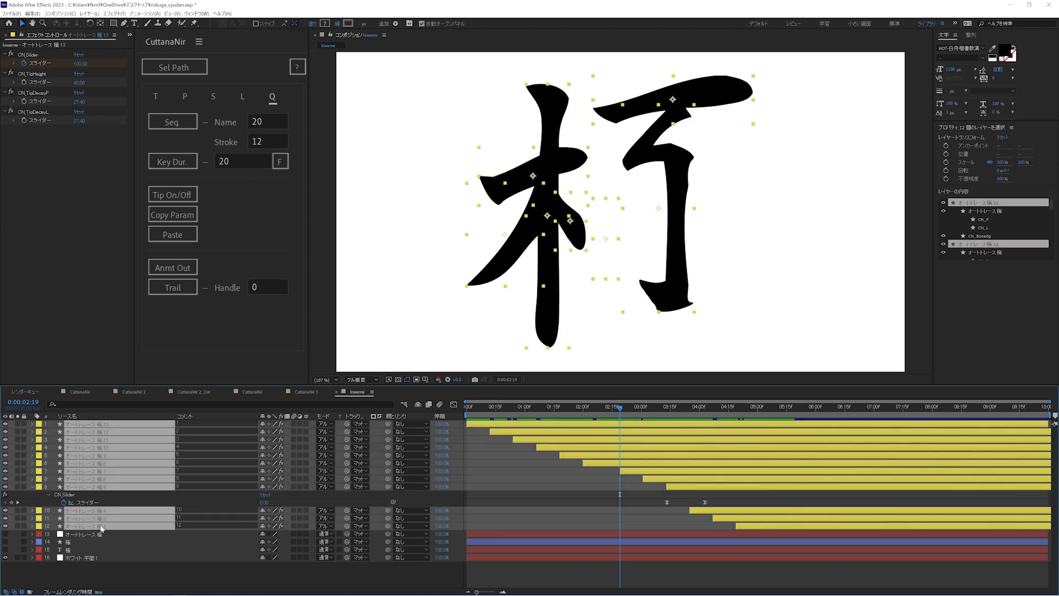
pyautogui.click(306, 424)
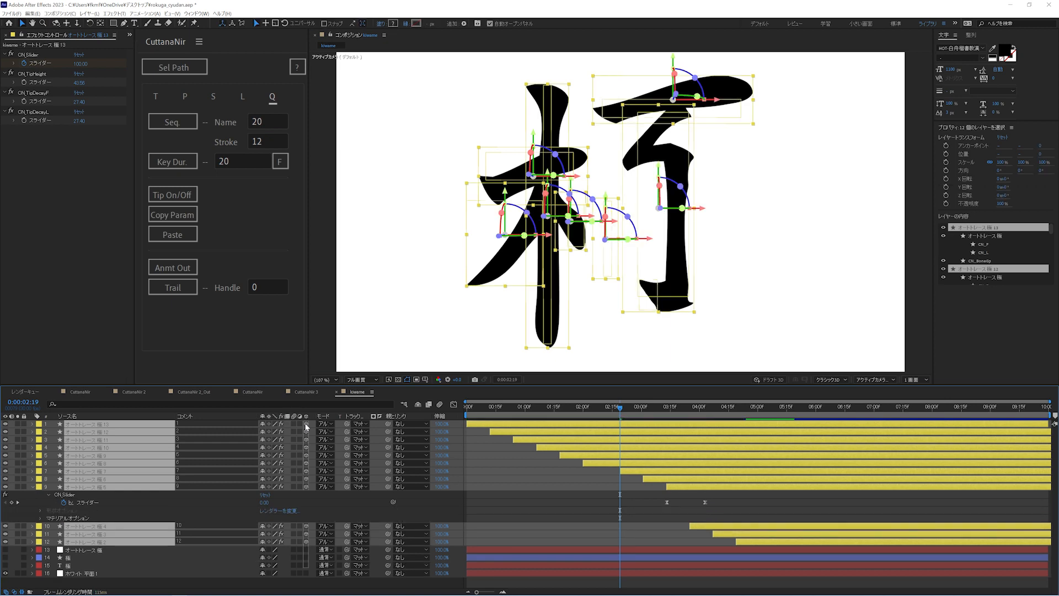
pyautogui.hotkey('ctrl', 'alt', 'shift', 'c')
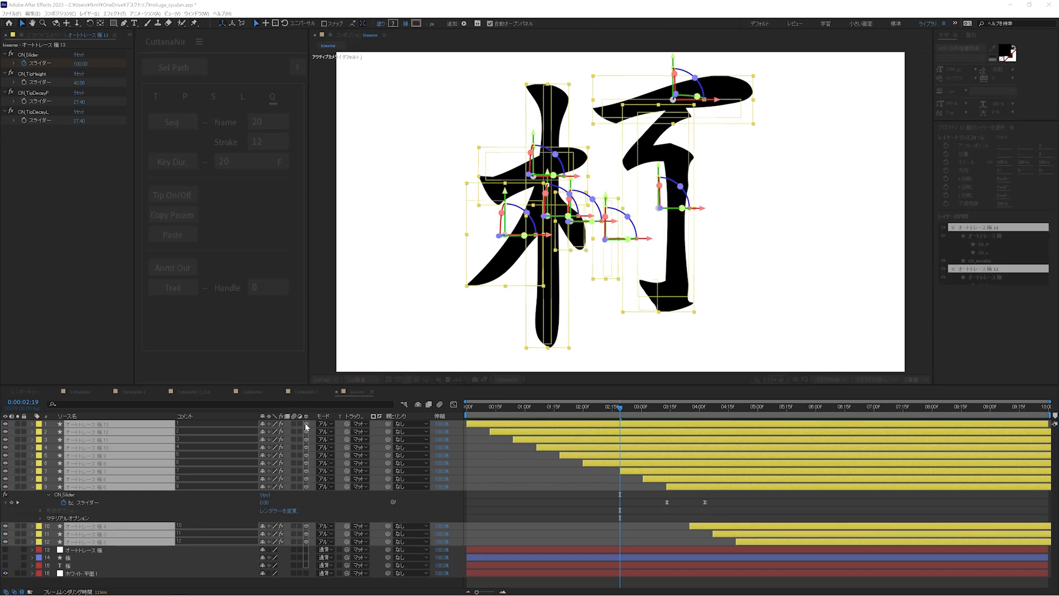
pyautogui.click(367, 407)
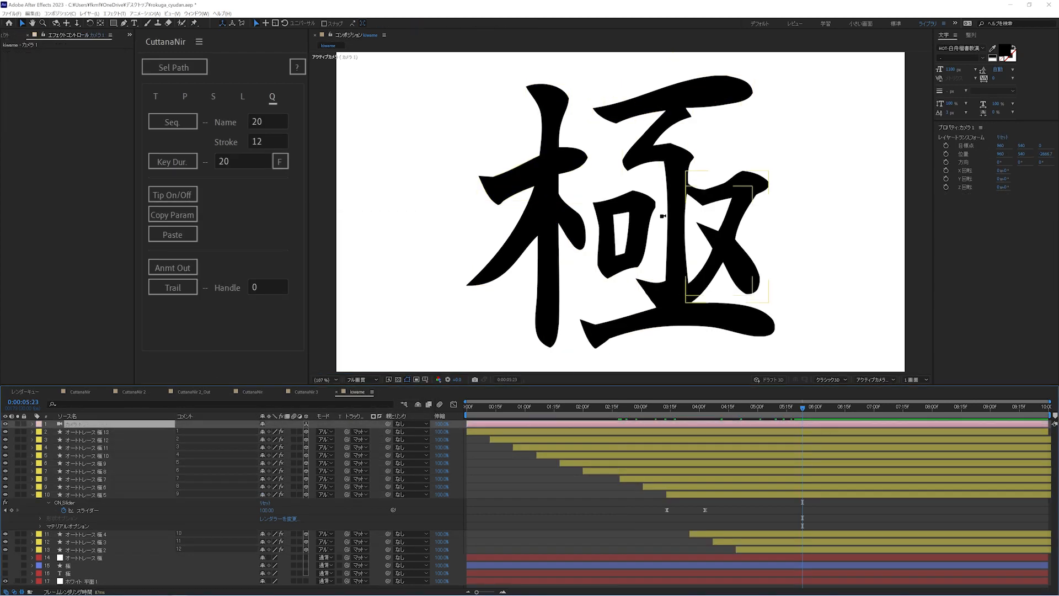
pyautogui.moveTo(663, 215); pyautogui.dragTo(684, 184)
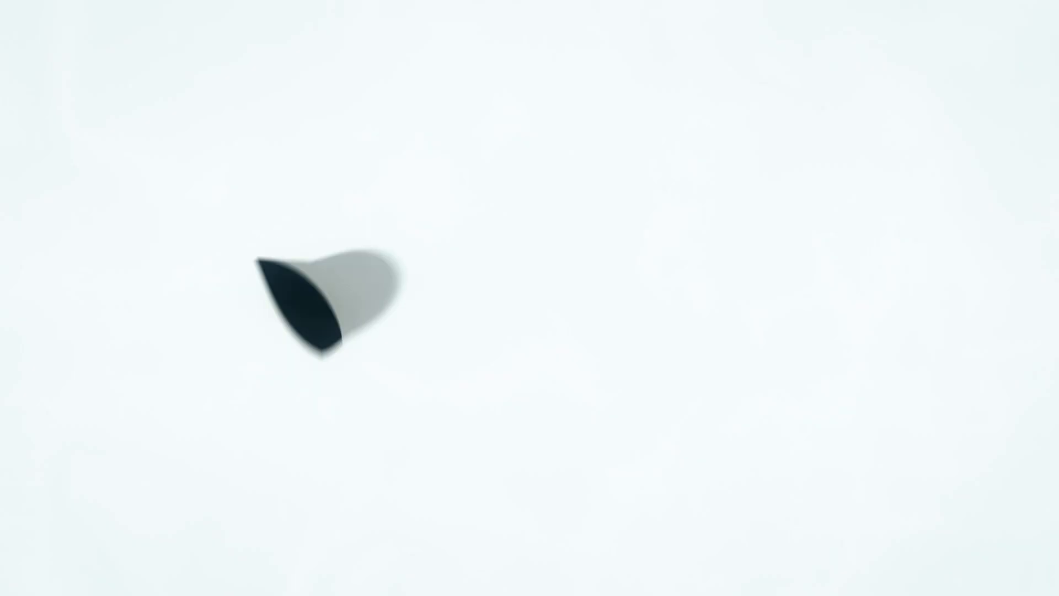